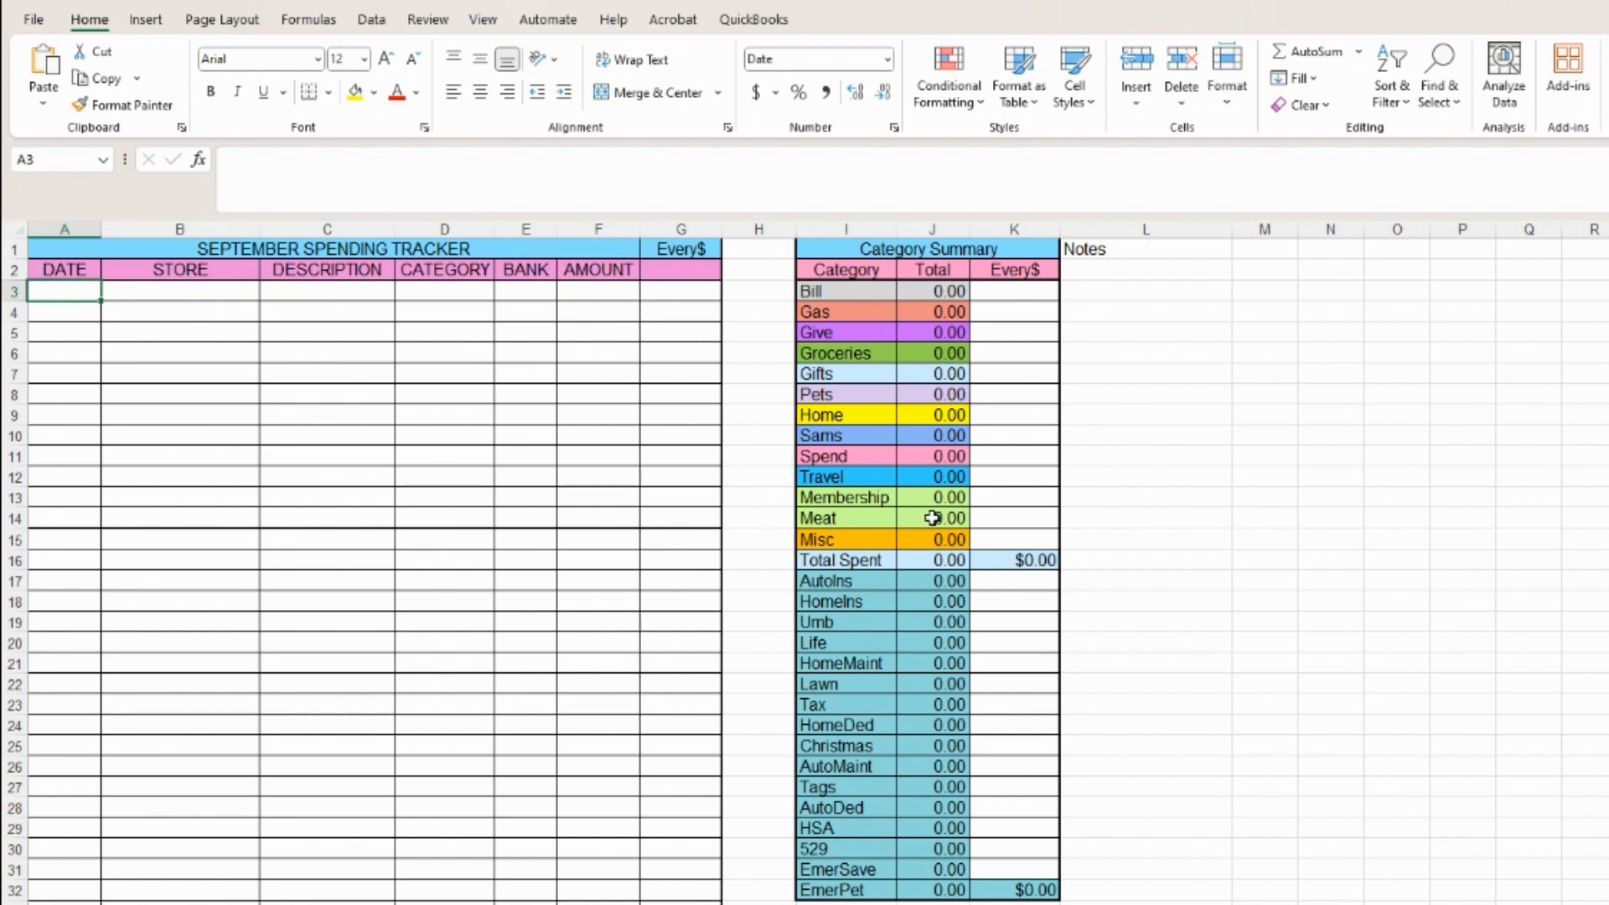
Inspect the total formulas for Bill, Gas and Give in the category summary.
left_click(1004, 290)
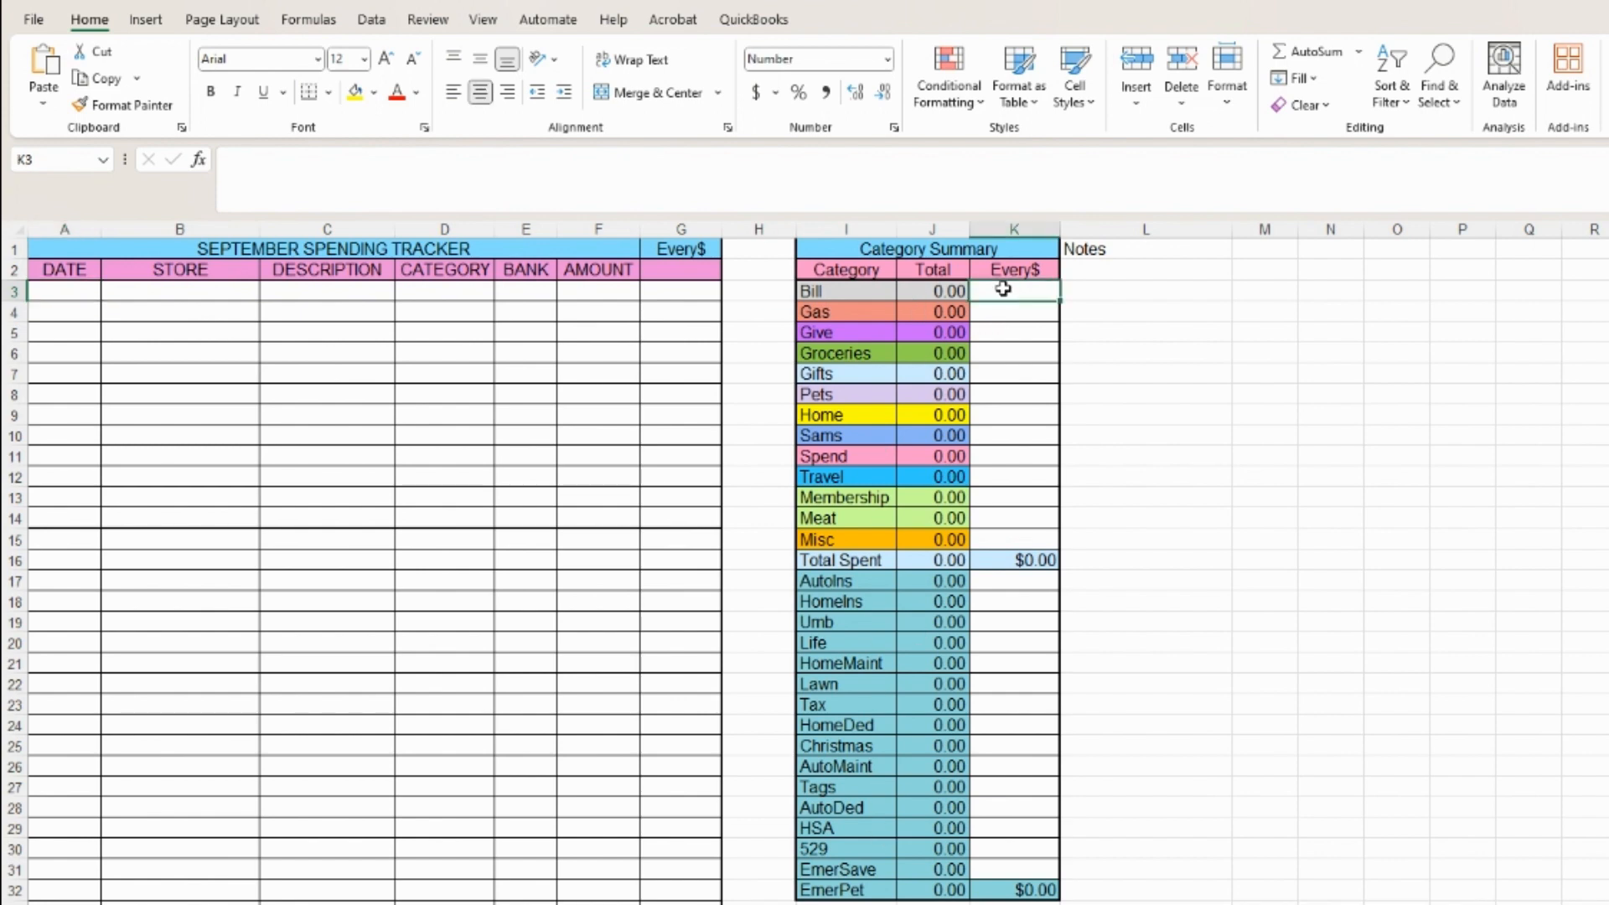
left_click(949, 292)
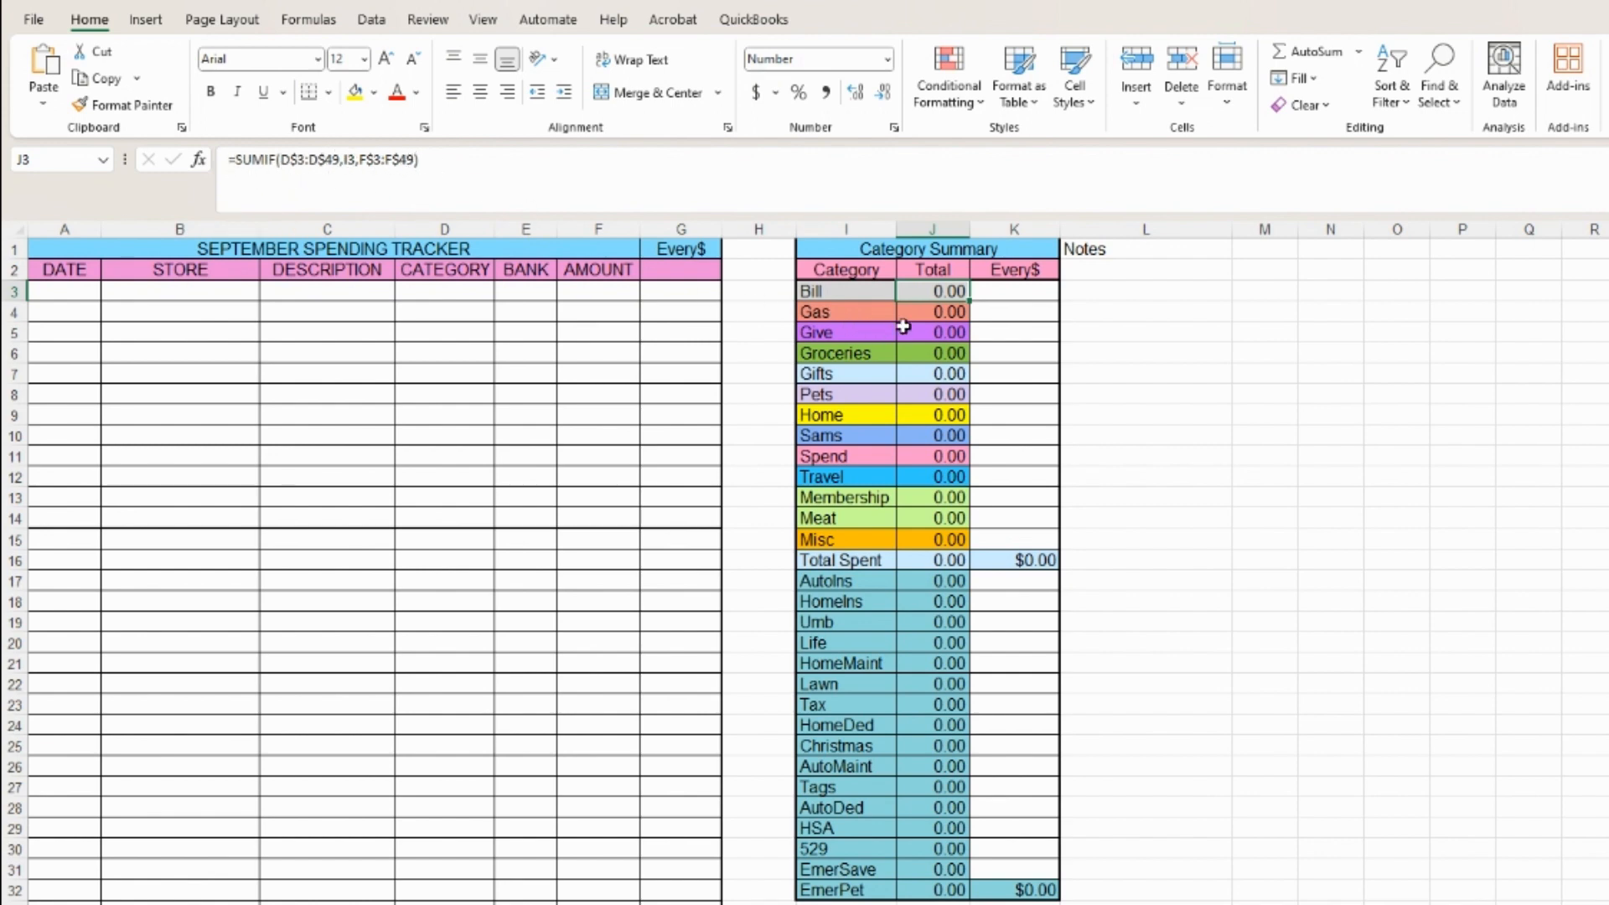
left_click(934, 312)
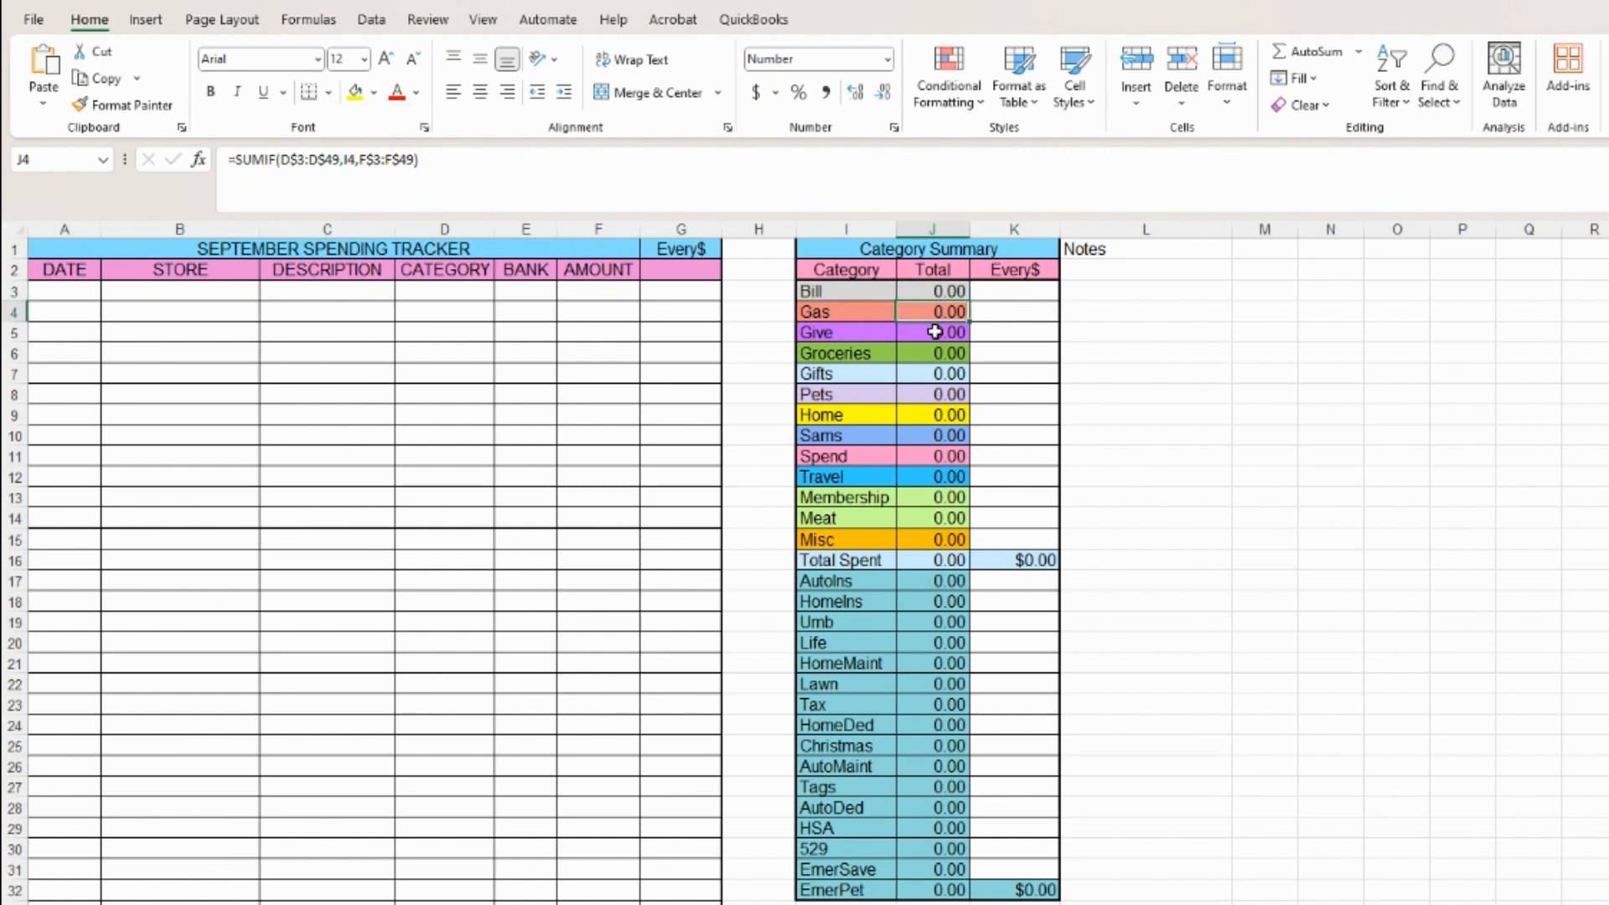
left_click(933, 331)
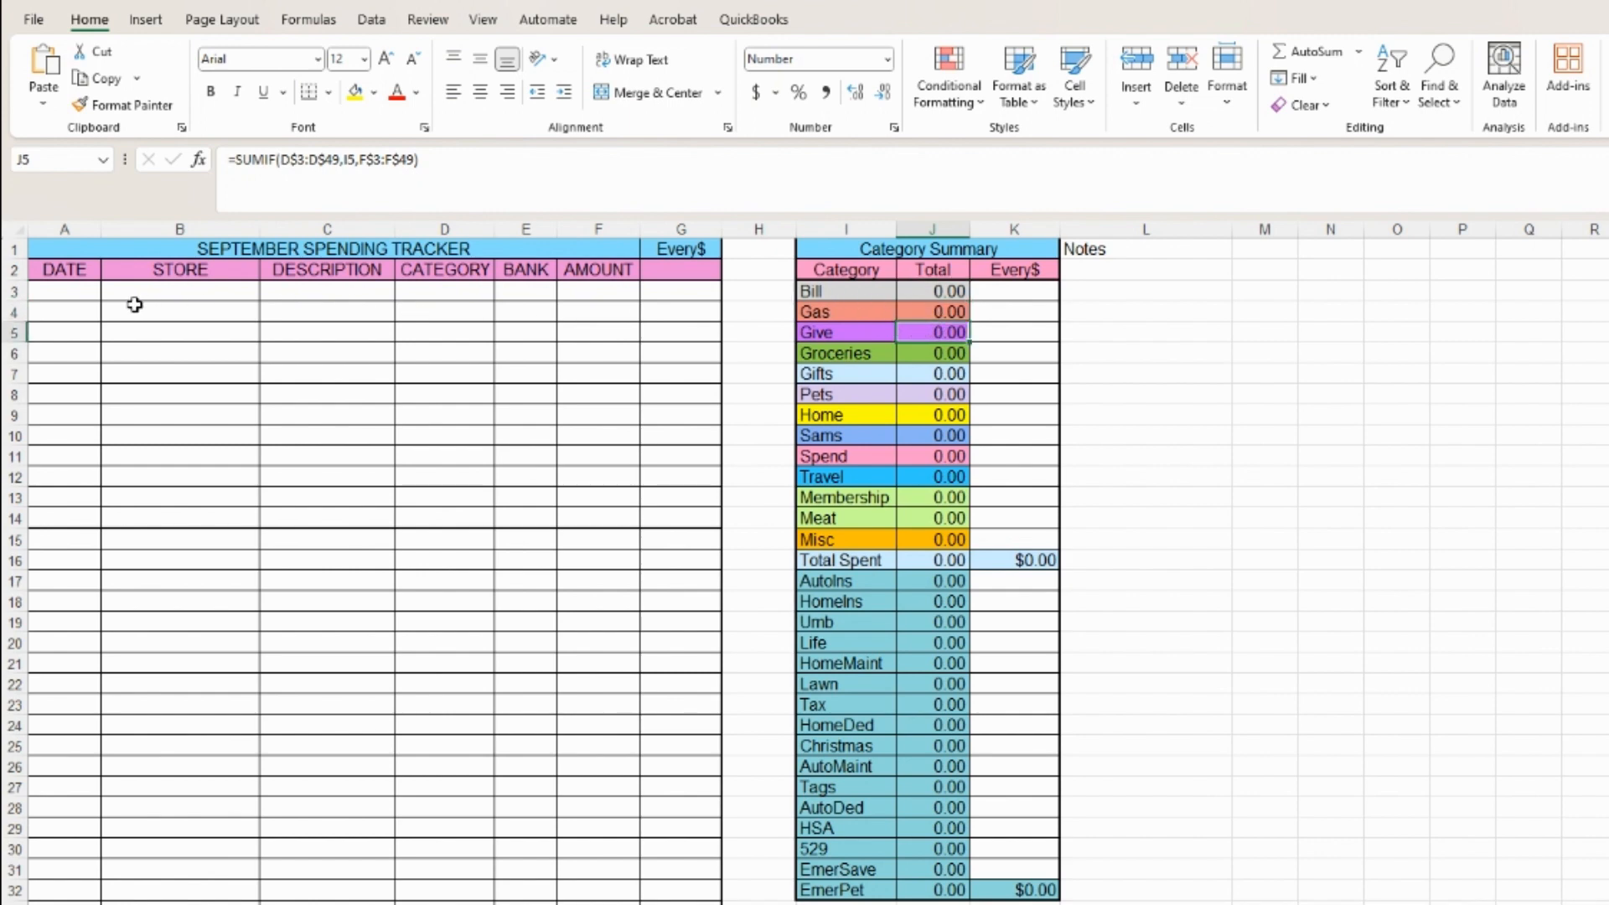
Start the first spending entry in row 3 with date 09/13/23, store Temu and description Home.
left_click(66, 291)
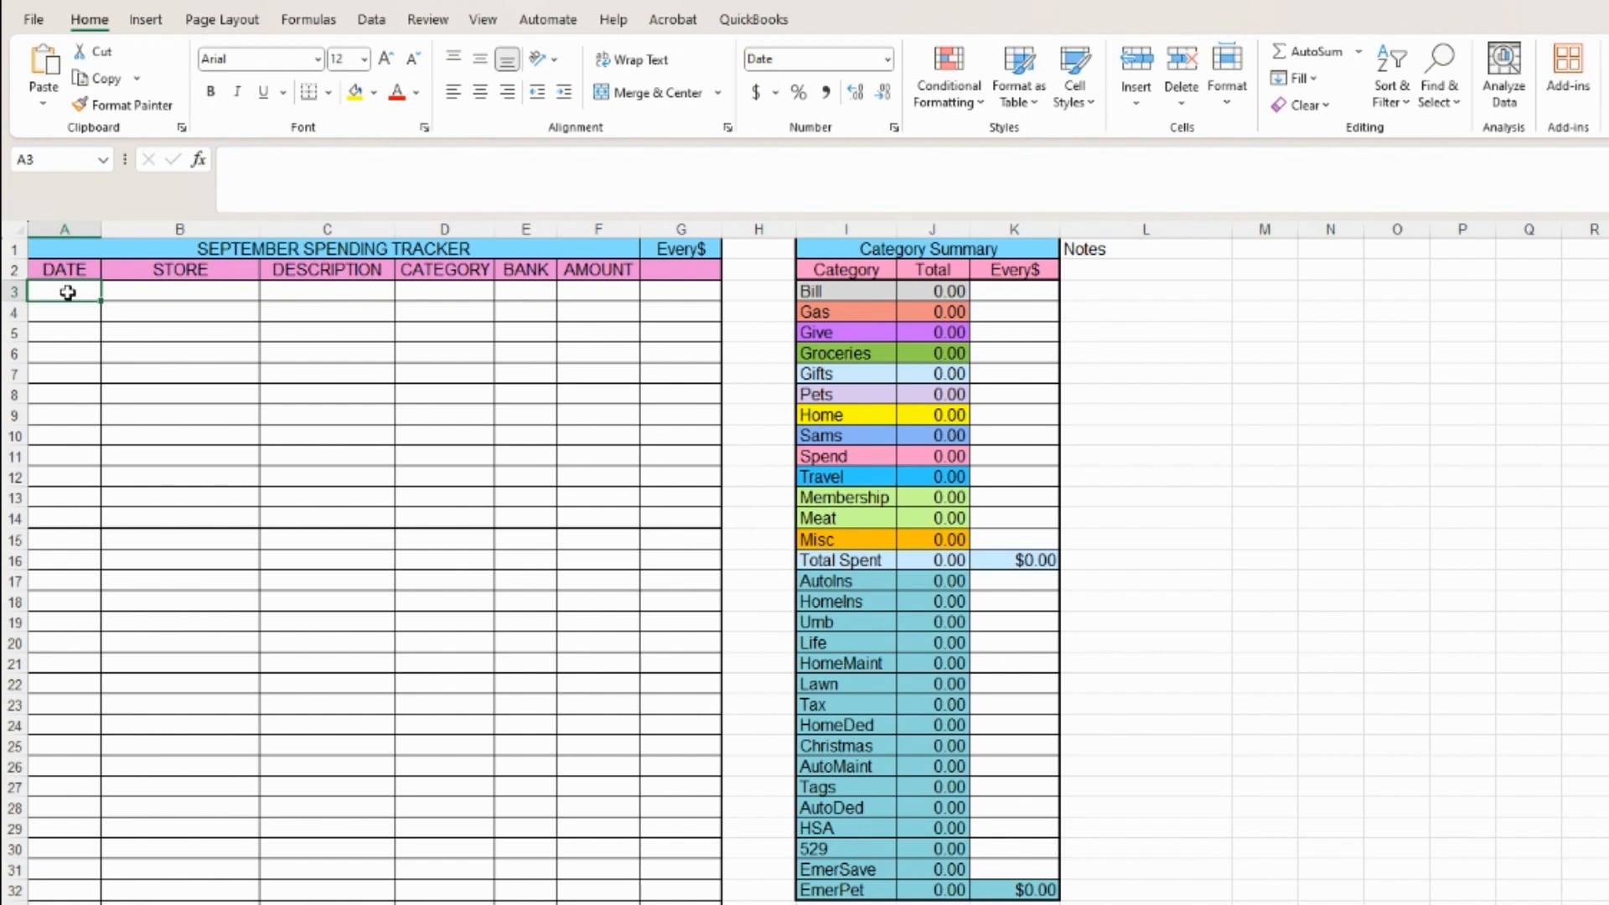
type("09/13")
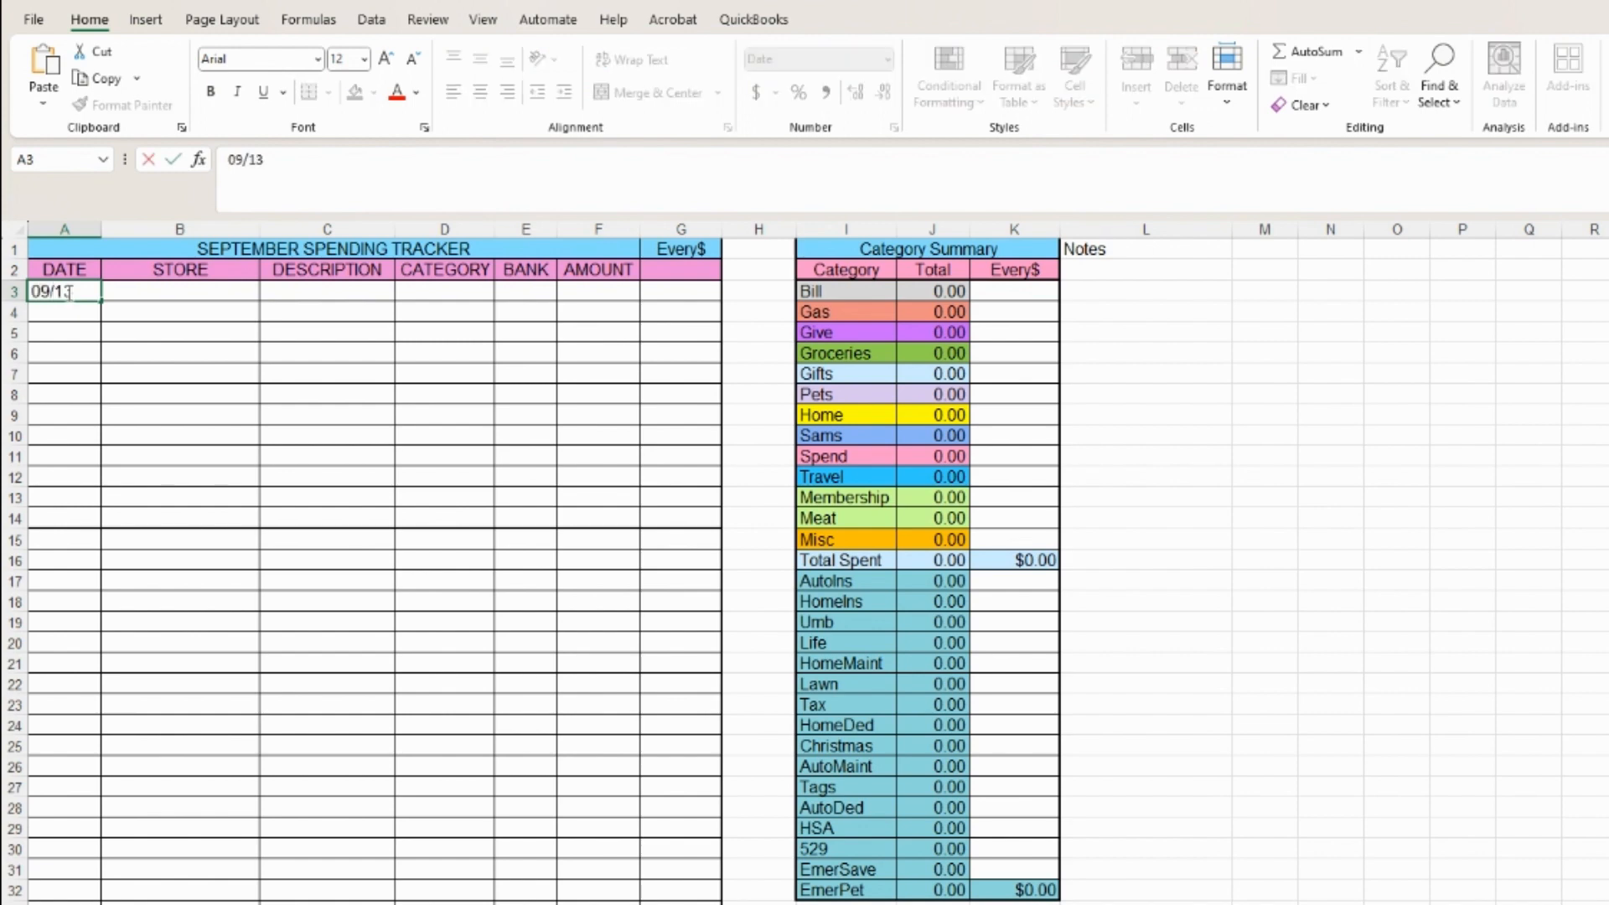
type("/23")
key("Tab")
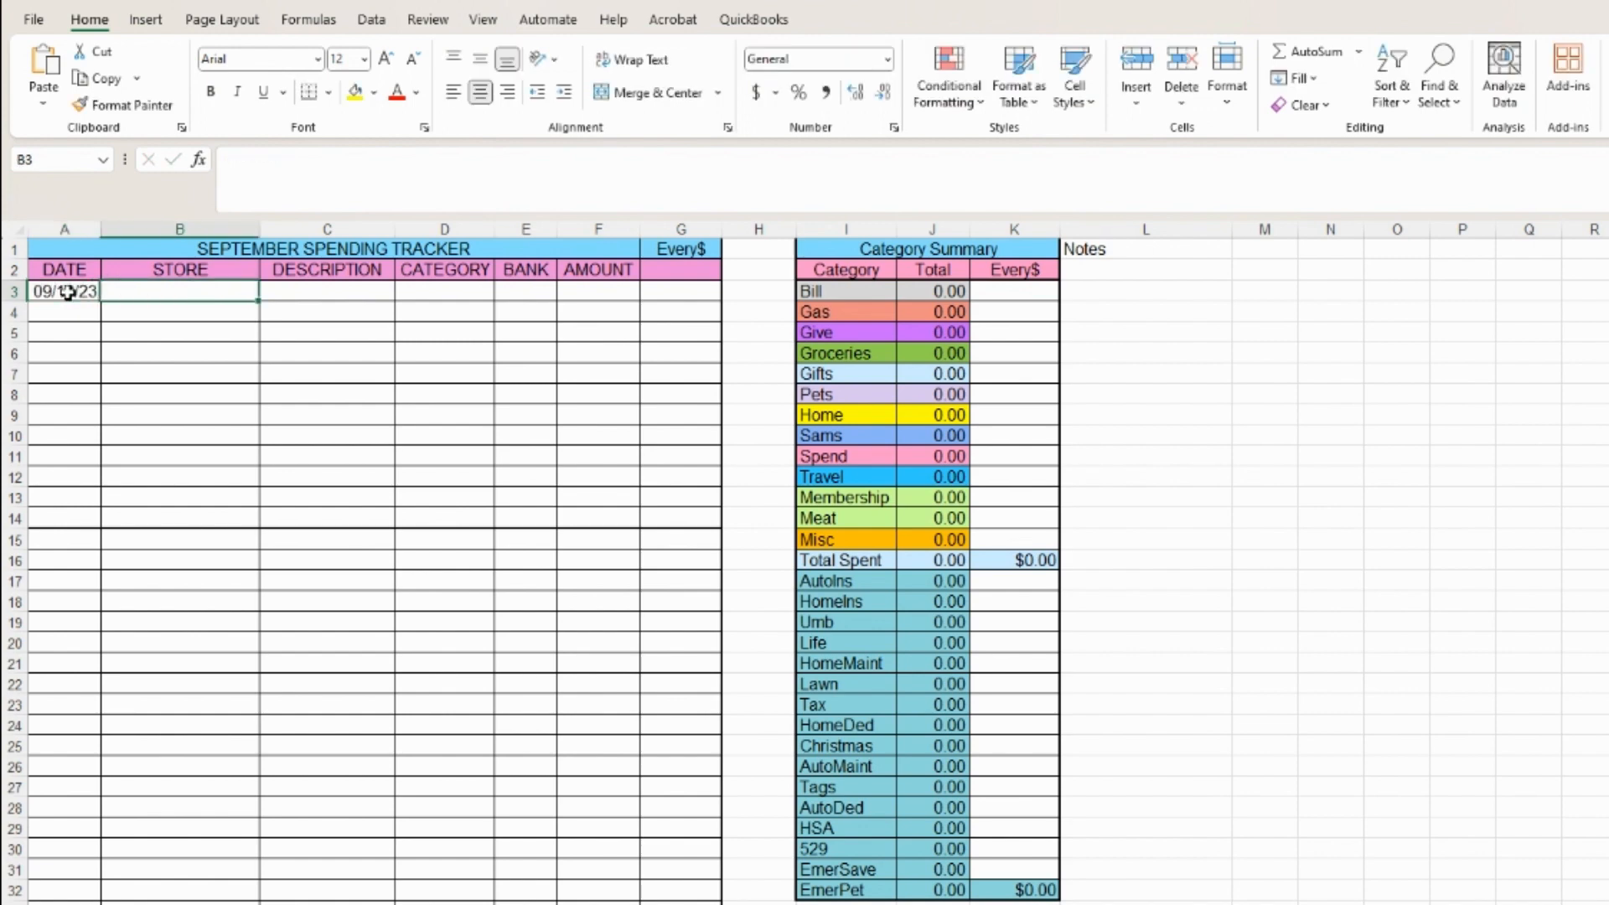
type("Temu")
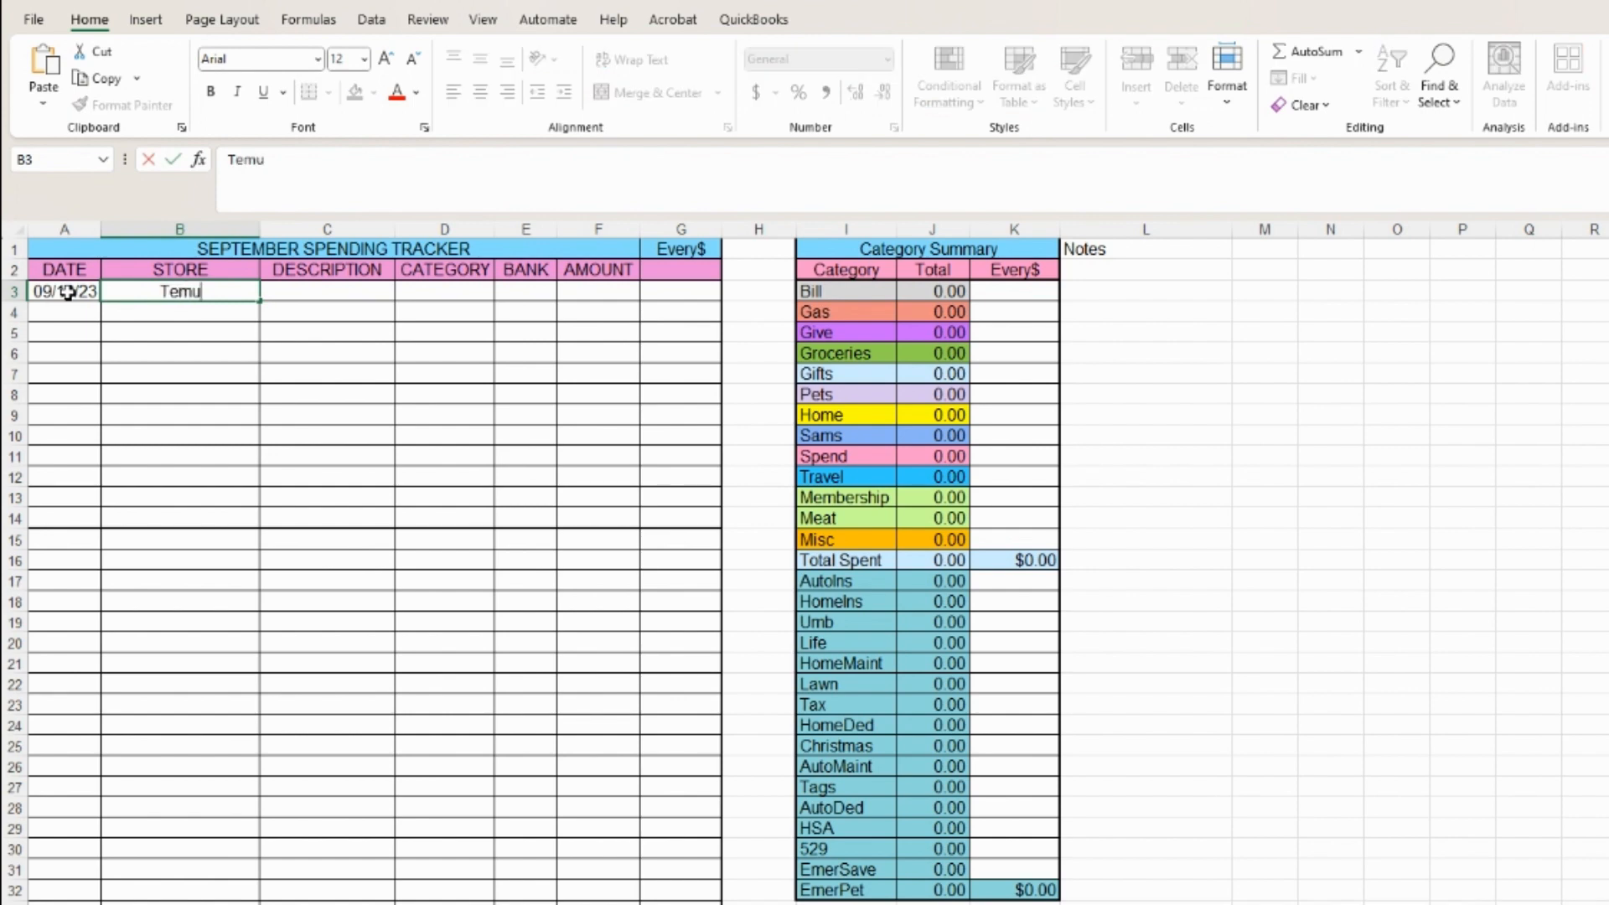
key("Tab")
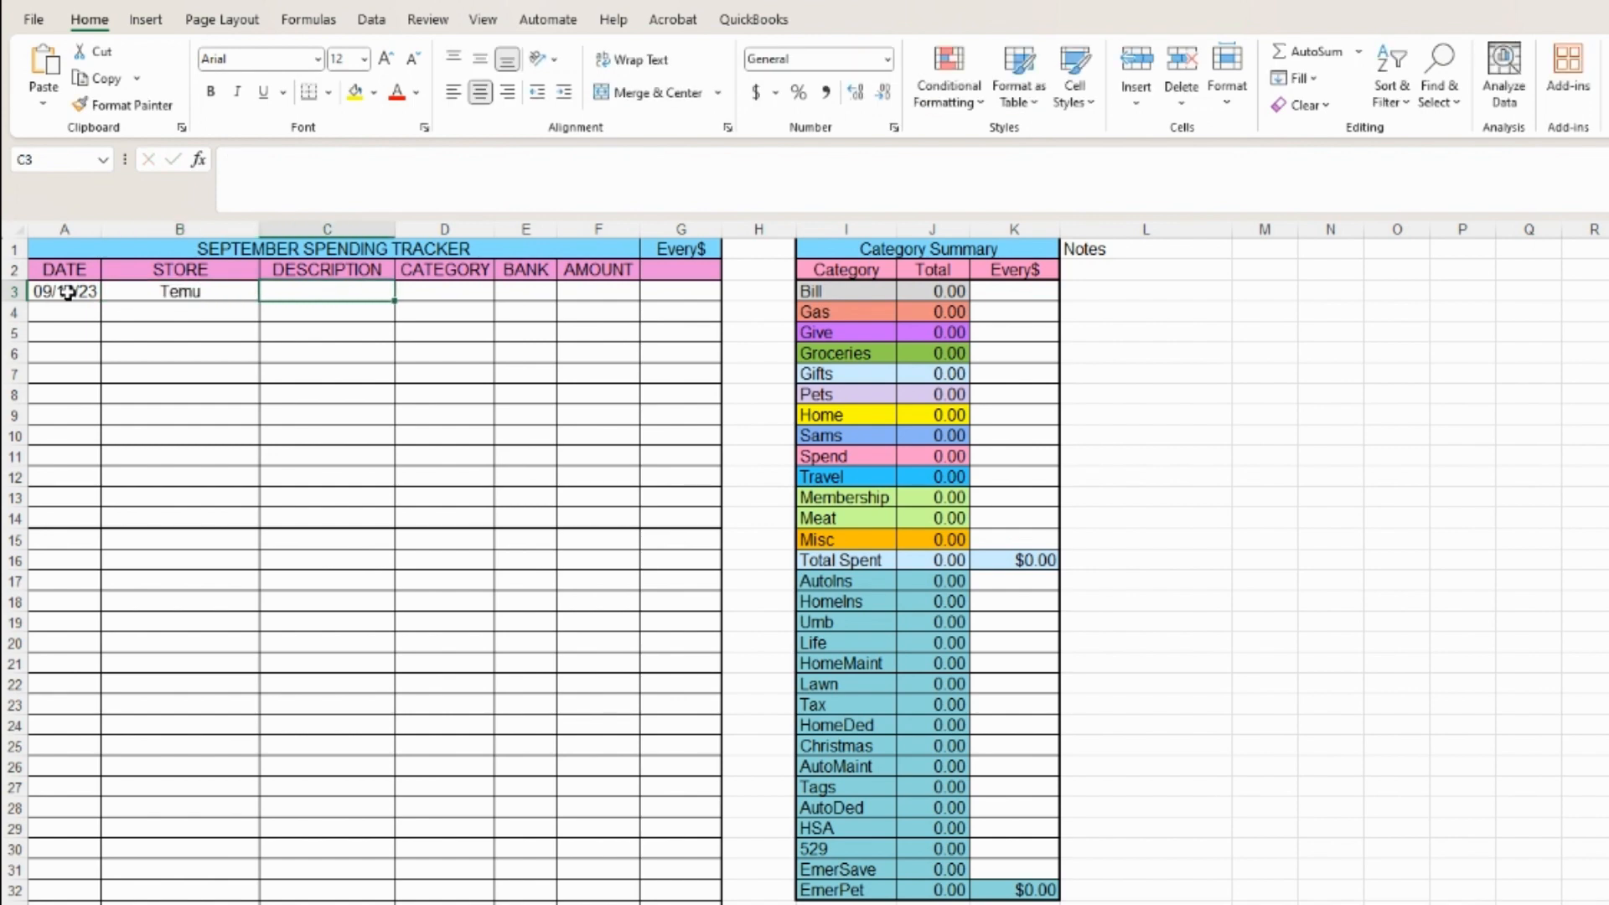
type("Home")
key("Tab")
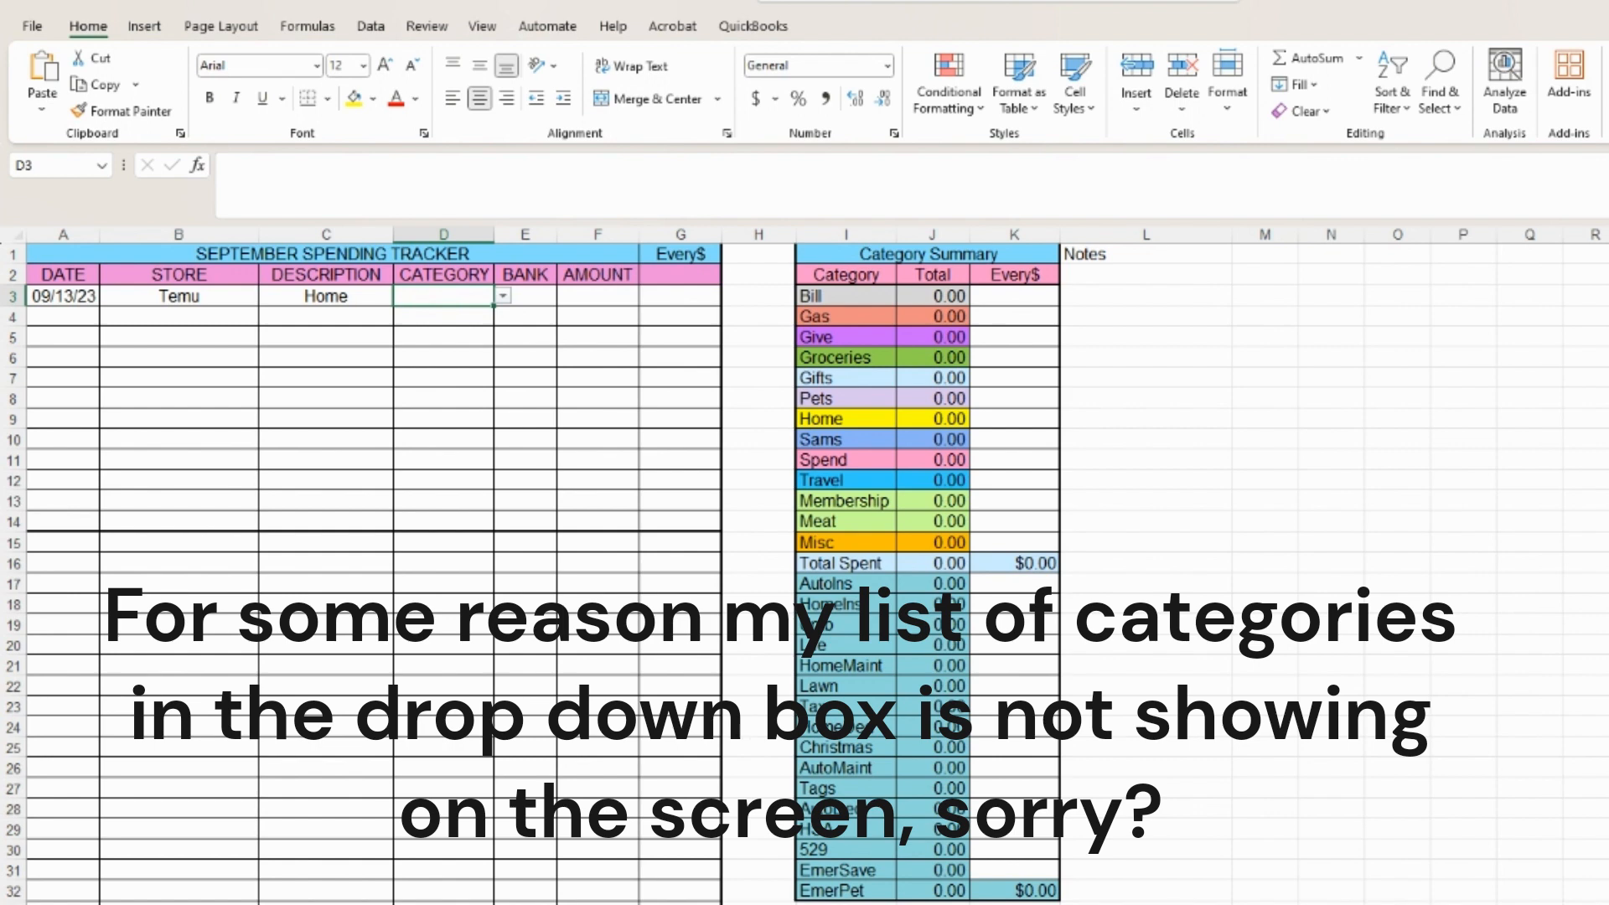
Assign the Temu entry the category Home and an amount of 38.82.
left_click(430, 414)
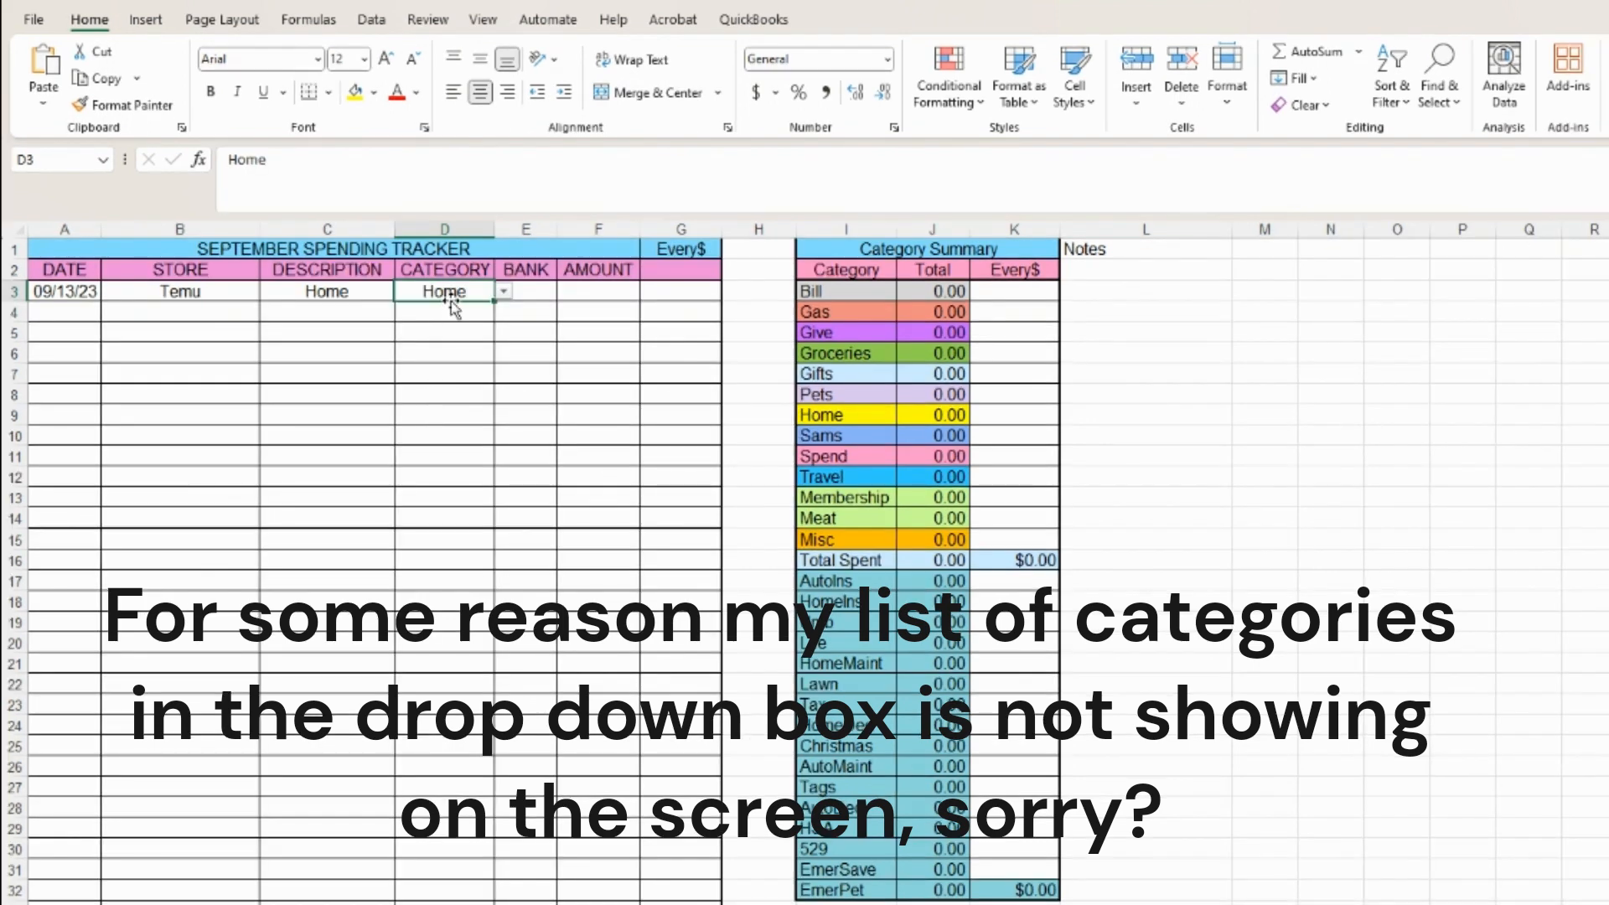
left_click(605, 295)
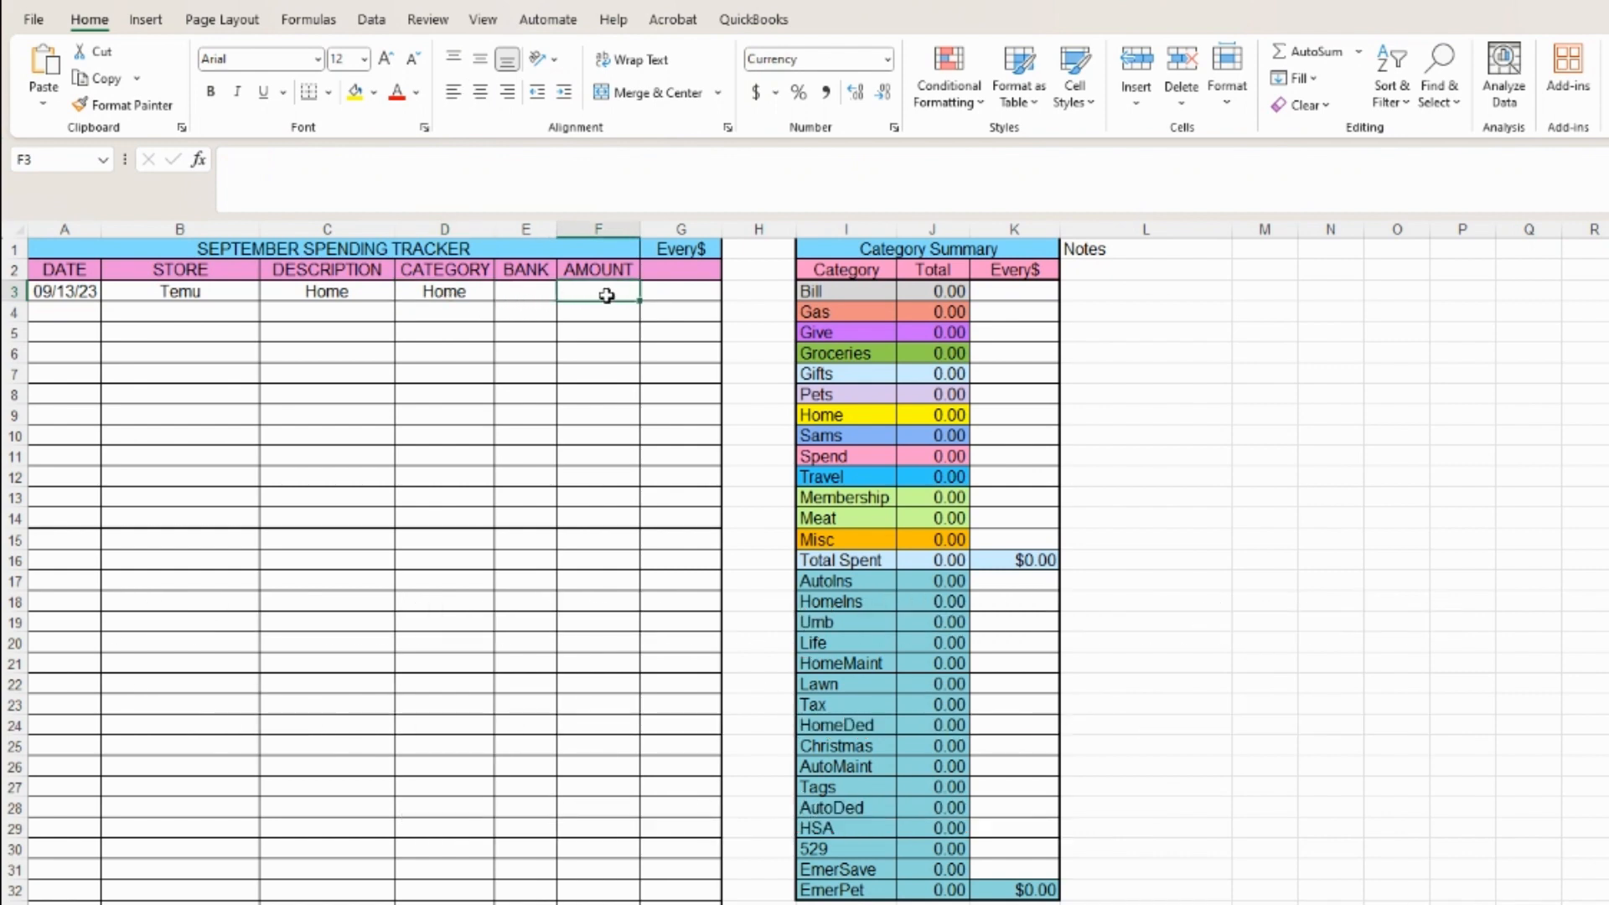
type("38.82")
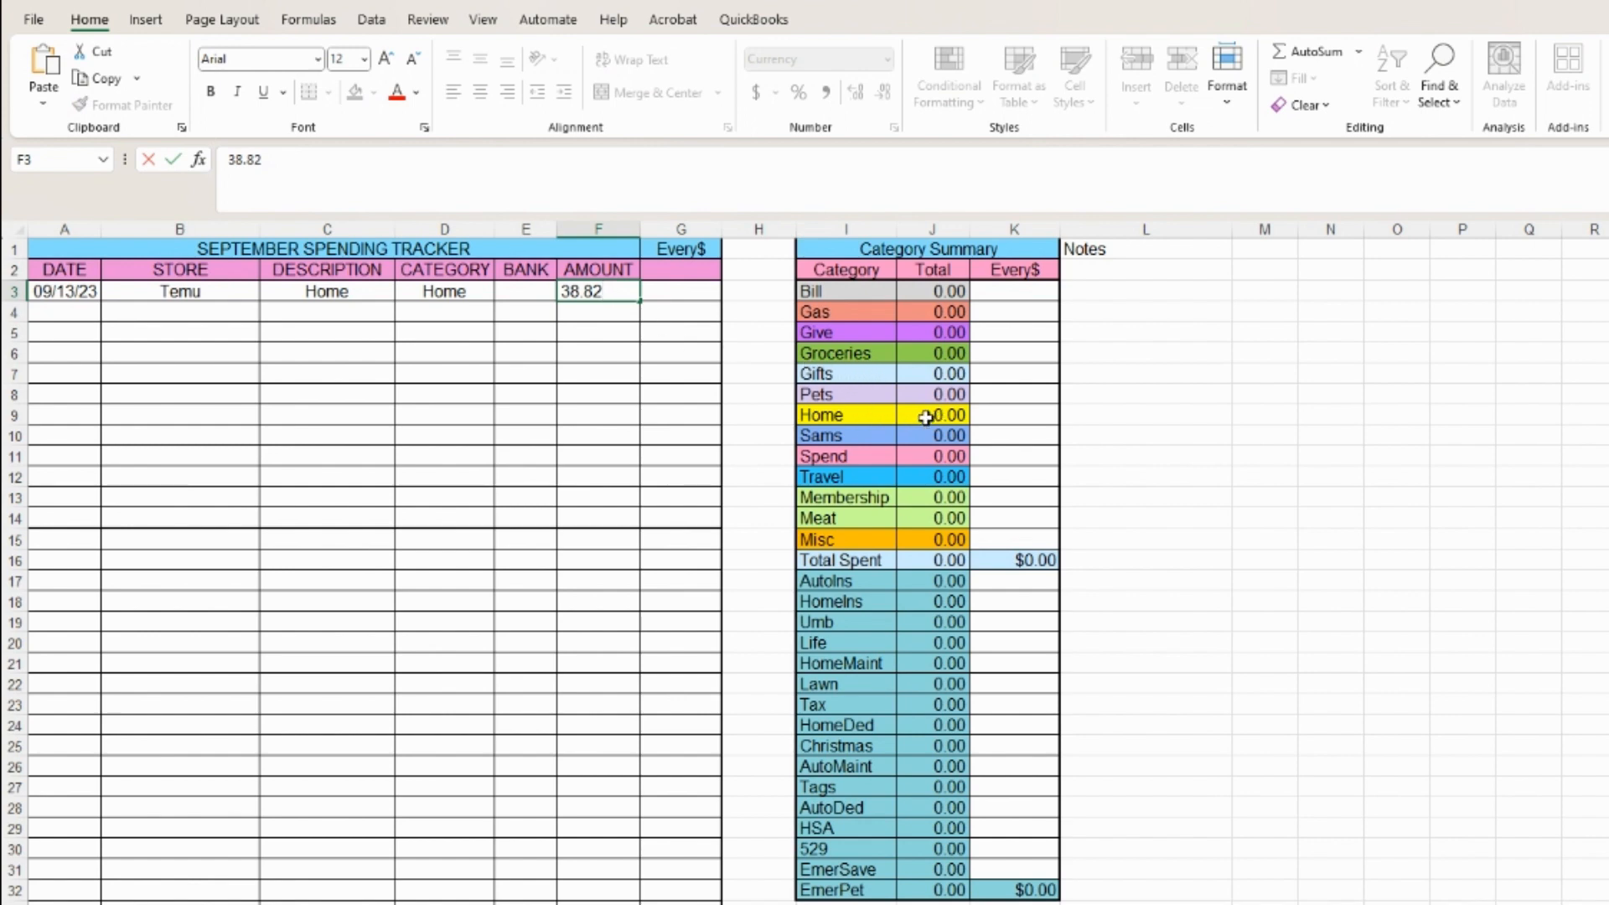
key("Tab")
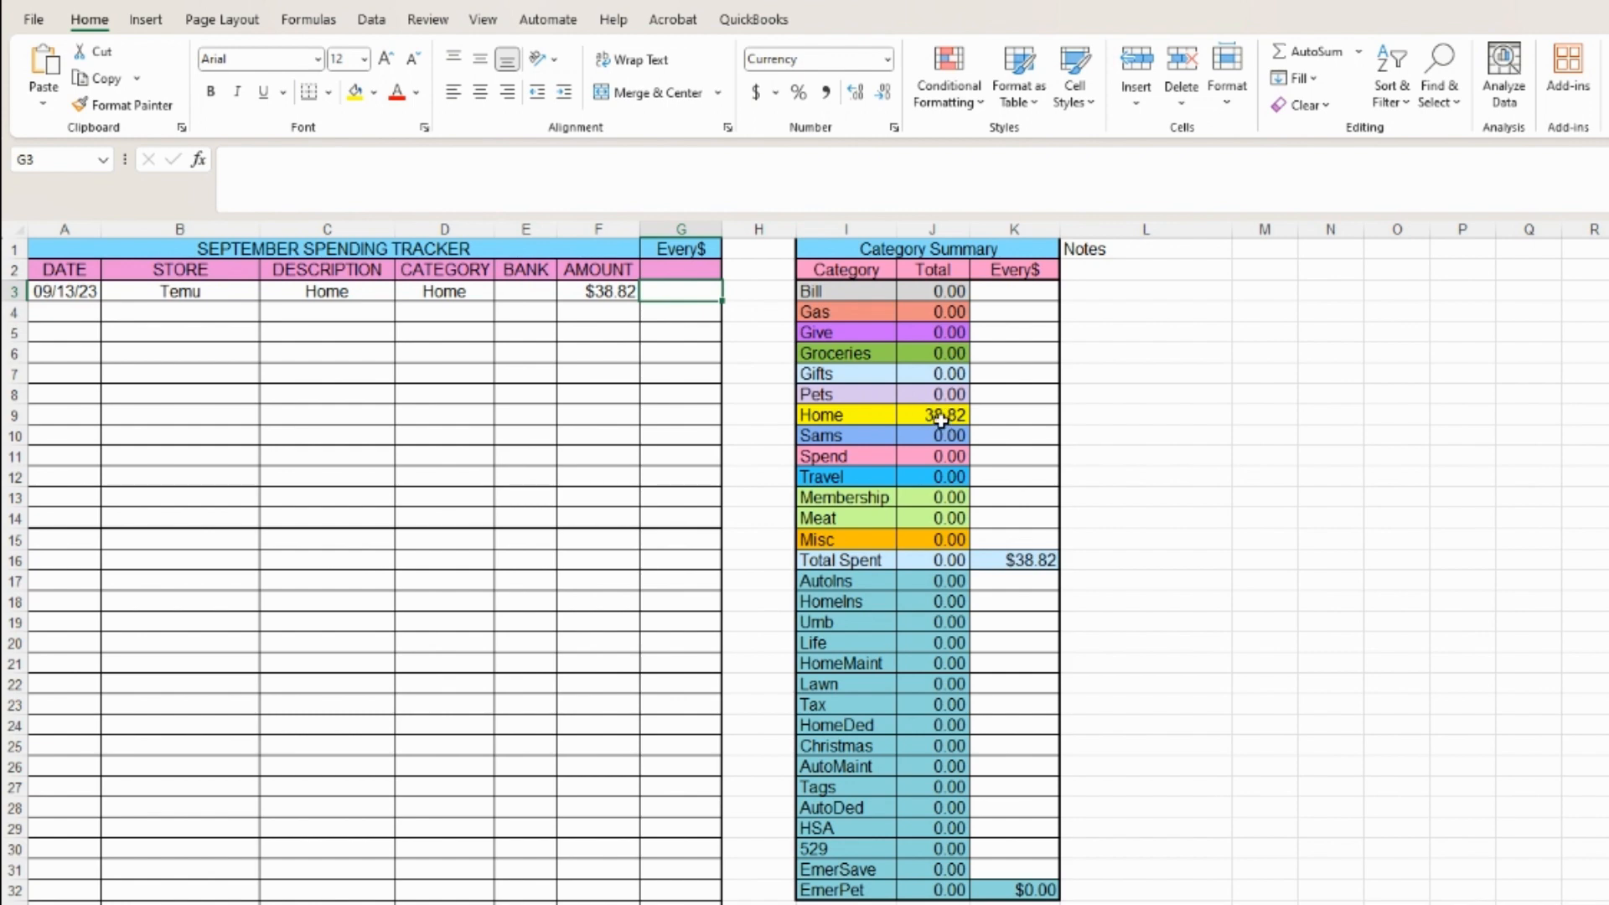
Start a second entry in row 4 with date 09/05/23, store Dollar General and description Home.
left_click(74, 318)
type("09/05/23")
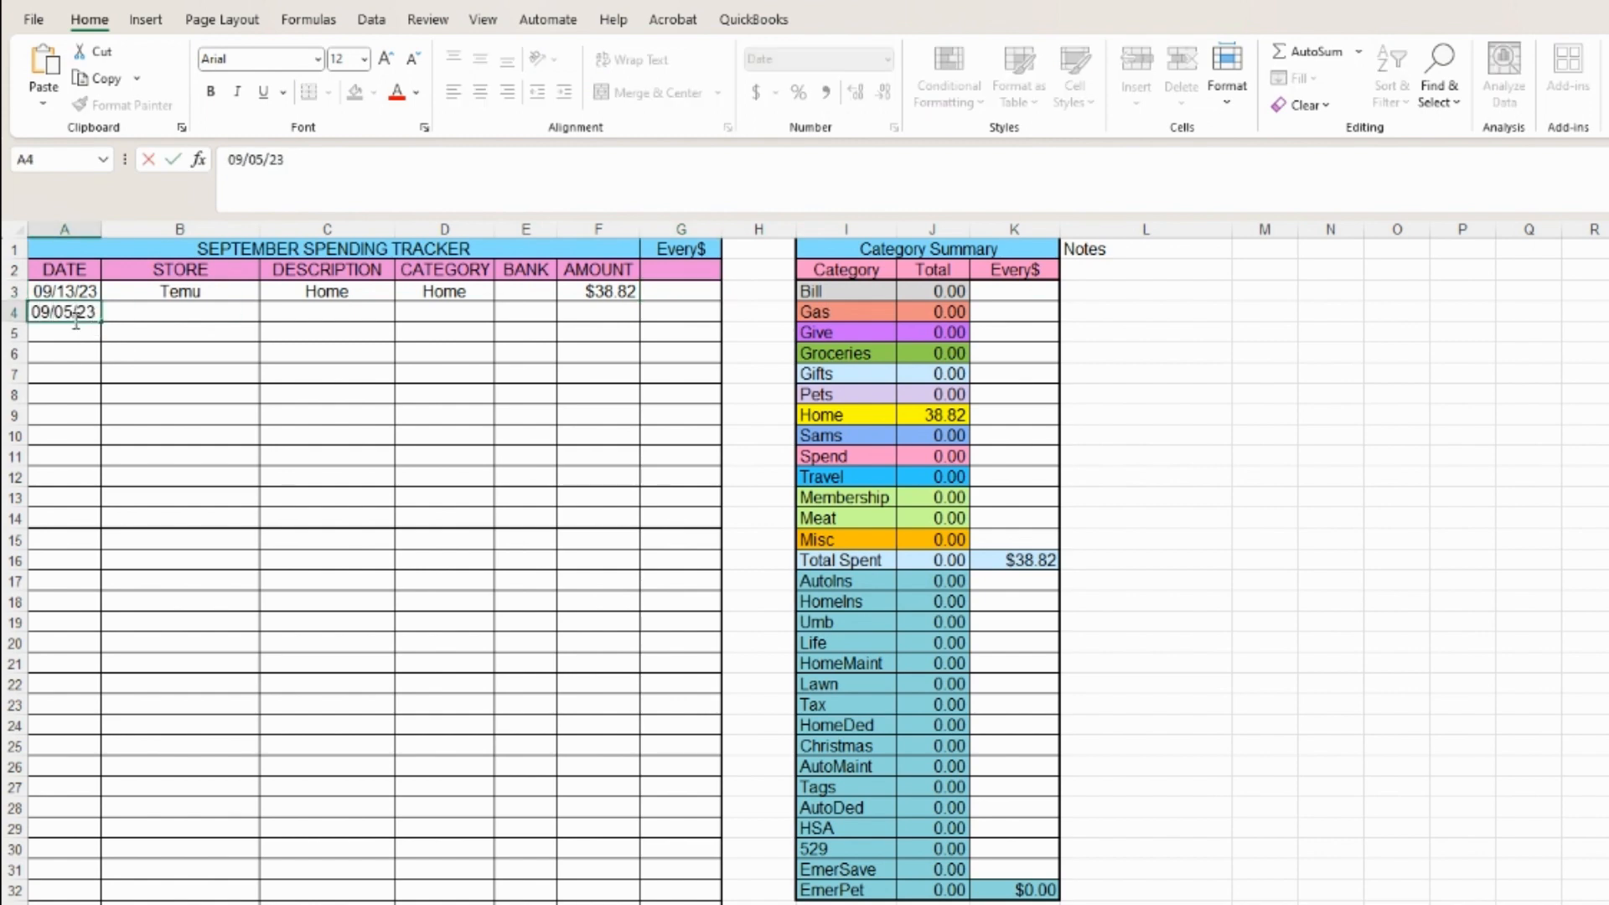
key("Tab")
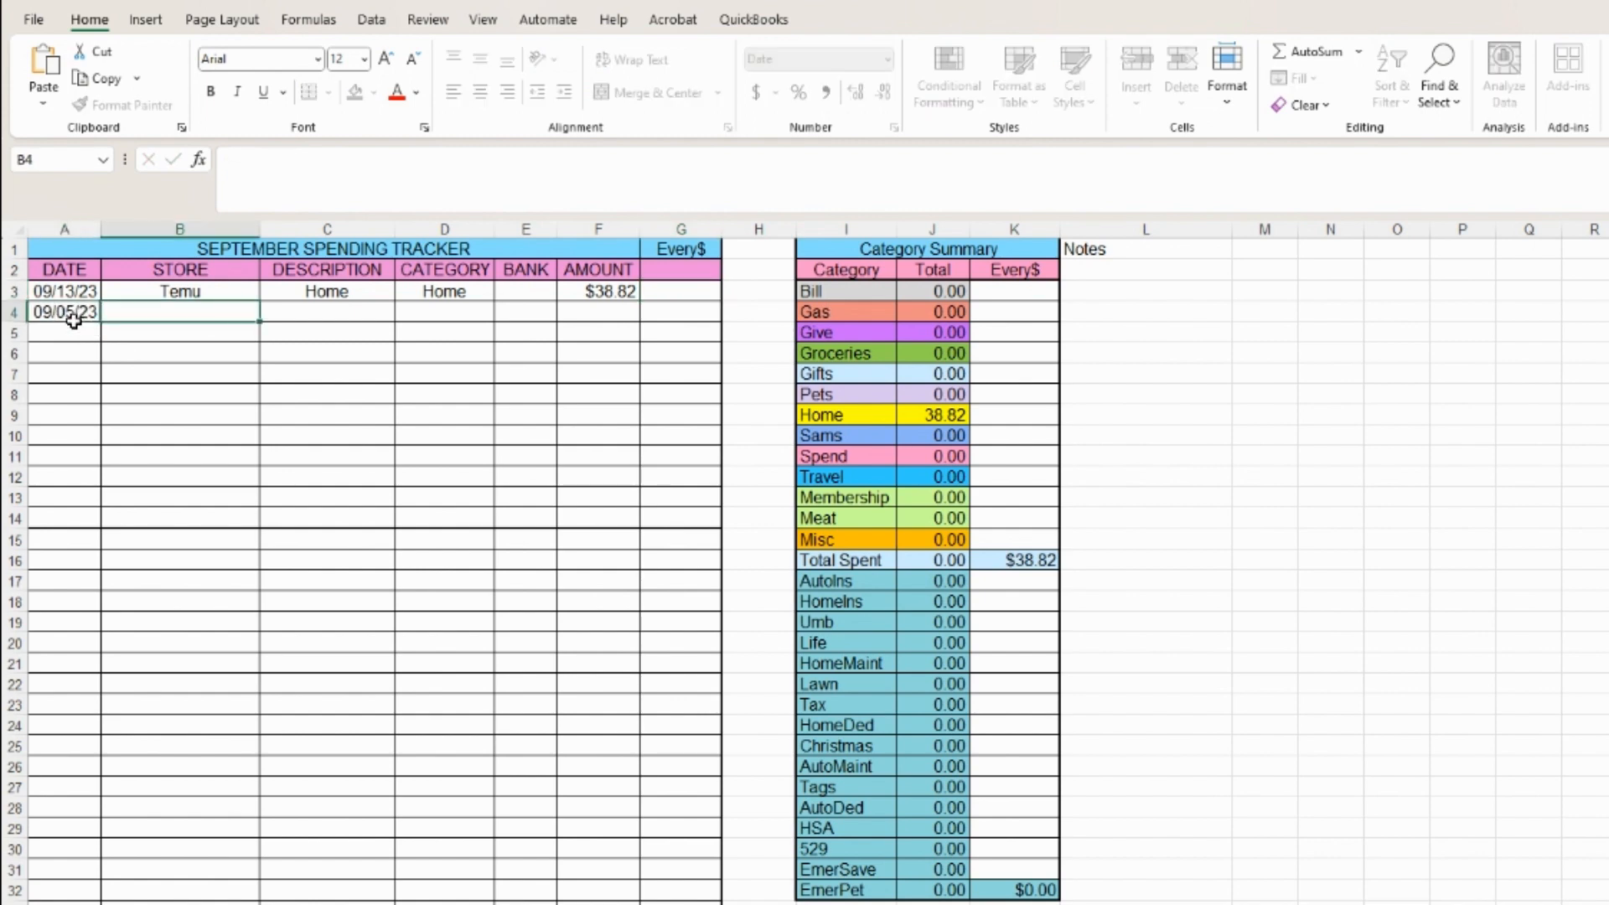
type("Dollar General")
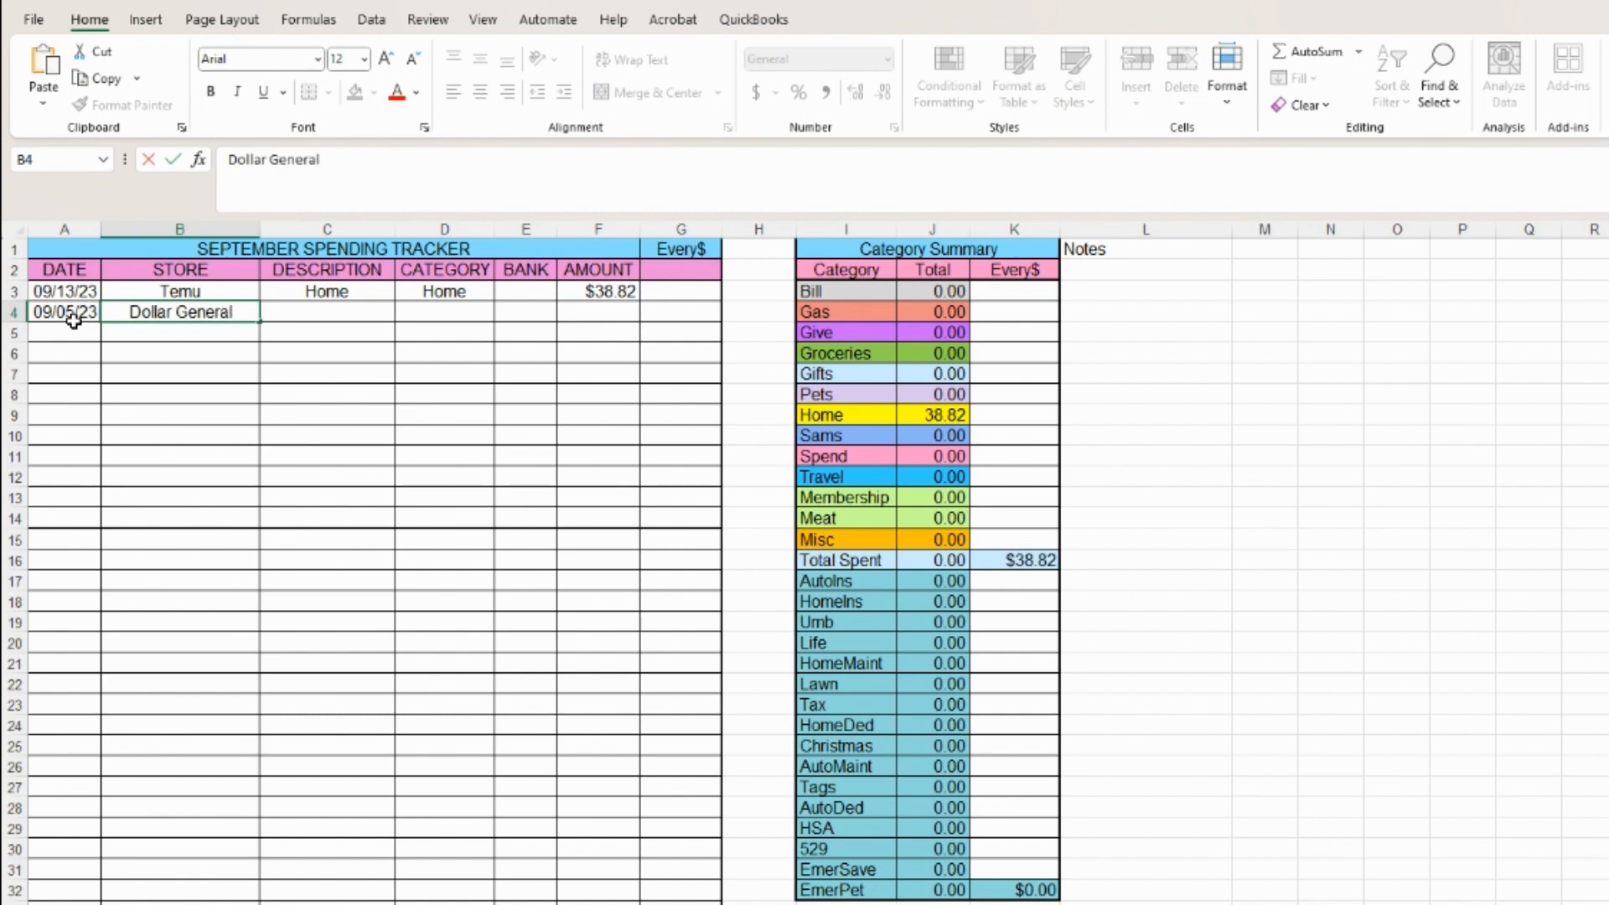
key("Tab")
type("Home")
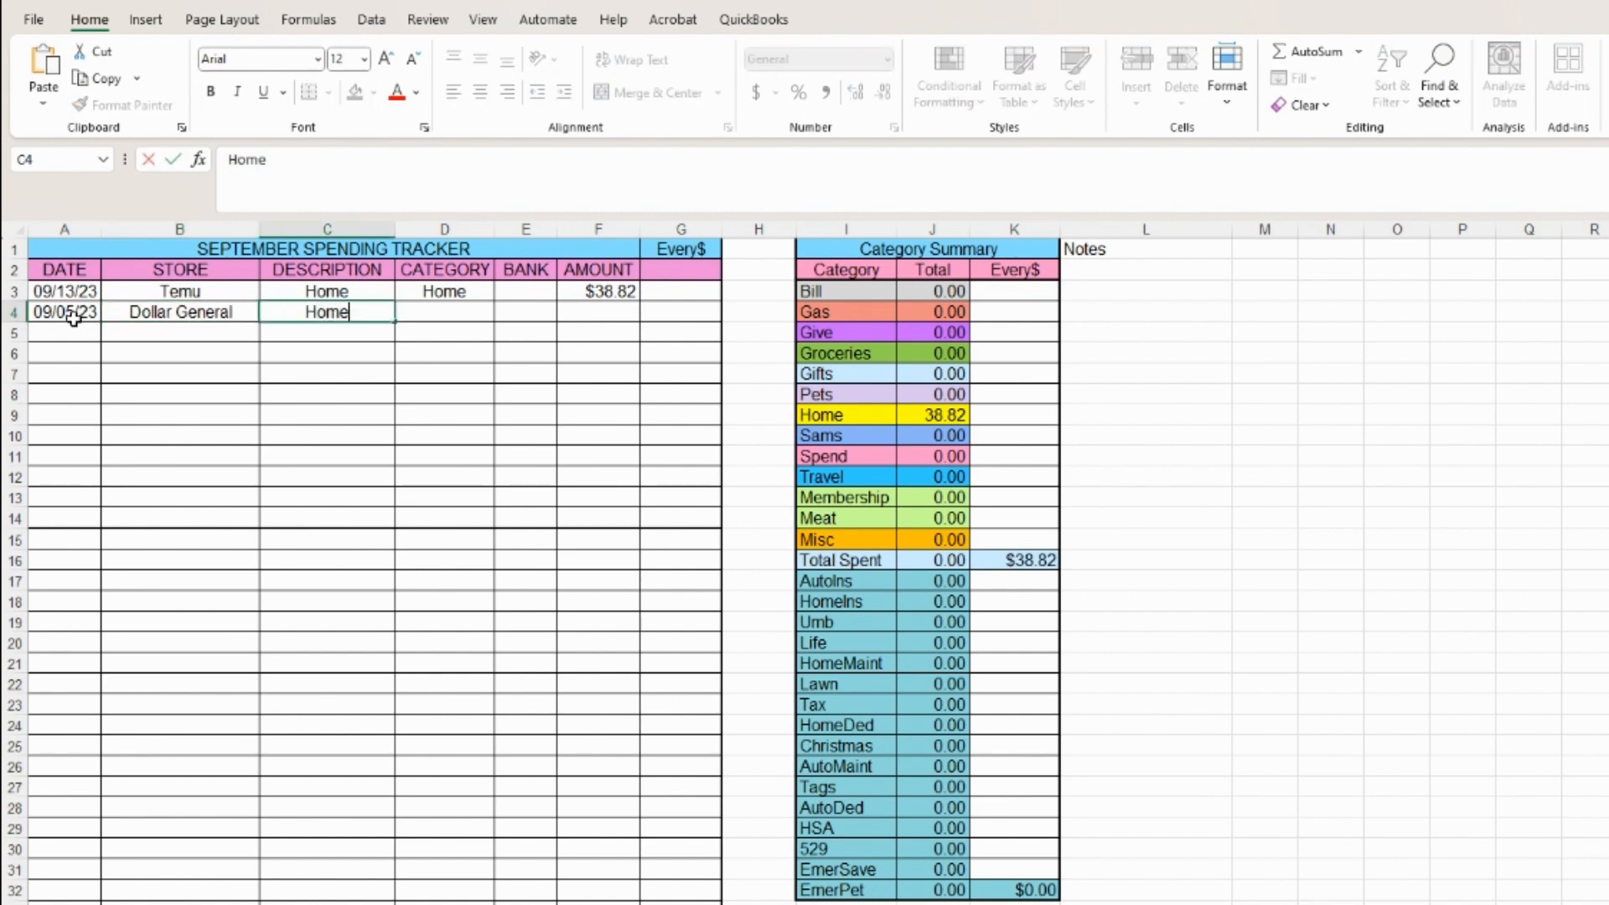
Assign the Dollar General entry the category Home and an amount of 41.54.
left_click(442, 312)
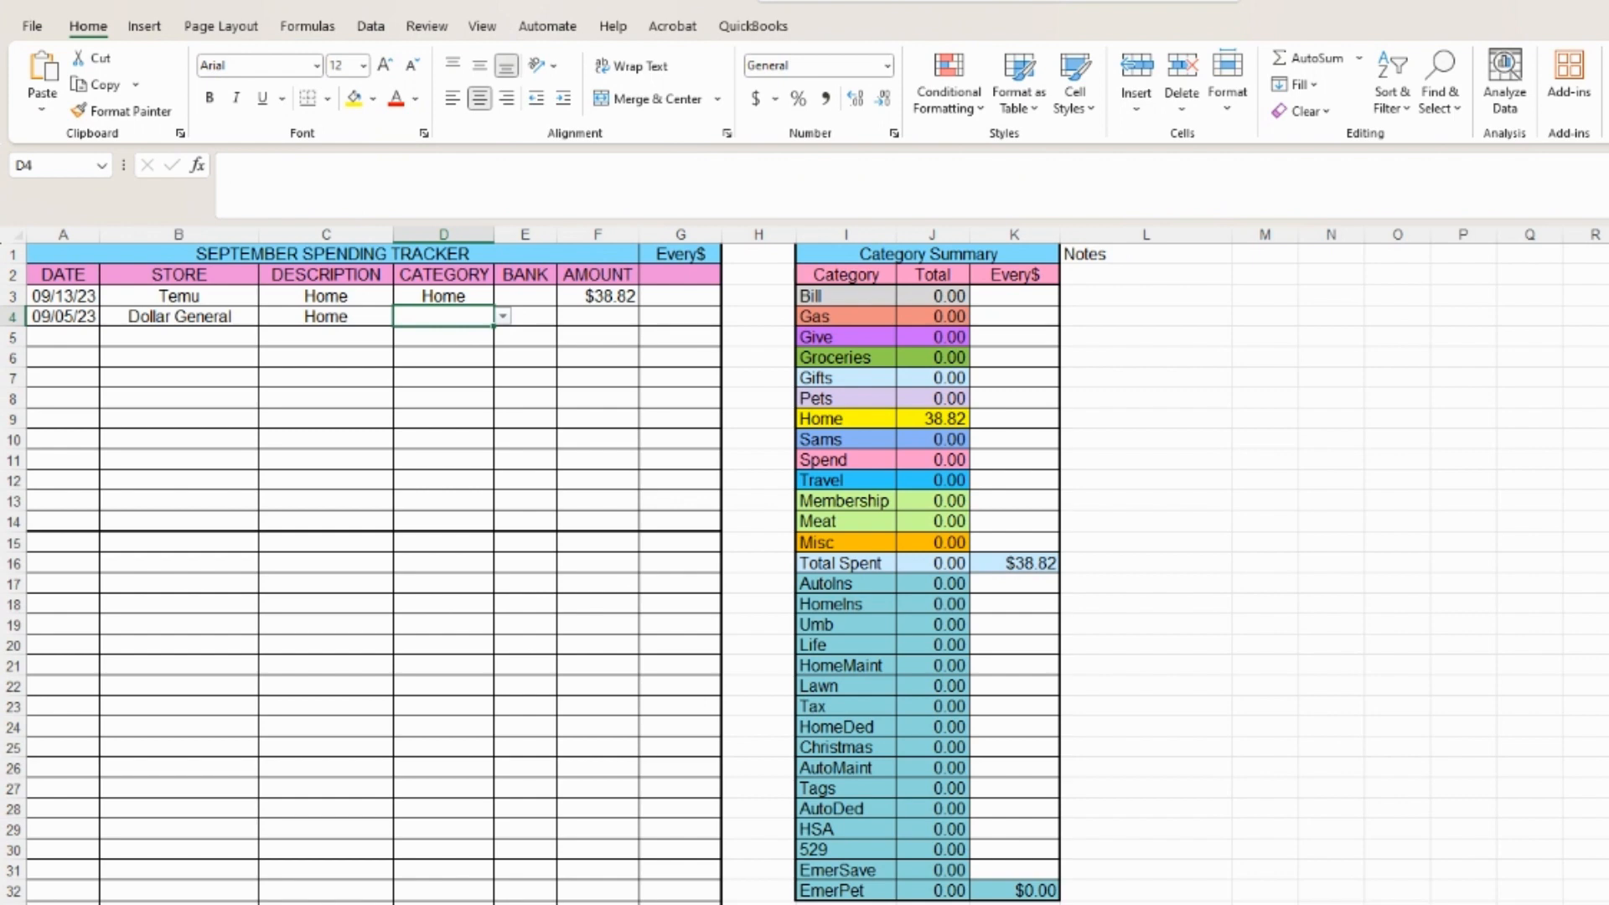
left_click(435, 446)
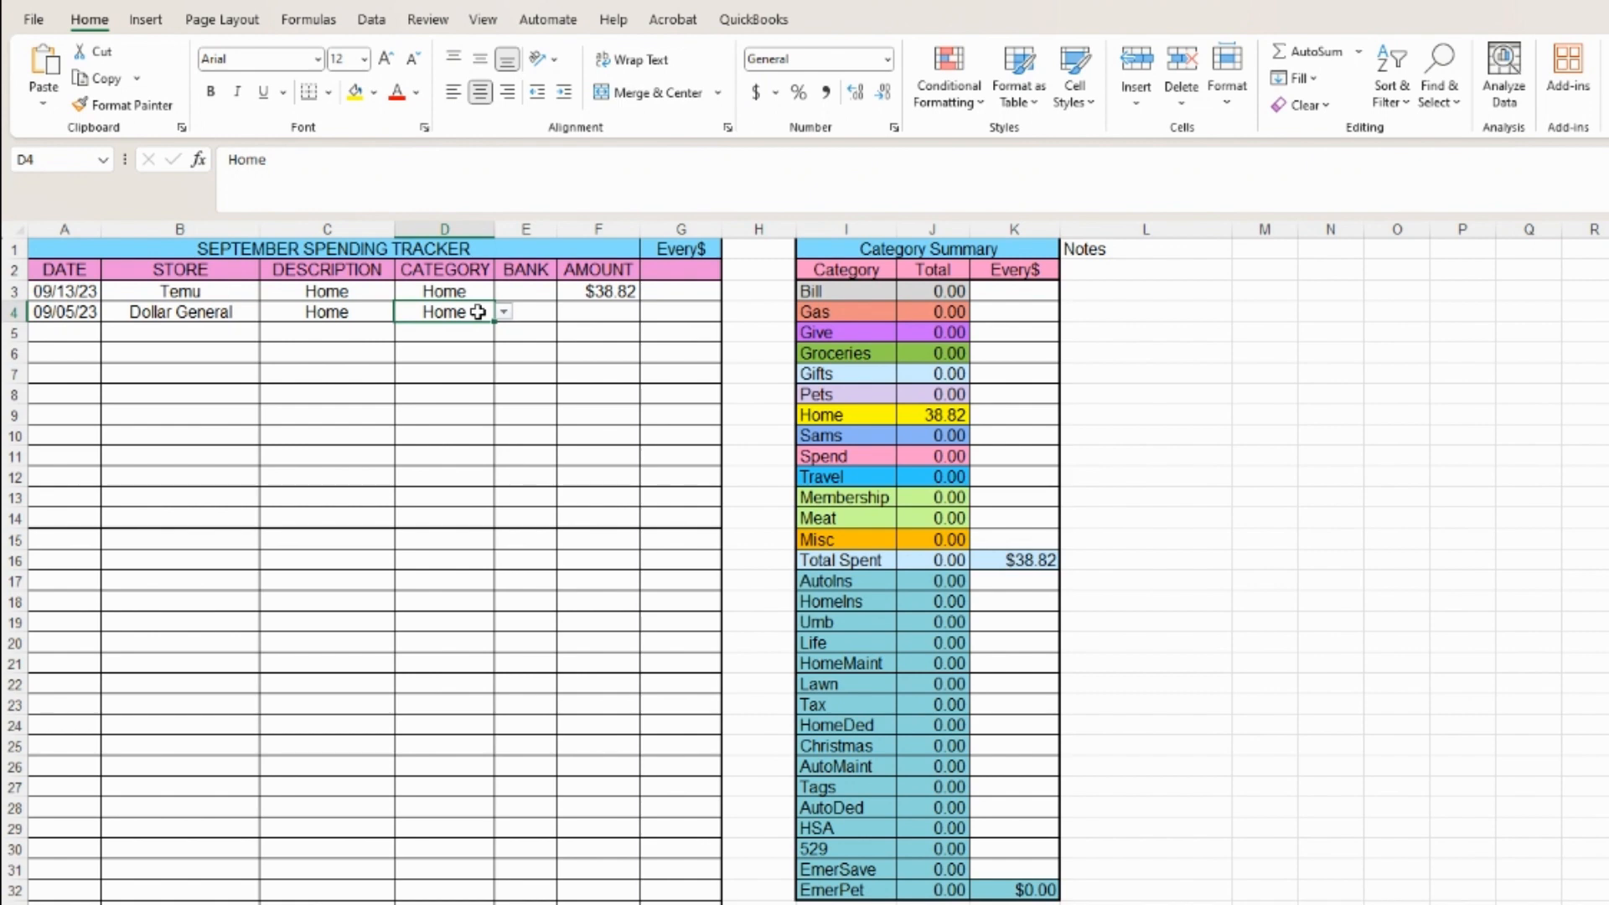
key("Tab")
key("Tab")
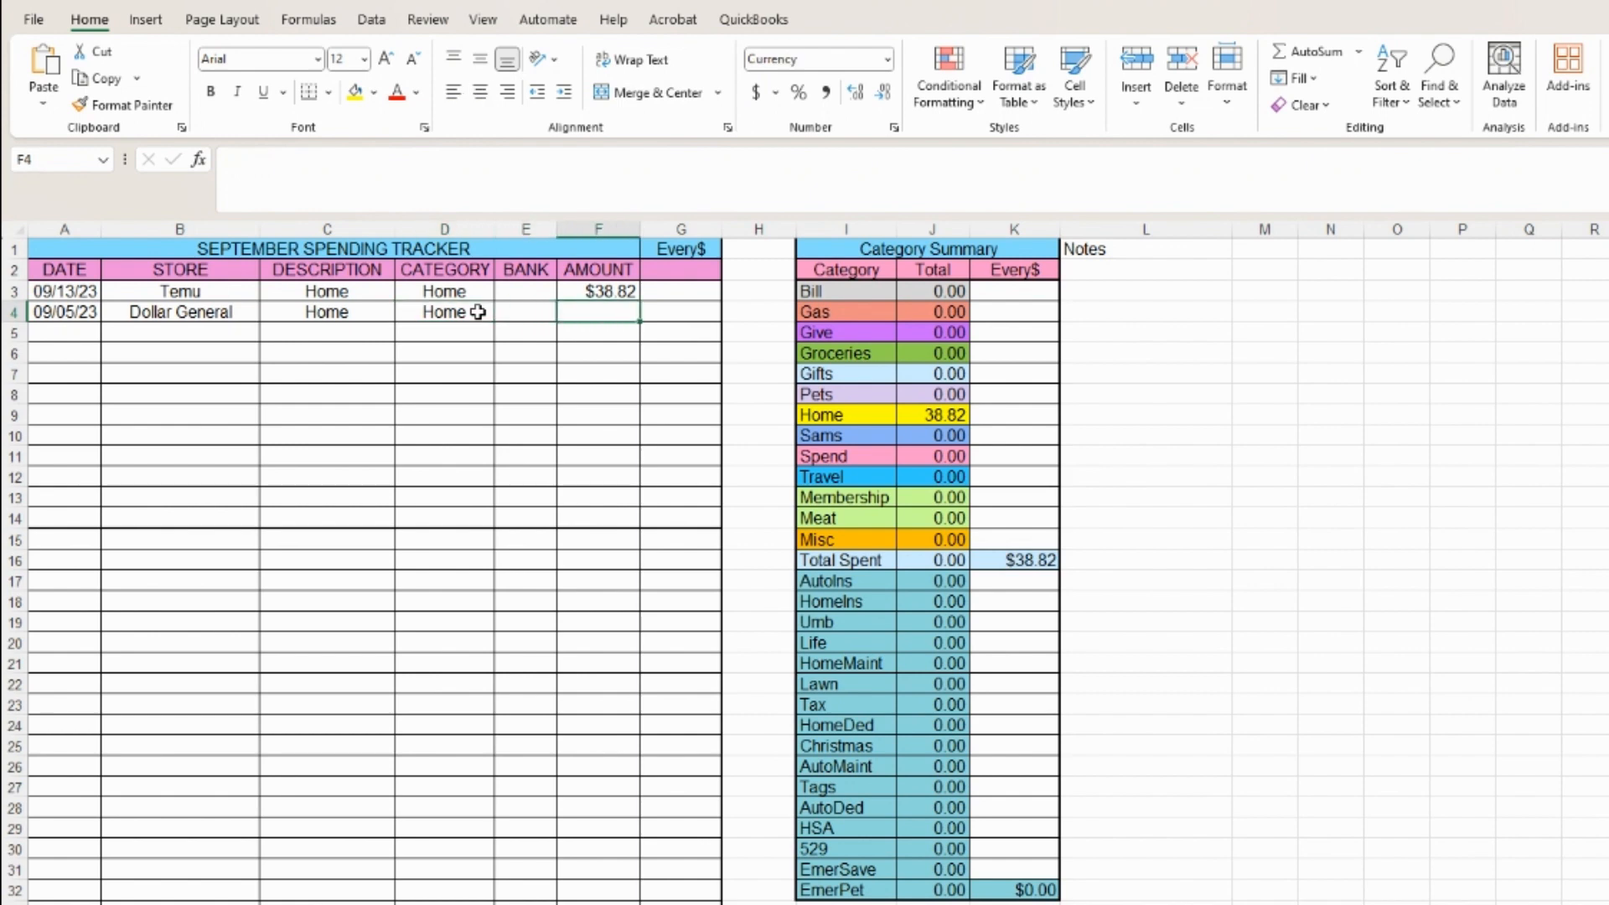
type("41.54")
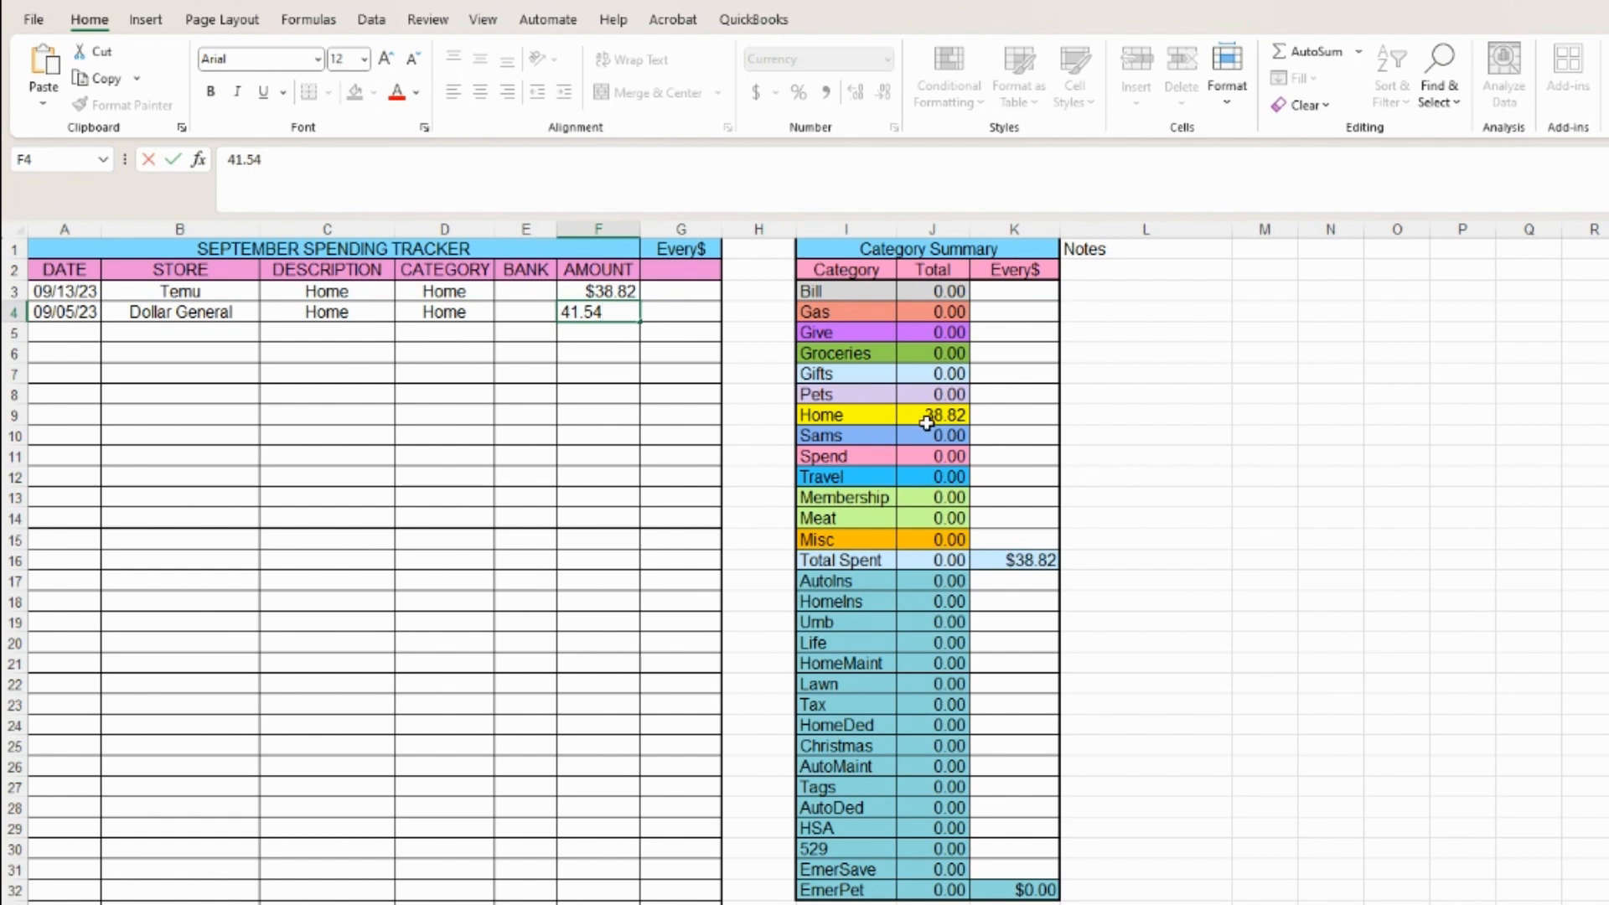
key("Tab")
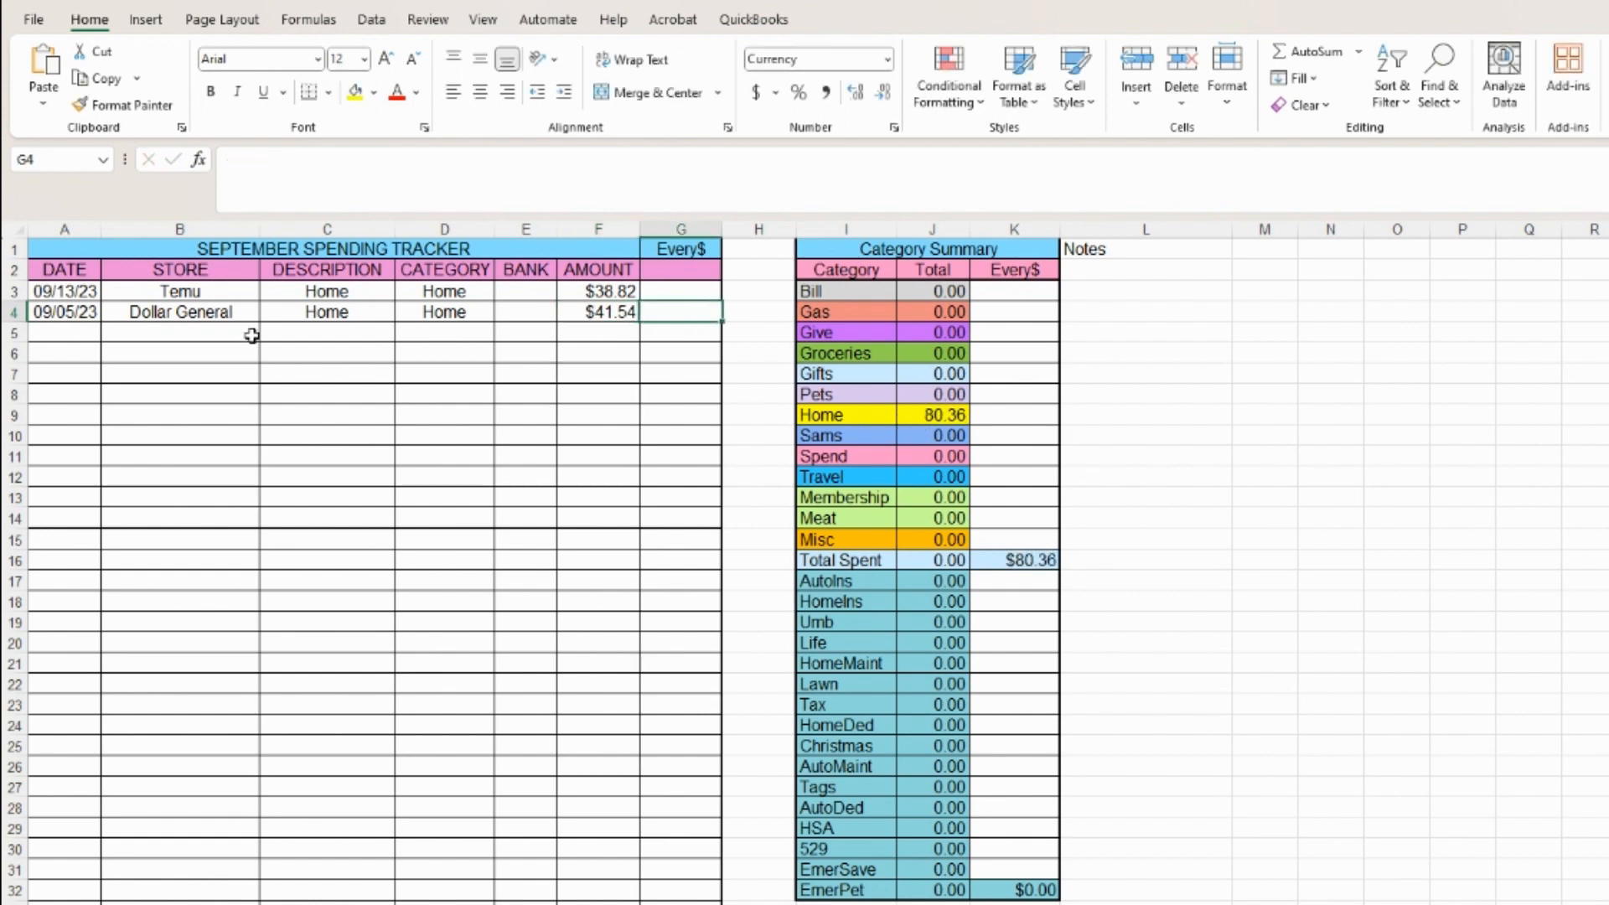
Start a third entry in row 5 with date 09/05/23 and store Wendy's.
left_click(50, 335)
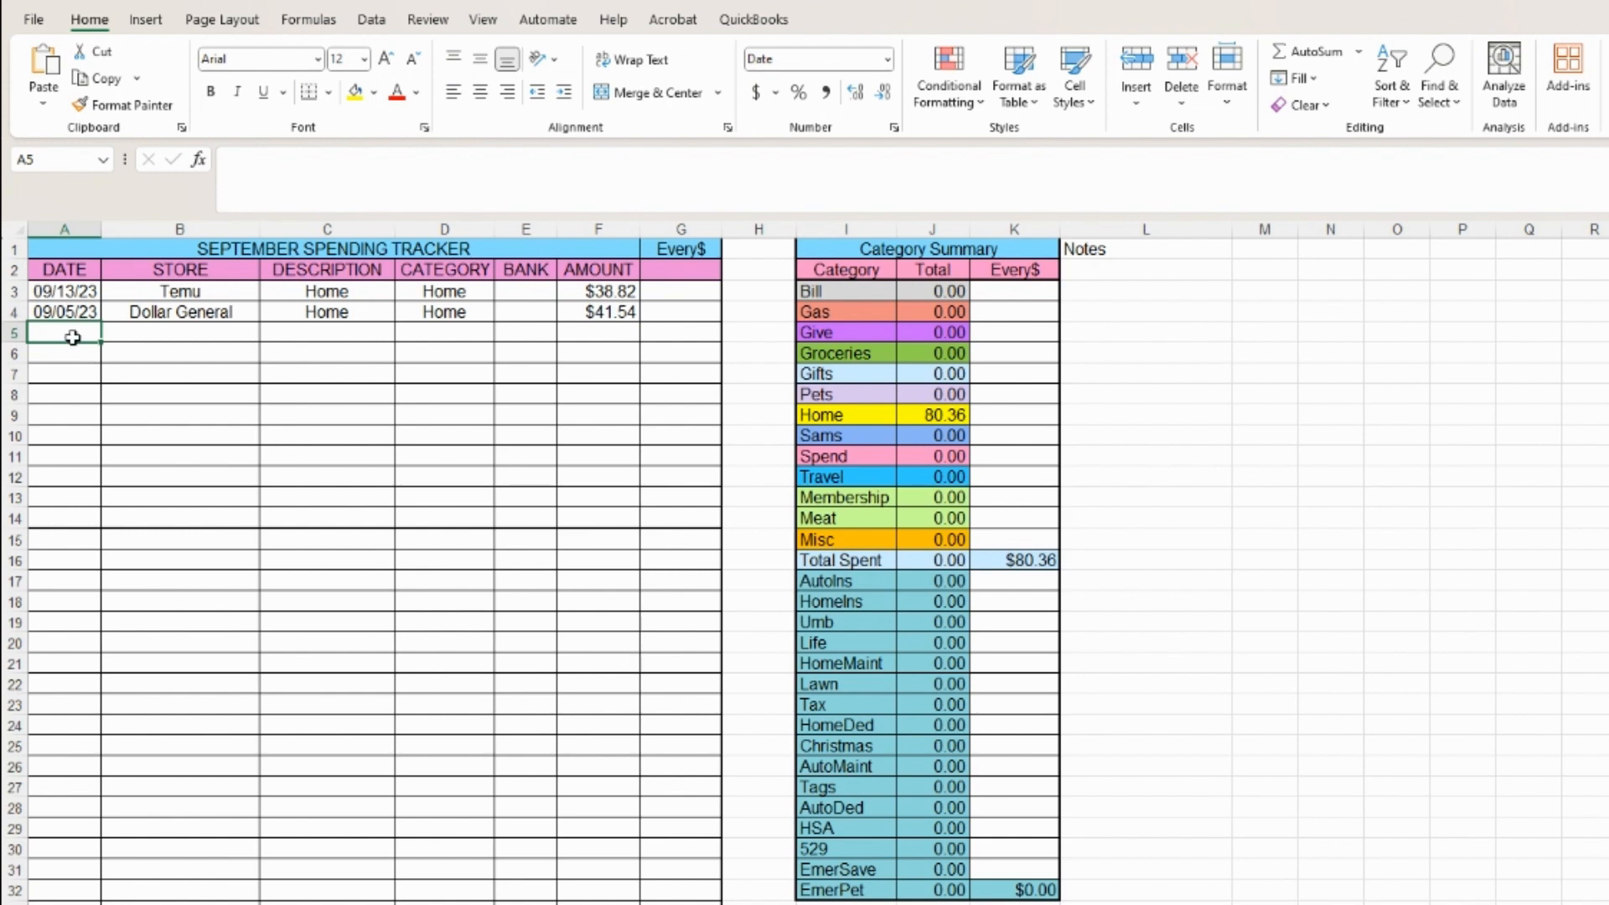
type("09/")
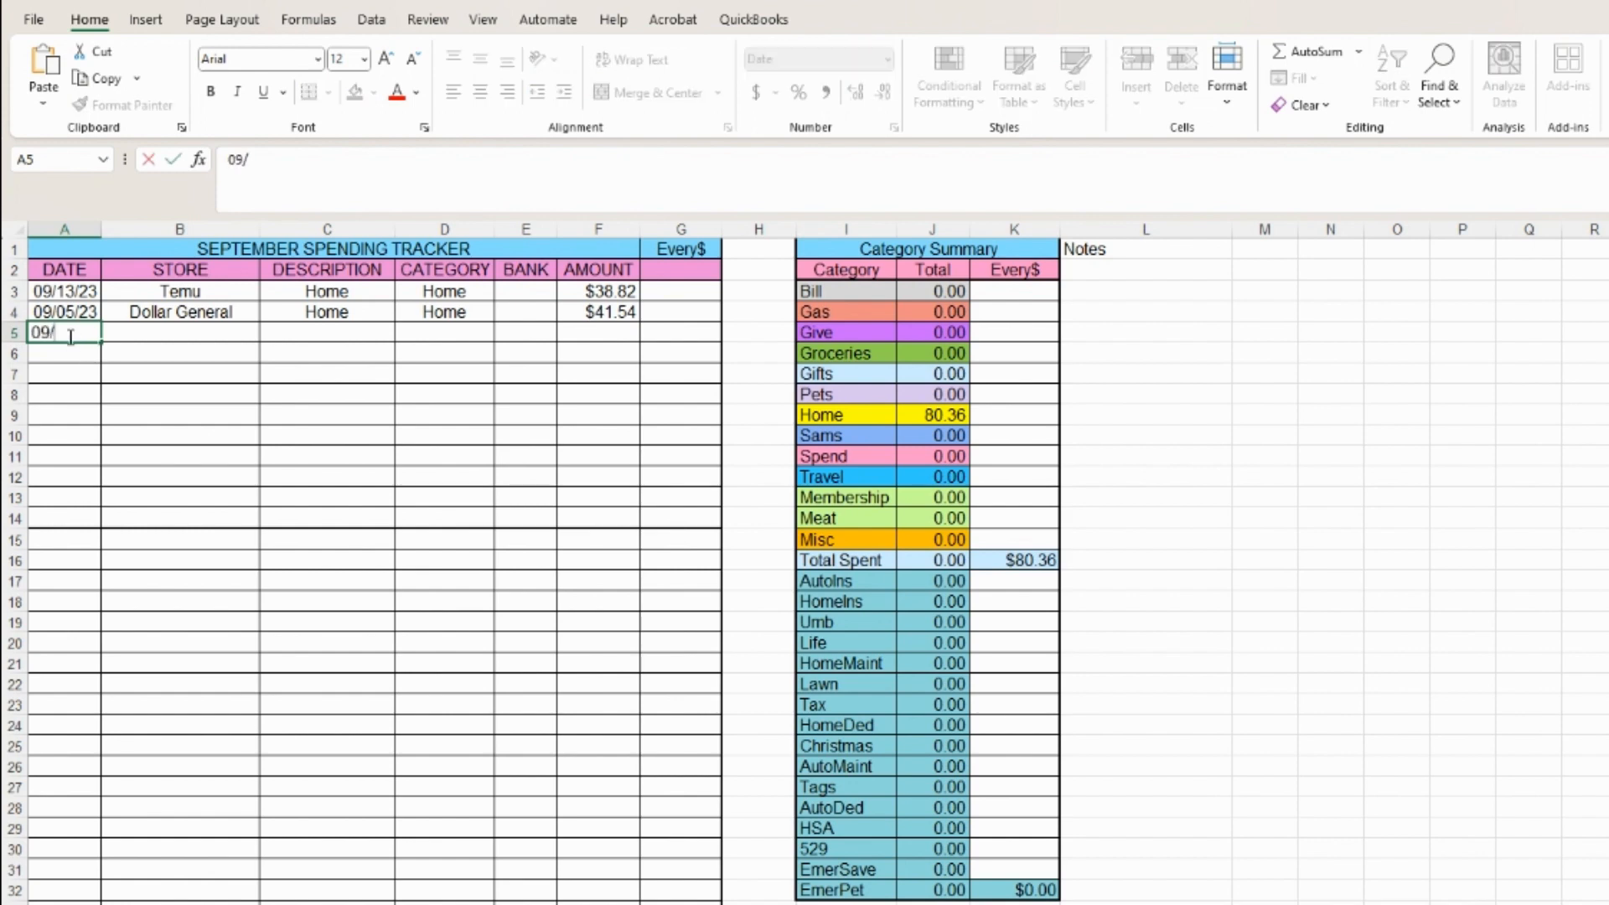
type("05/")
key("Tab")
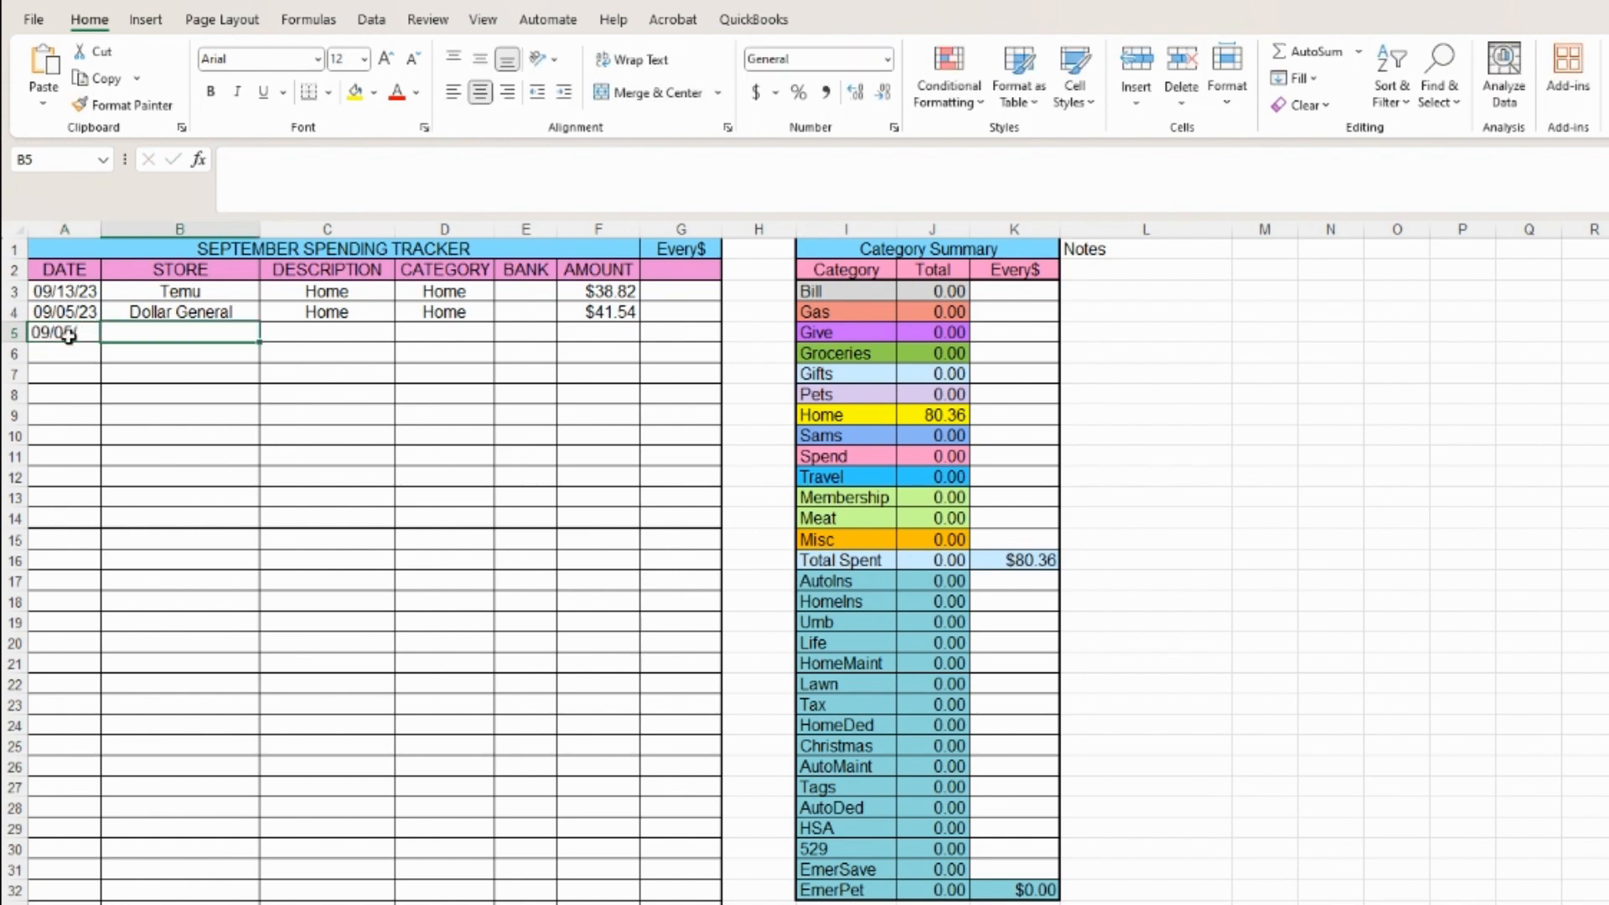
left_click(69, 335)
double_click(311, 166)
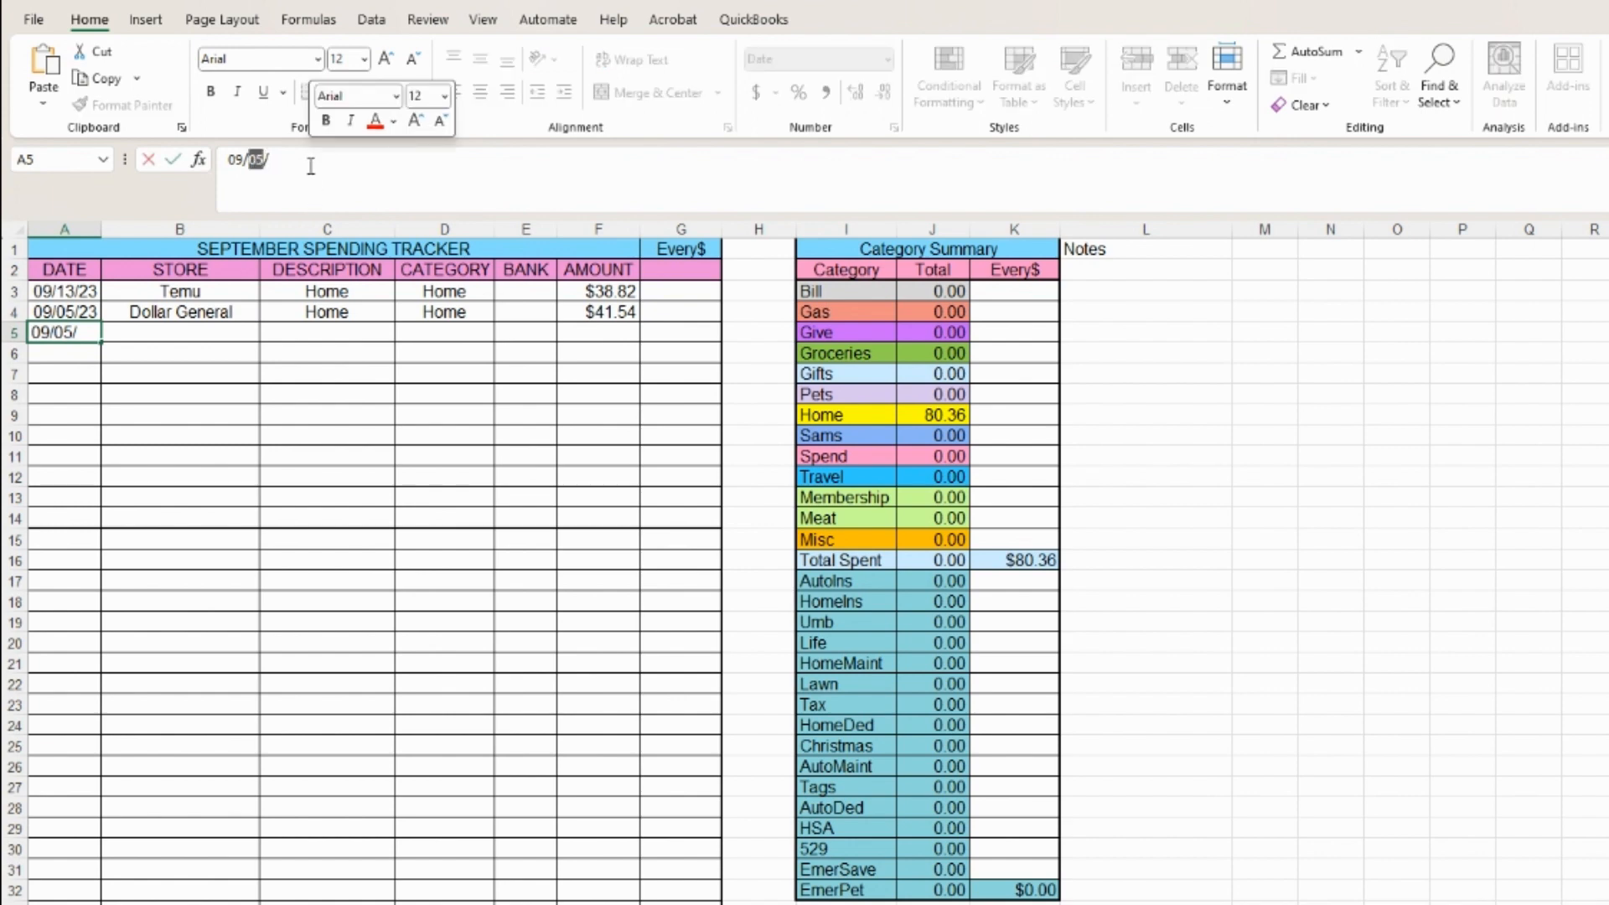
left_click(311, 166)
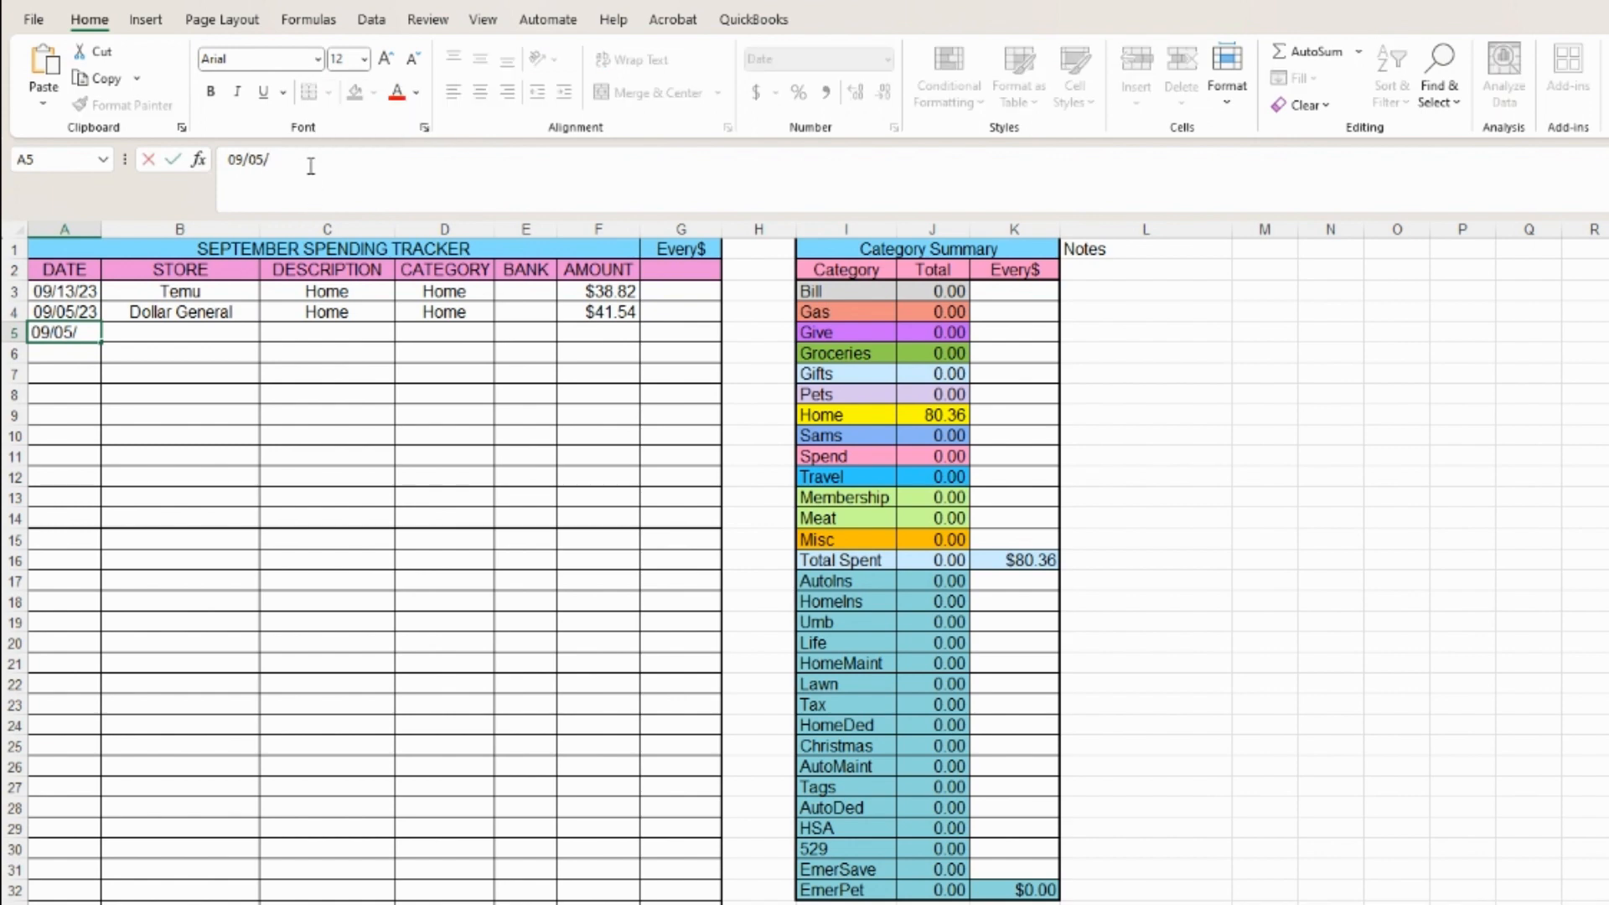
type("23")
key("Tab")
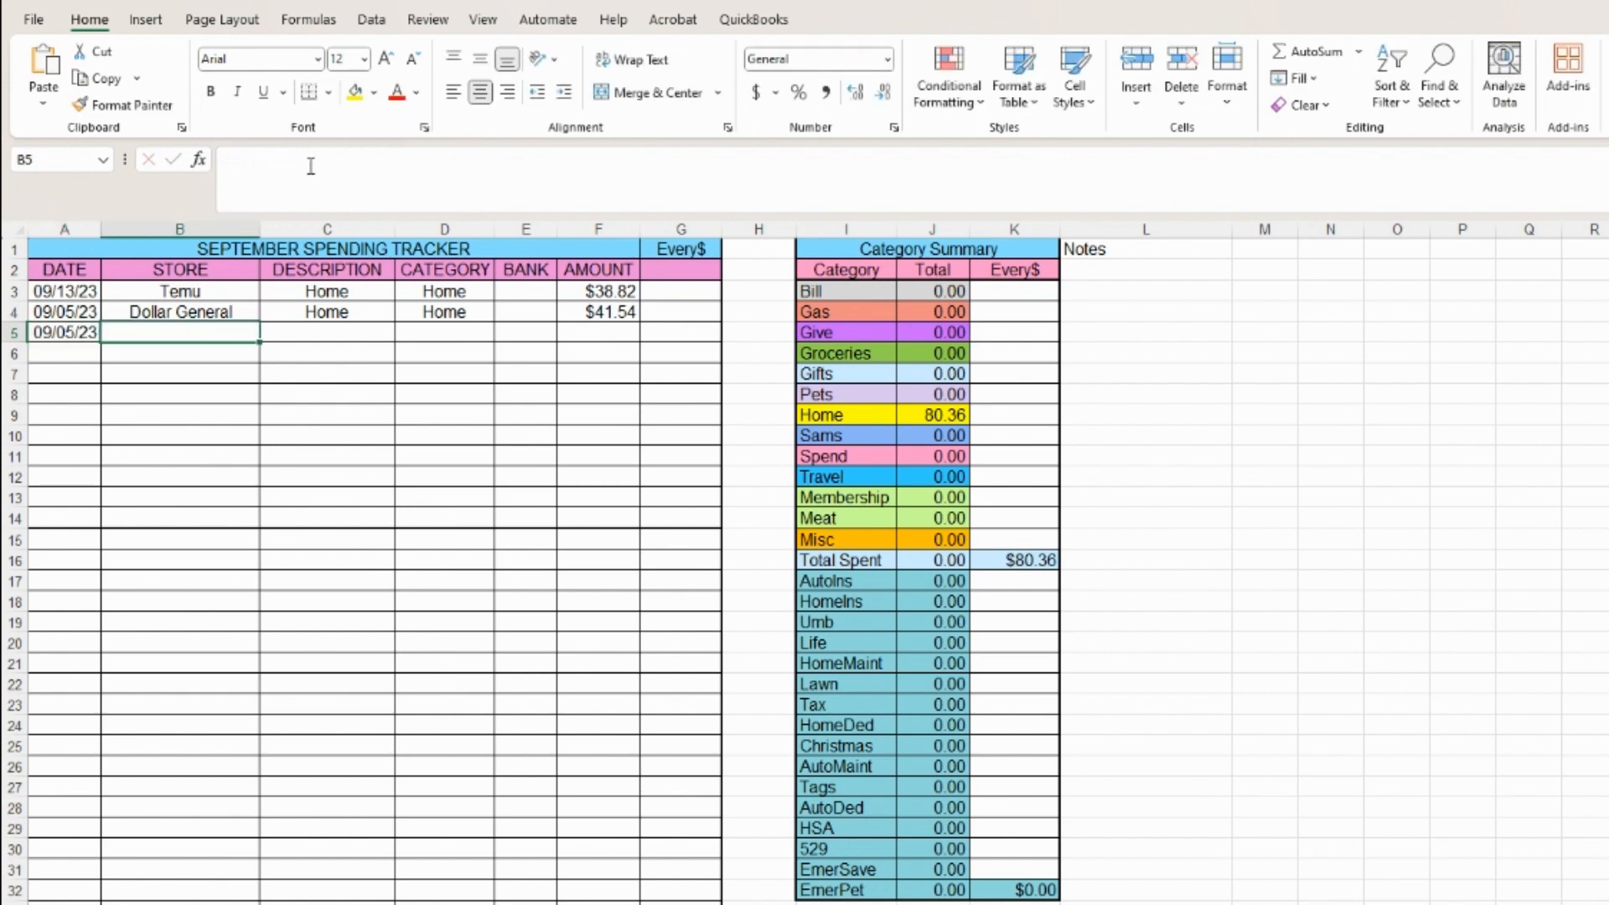
type("Wendy's")
key("Tab")
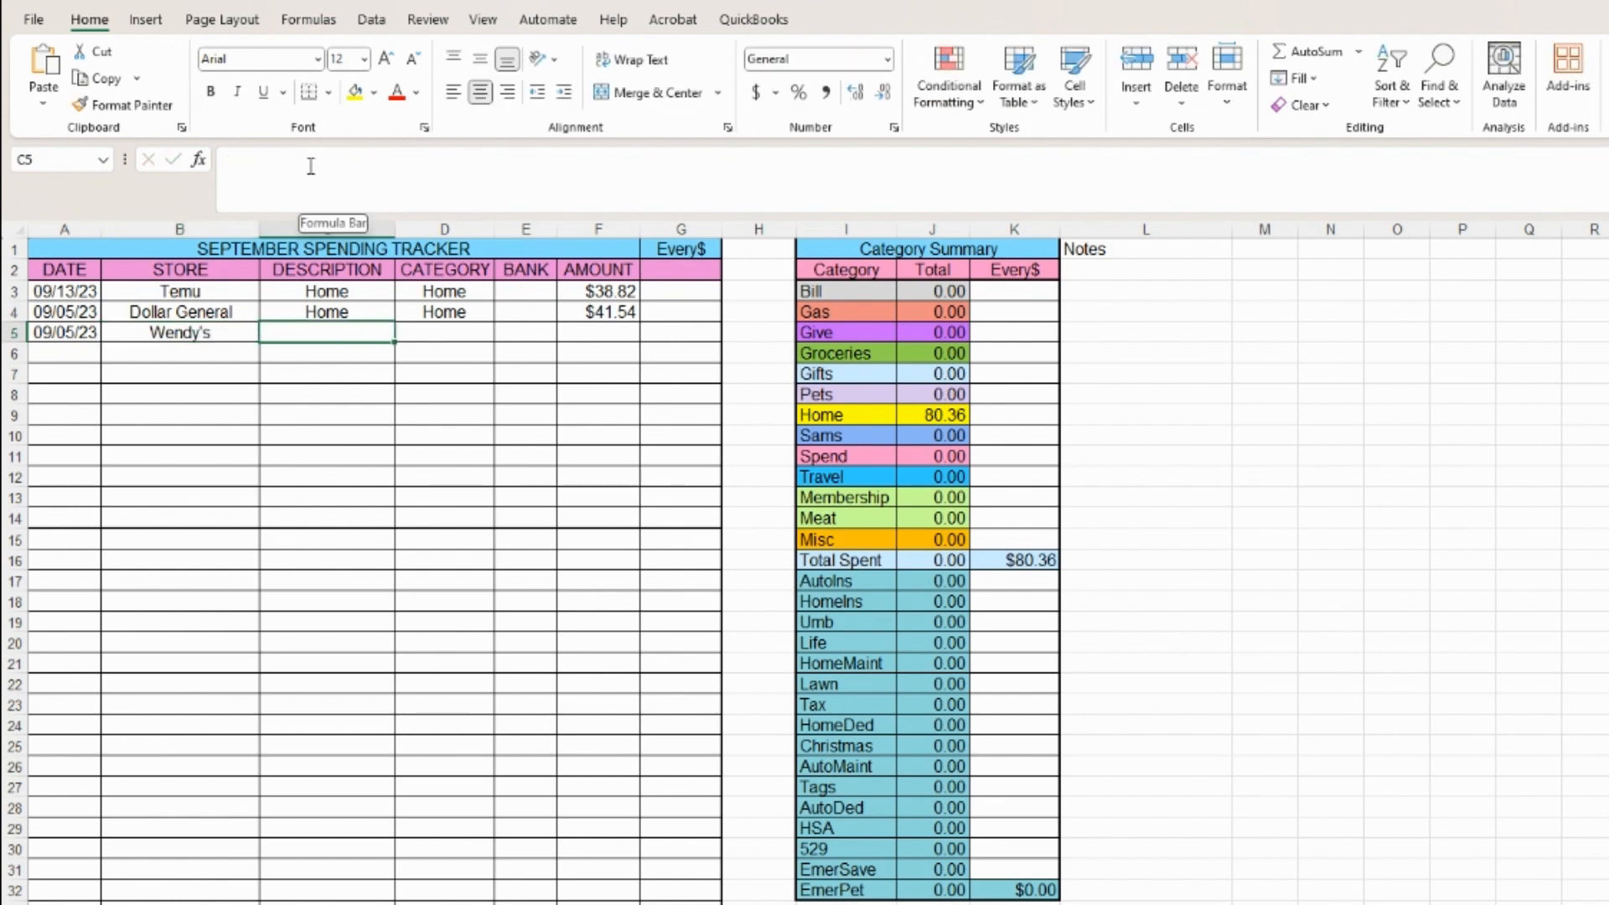
Leave the Wendy's description blank and assign the entry the category Spend and an amount of 22.13.
left_click(455, 335)
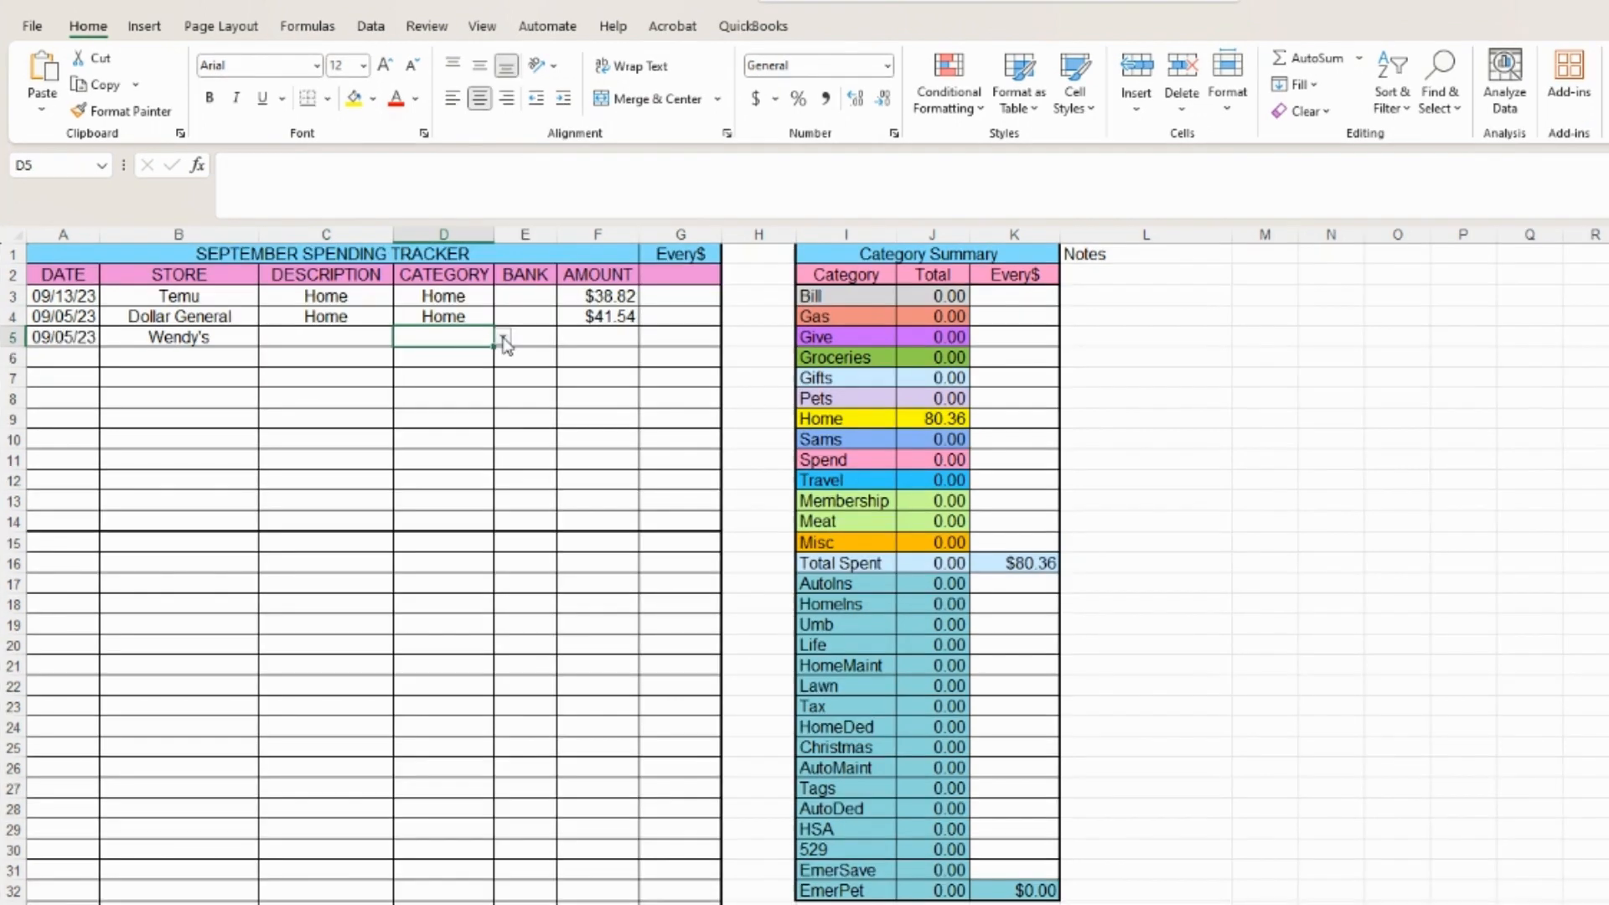
left_click(503, 336)
left_click(460, 490)
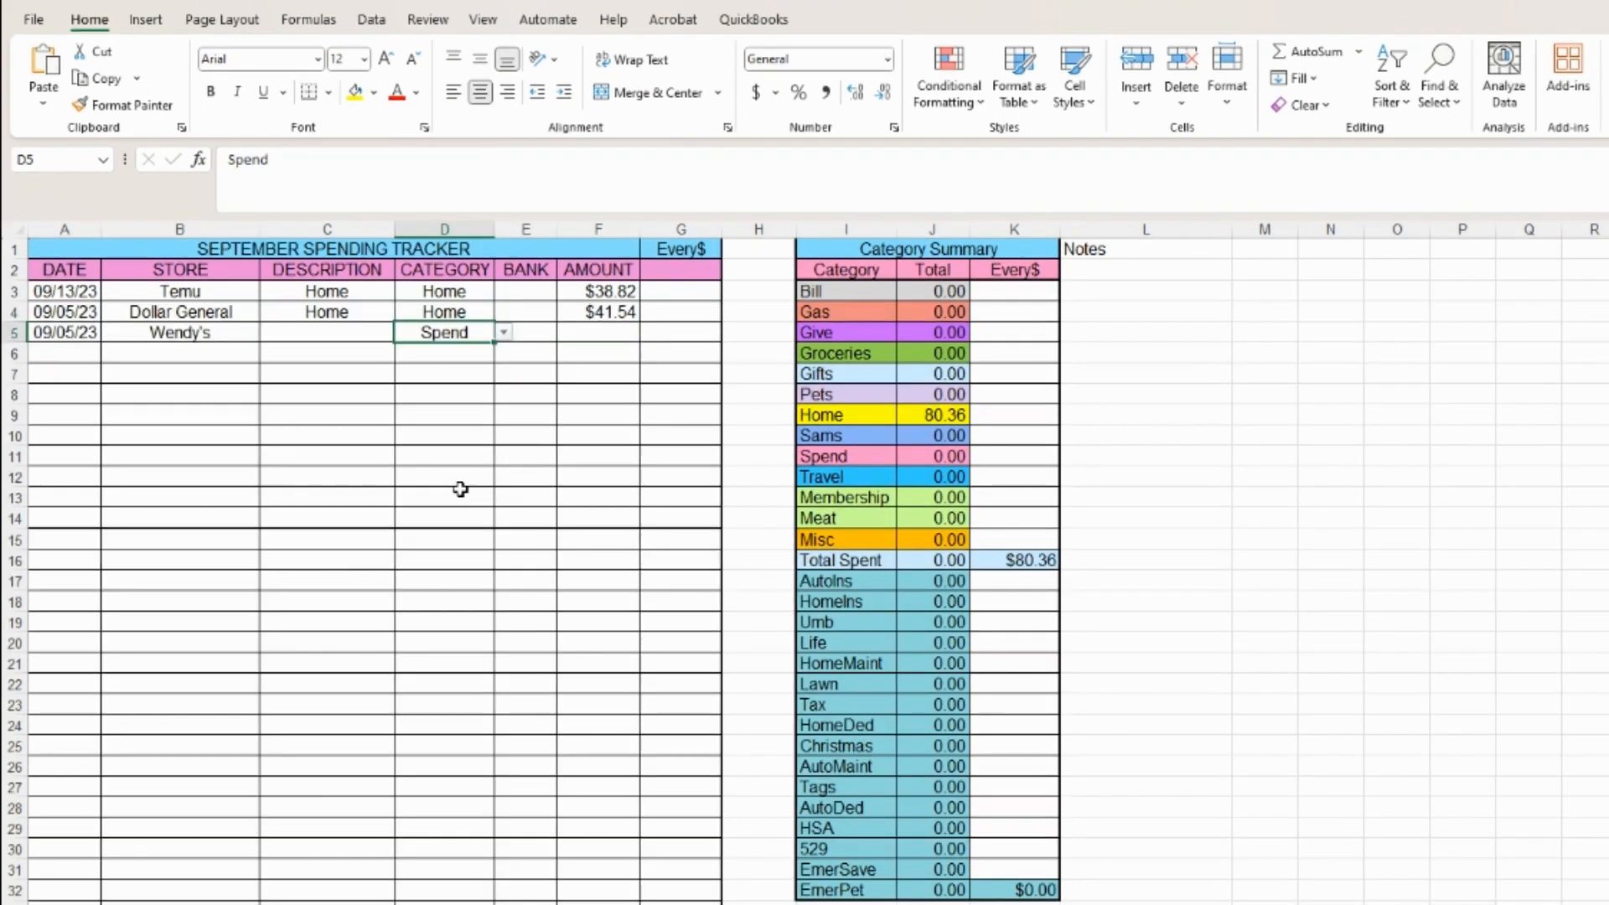
left_click(598, 329)
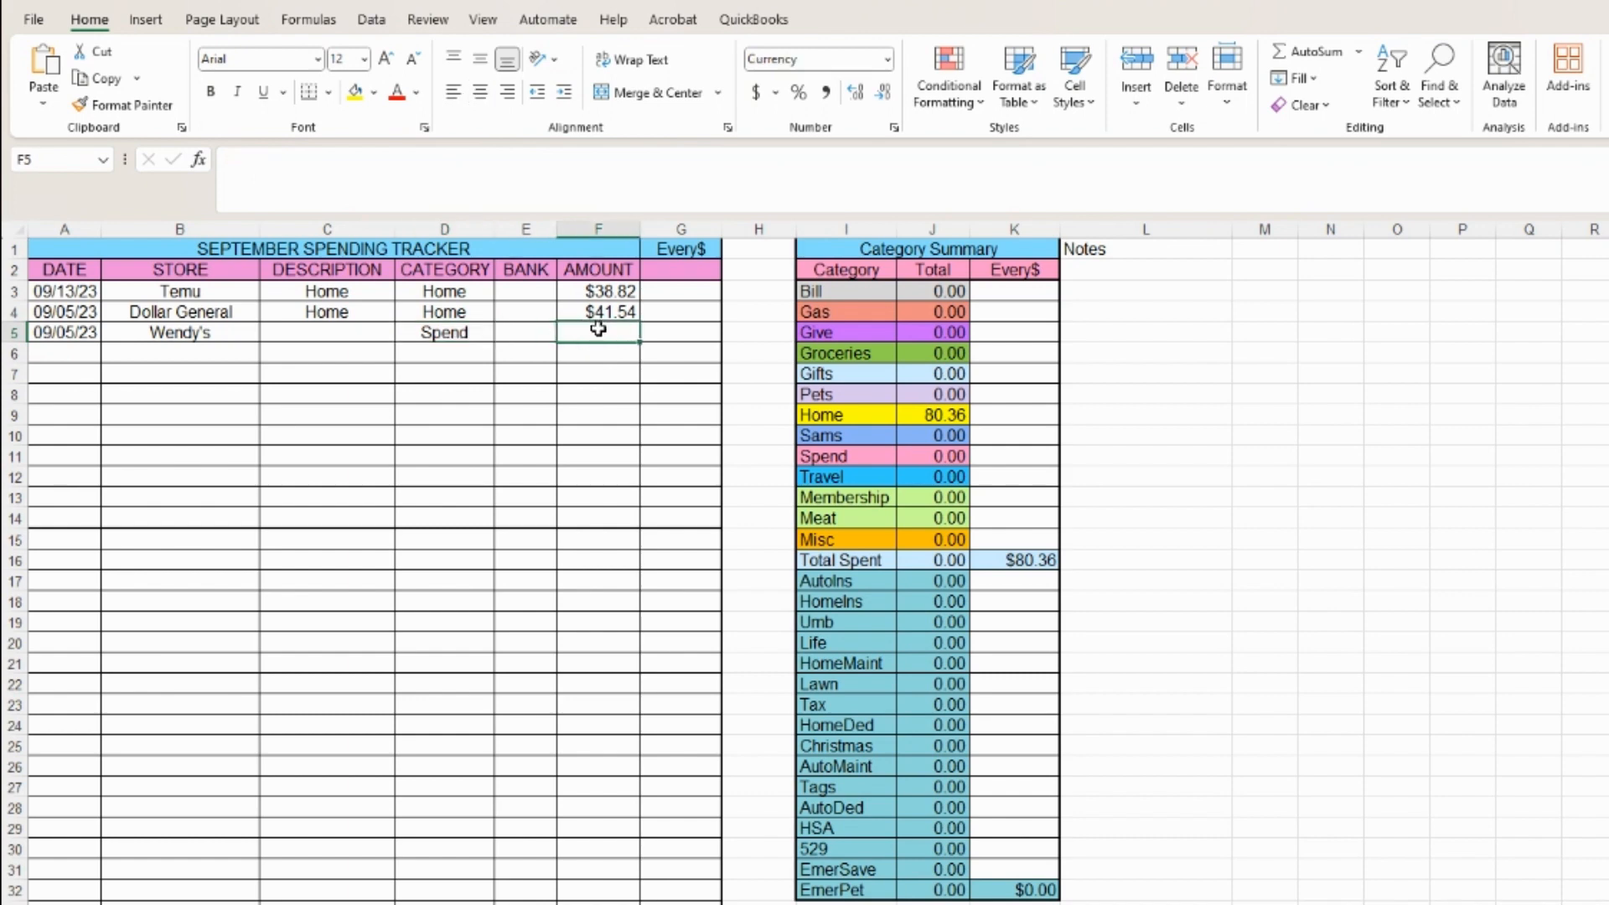
type("22.13")
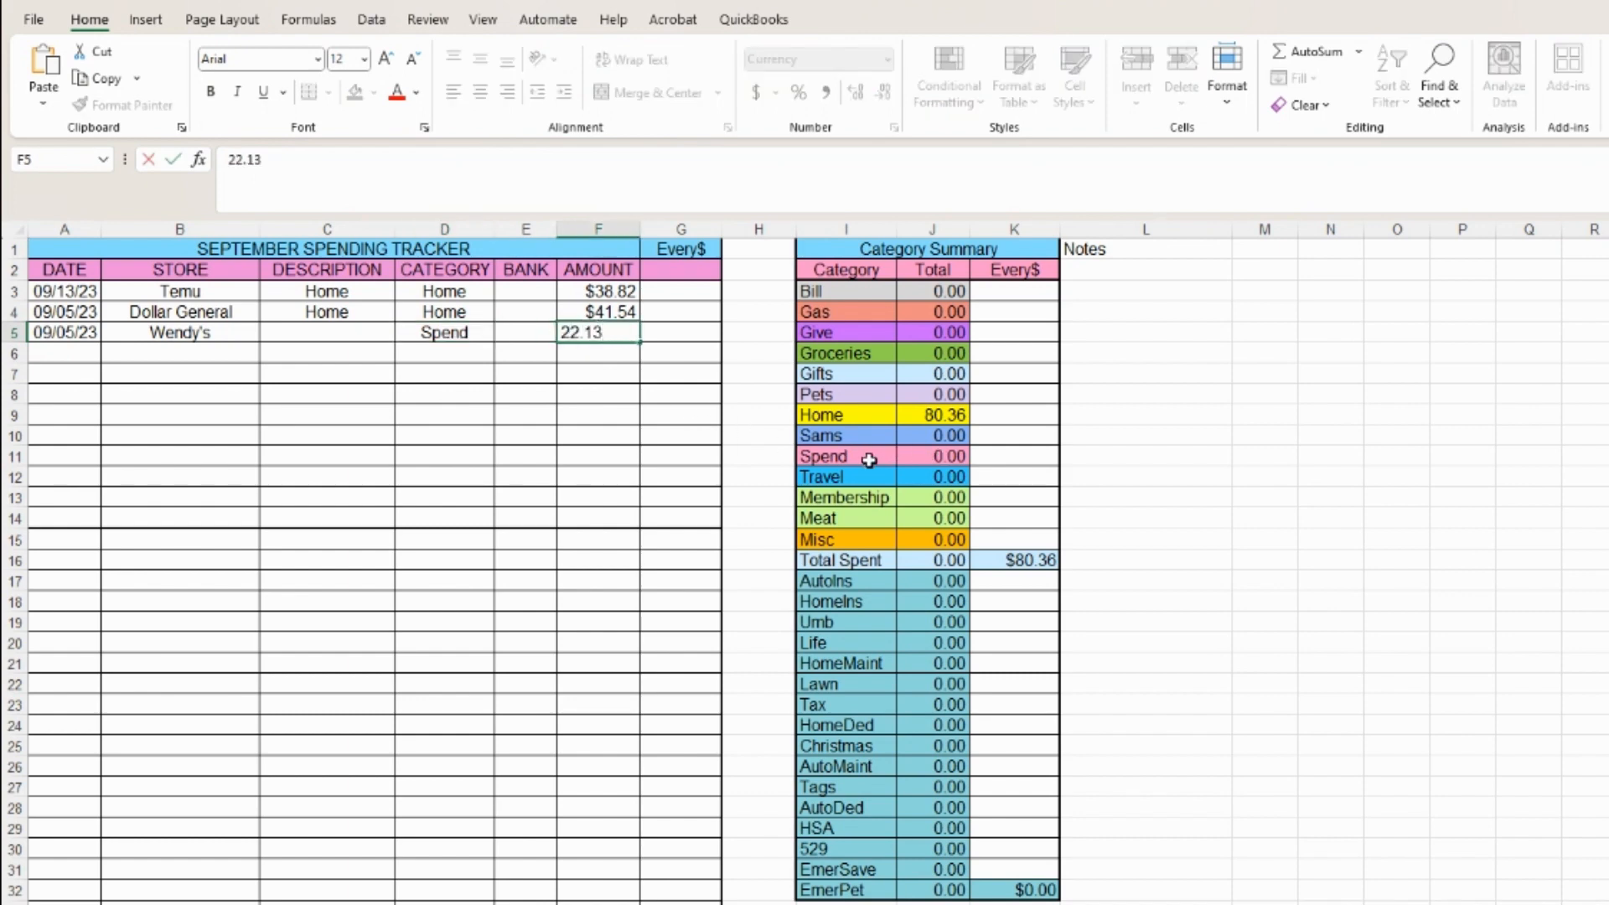
key("Tab")
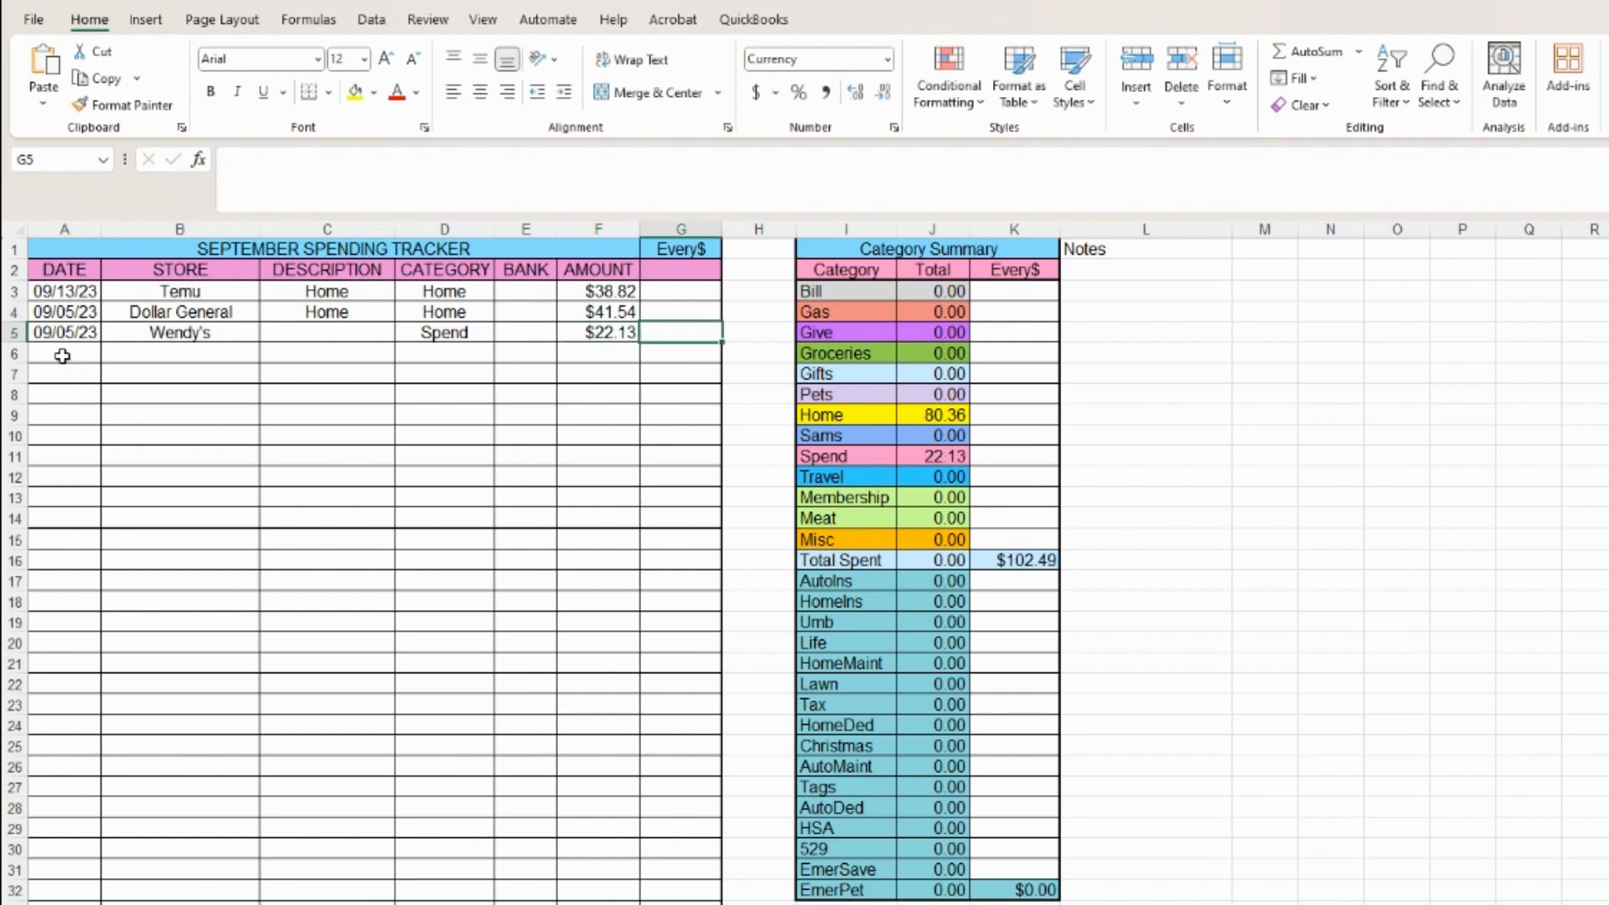
Start a fourth entry in row 6 with date 09/05/23 and store Giving.
left_click(62, 354)
type("0")
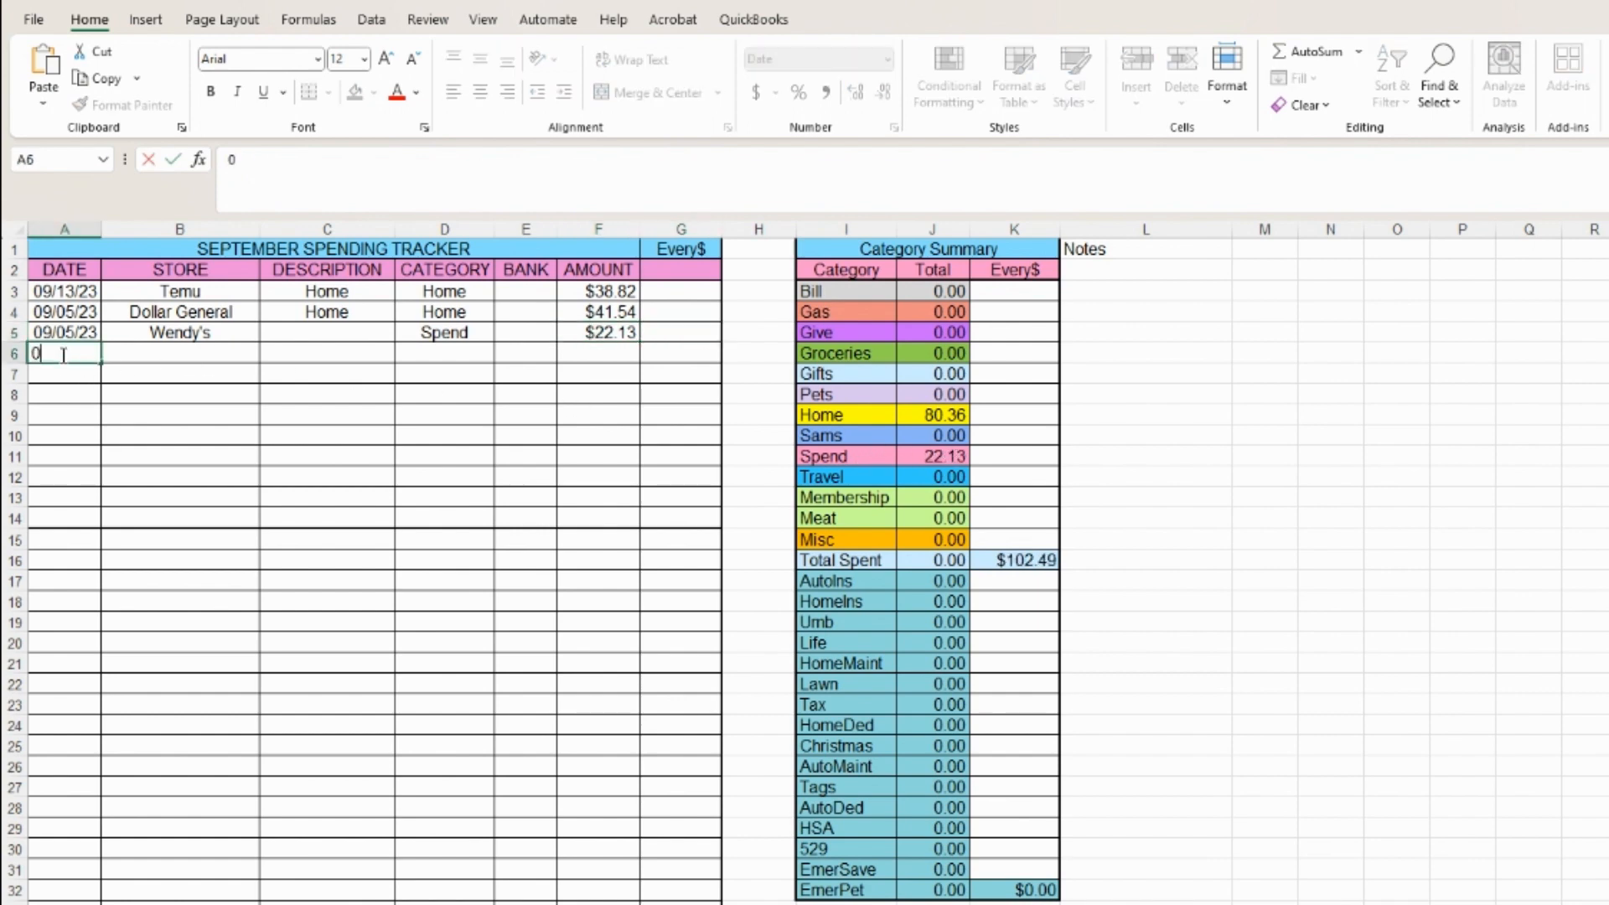
type("9/05/23")
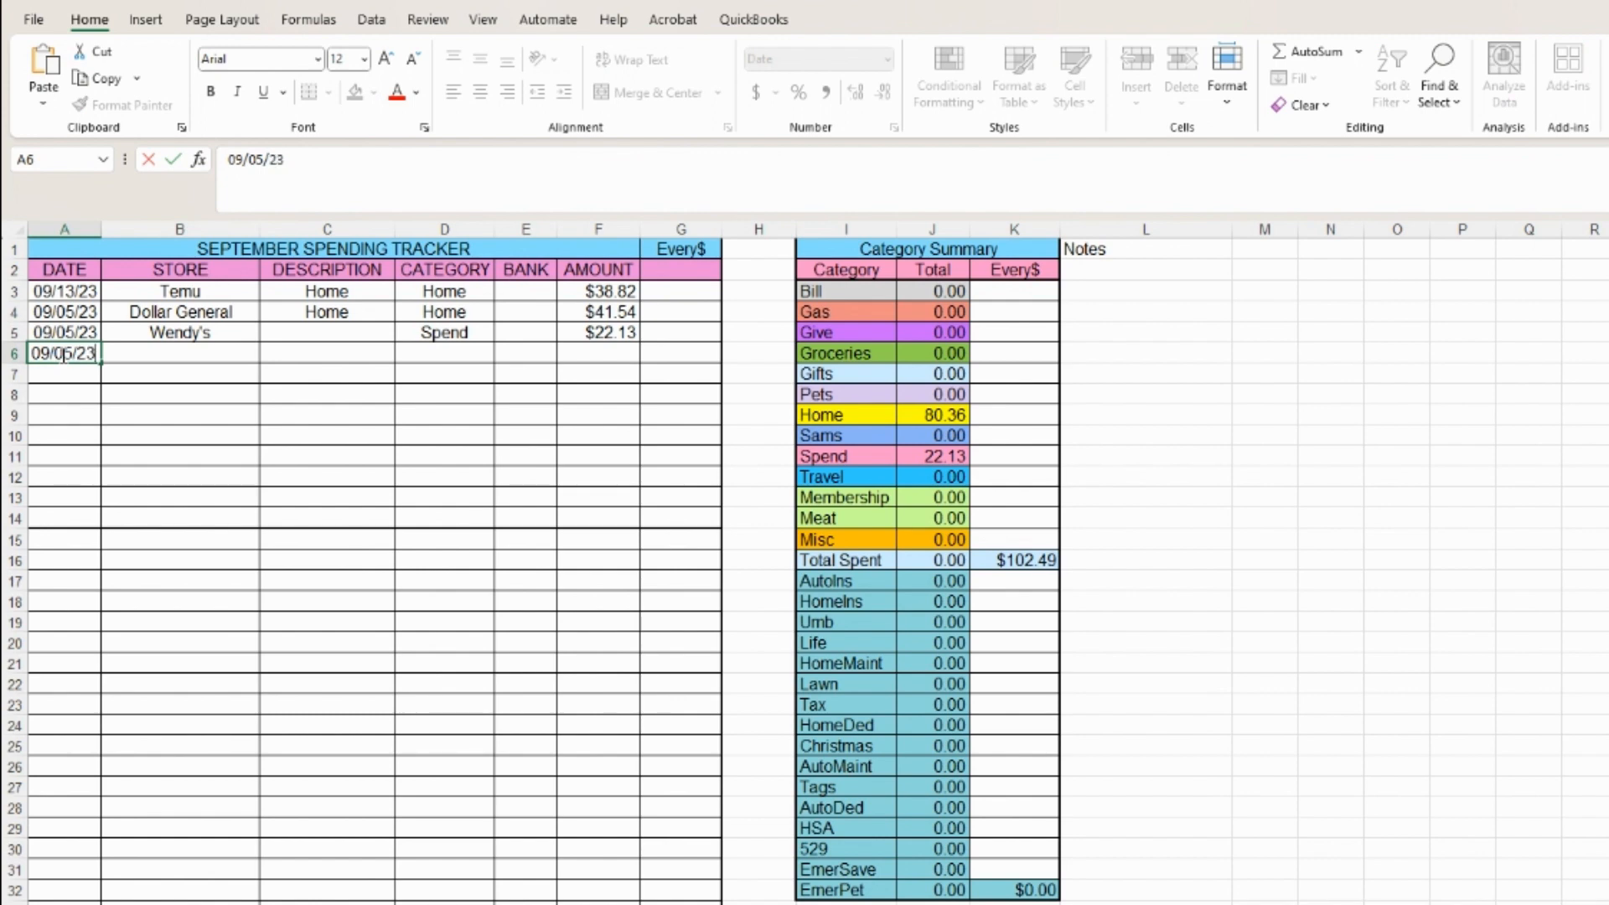
key("Tab")
type("Giving")
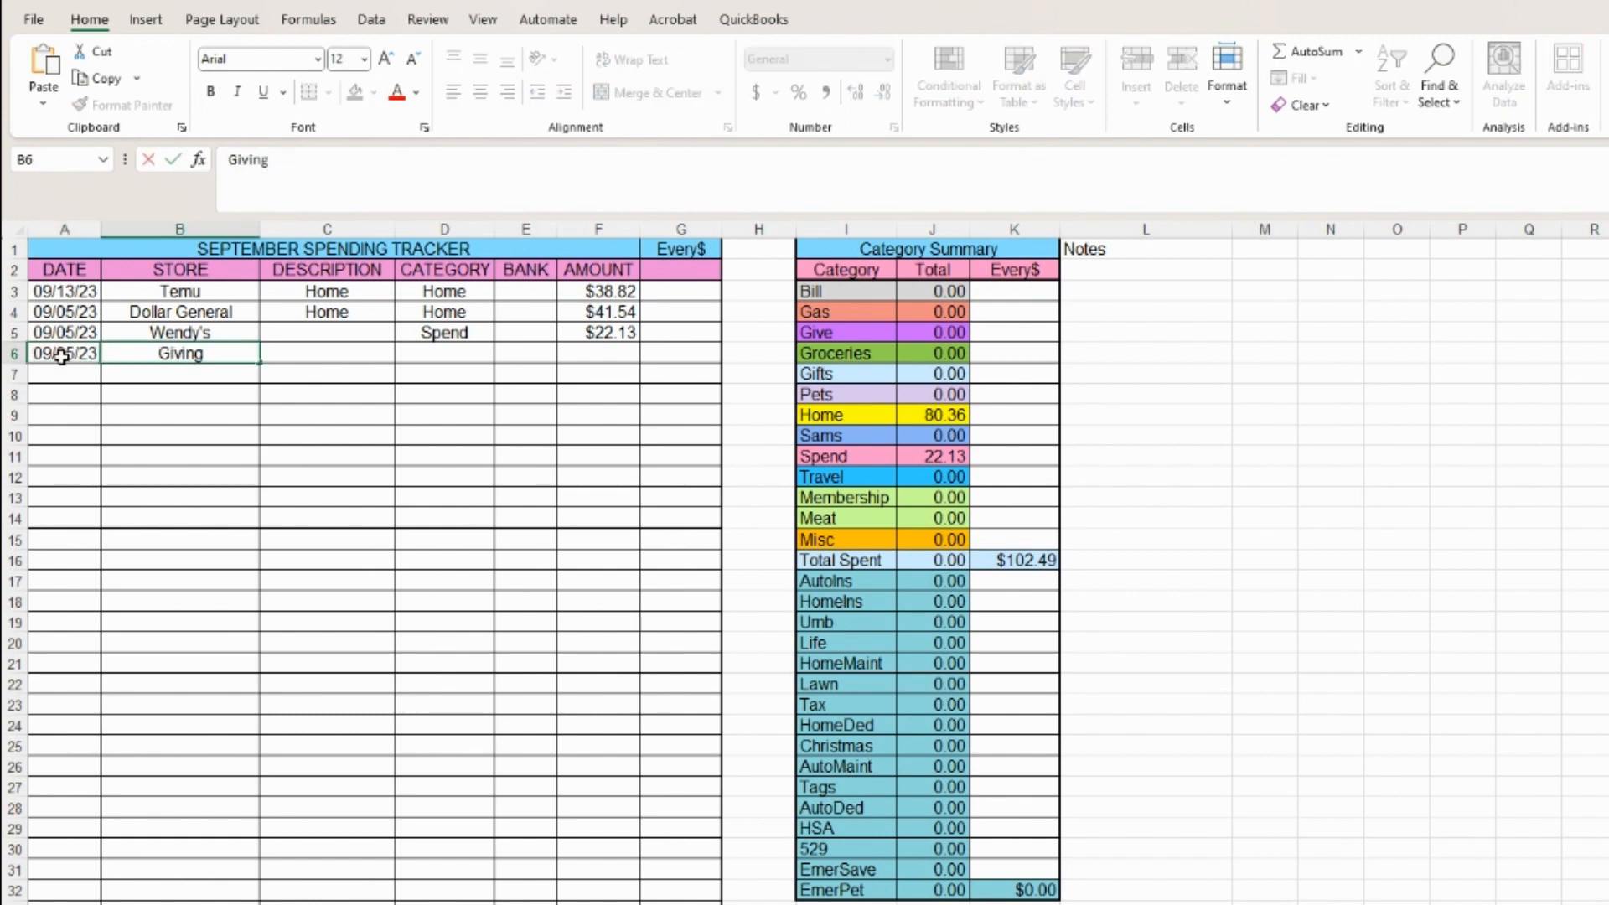
Leave the Giving entry's description blank and assign it the category Give and an amount of 50.30.
key("Tab")
key("Tab")
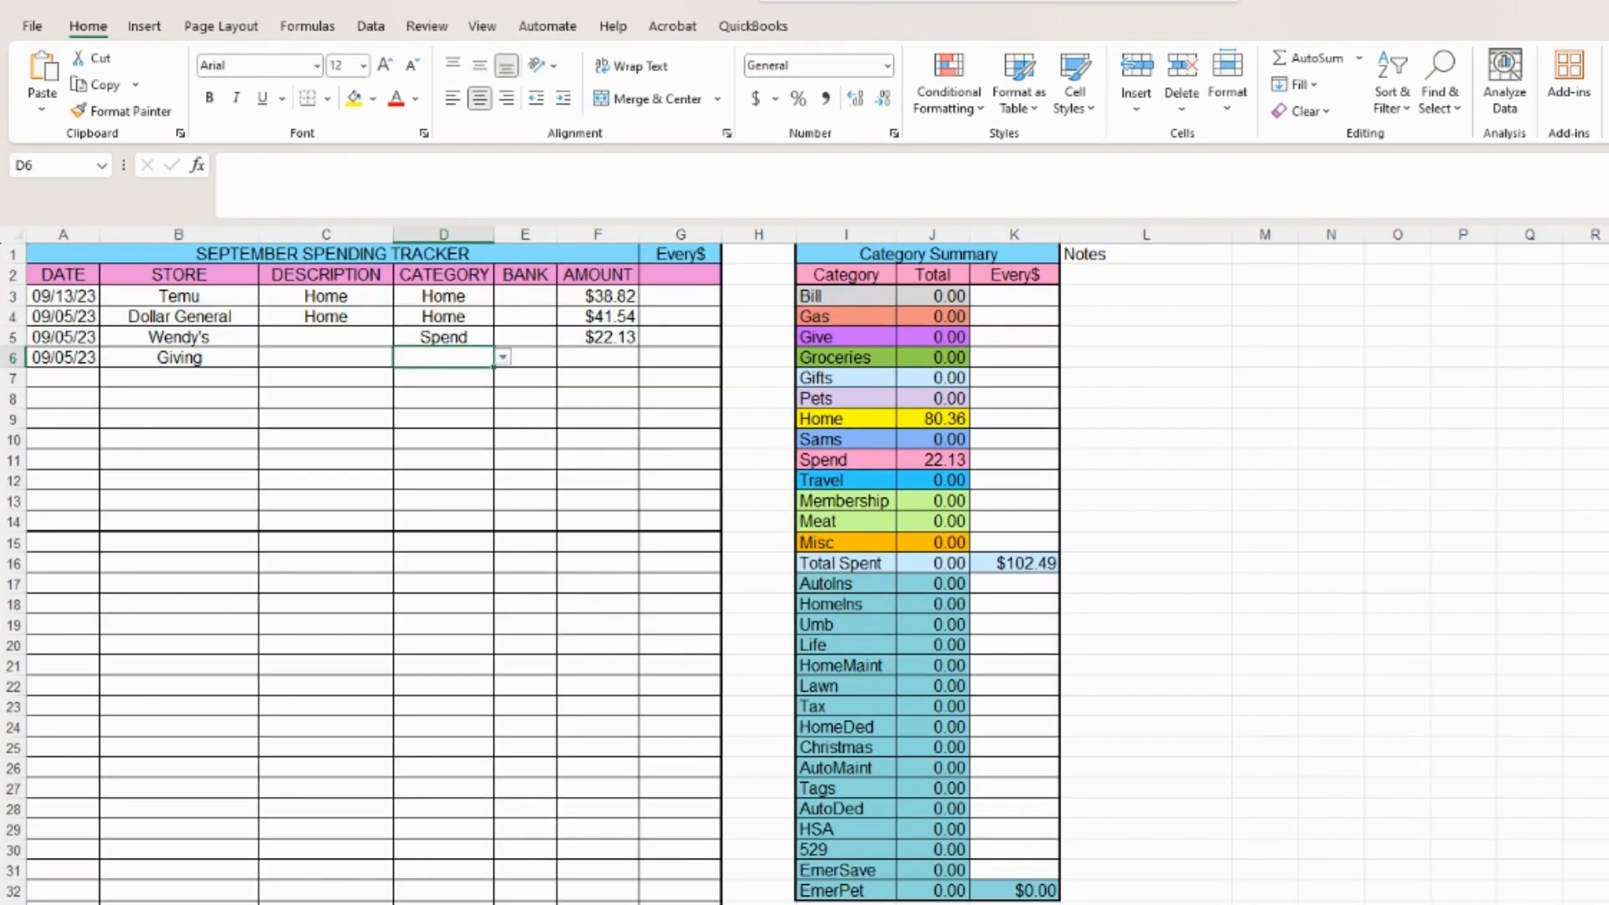
left_click(431, 410)
left_click(614, 360)
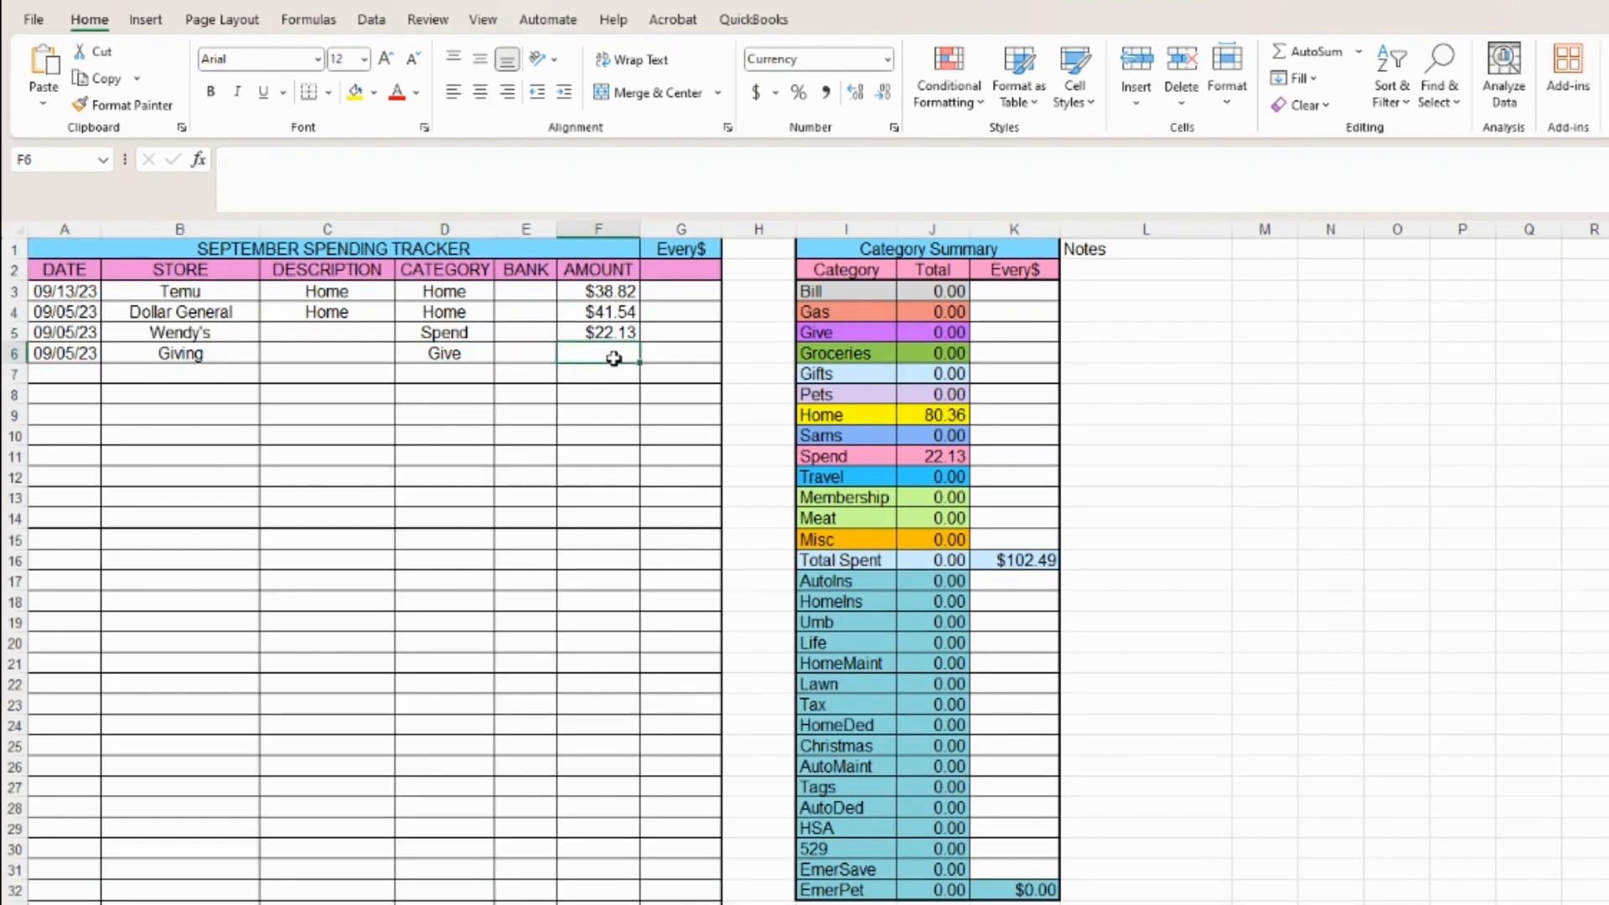
type("50.")
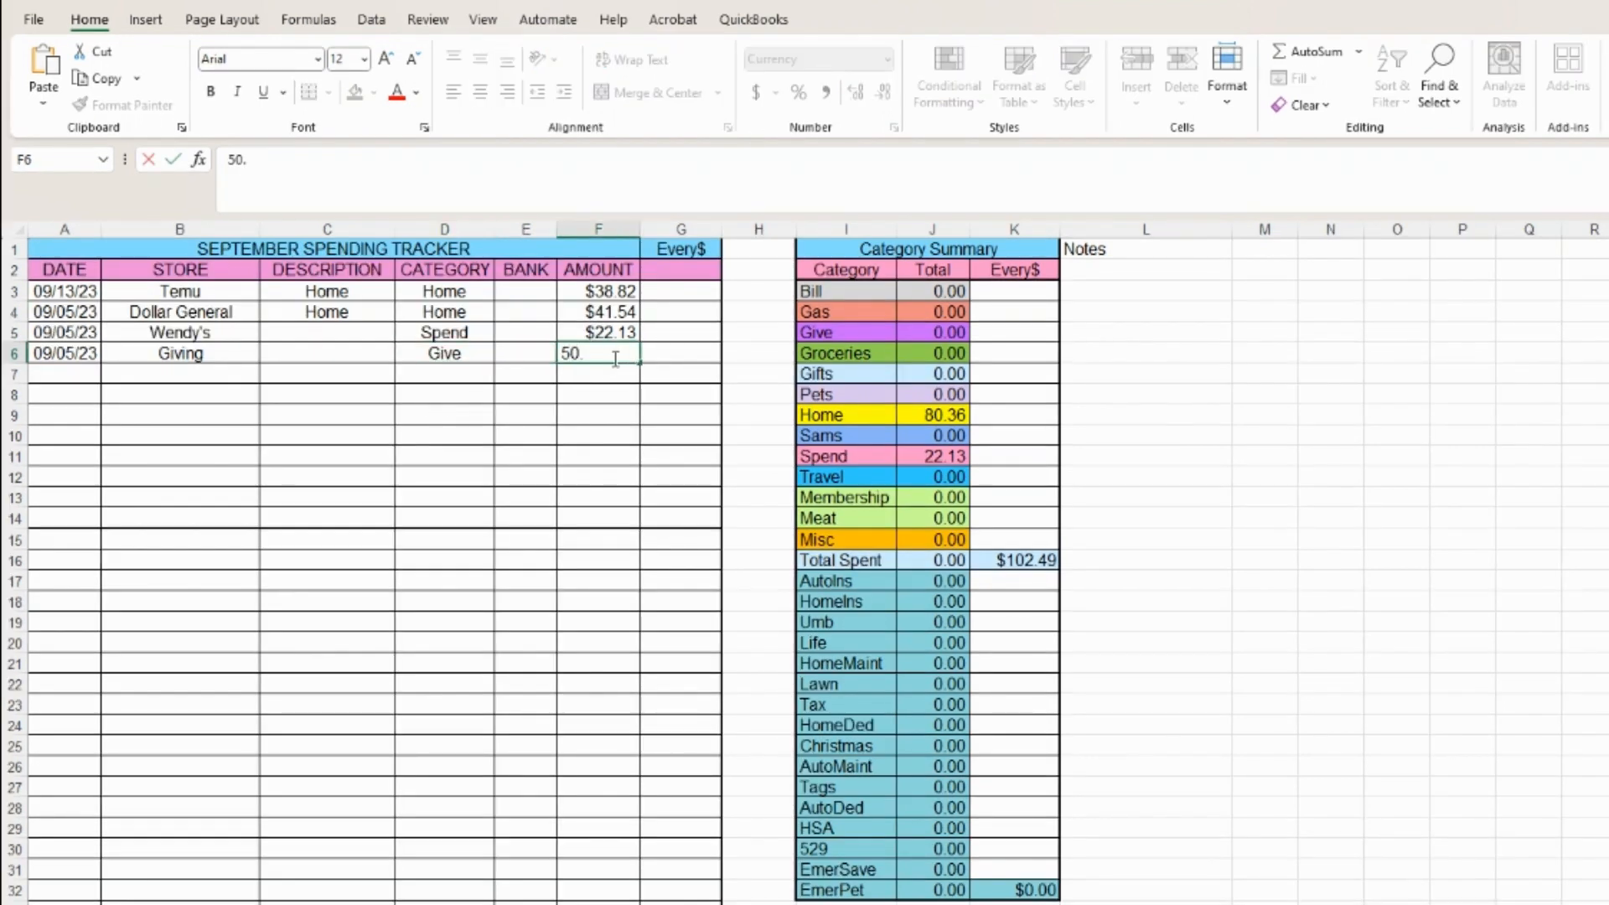
type("30")
key("Tab")
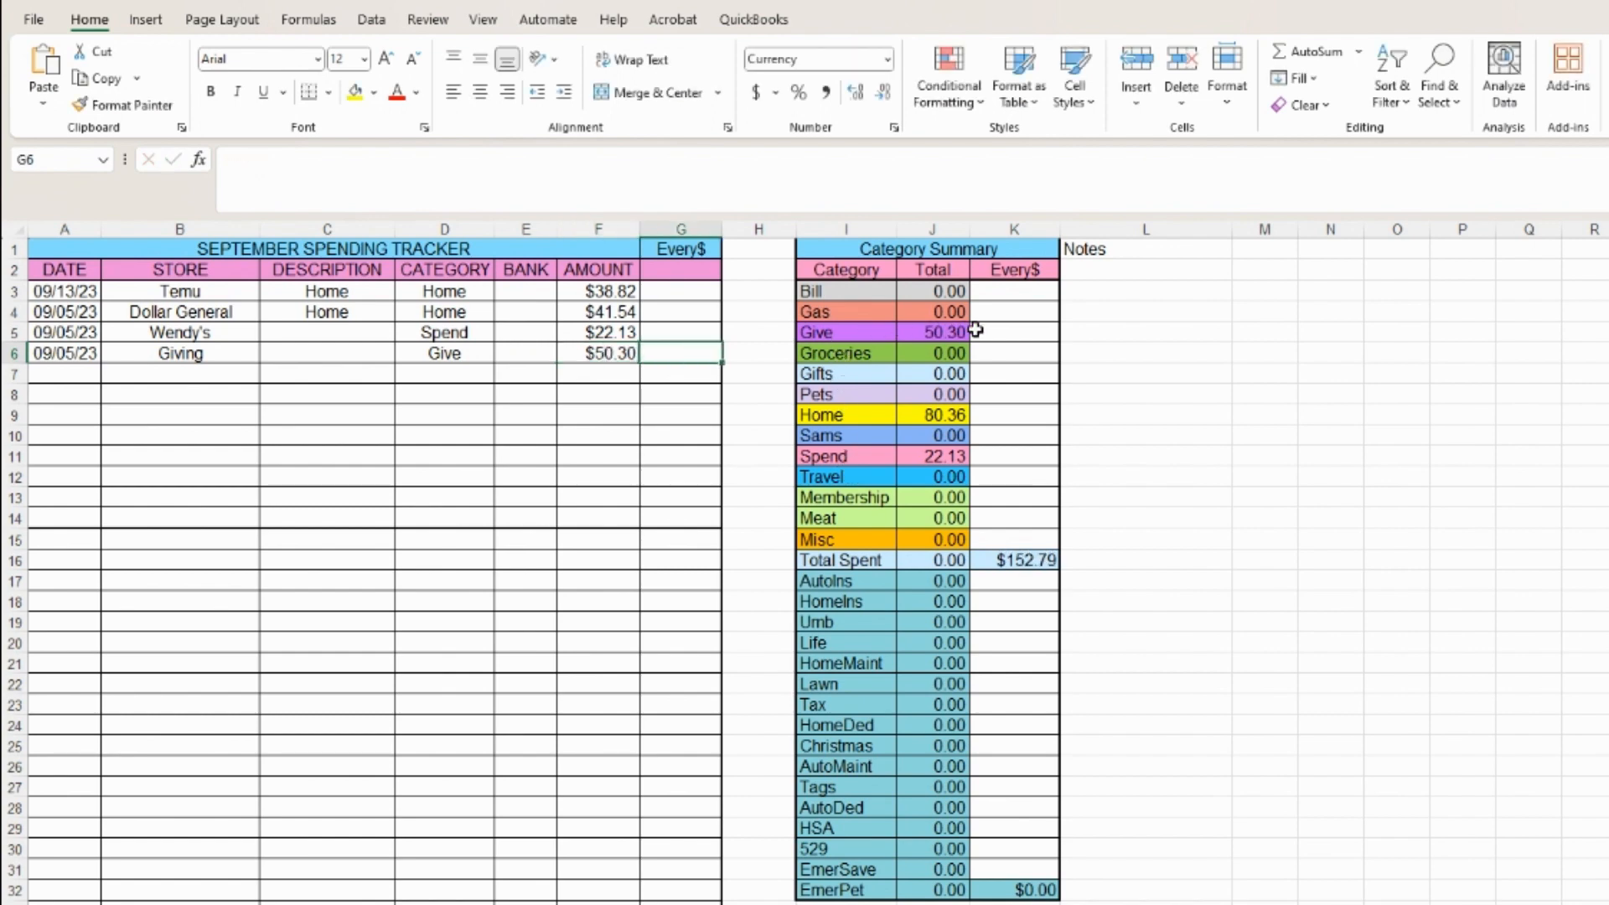
Start an entry in row 7 with date 09/08/23 and store Temu, and note the amount 61.14 beside it in H7.
left_click(79, 376)
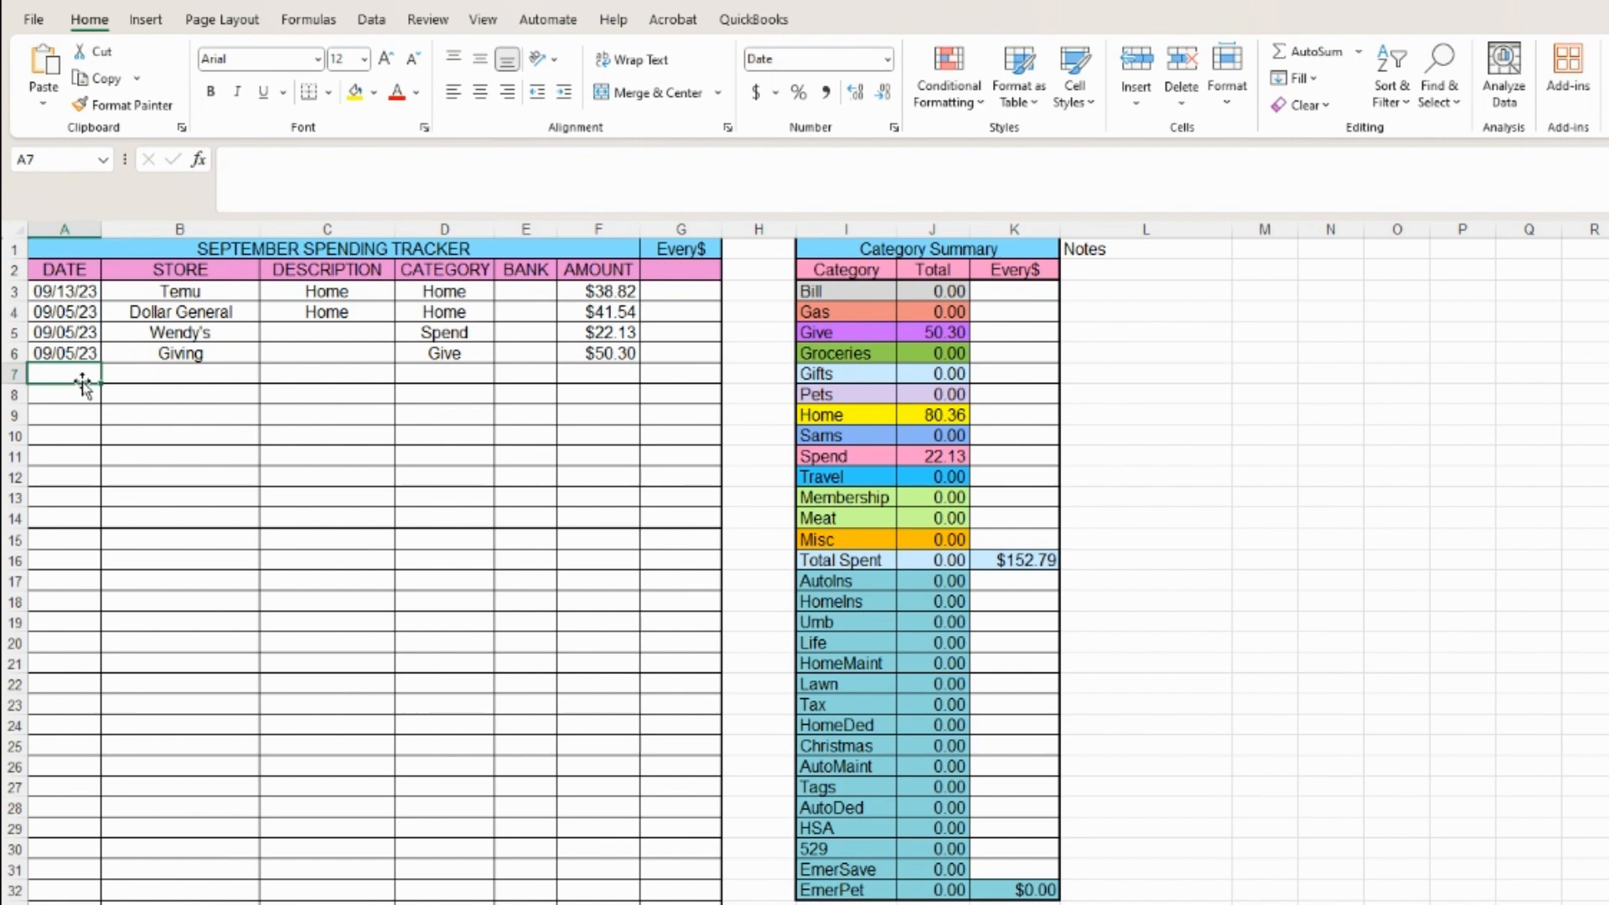
type("09/08/23")
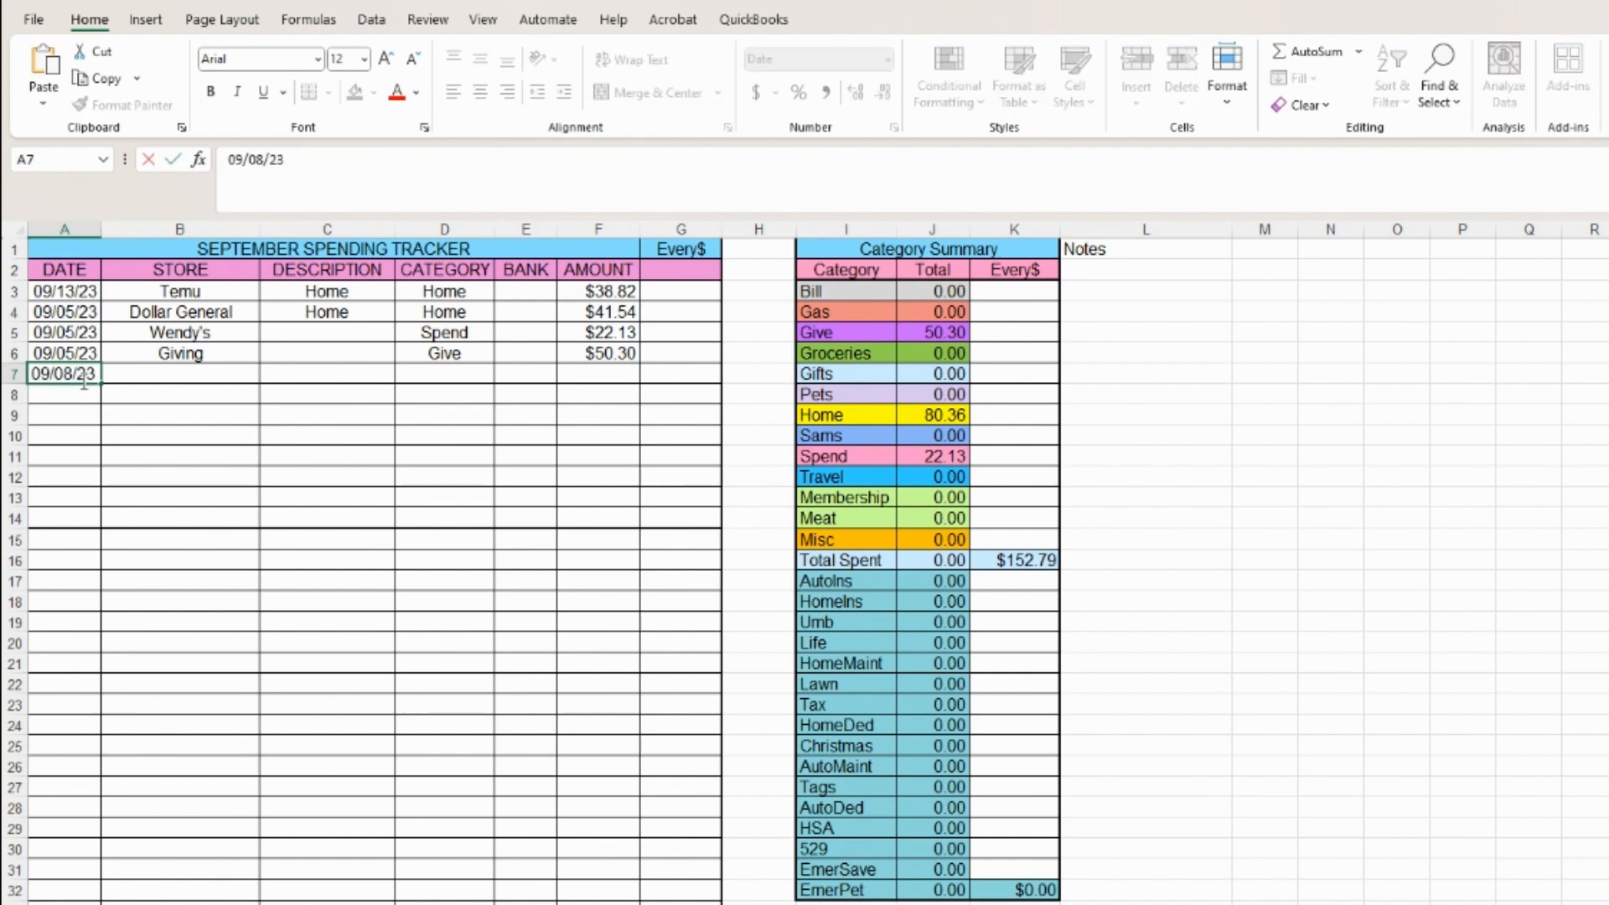
key("Tab")
type("Temu")
key("Tab")
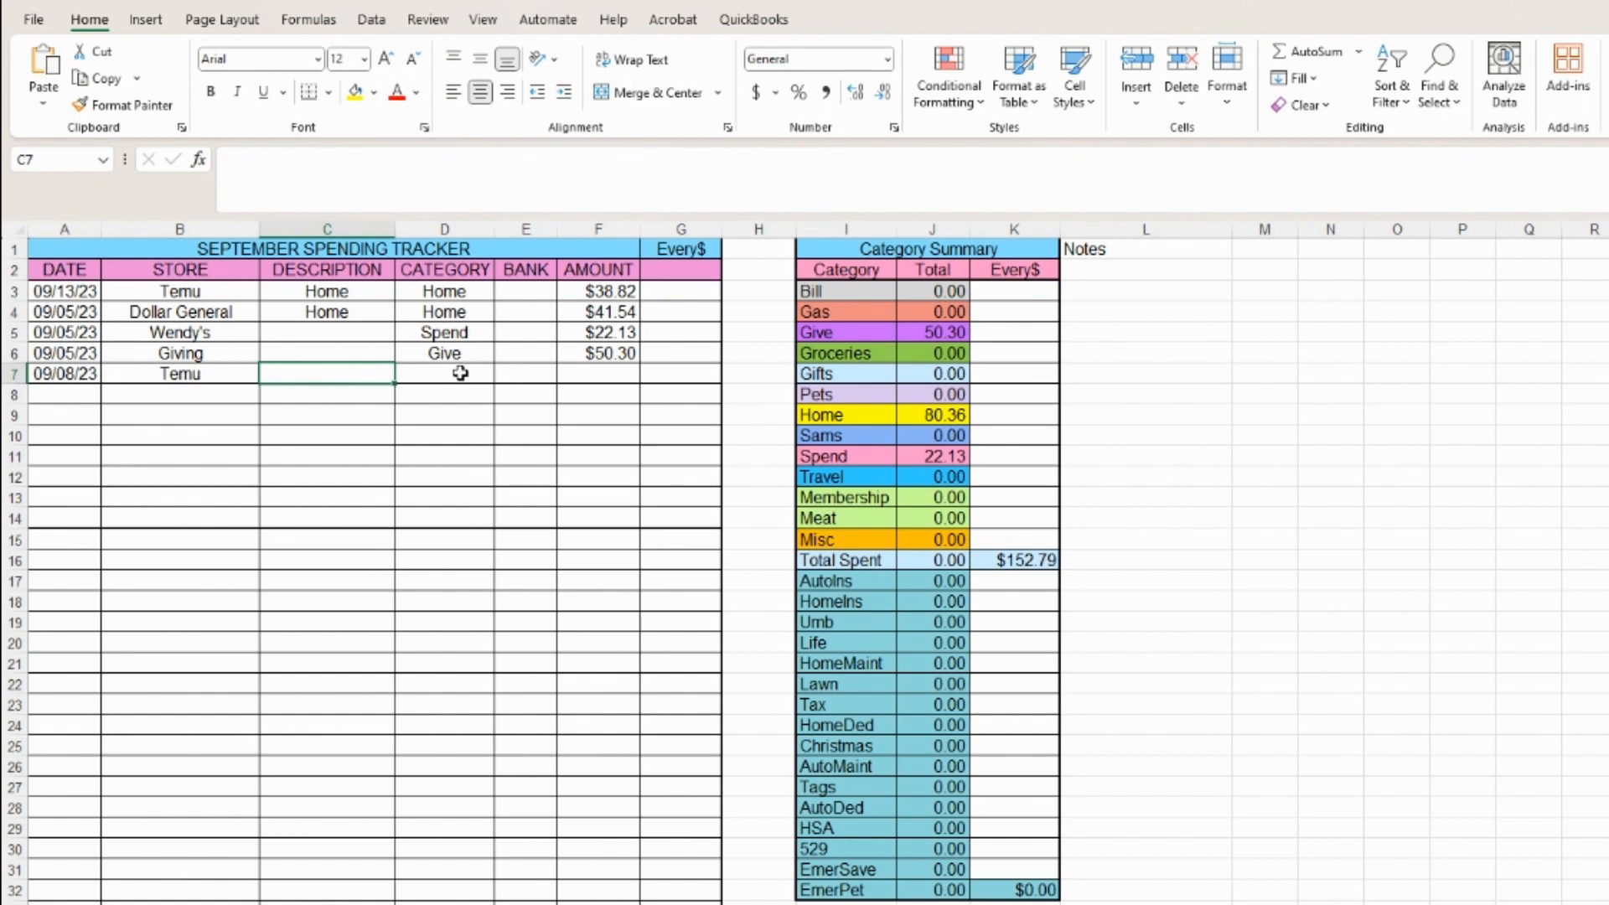
left_click(753, 377)
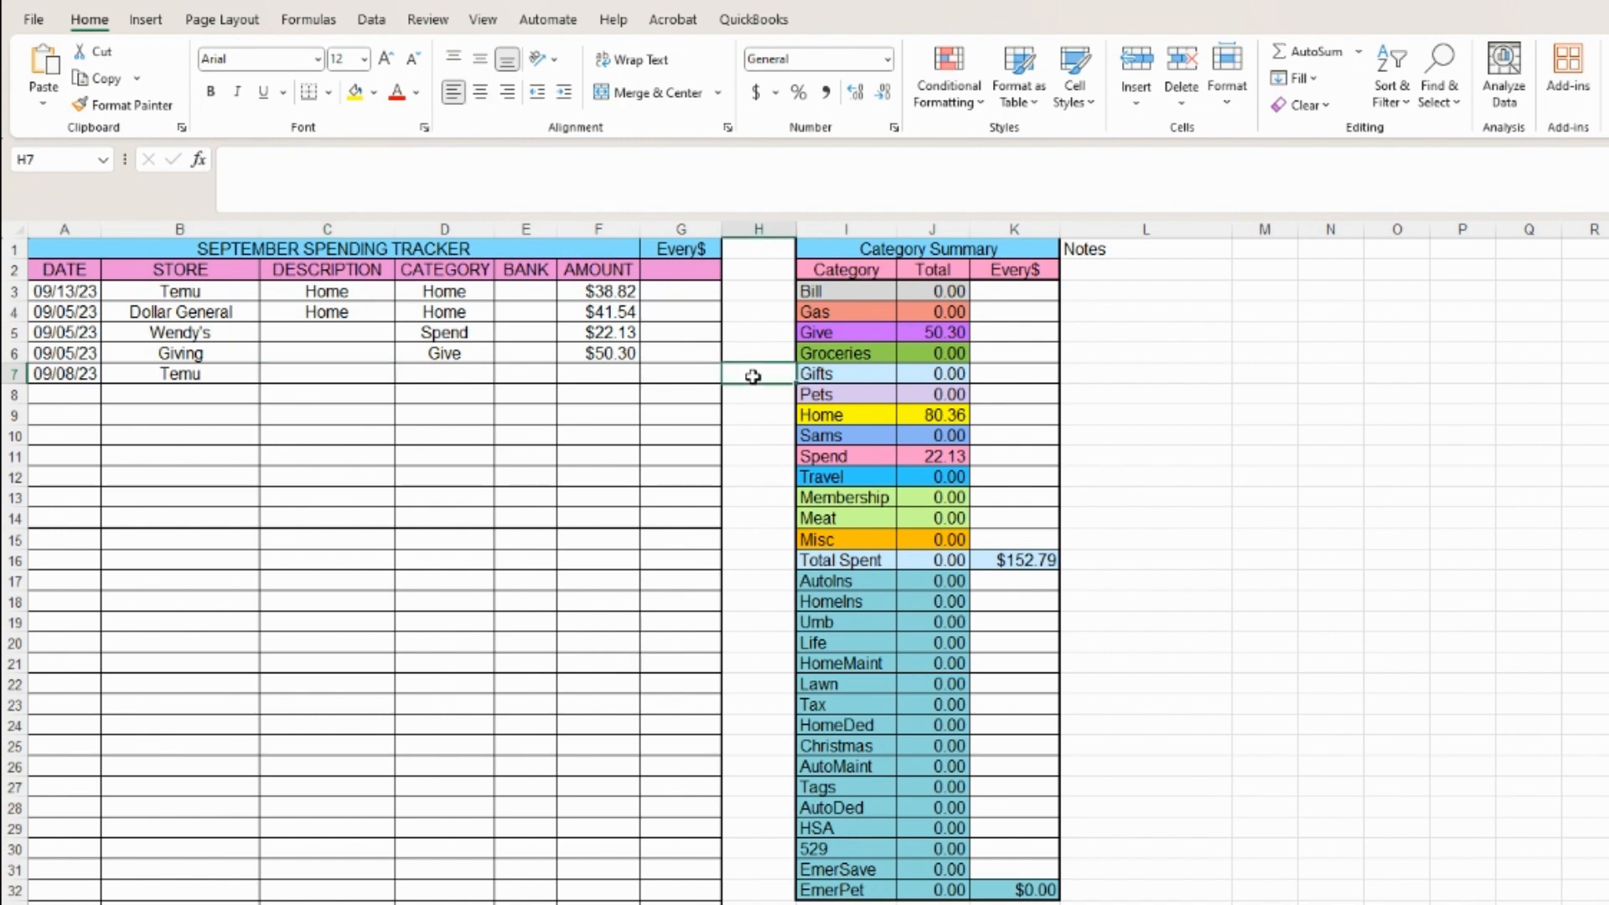
type("61.14")
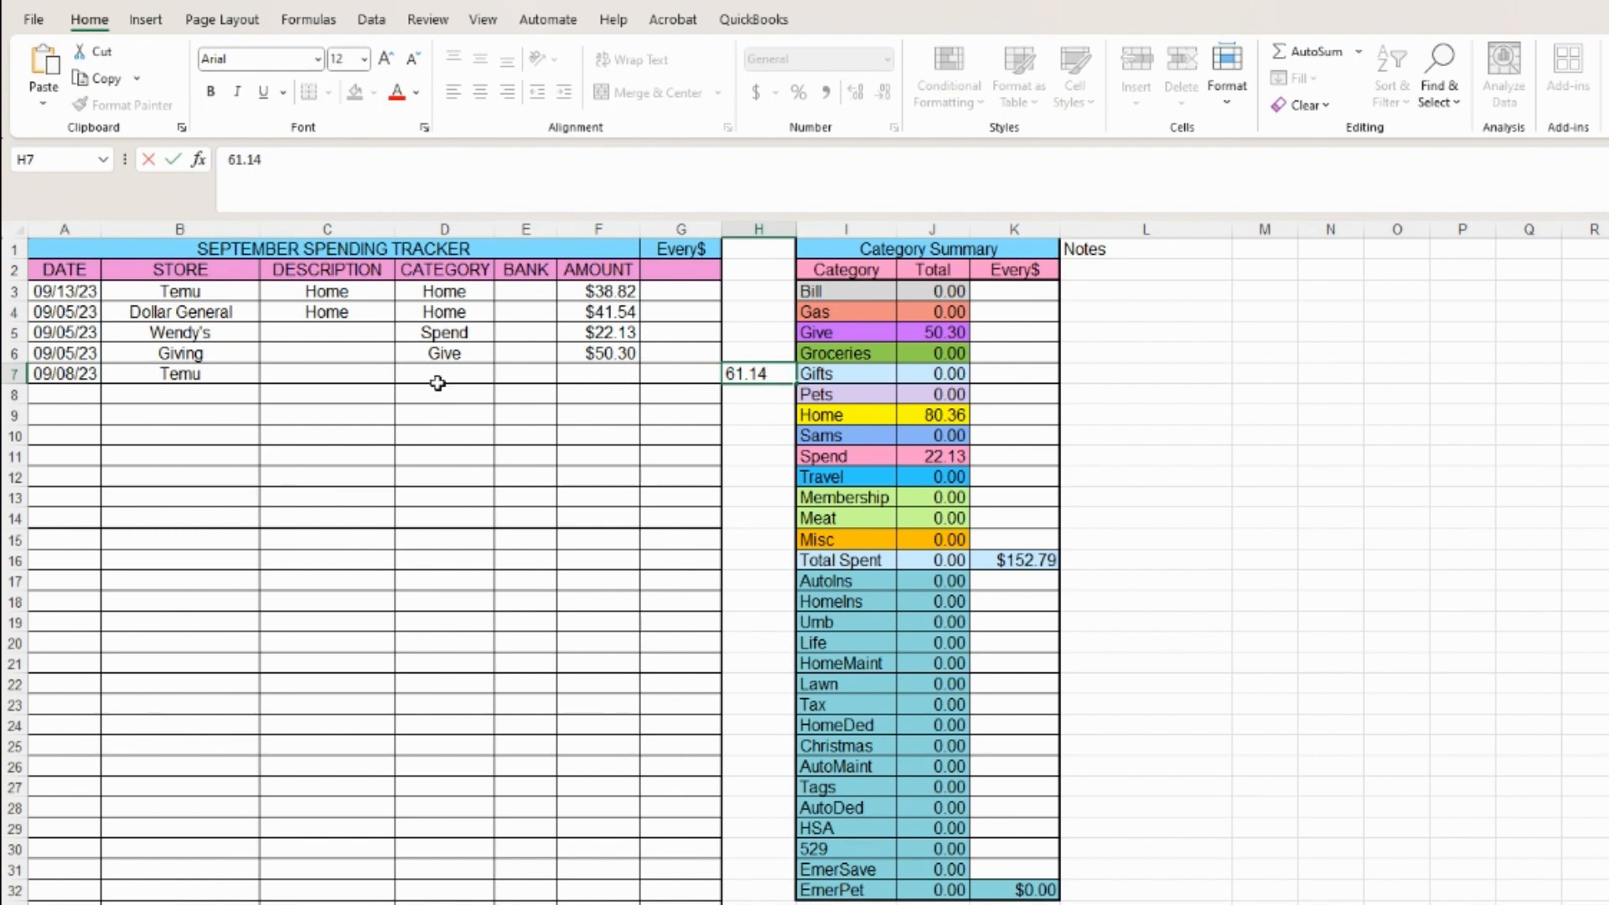
Describe the row 7 Temu purchase as Clothes, with category Spend and an amount of 27.
left_click(339, 381)
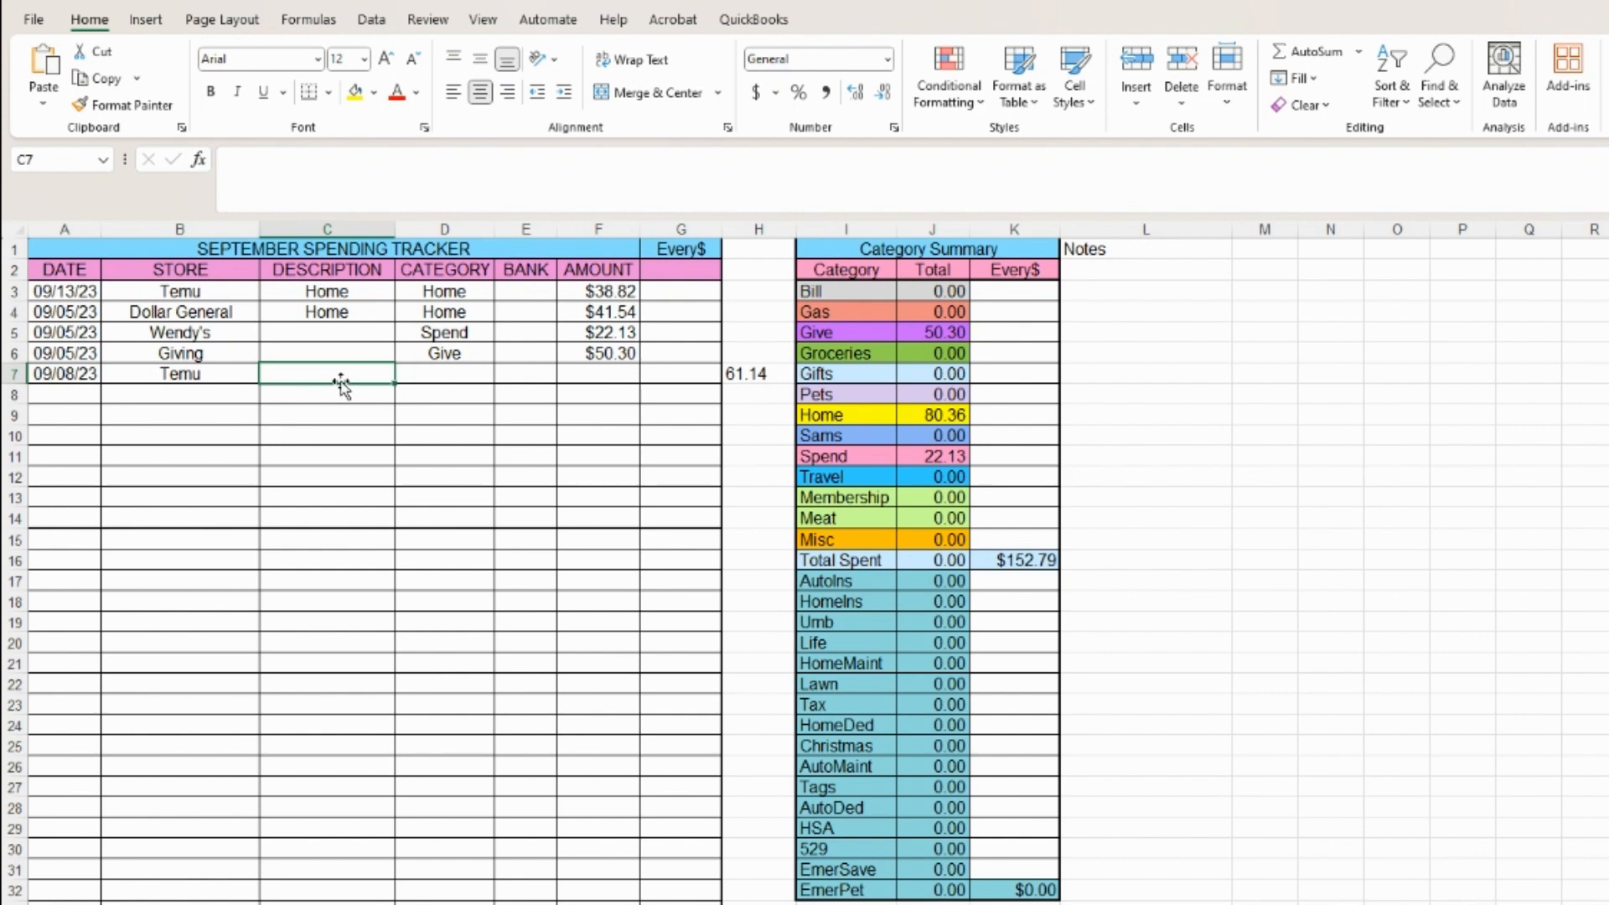
type("Clothes")
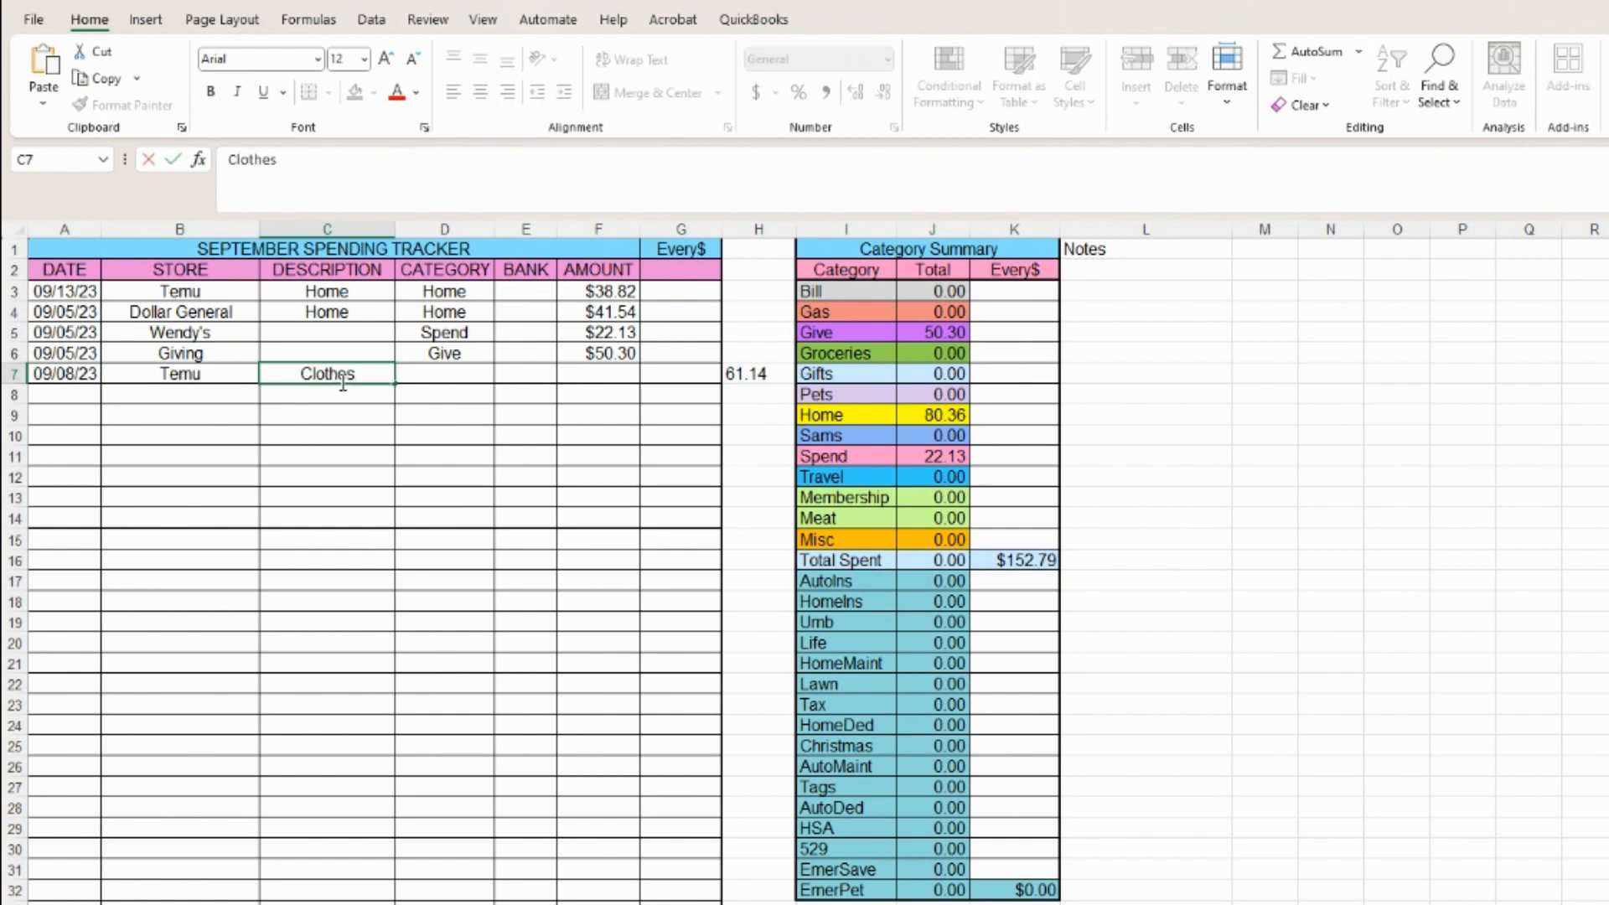
key("Tab")
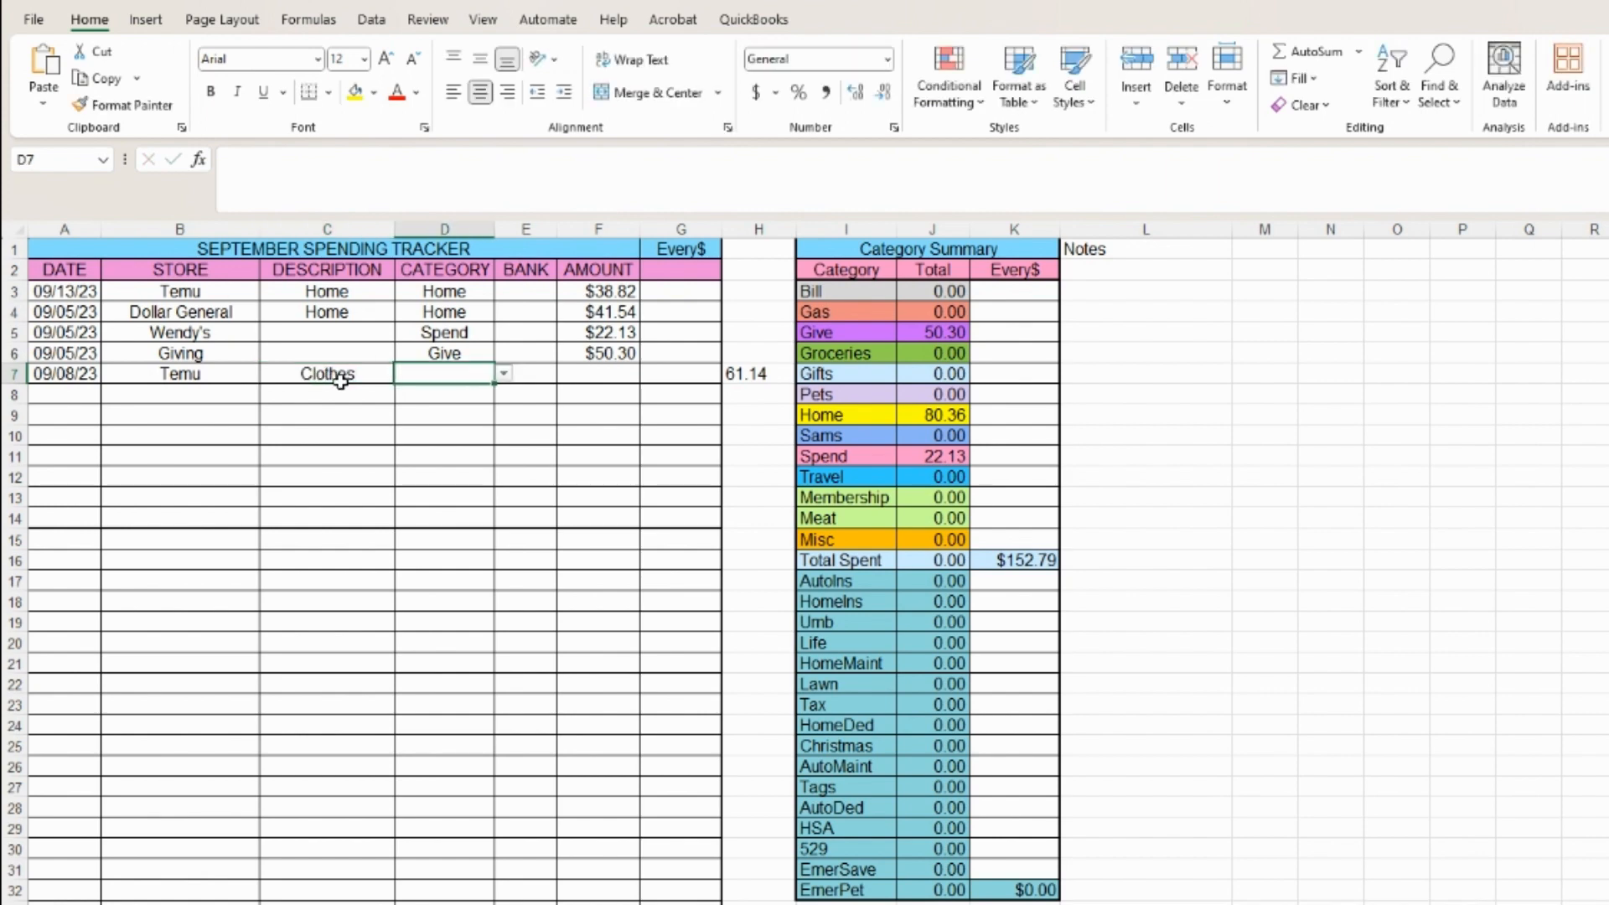
left_click(502, 377)
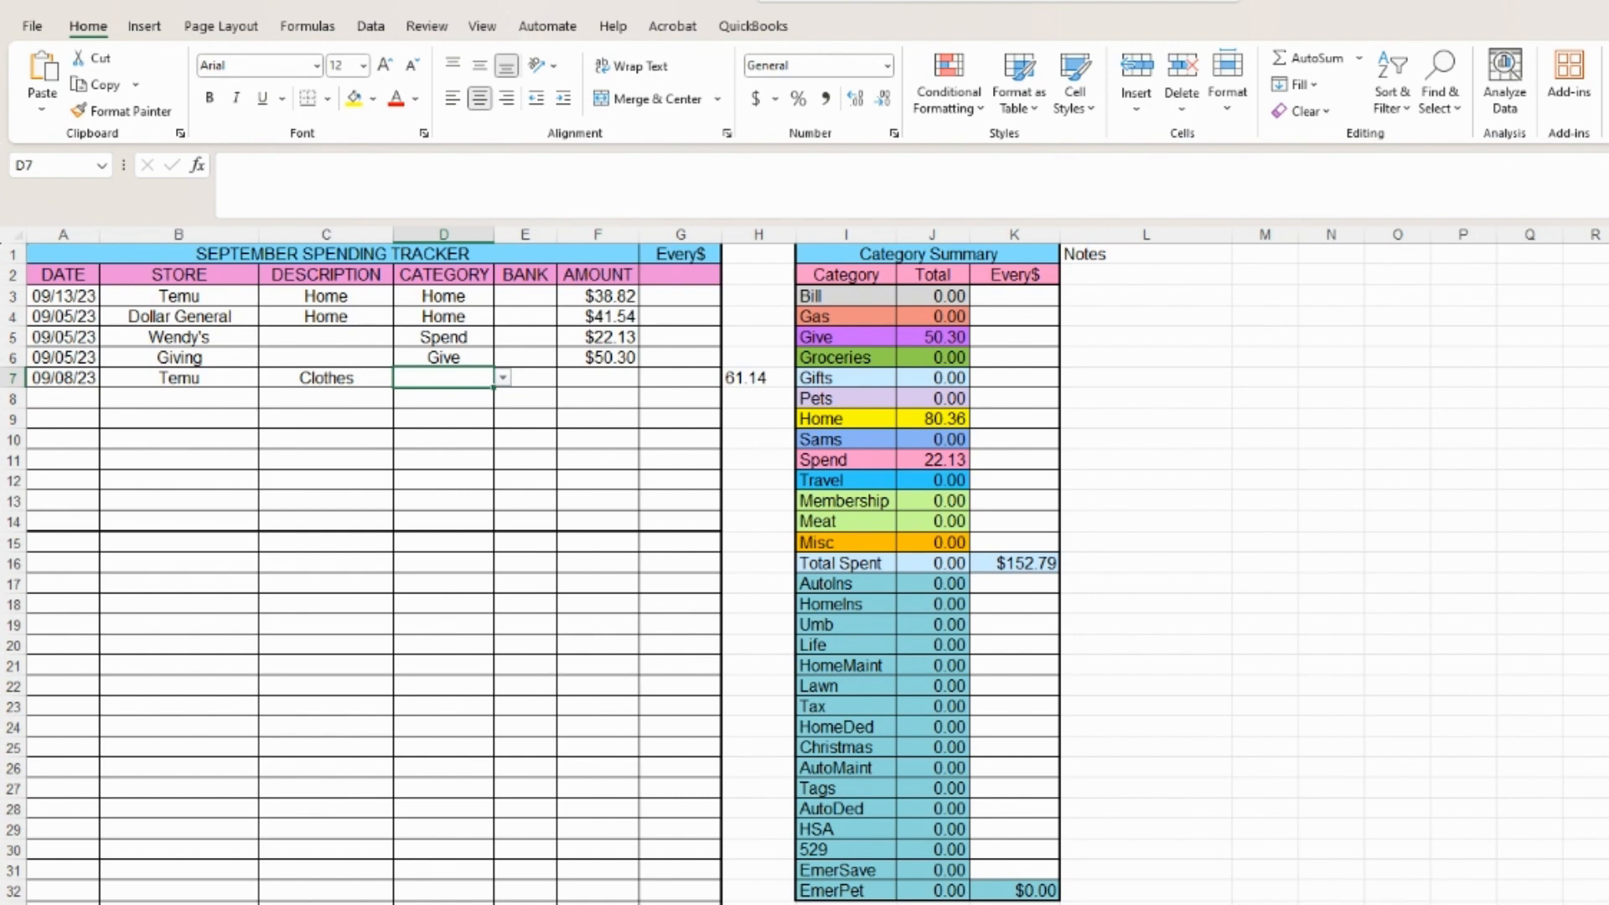
left_click(509, 483)
left_click(606, 379)
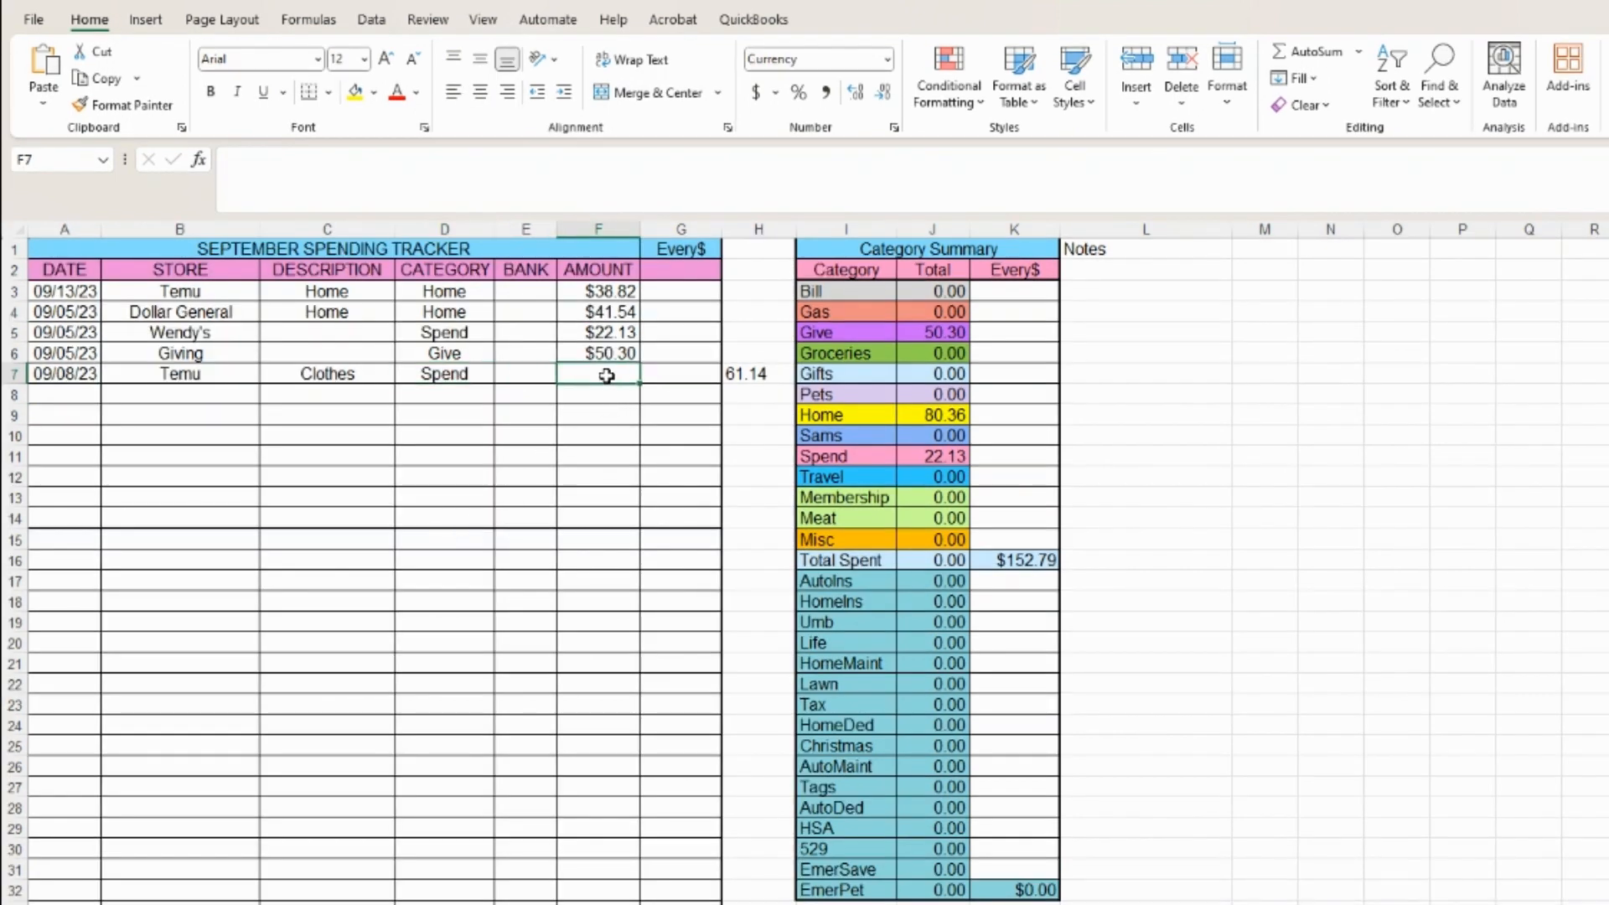
type("27")
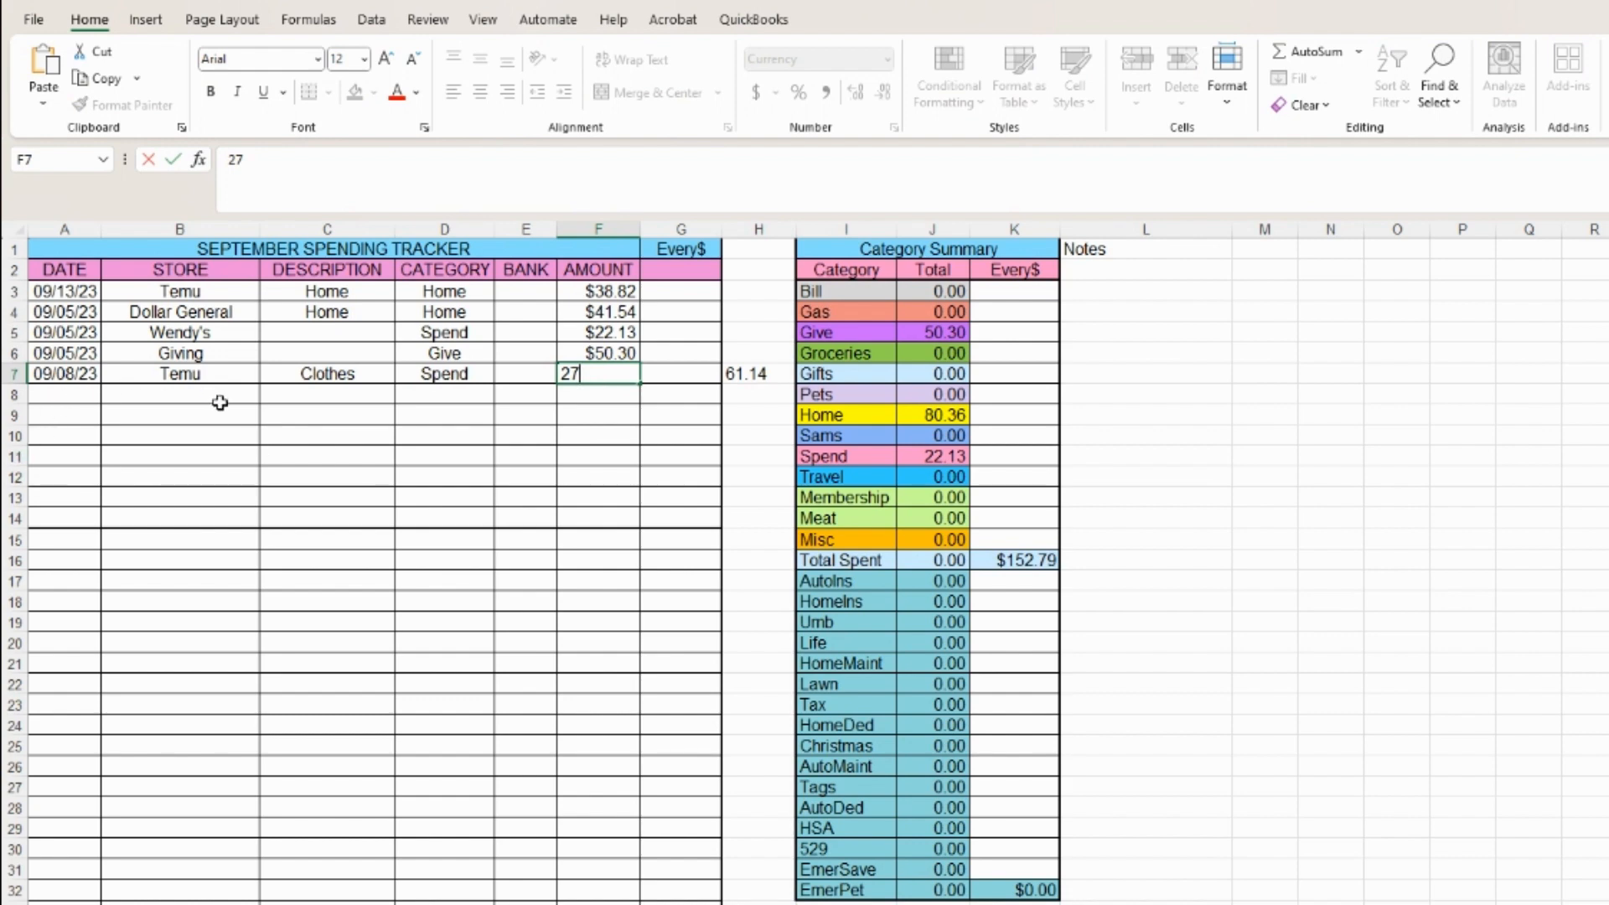
Add a split line in row 8 with description Home, category Home and an amount of 19.
left_click(311, 395)
type("Home")
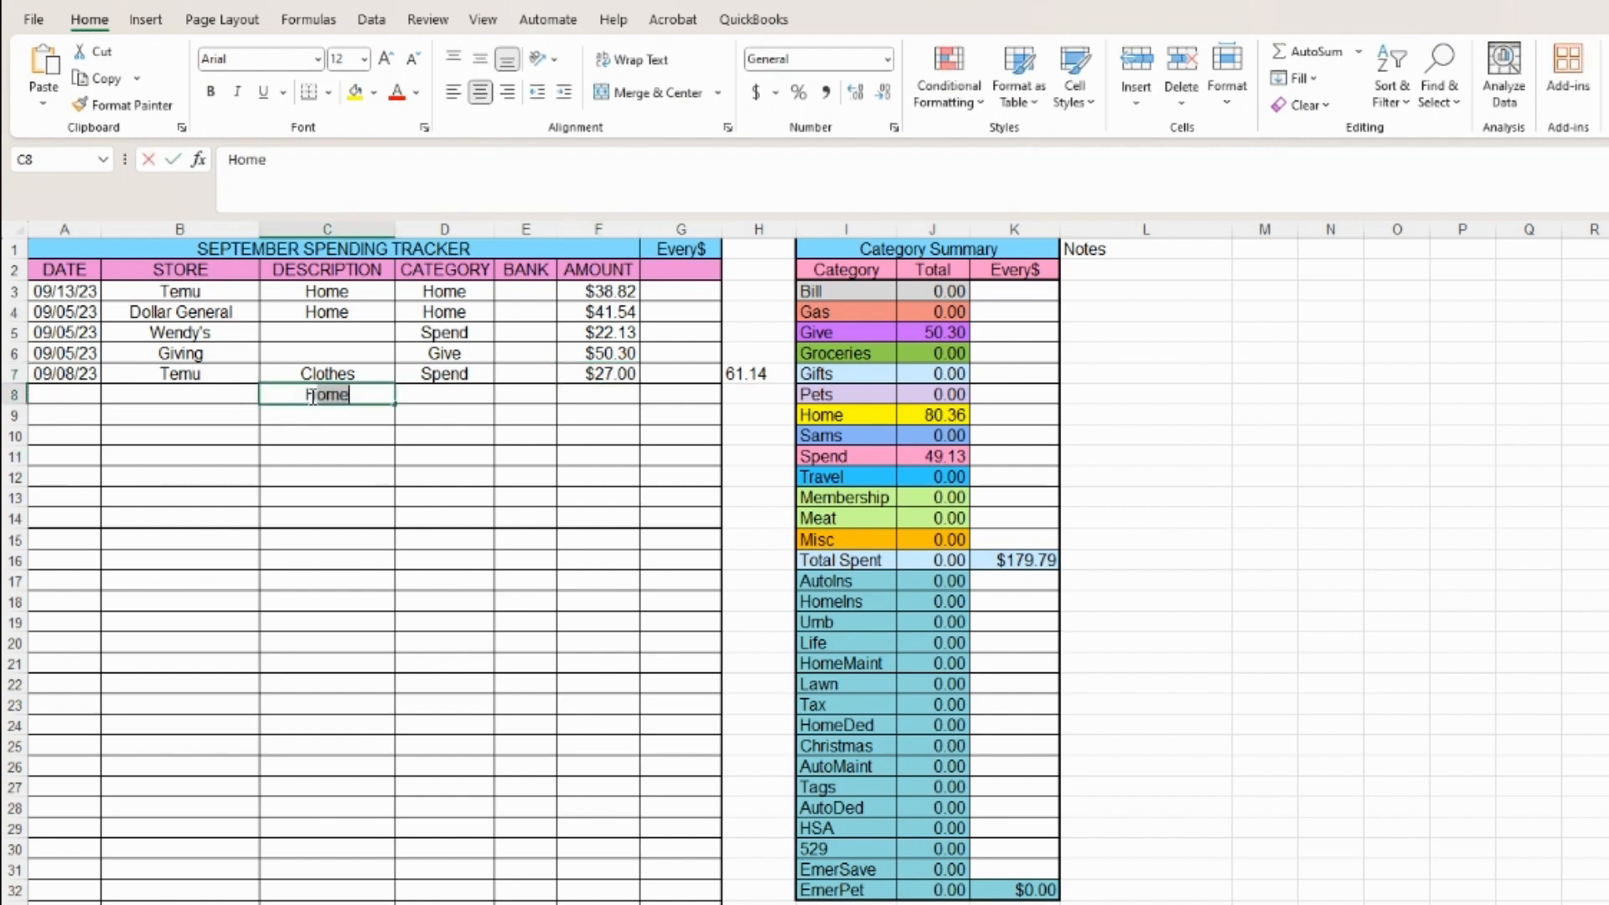
key("Tab")
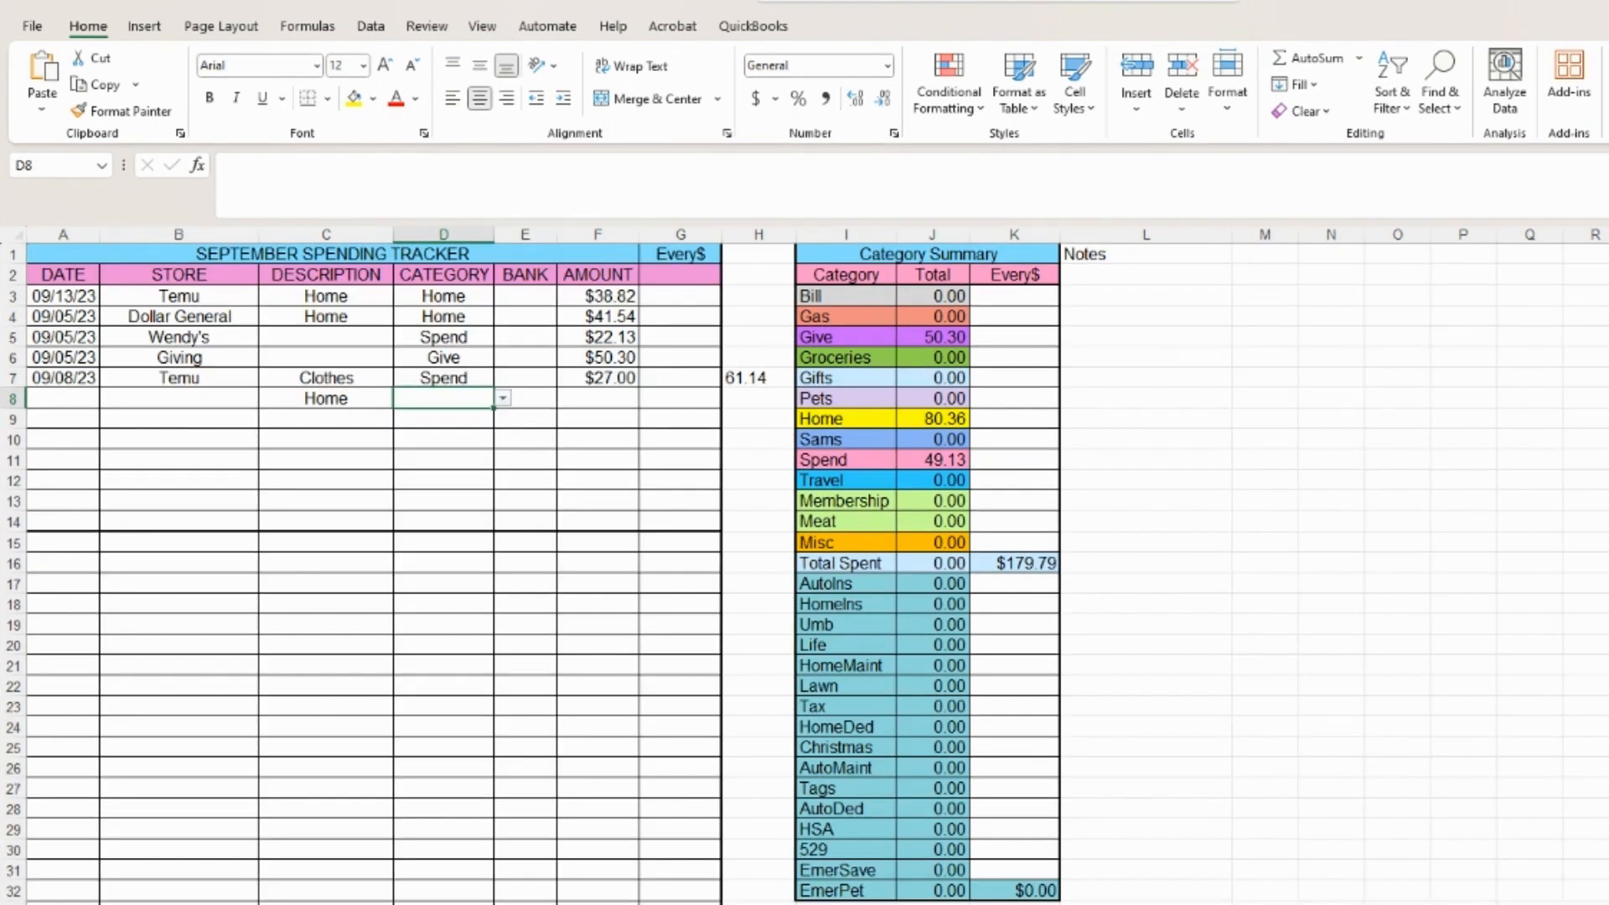
type("Home")
left_click(605, 402)
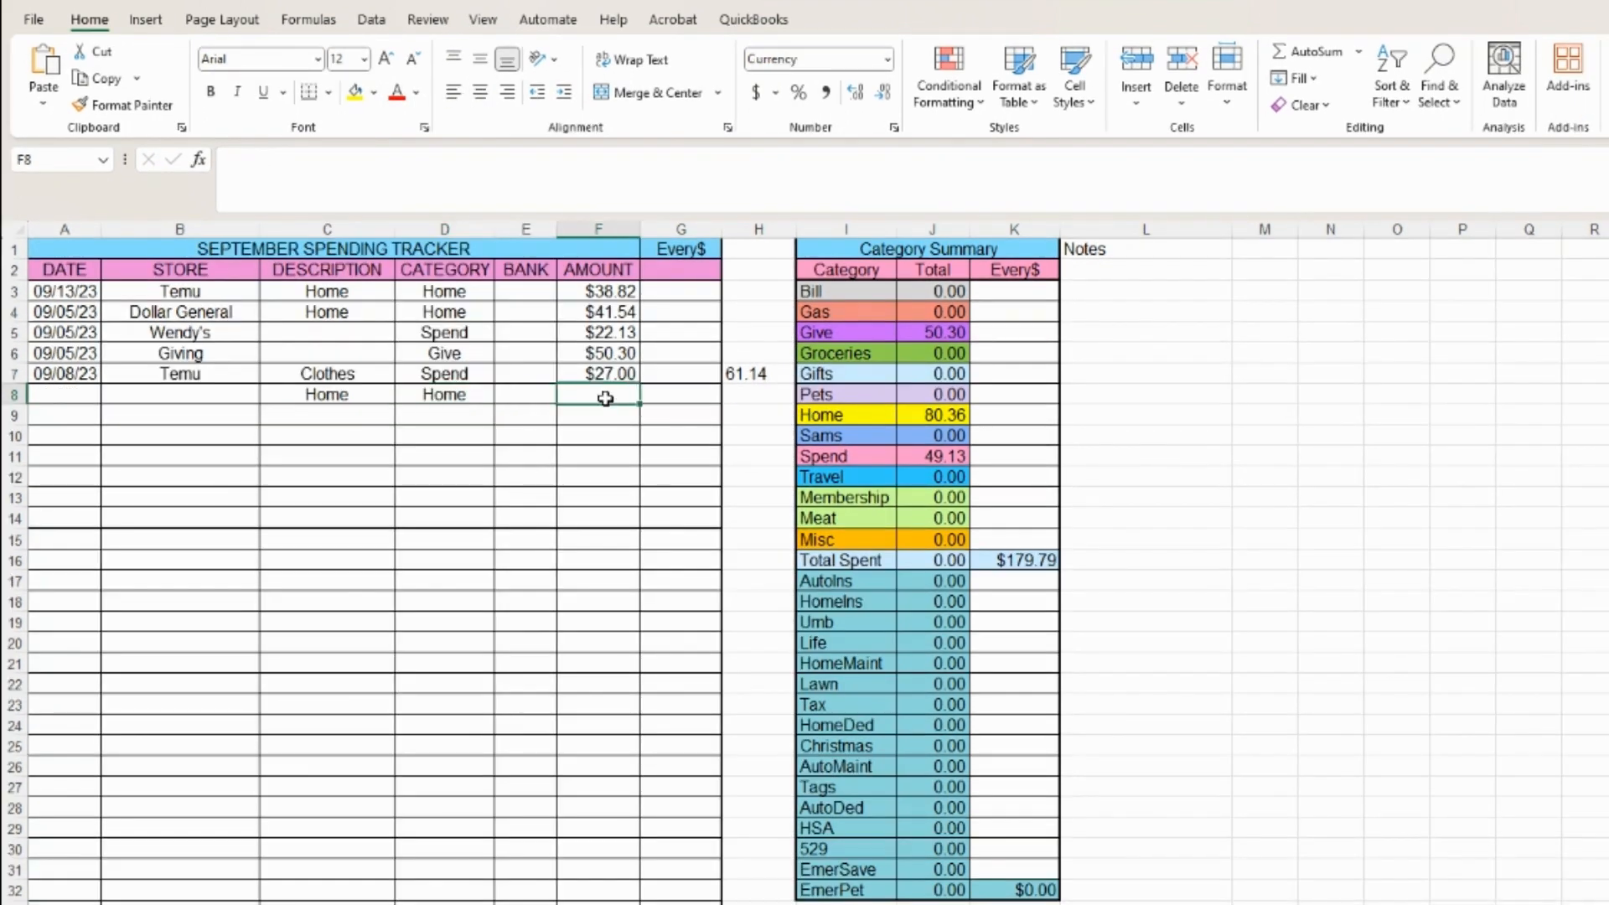
type("19")
key("Tab")
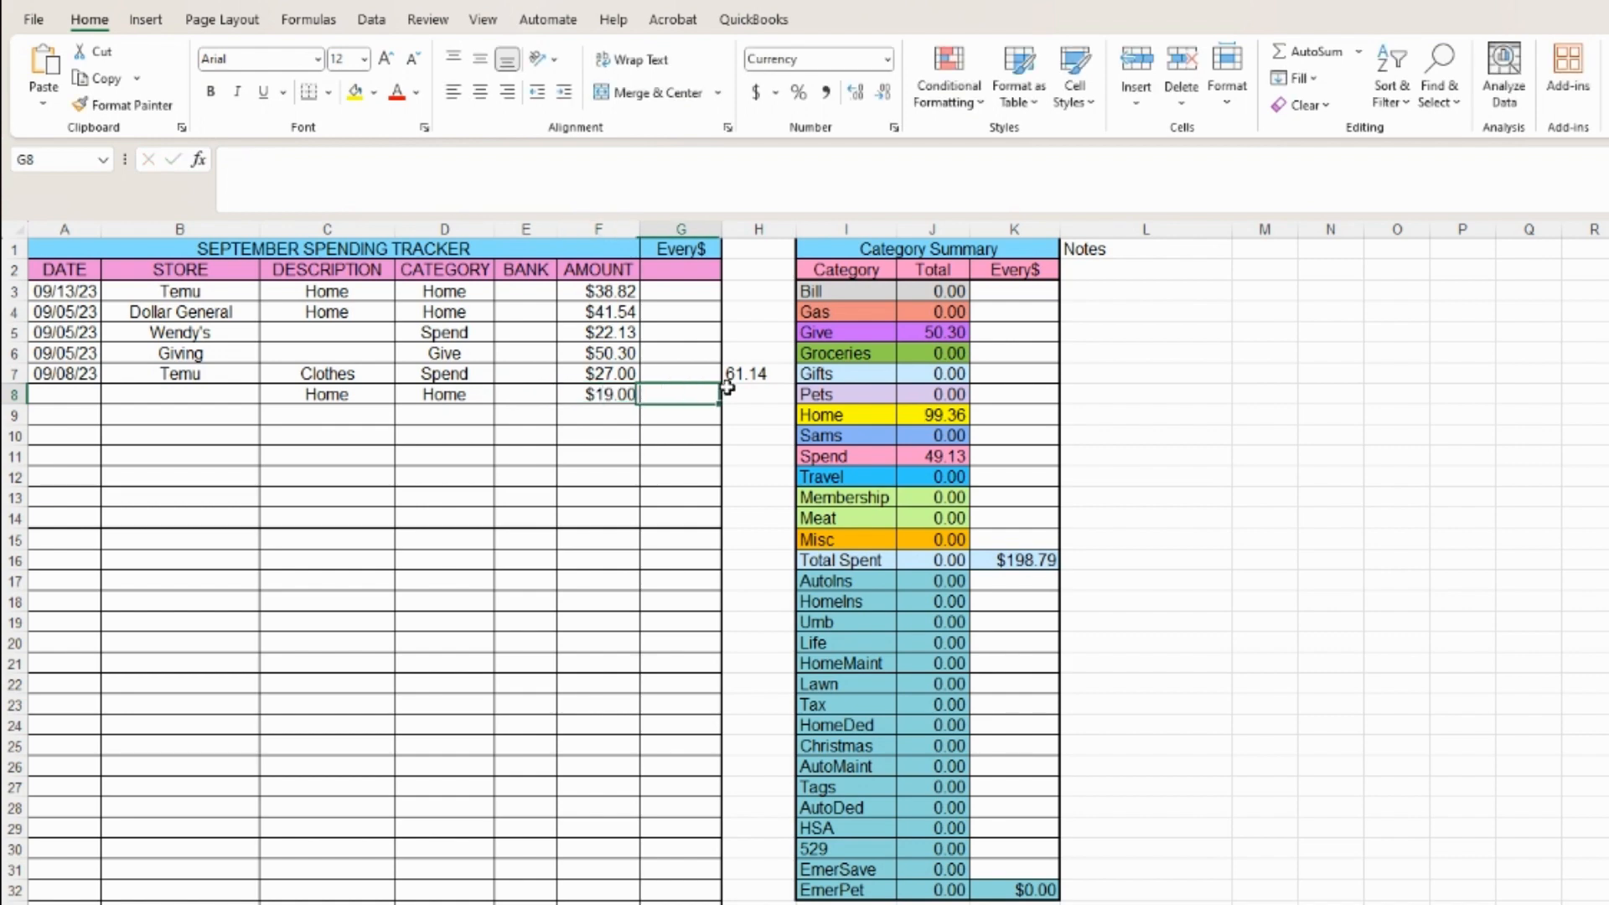
Add another split line in row 9 with description Spend, category Spend and an amount of 15.14.
left_click(347, 415)
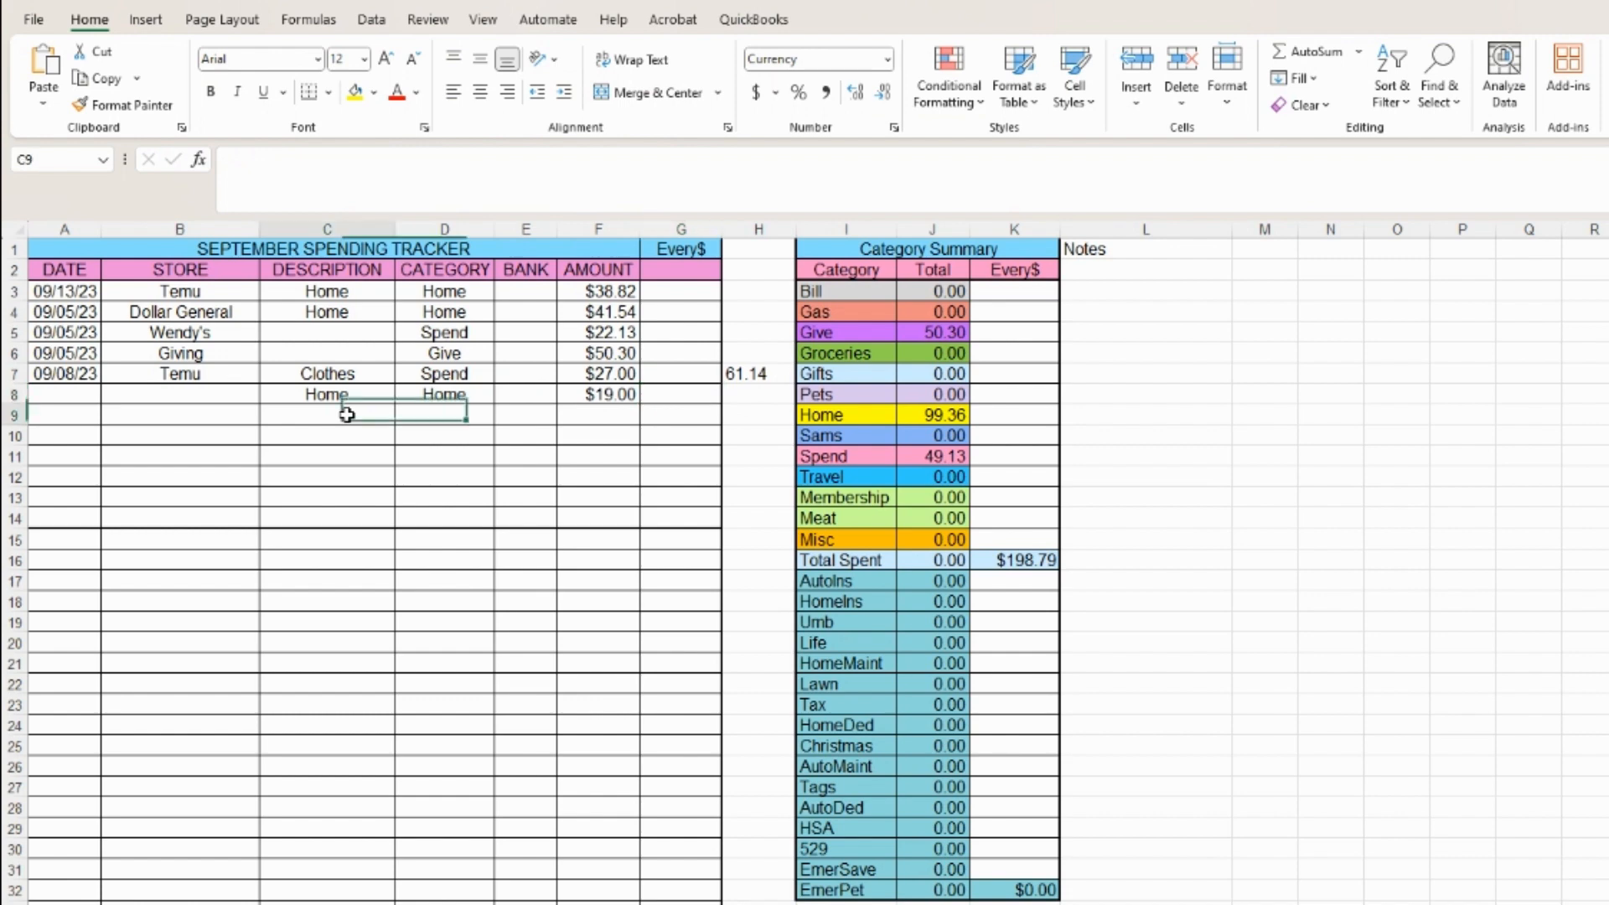
type("Sp")
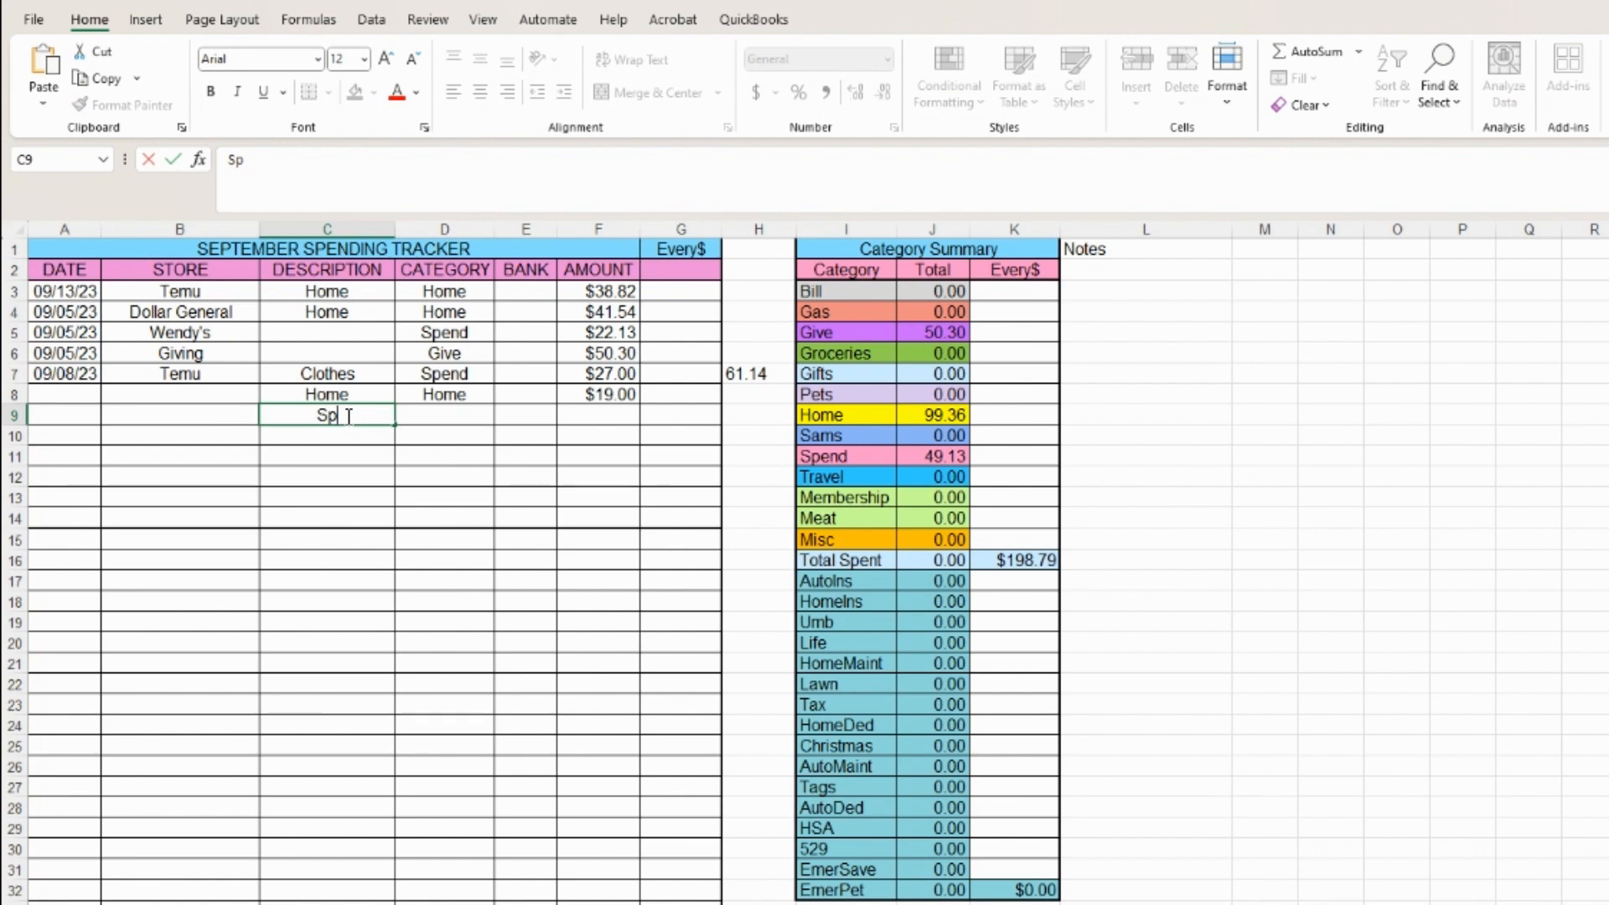
type("end")
key("Tab")
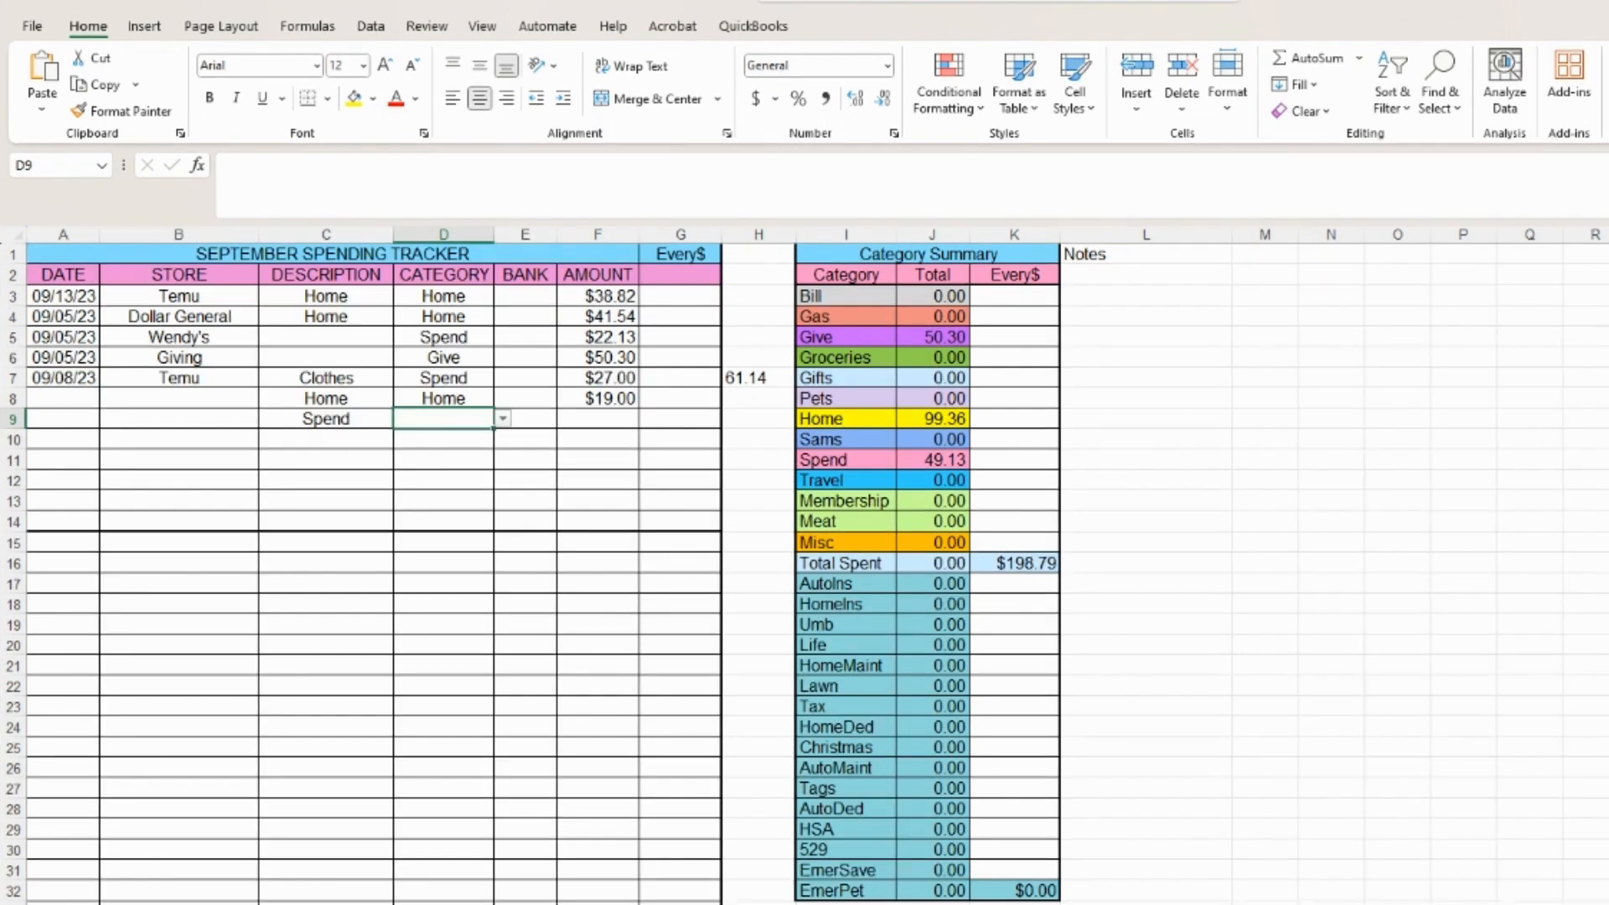
type("Spend")
key("Tab")
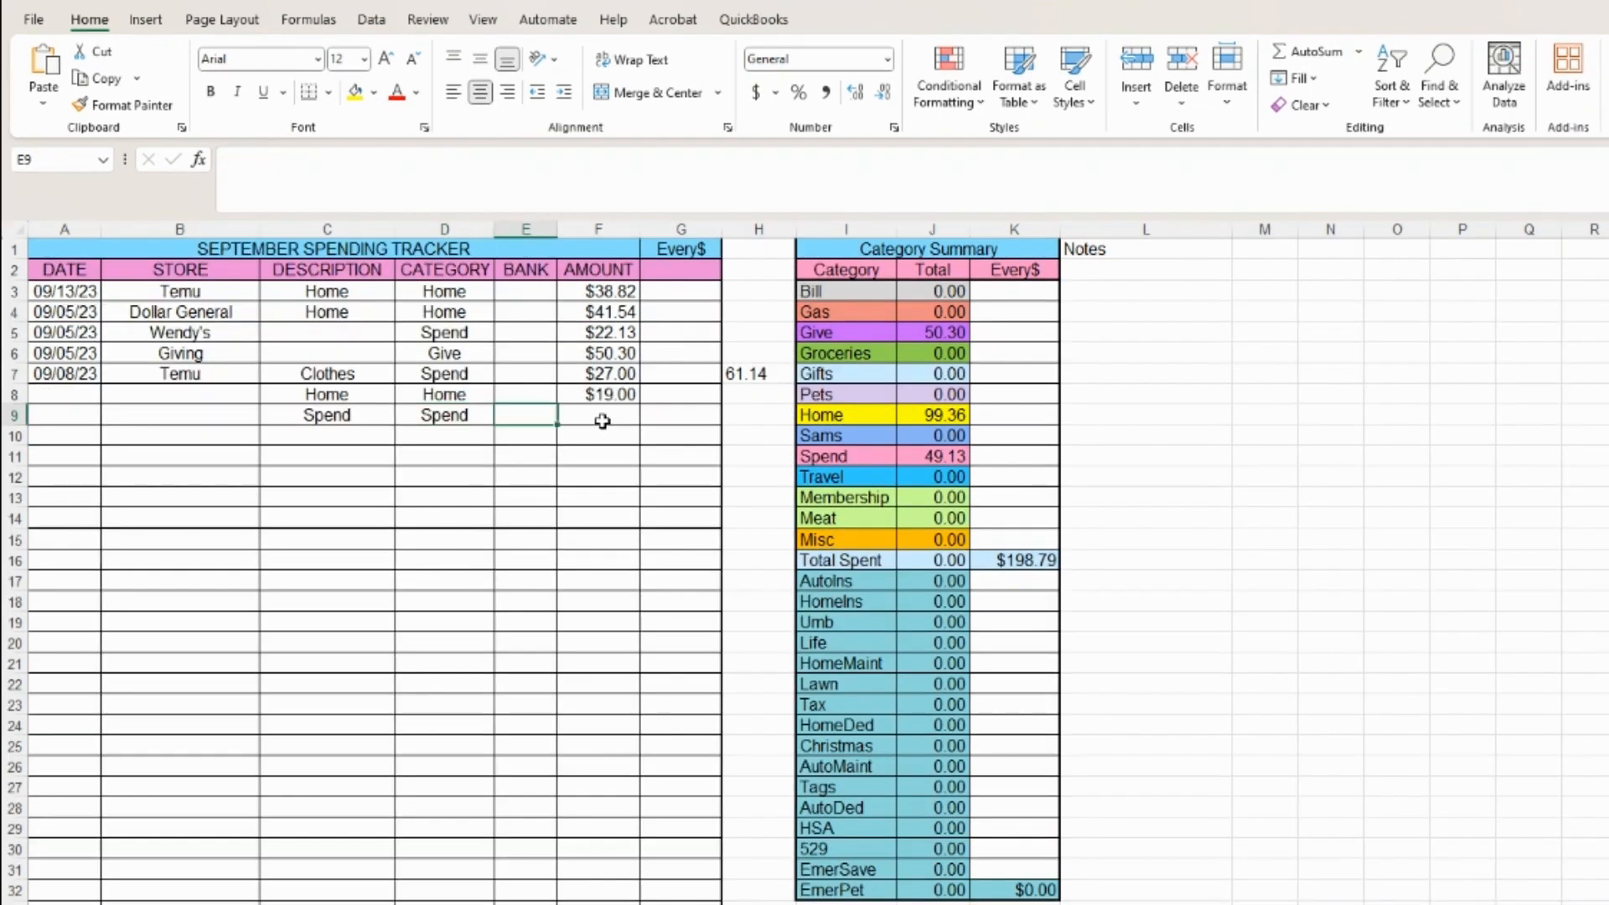
left_click(602, 424)
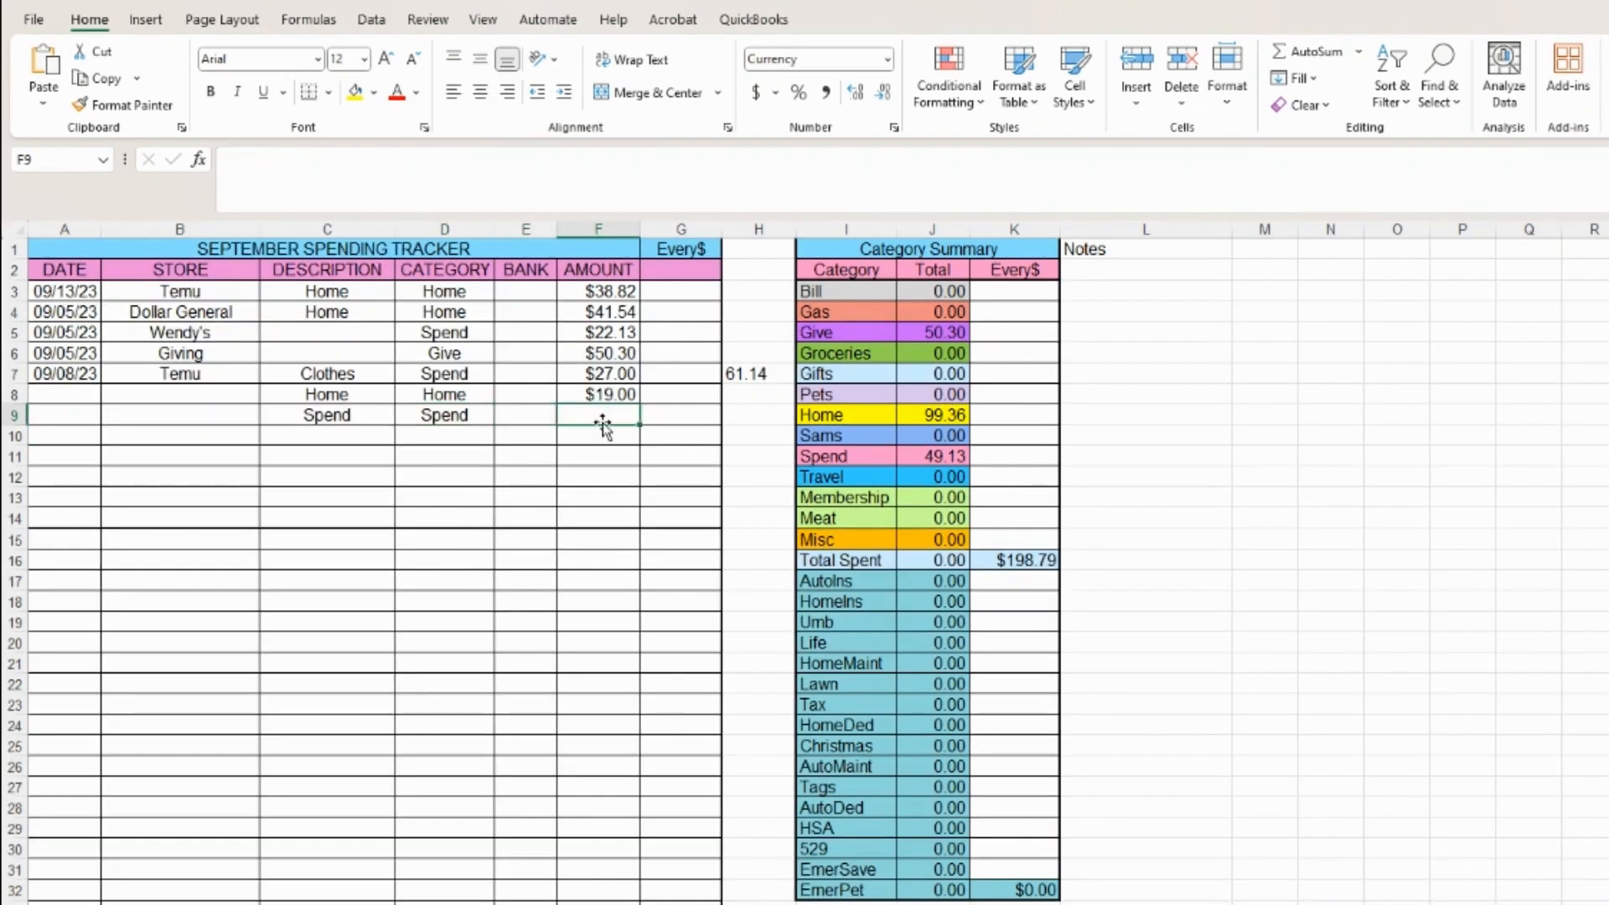
type("15.14")
key("Tab")
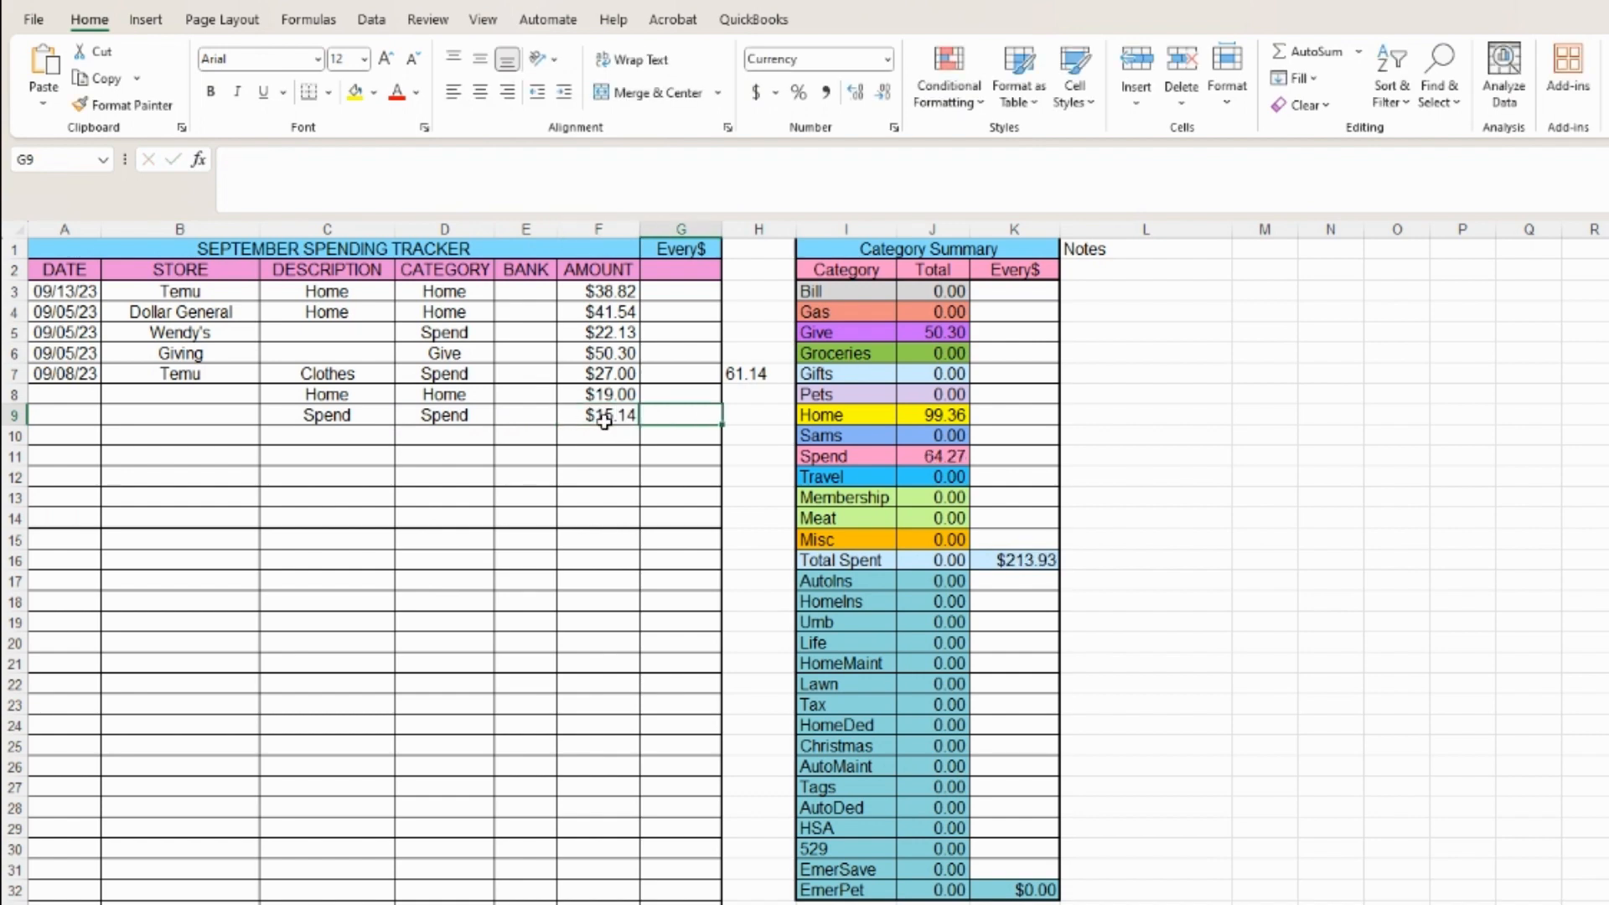
left_click(758, 373)
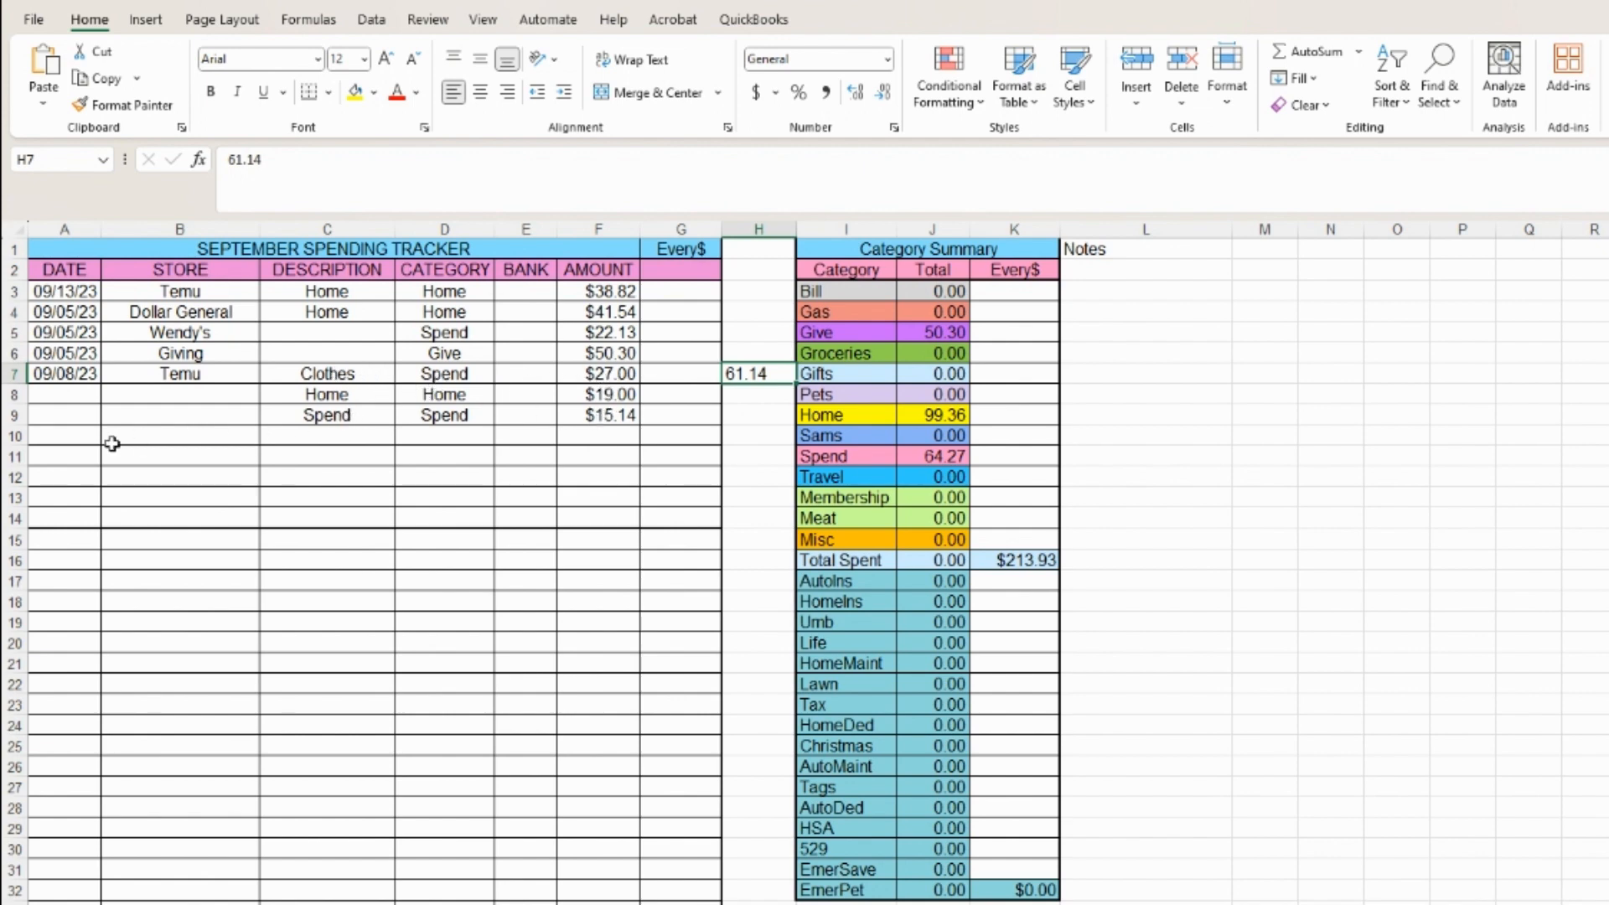
Start a new entry in row 10 with date 09/08/23, store Hulu and description Hulu.
left_click(77, 438)
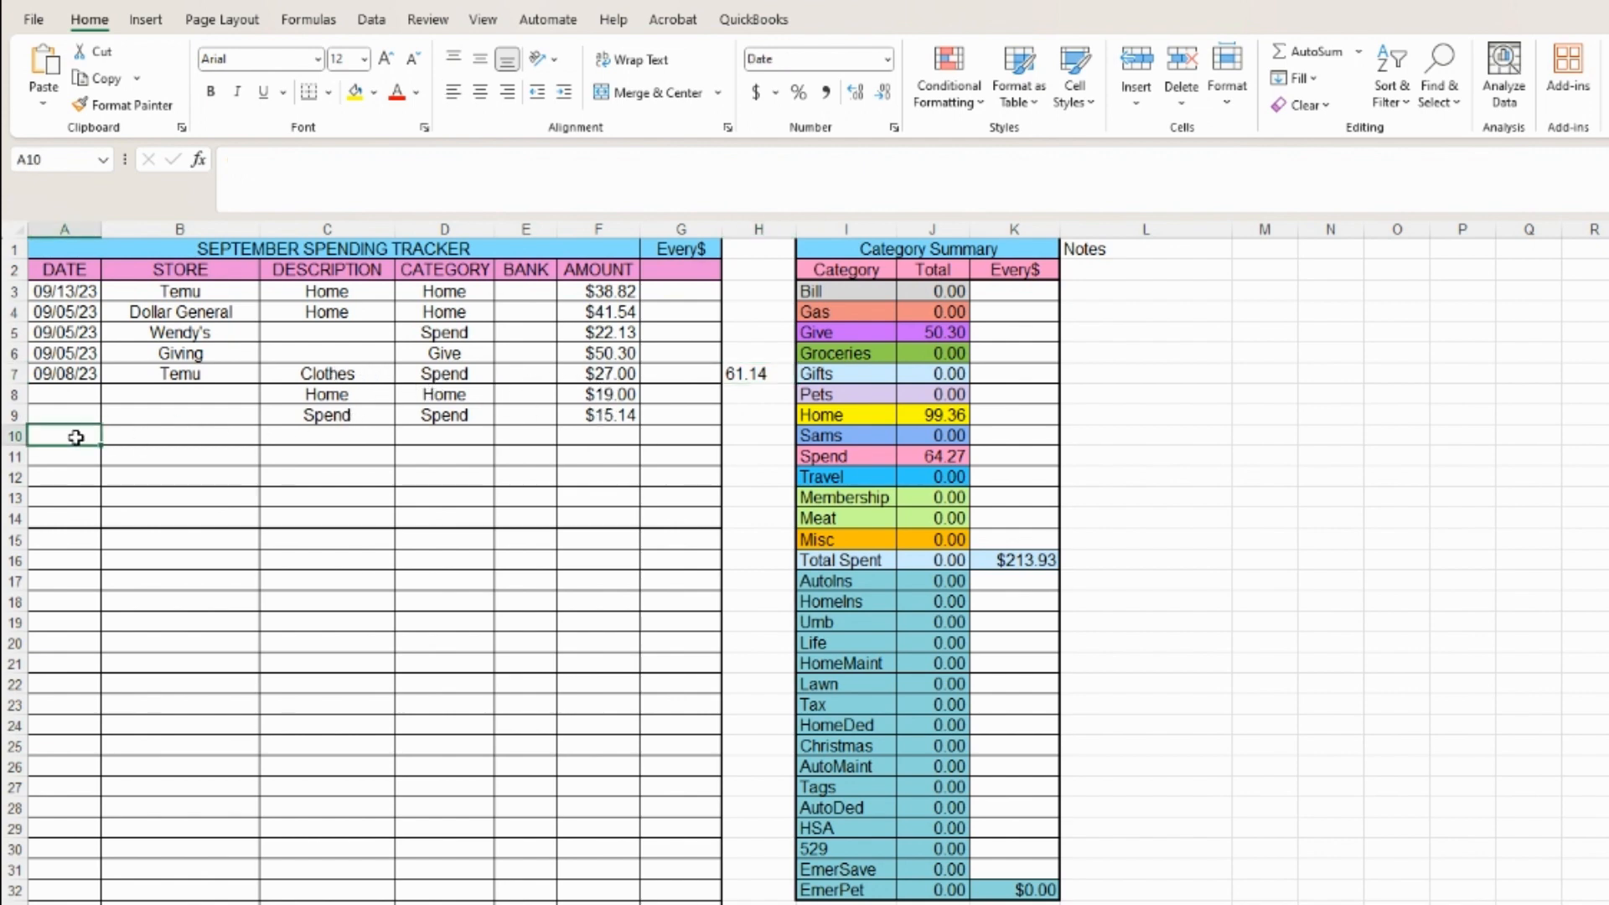
type("09/08")
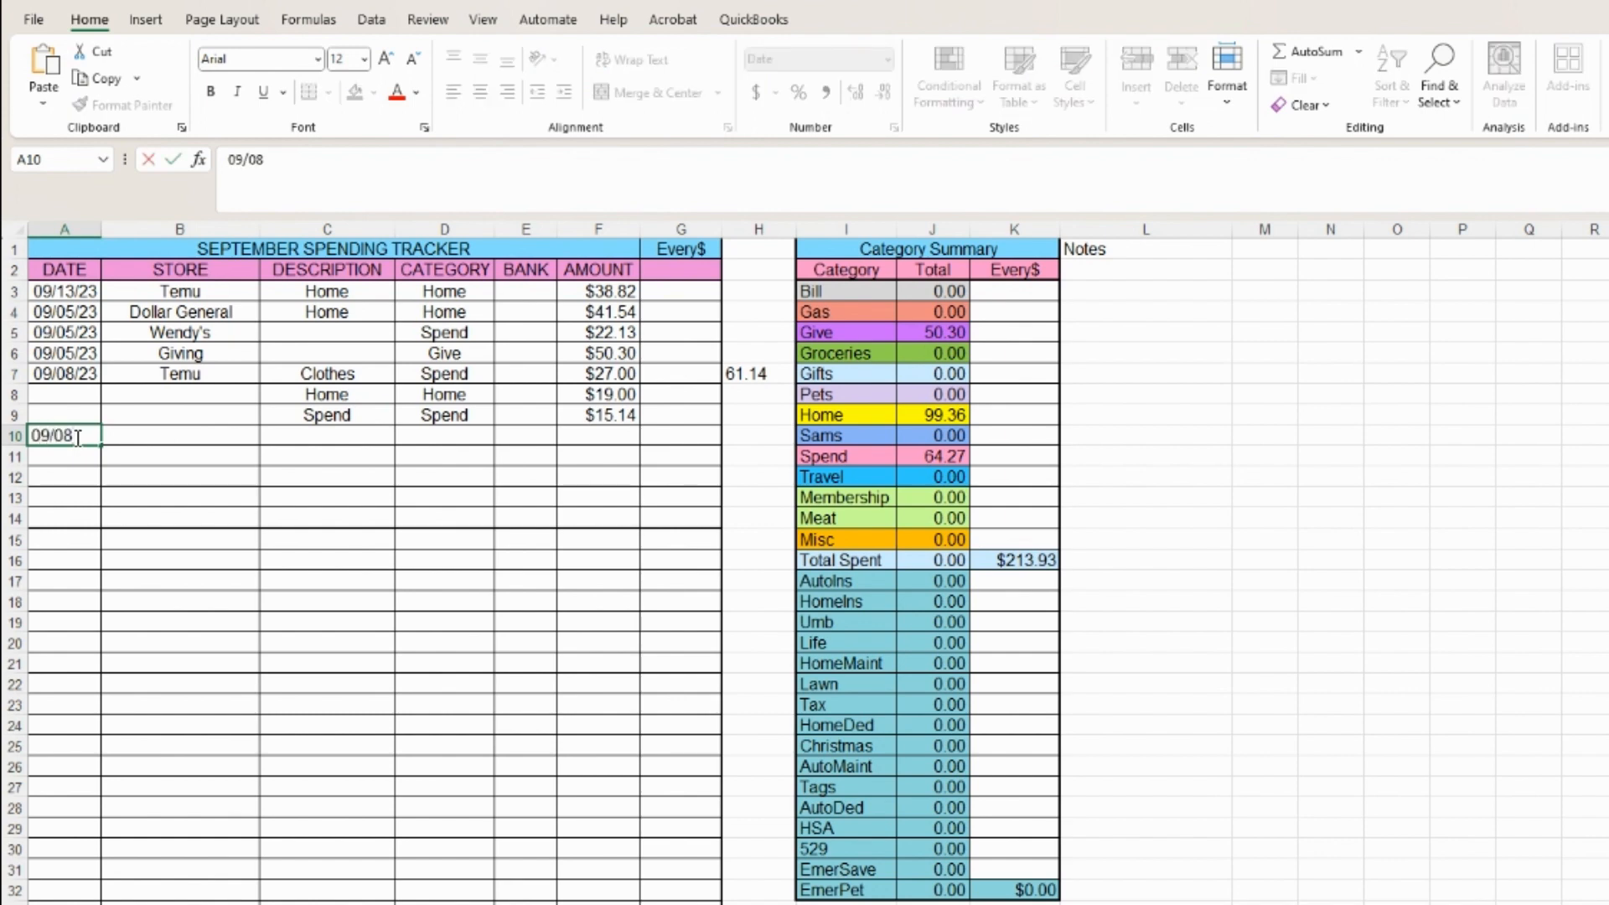
type("/23")
key("Tab")
type("Hulu")
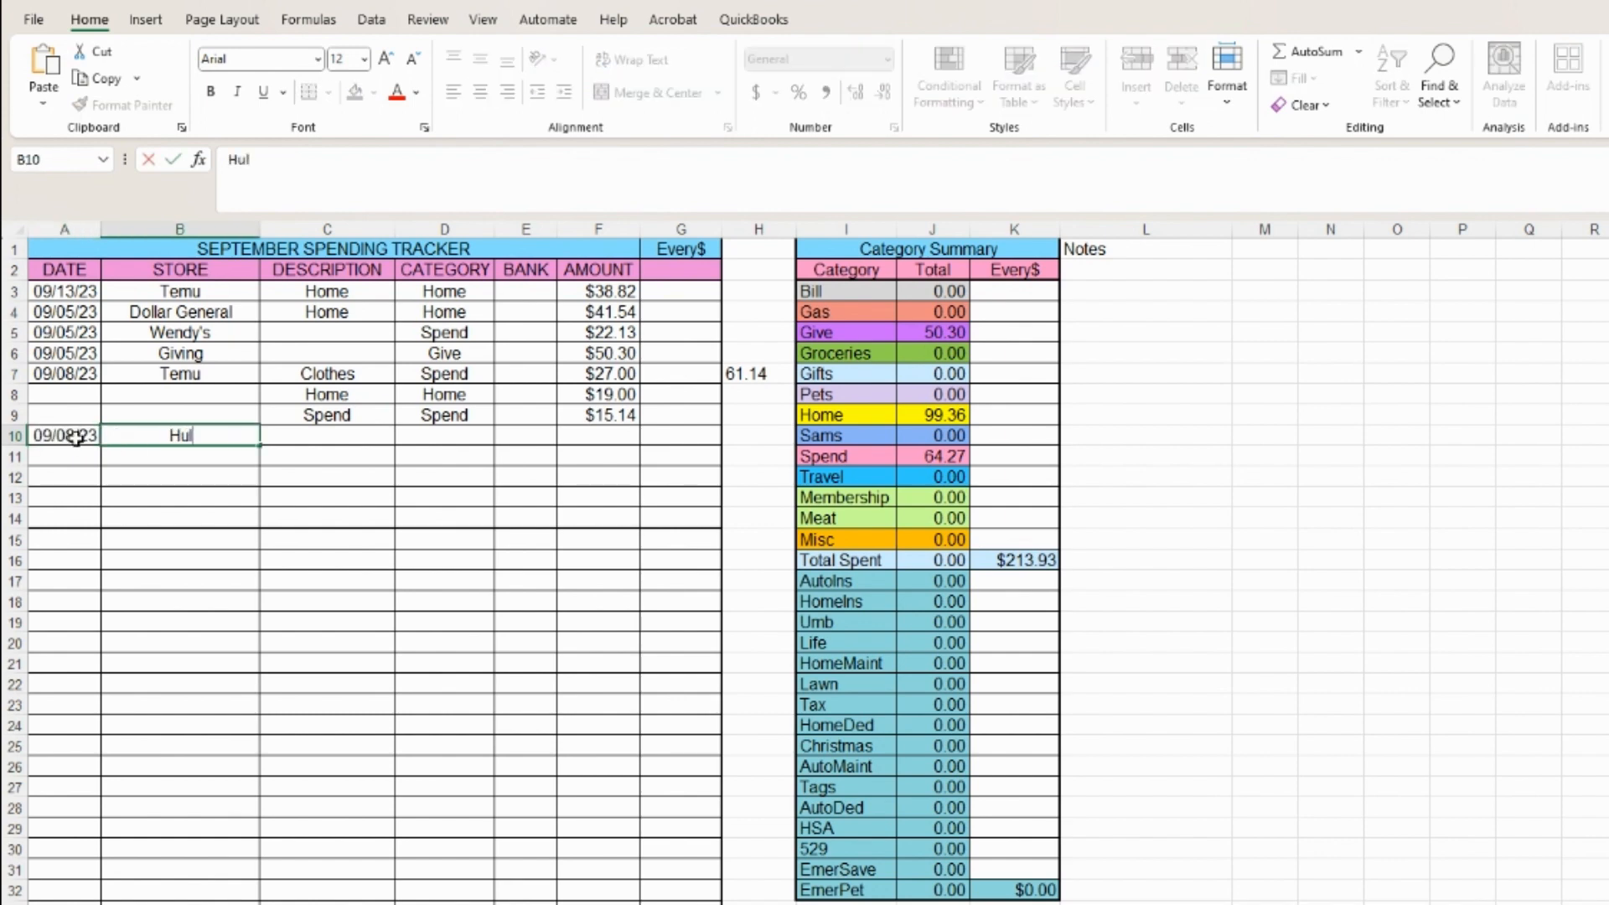
key("Tab")
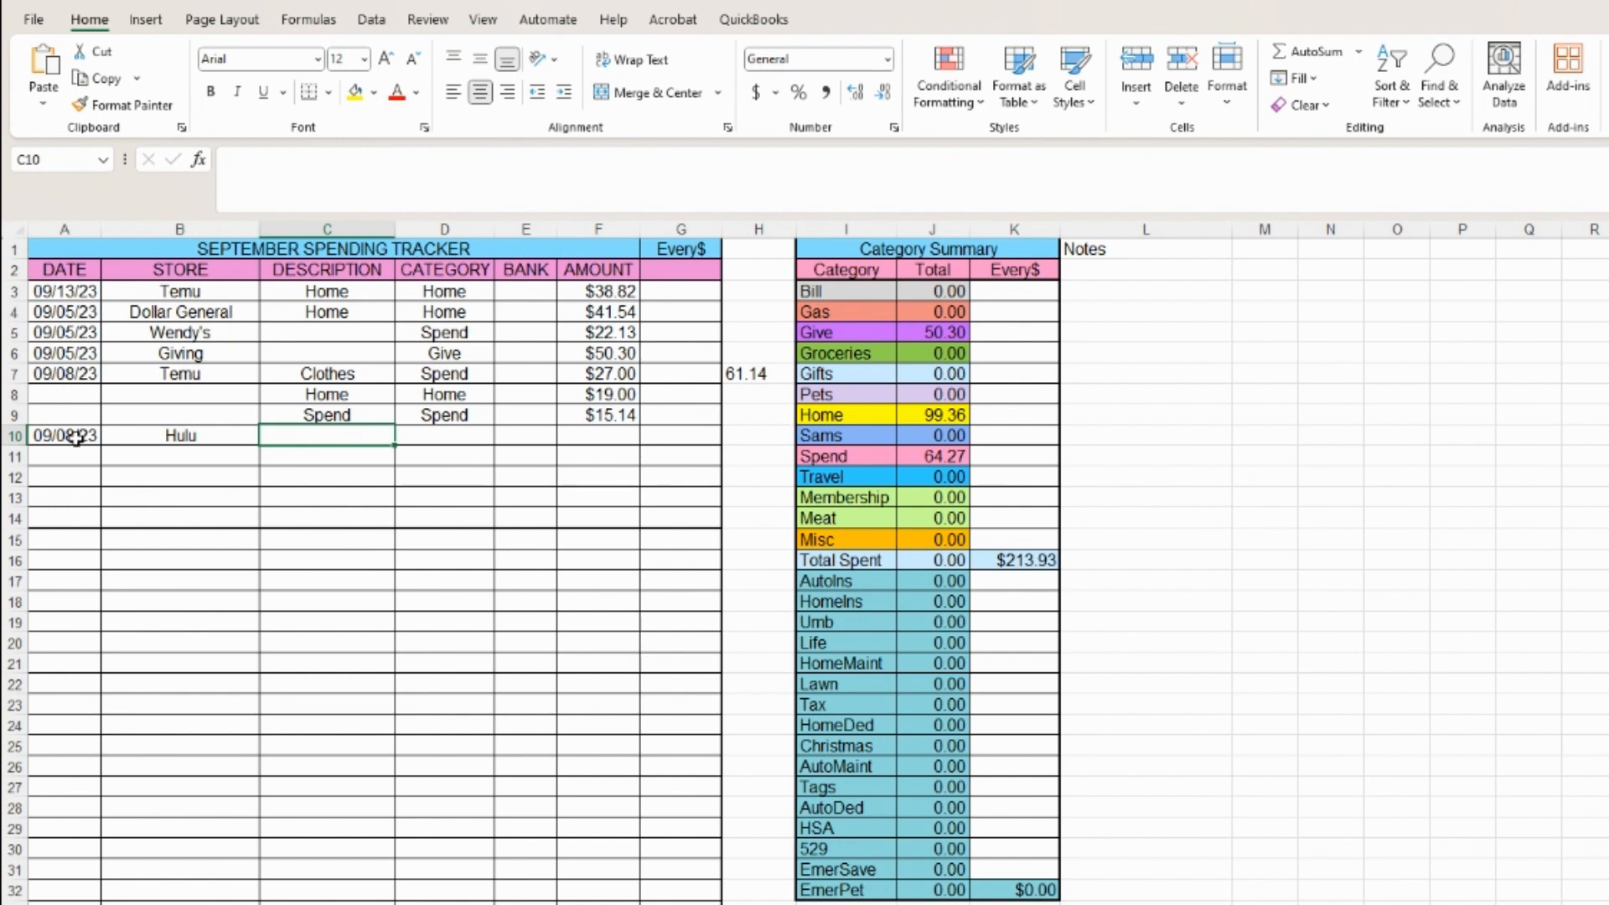
type("Hulu")
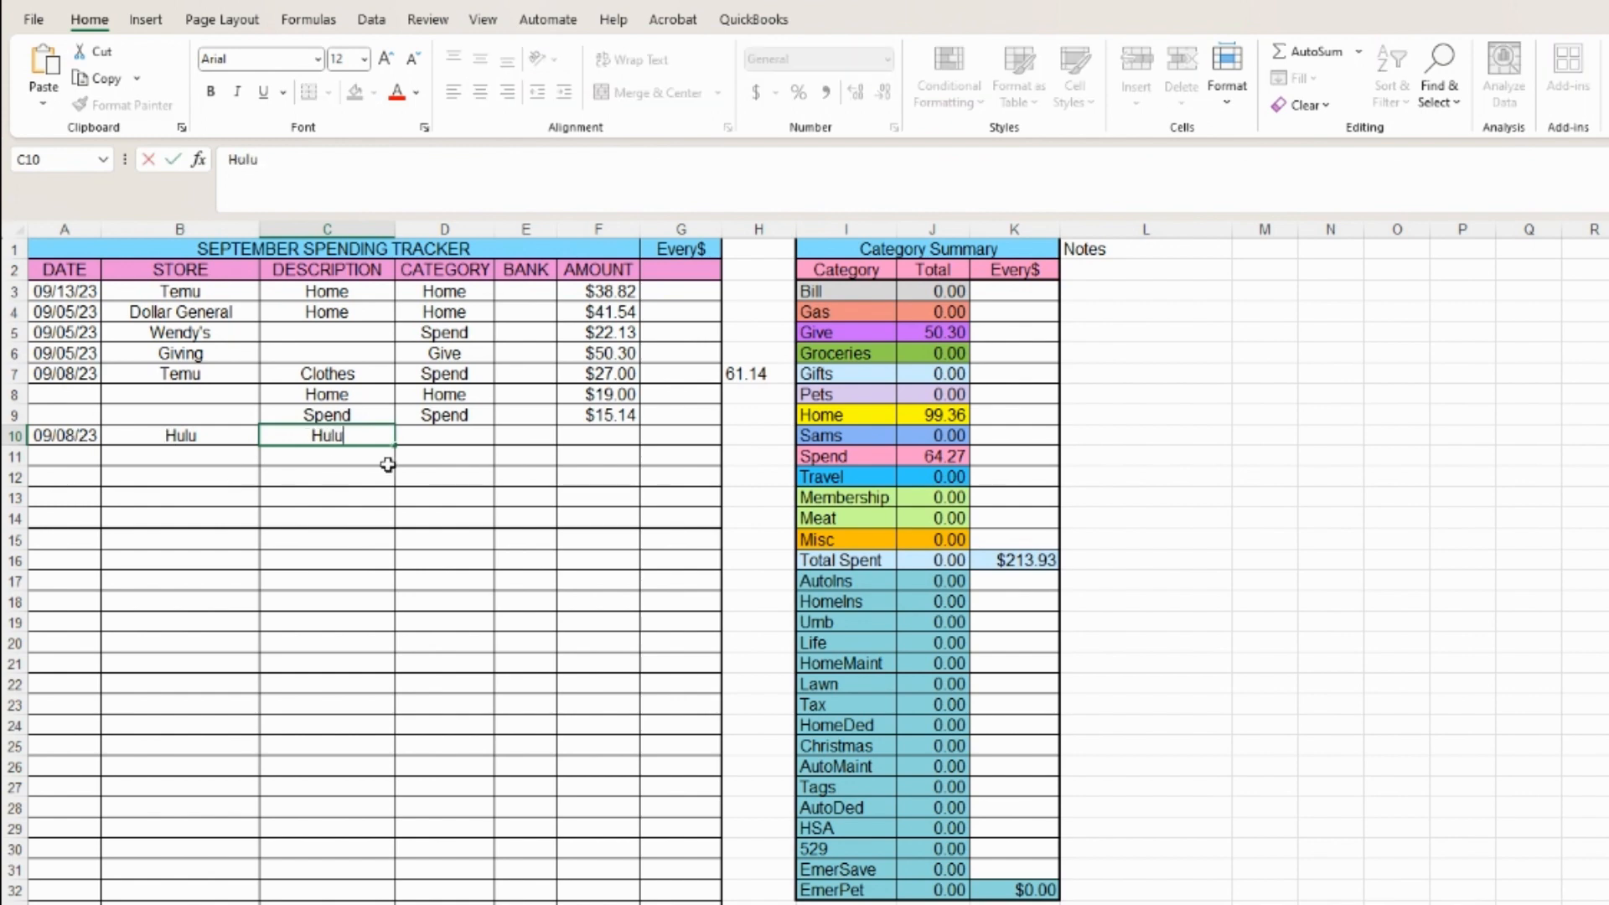
left_click(442, 437)
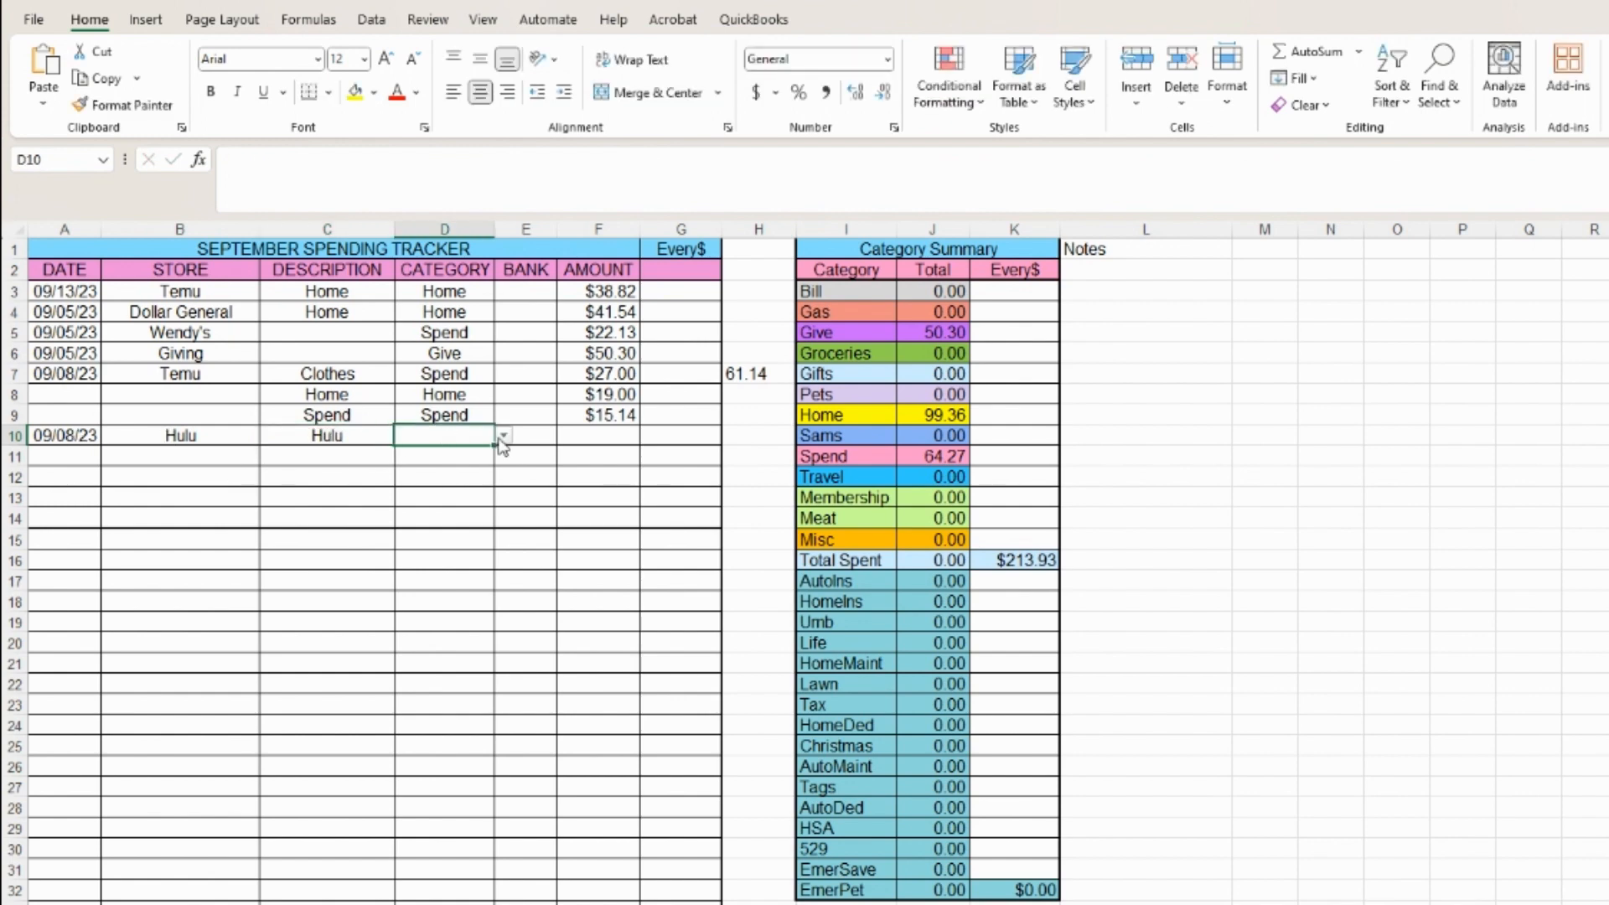
Complete the row 10 Hulu entry with category Bill and an amount of 27.67.
left_click(502, 436)
left_click(472, 457)
key("Tab")
key("Tab")
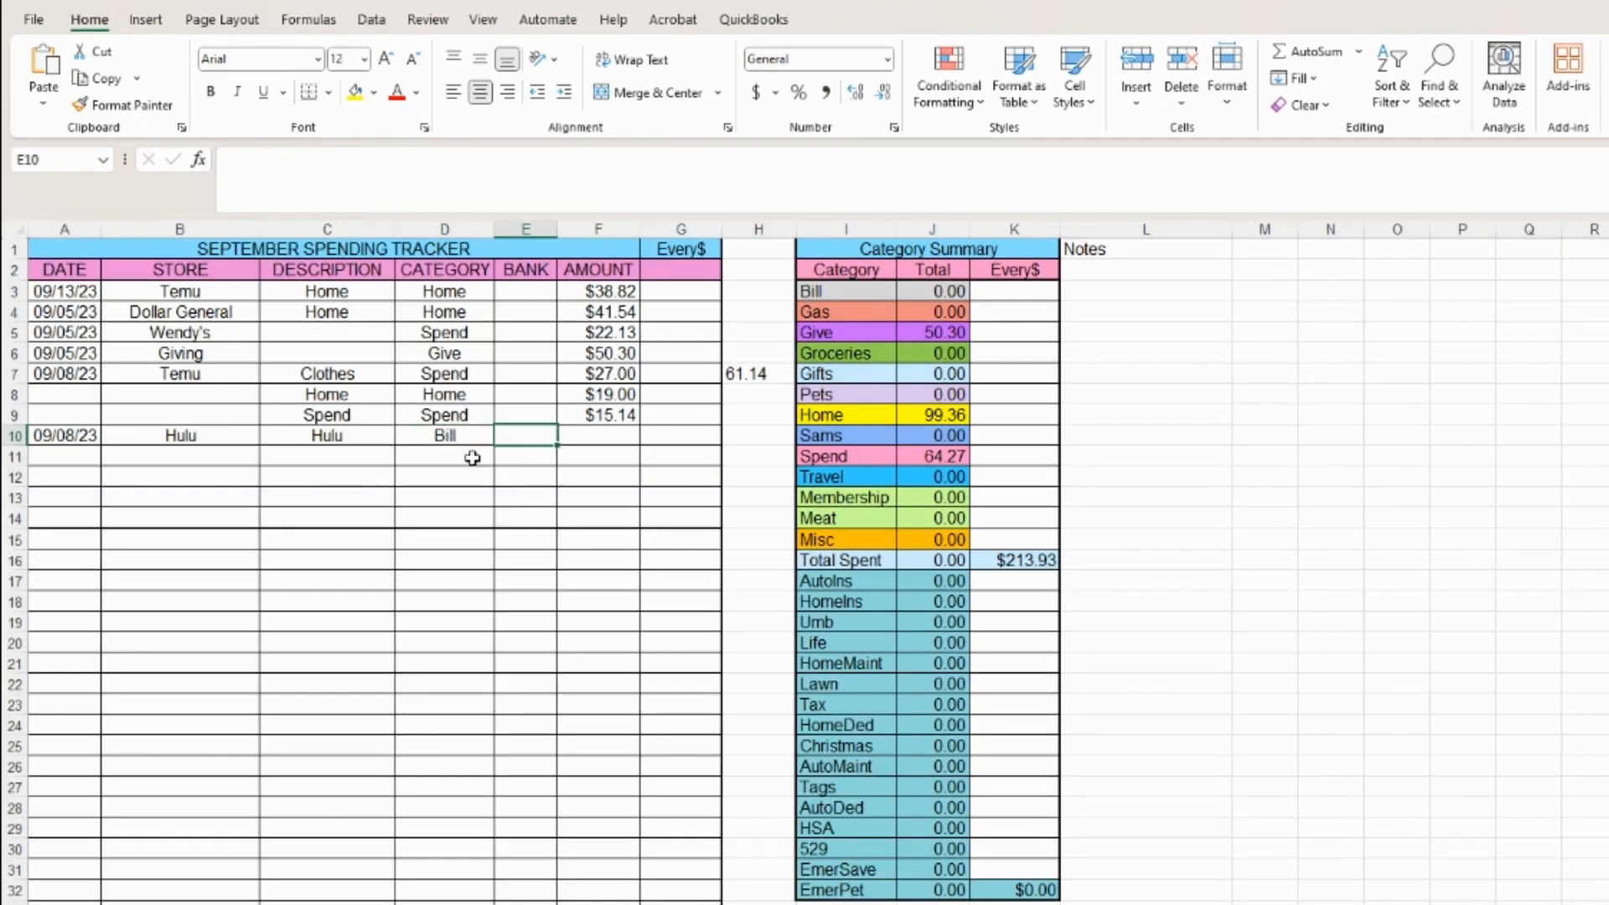
type("27.67")
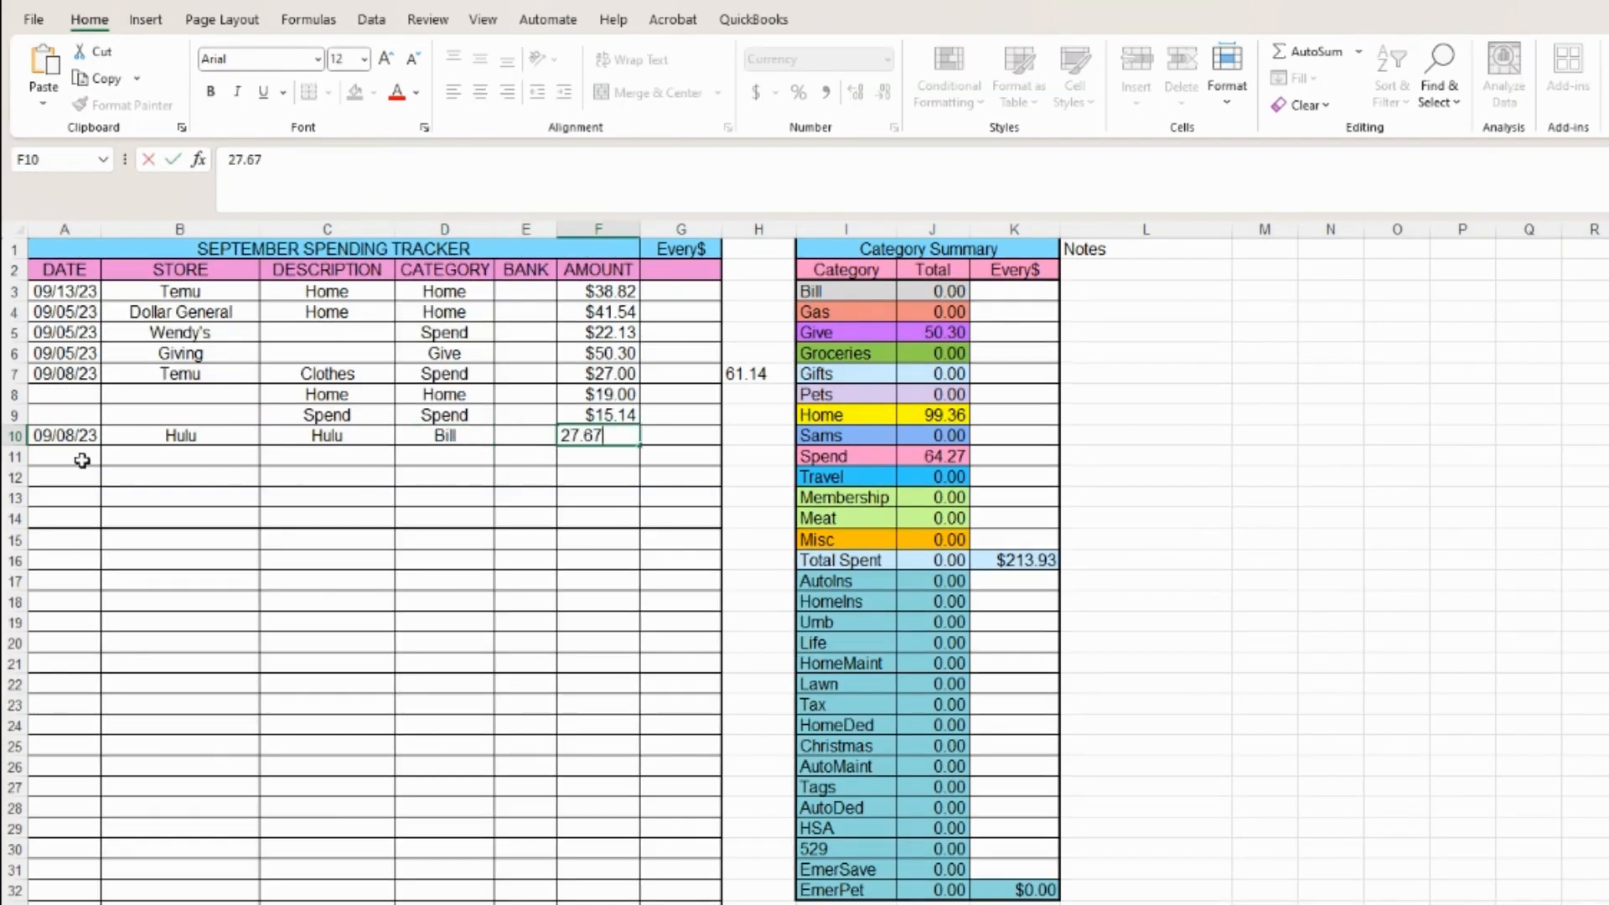
Start an entry in row 11 with date 09/11/23 and store Temu, and note the purchase total 80.40 in H11.
left_click(81, 458)
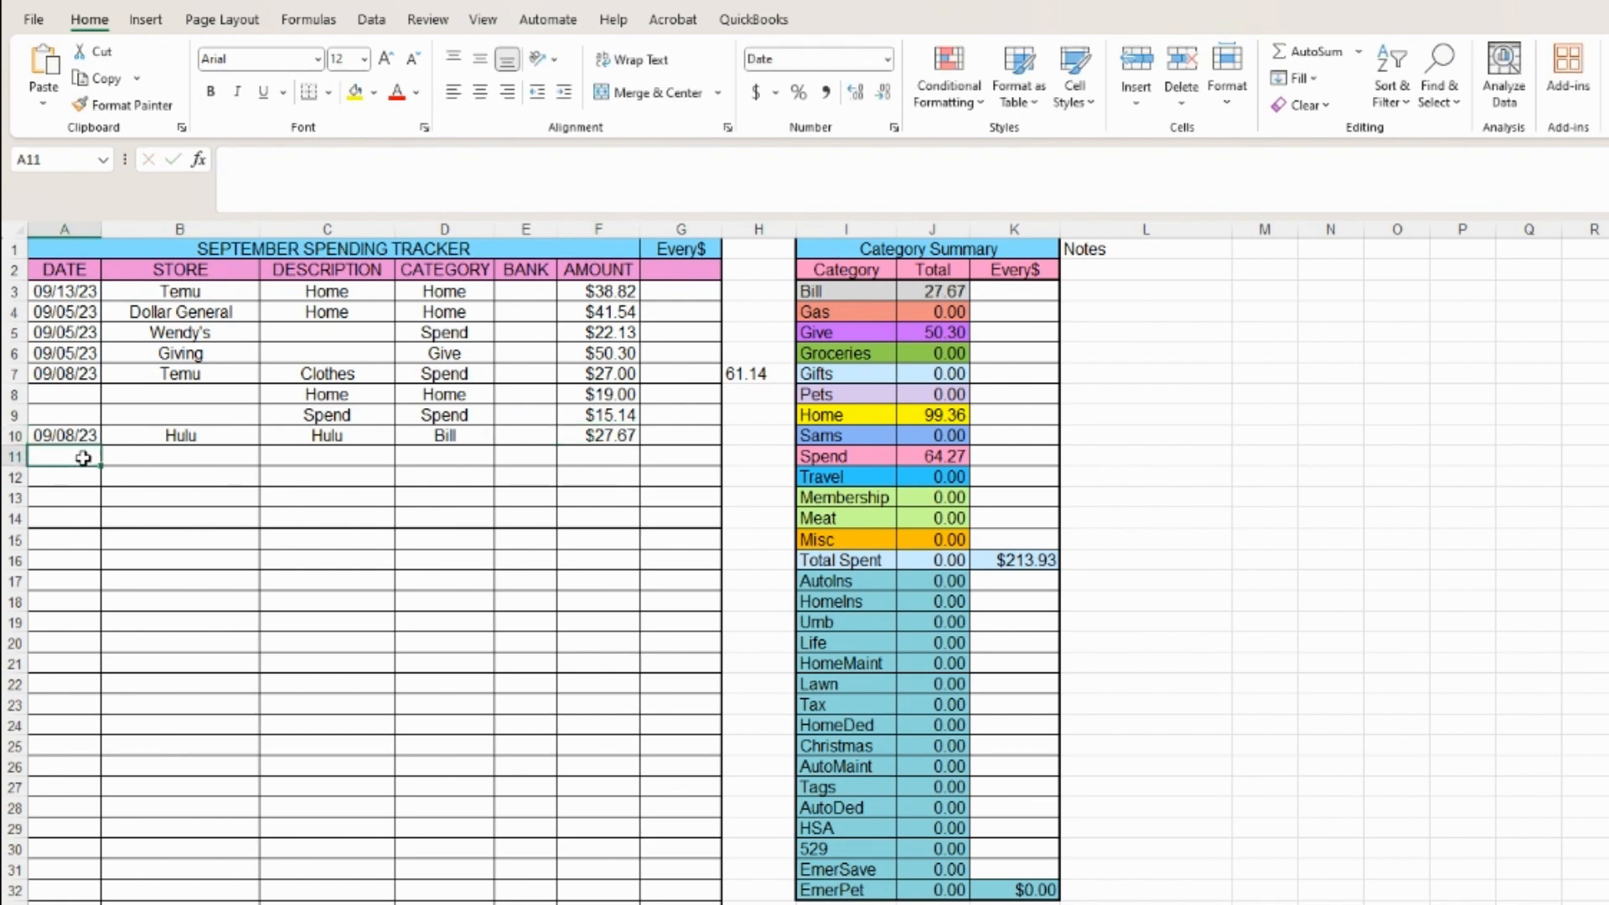
type("09/11/23")
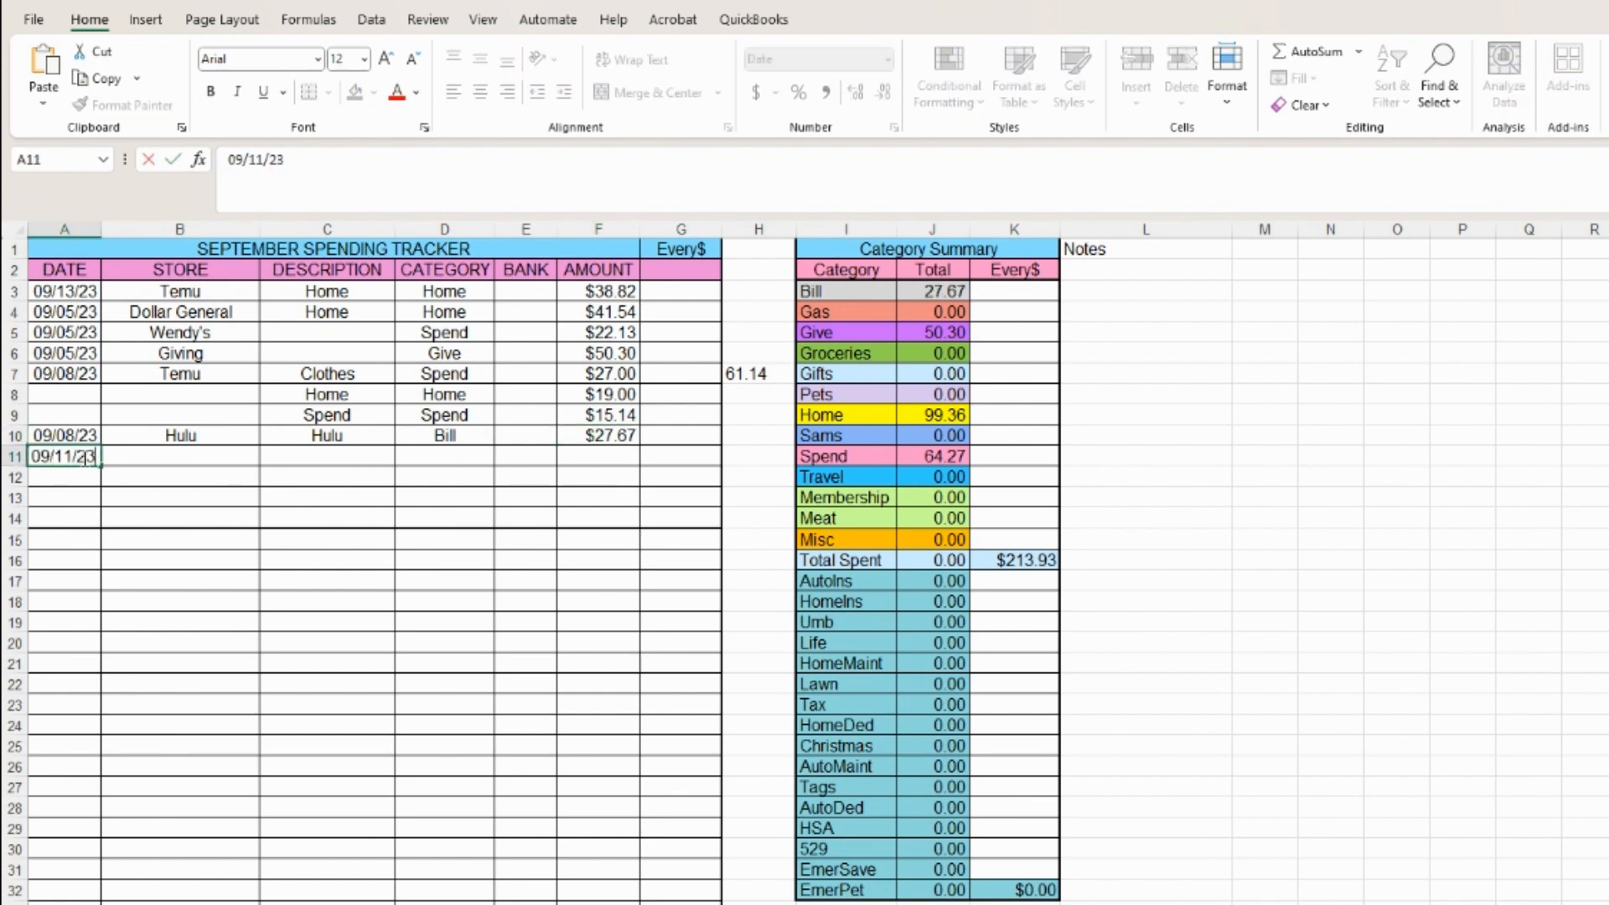
key("Tab")
type("Tu")
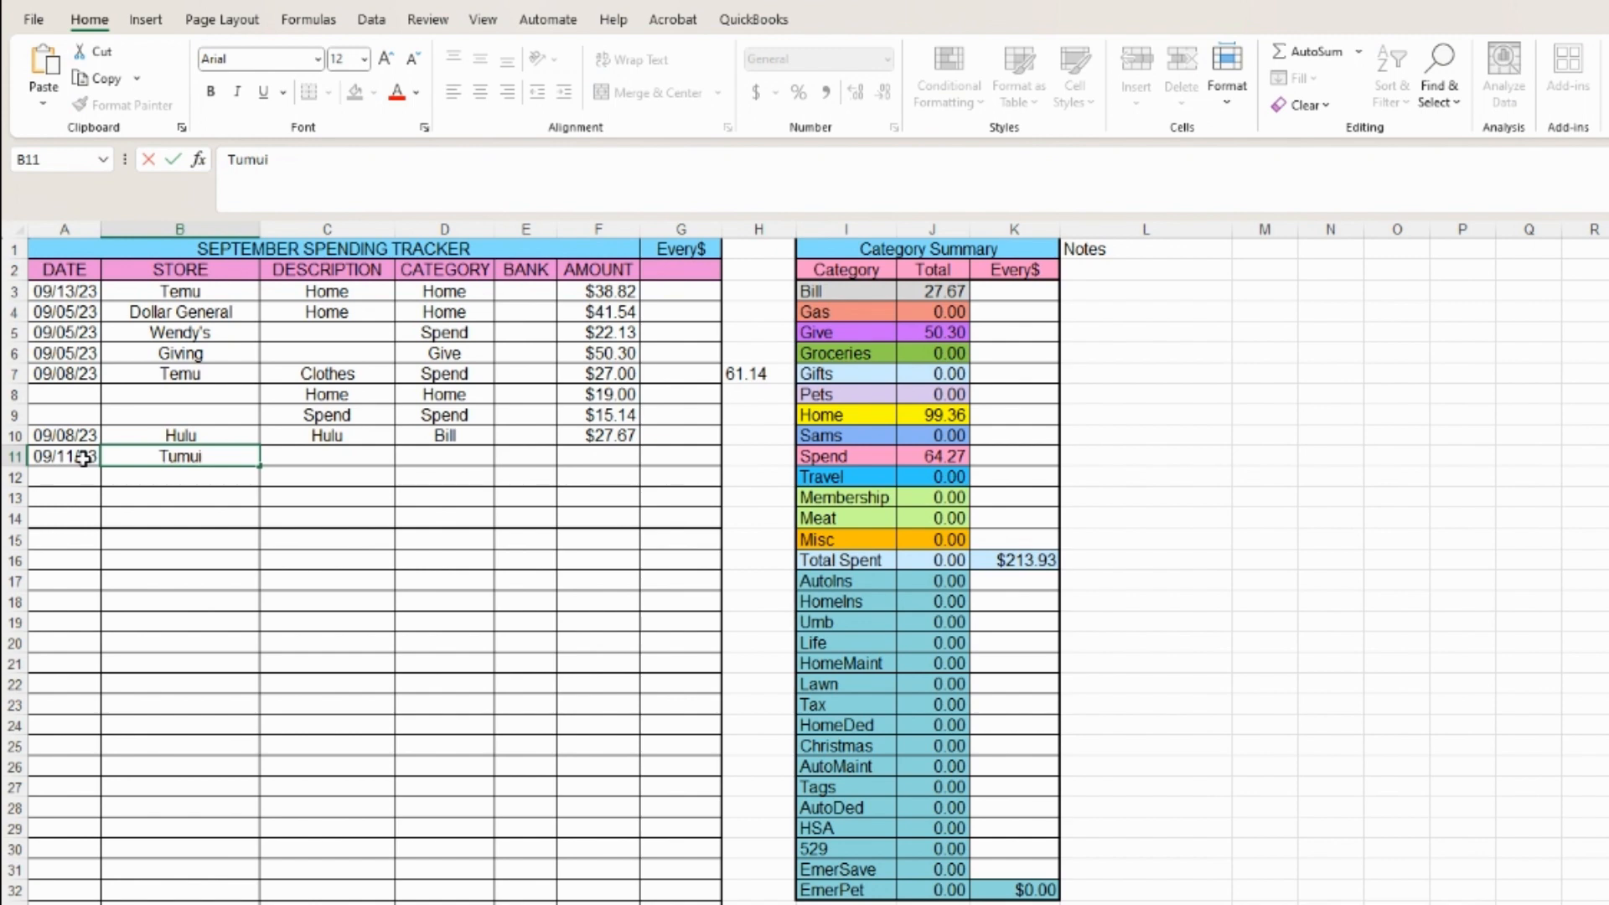
key("BackSpace")
type("emu")
key("Tab")
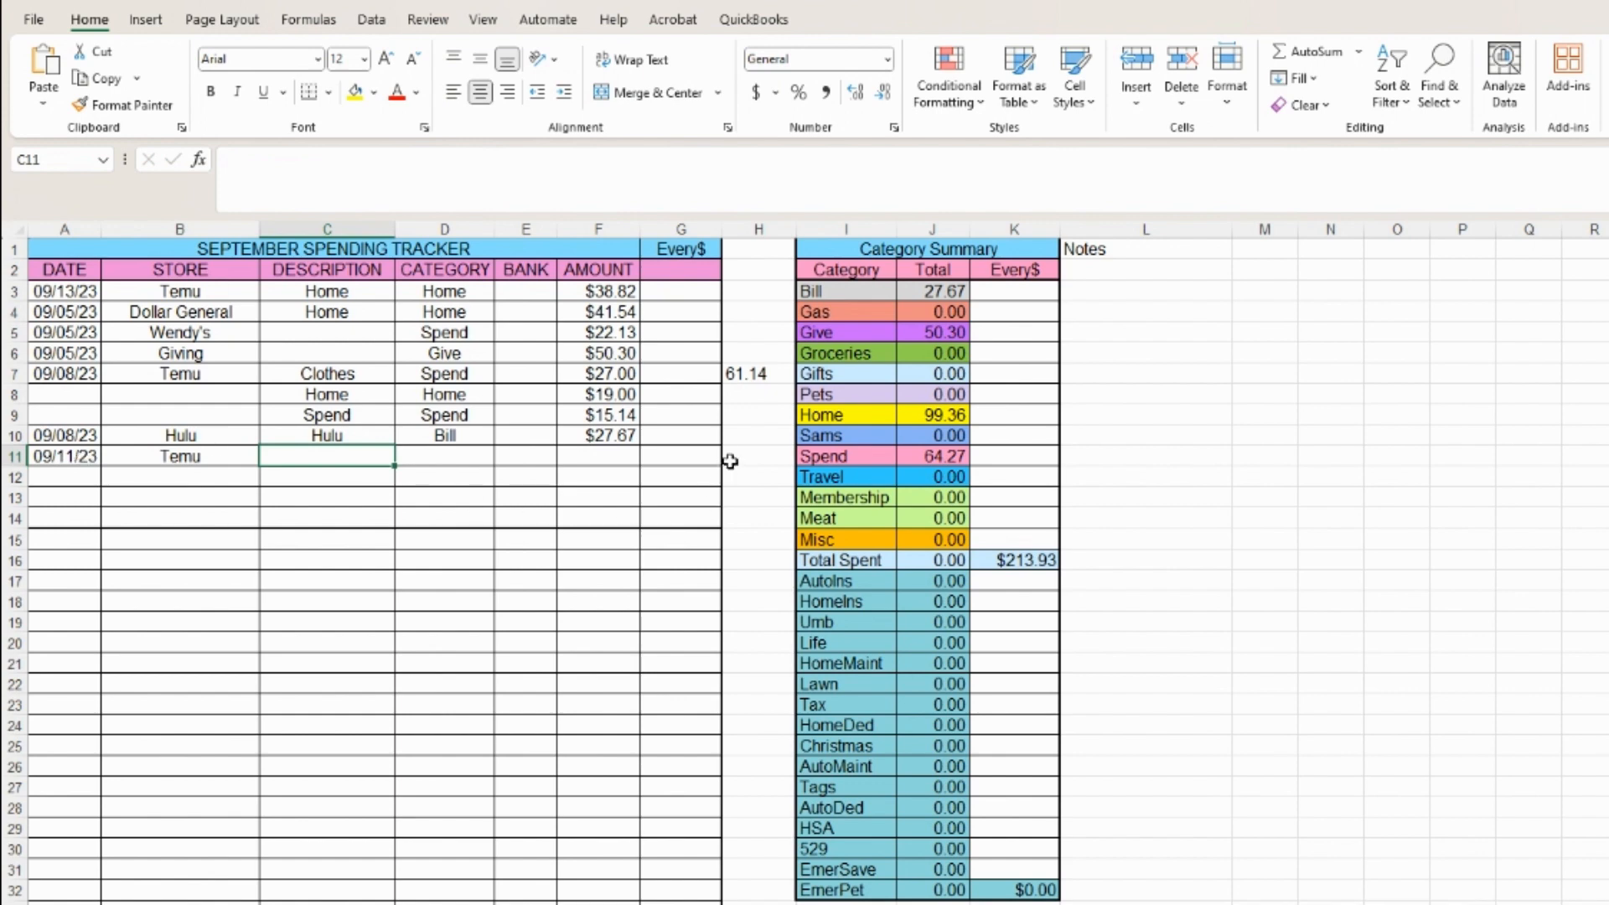
left_click(755, 454)
type("80.40")
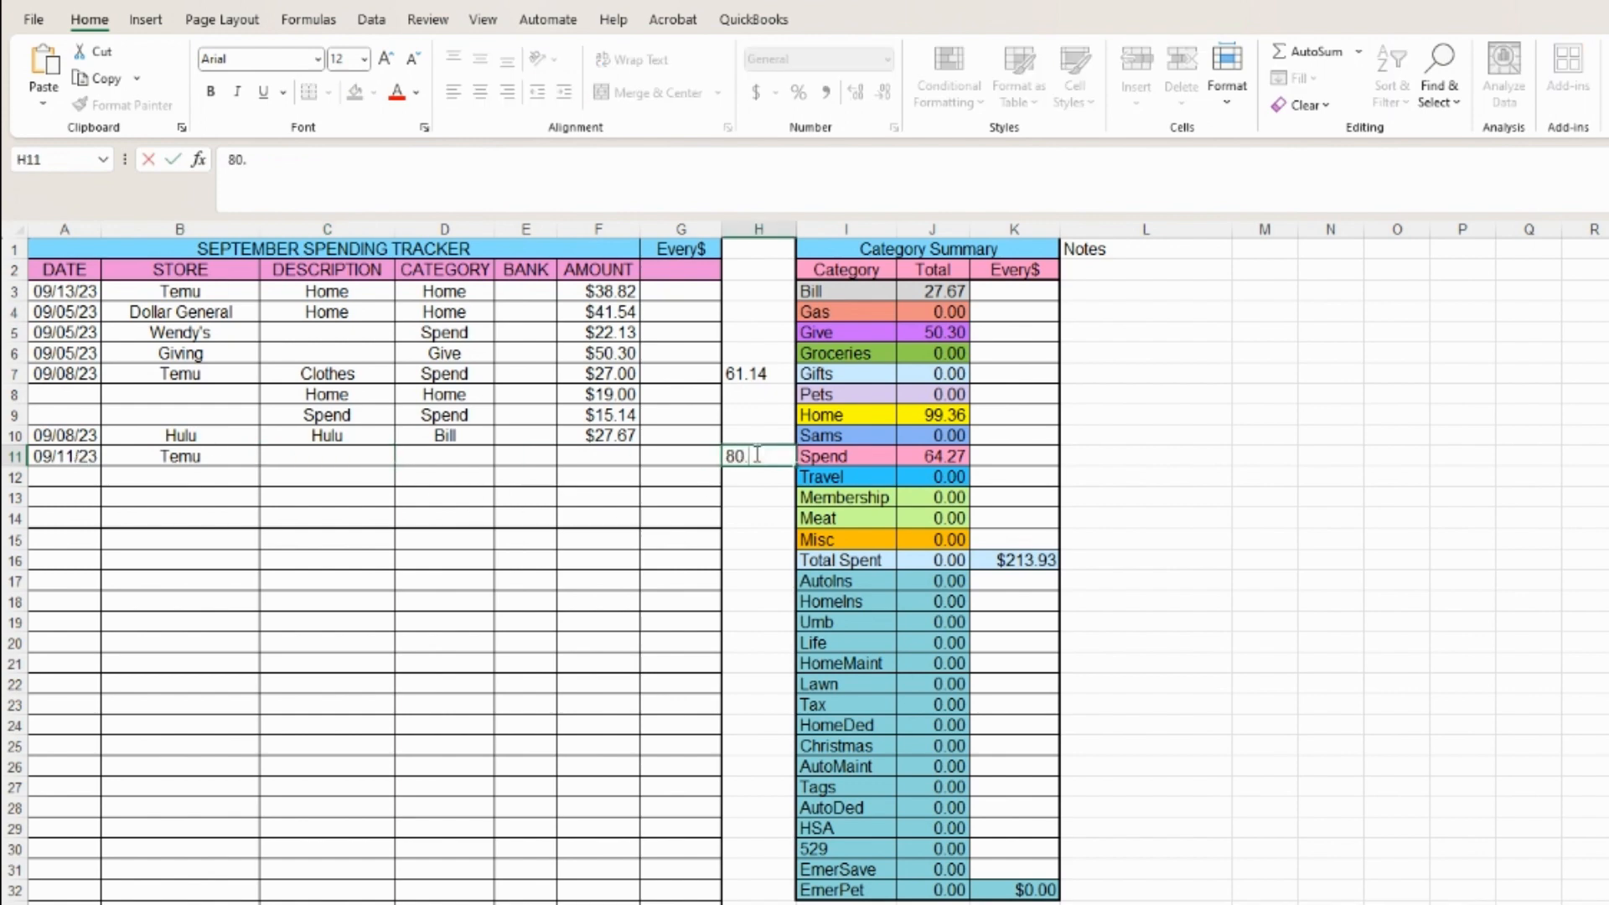
Describe the row 11 Temu purchase as Home, with category Home and an amount of 14.
left_click(346, 461)
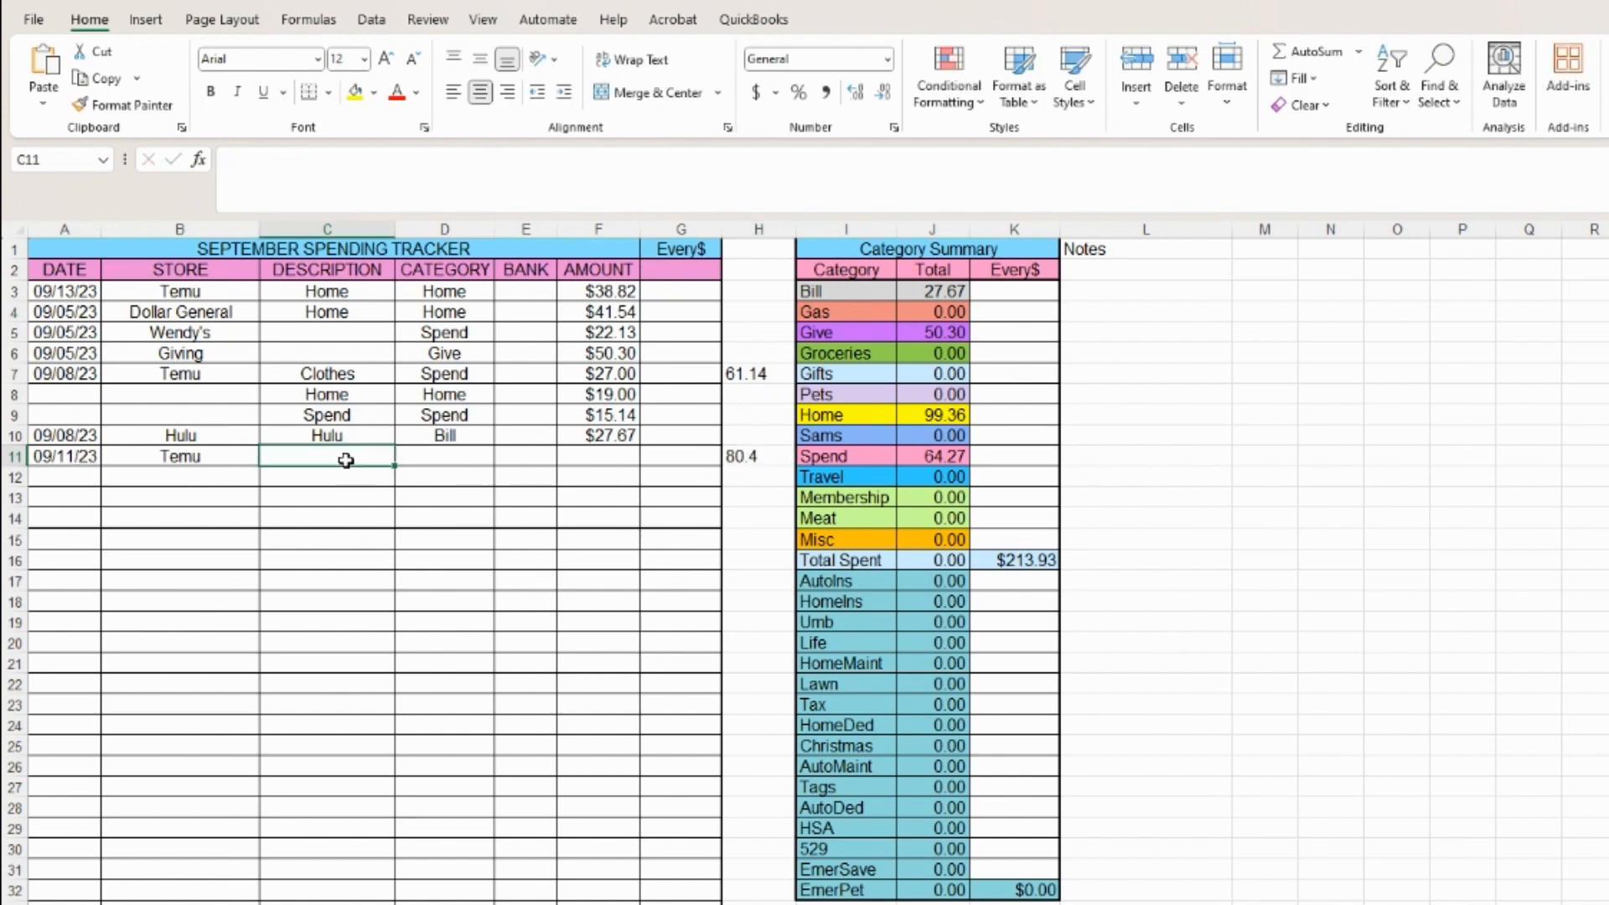
type("Home")
key("Tab")
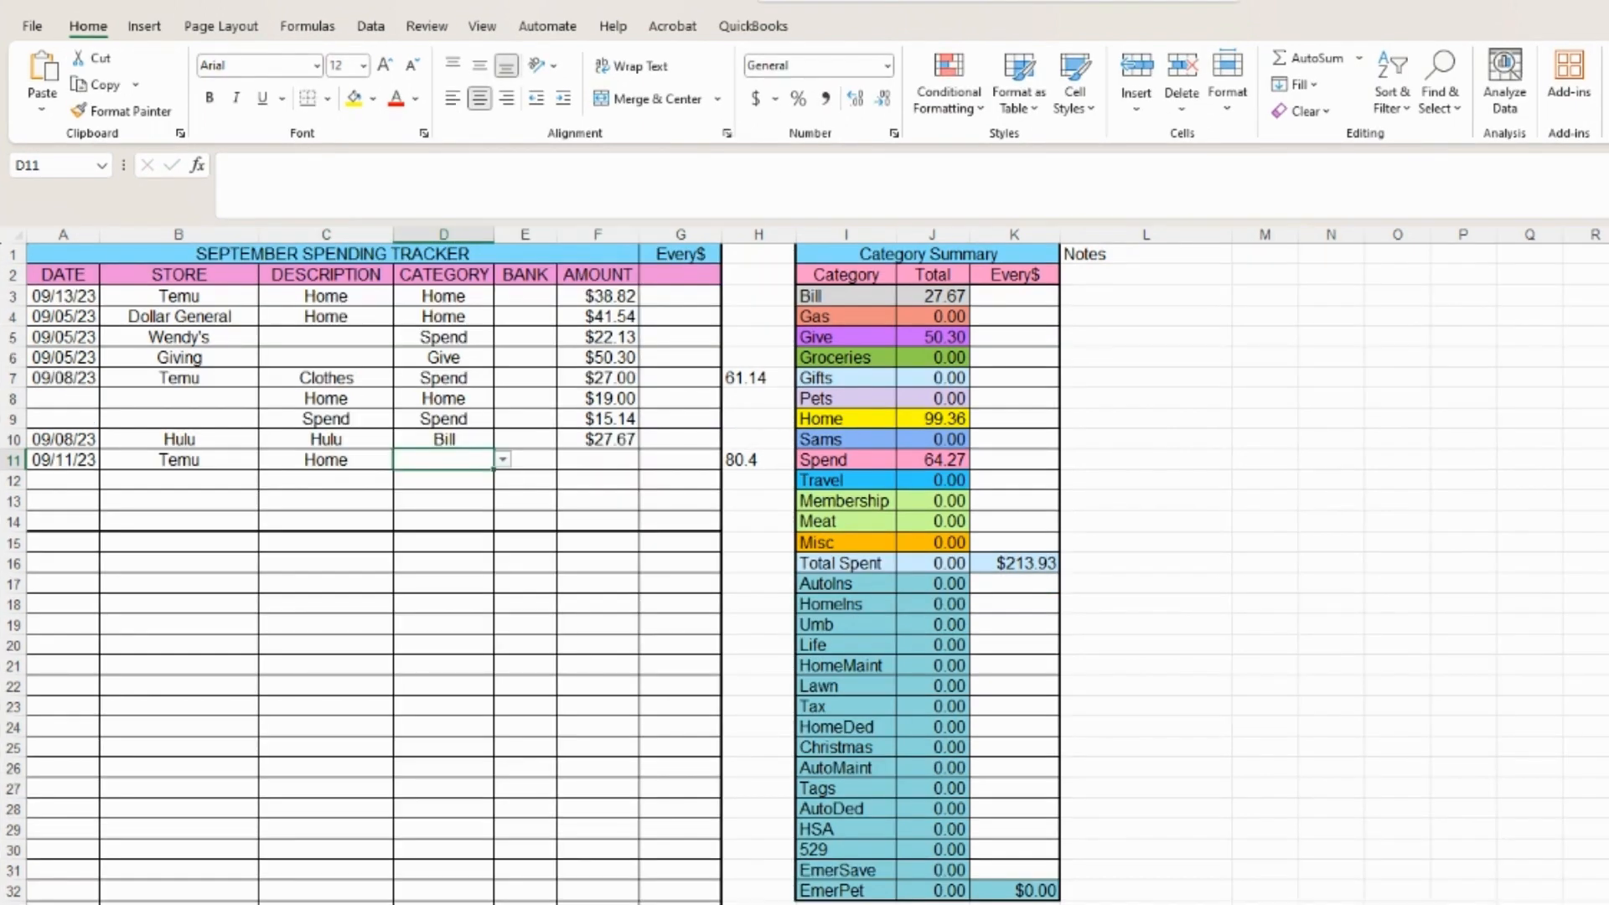
type("Home")
key("Tab")
key("Tab")
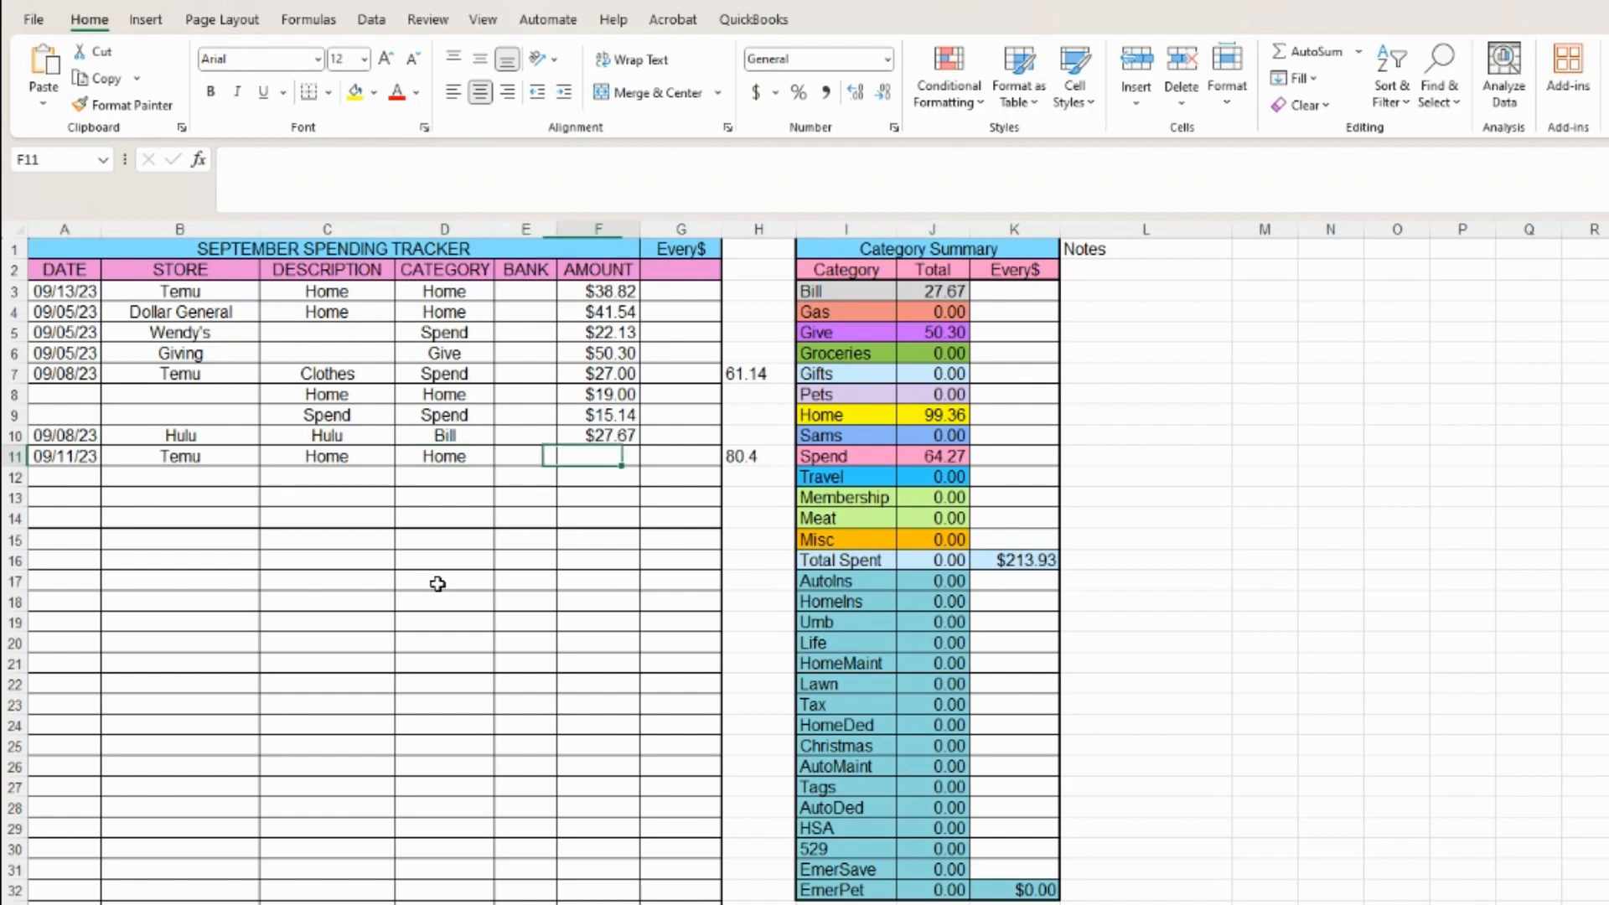
type("14")
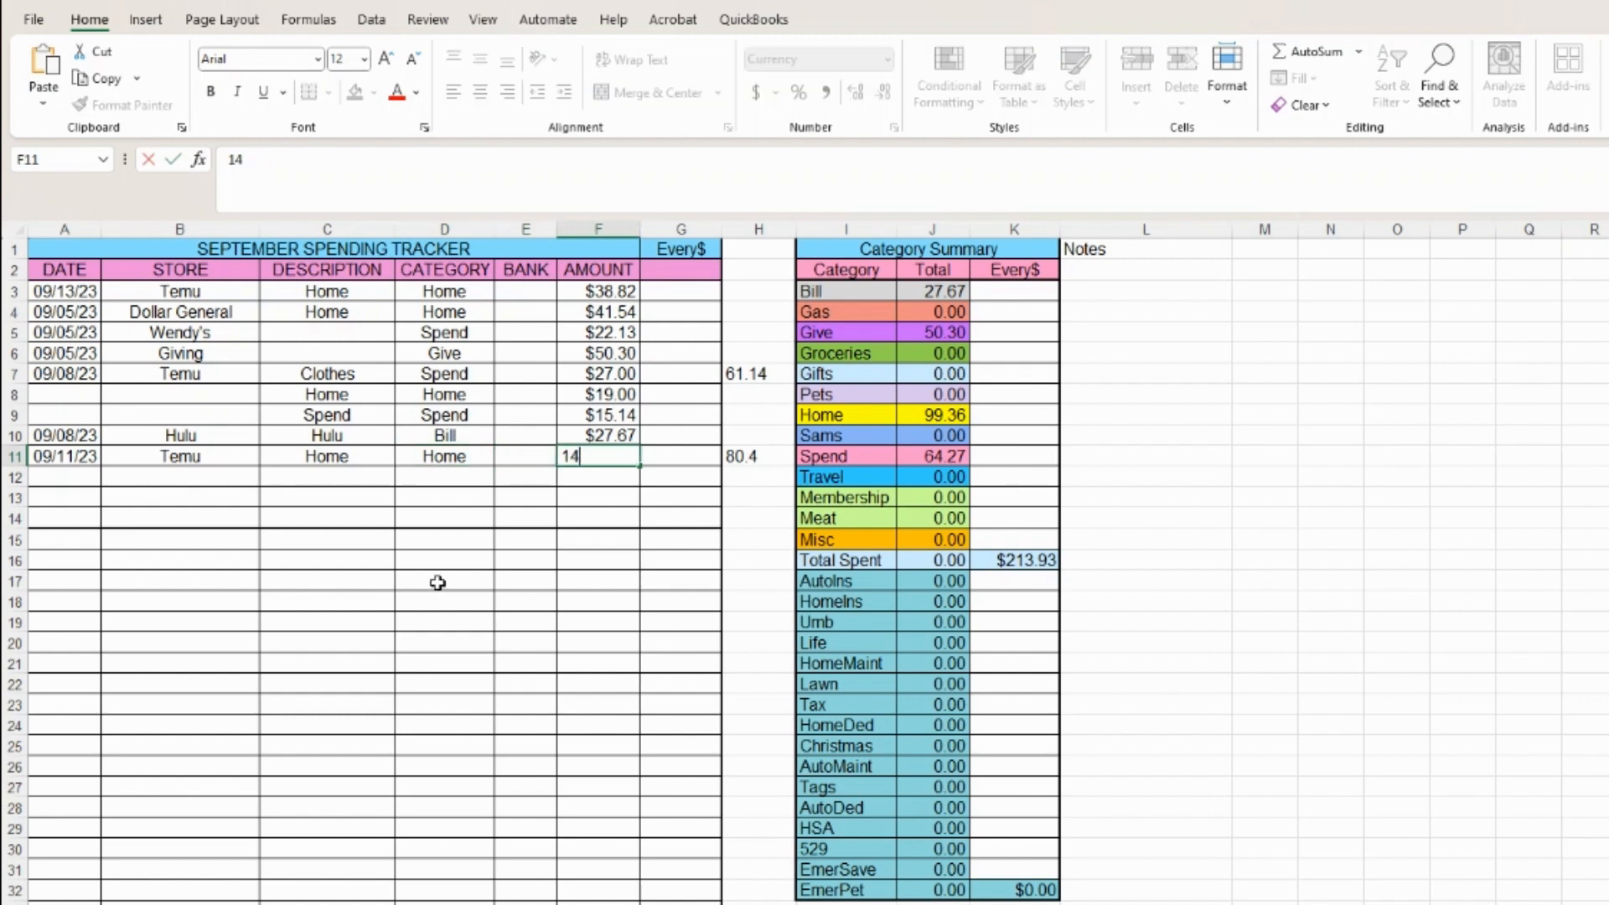
Start a split line in row 12 with the description Clothes.
left_click(327, 476)
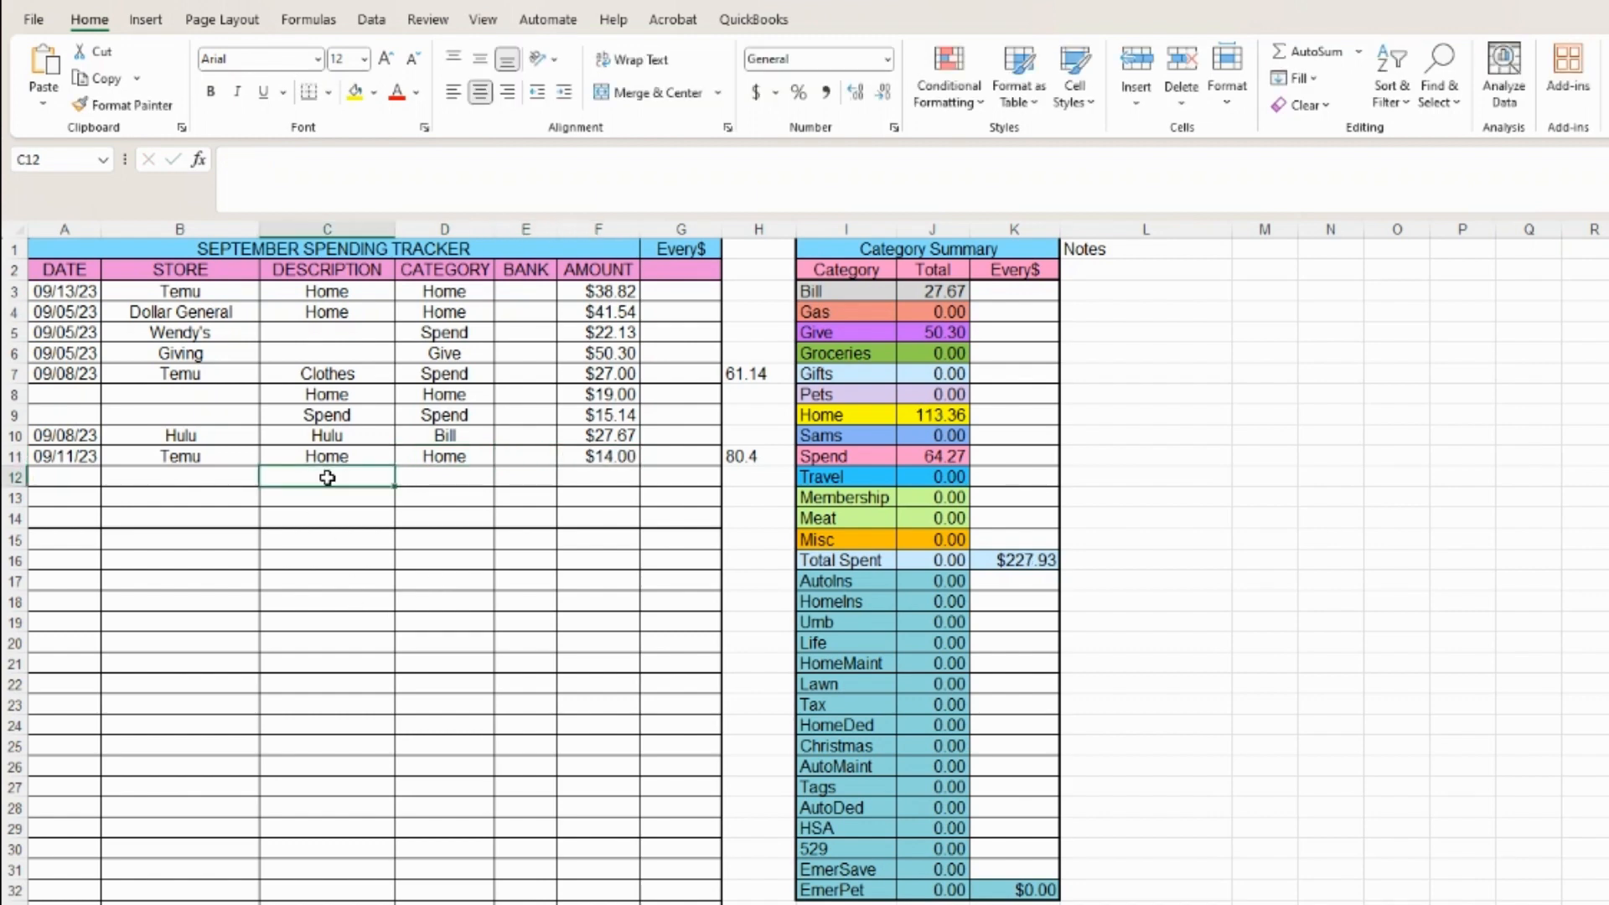
type("Clothes")
key("Tab")
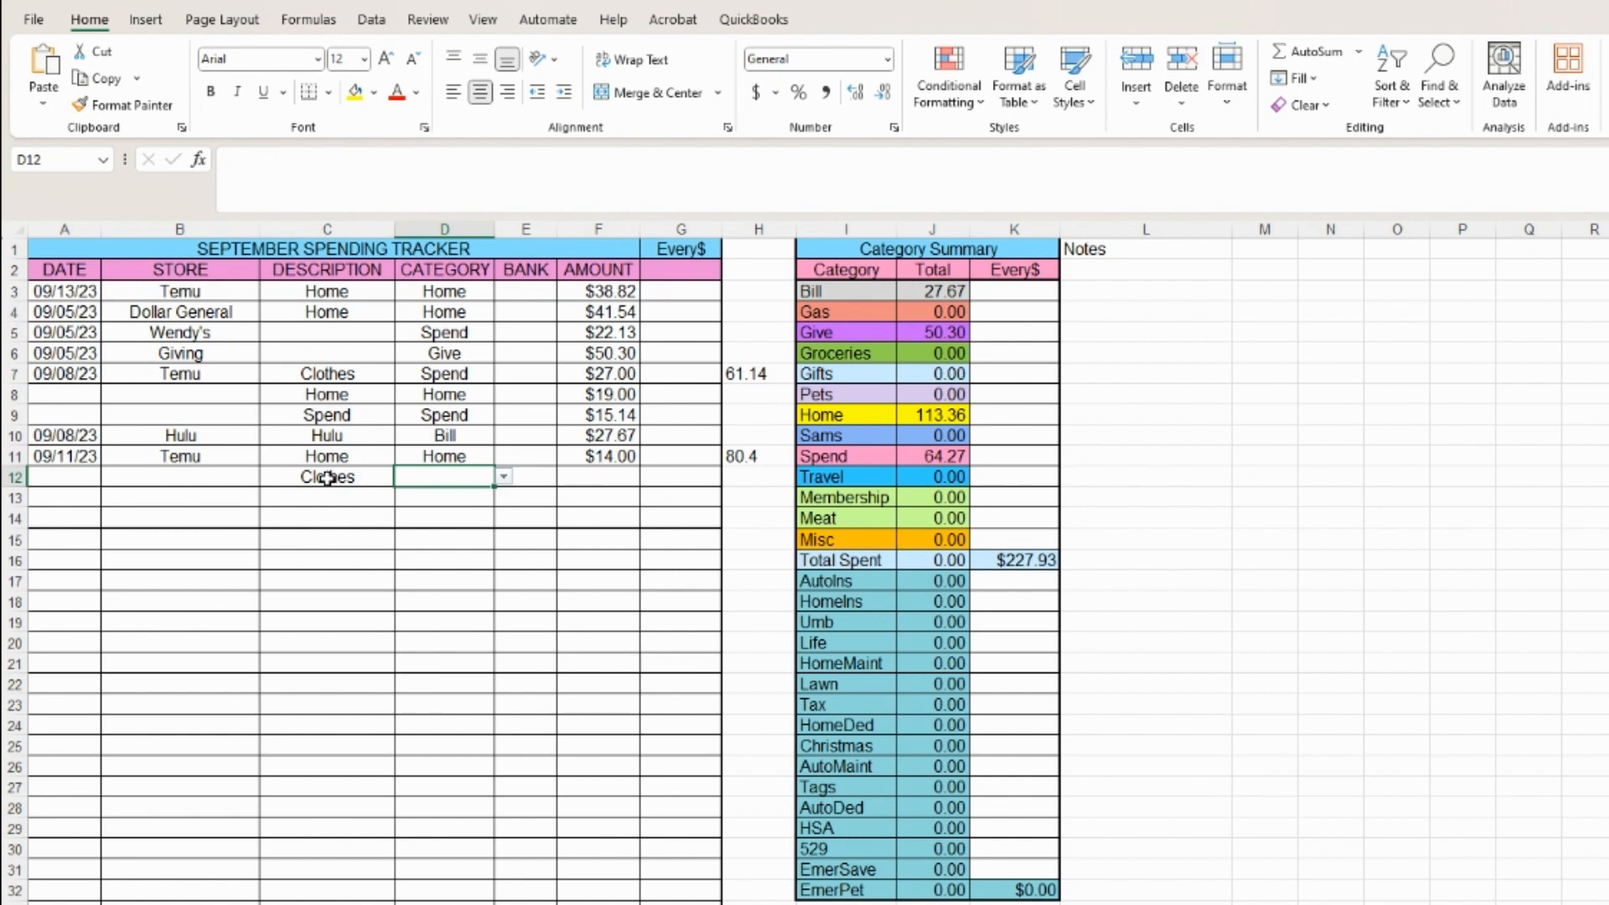
type("66.40")
key("BackSpace")
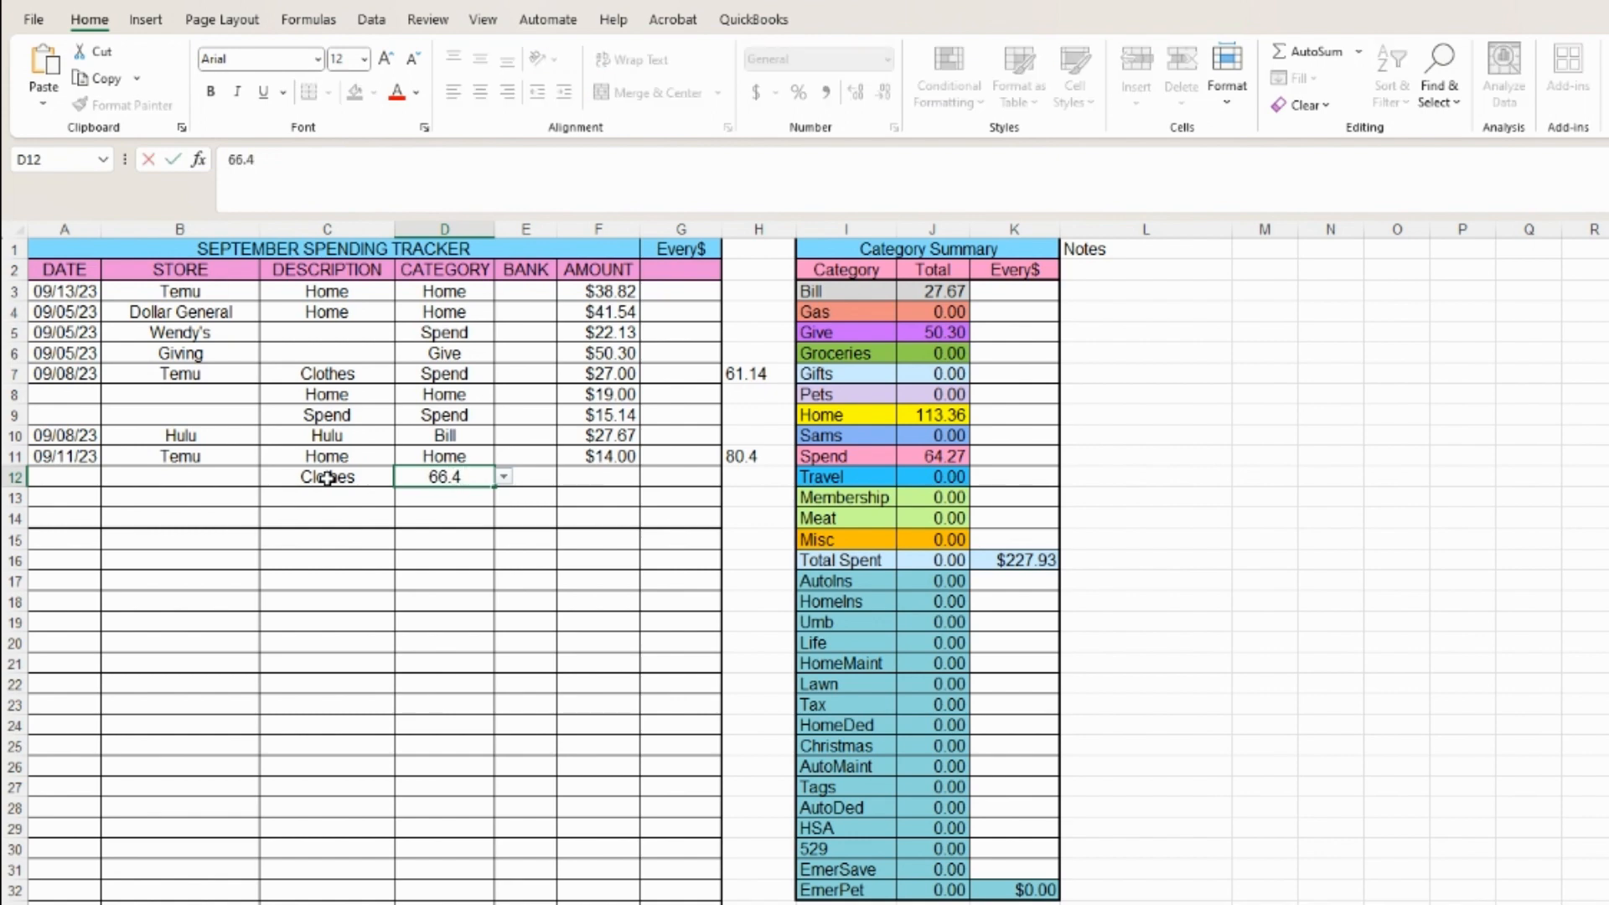
key("BackSpace")
key("BackSpace")
key("BackSpace")
key("BackSpace")
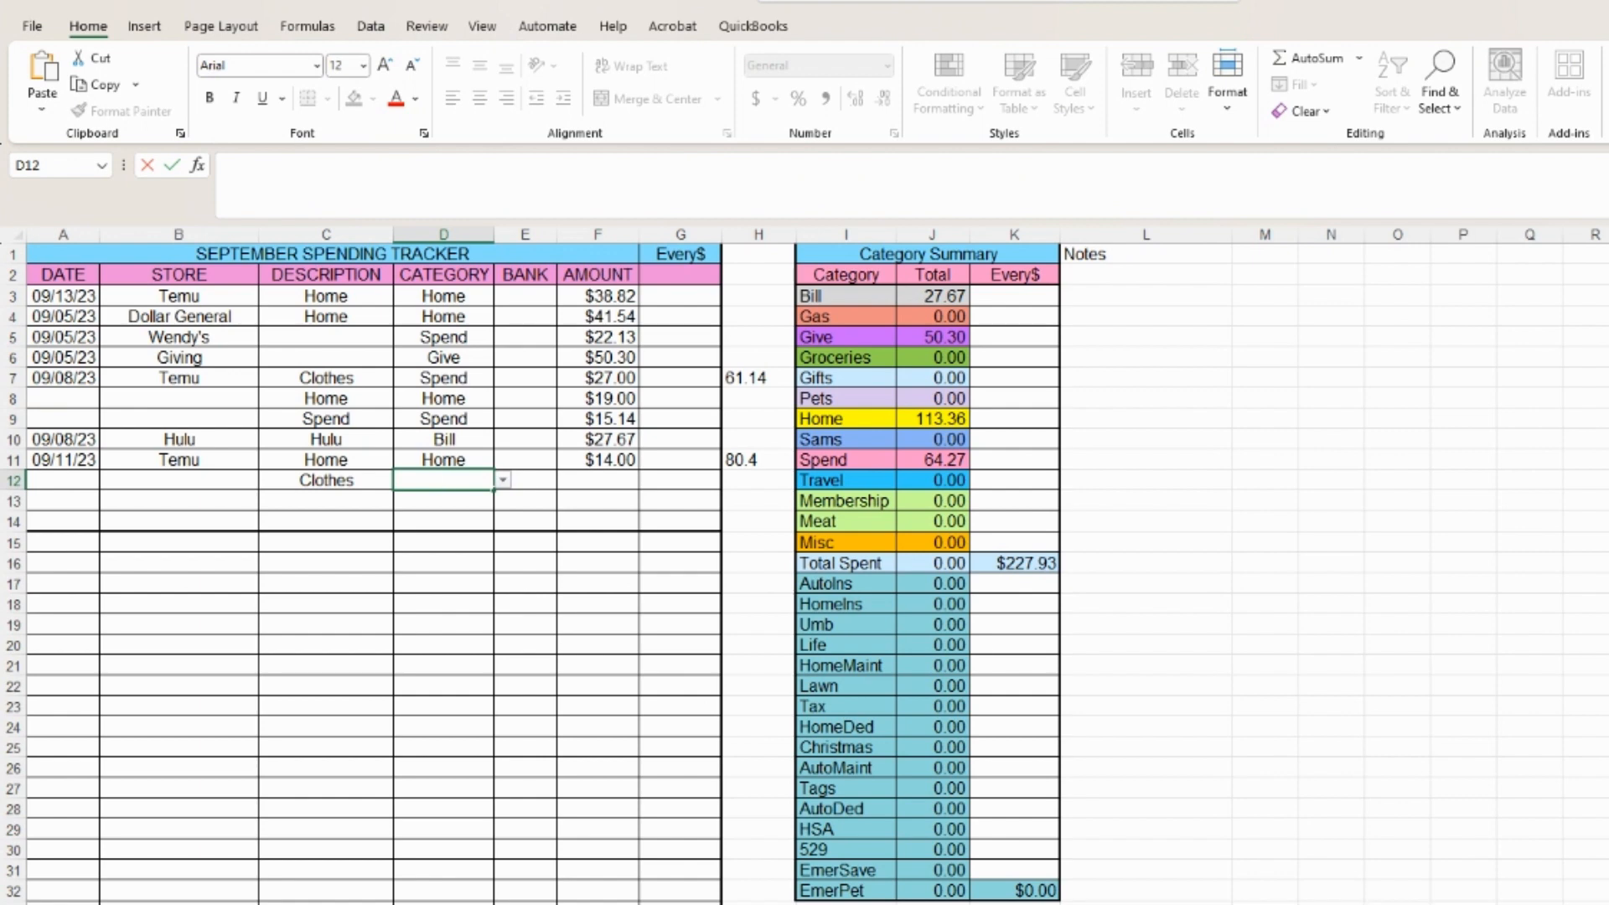
Assign the row 12 Clothes line to category Spend with an amount of 66.40.
type("Spend")
key("Tab")
key("Tab")
type("6")
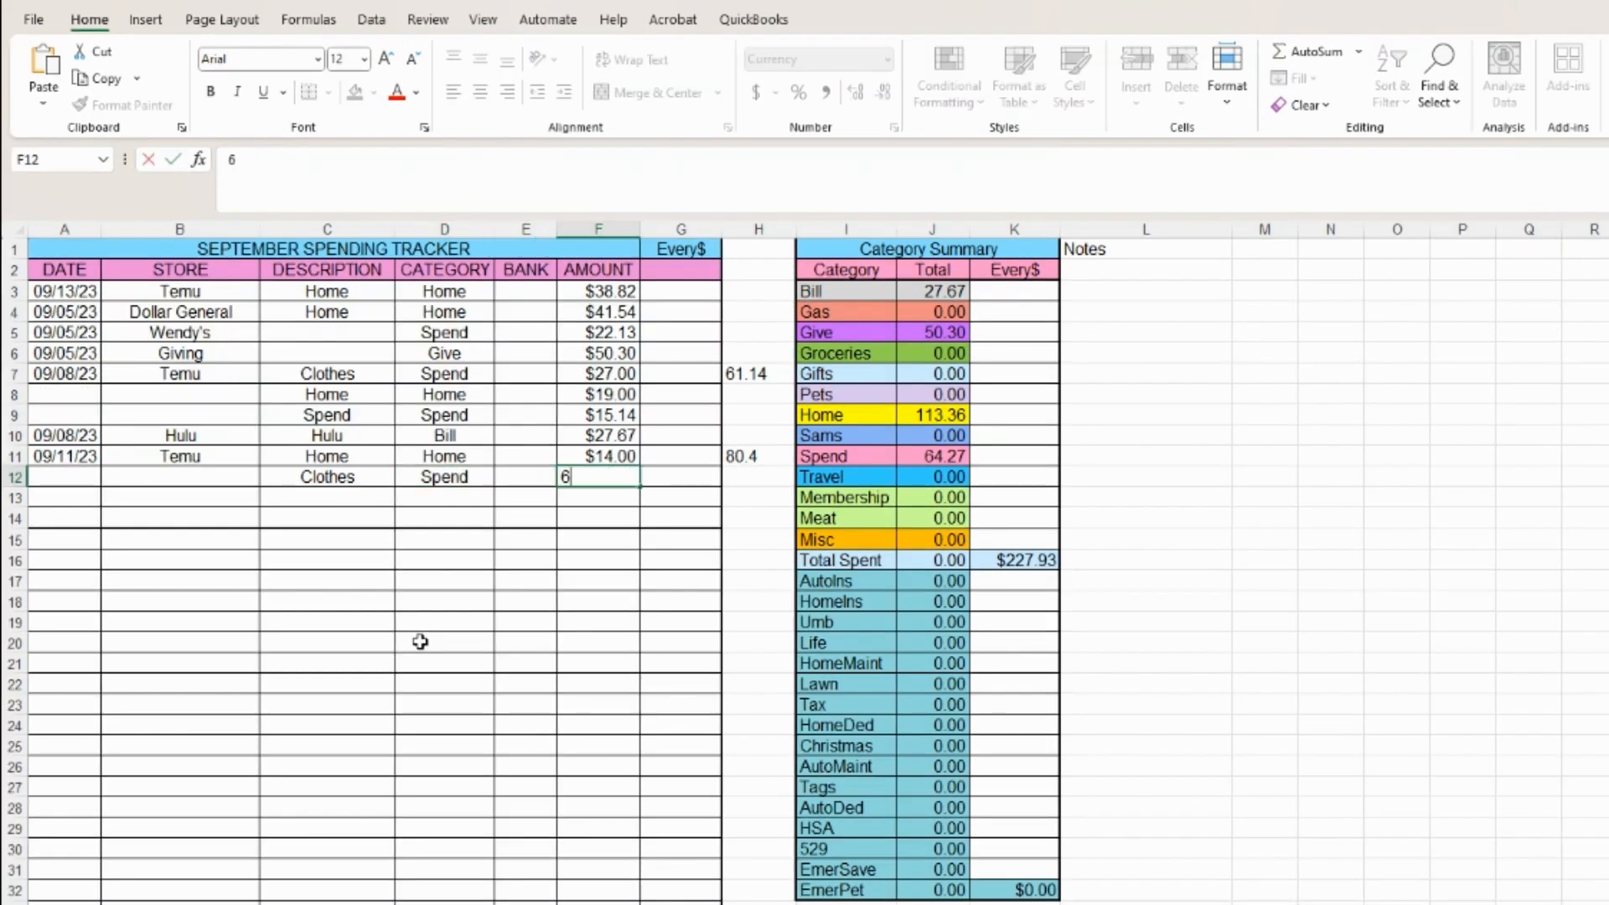
type("6.40")
key("Tab")
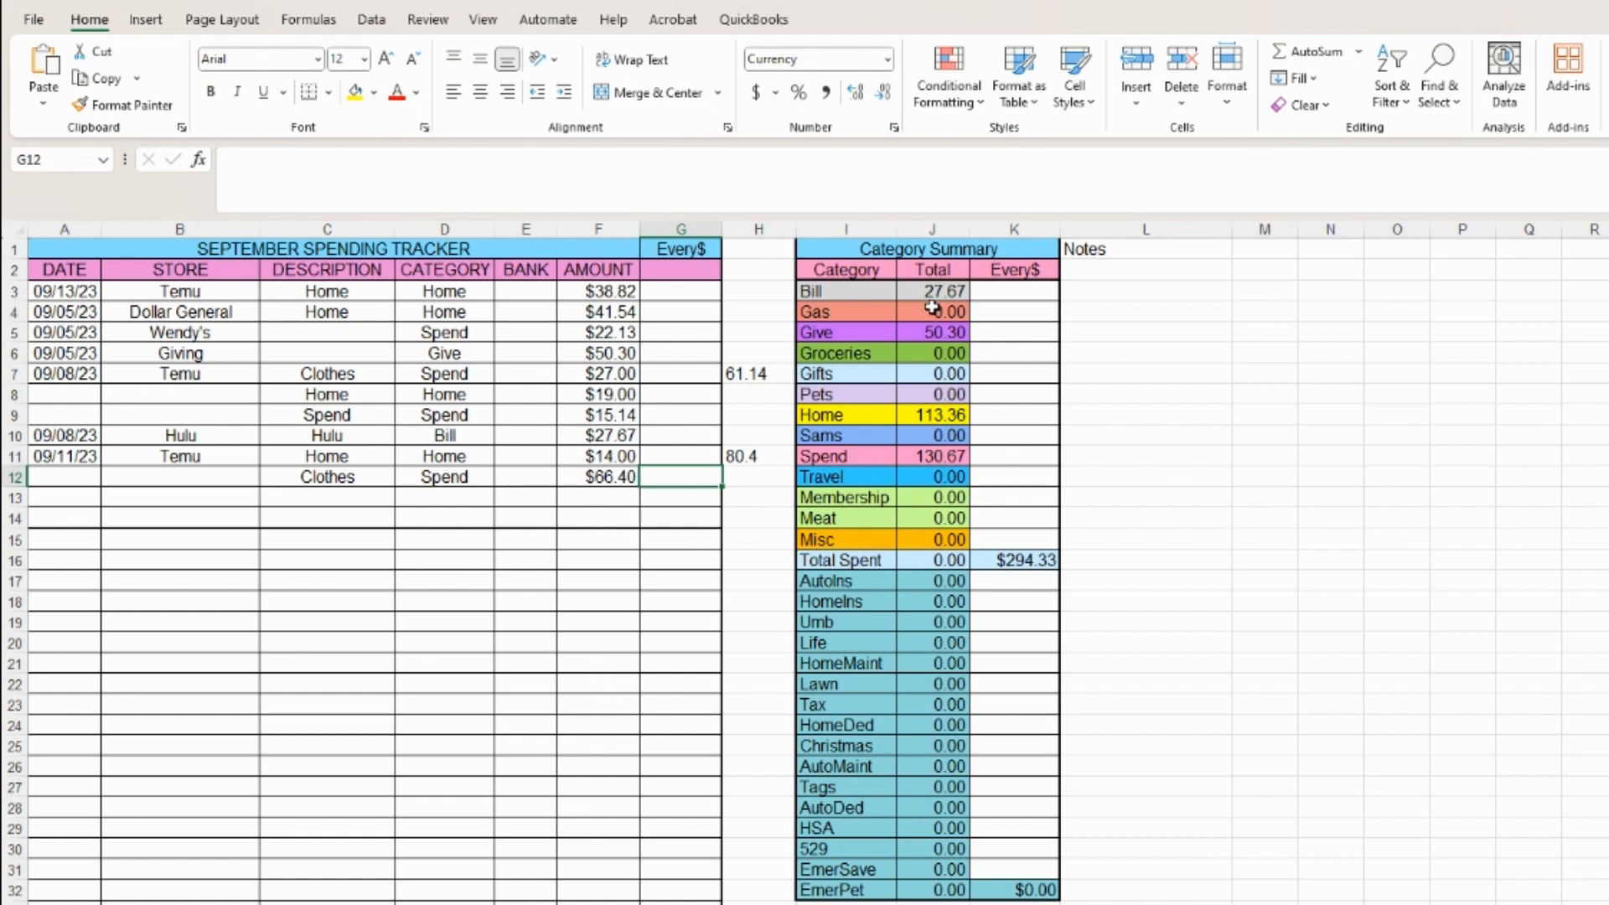
Start a new entry in row 13 with date 09/13/, store Walmart and description groceries.
left_click(76, 500)
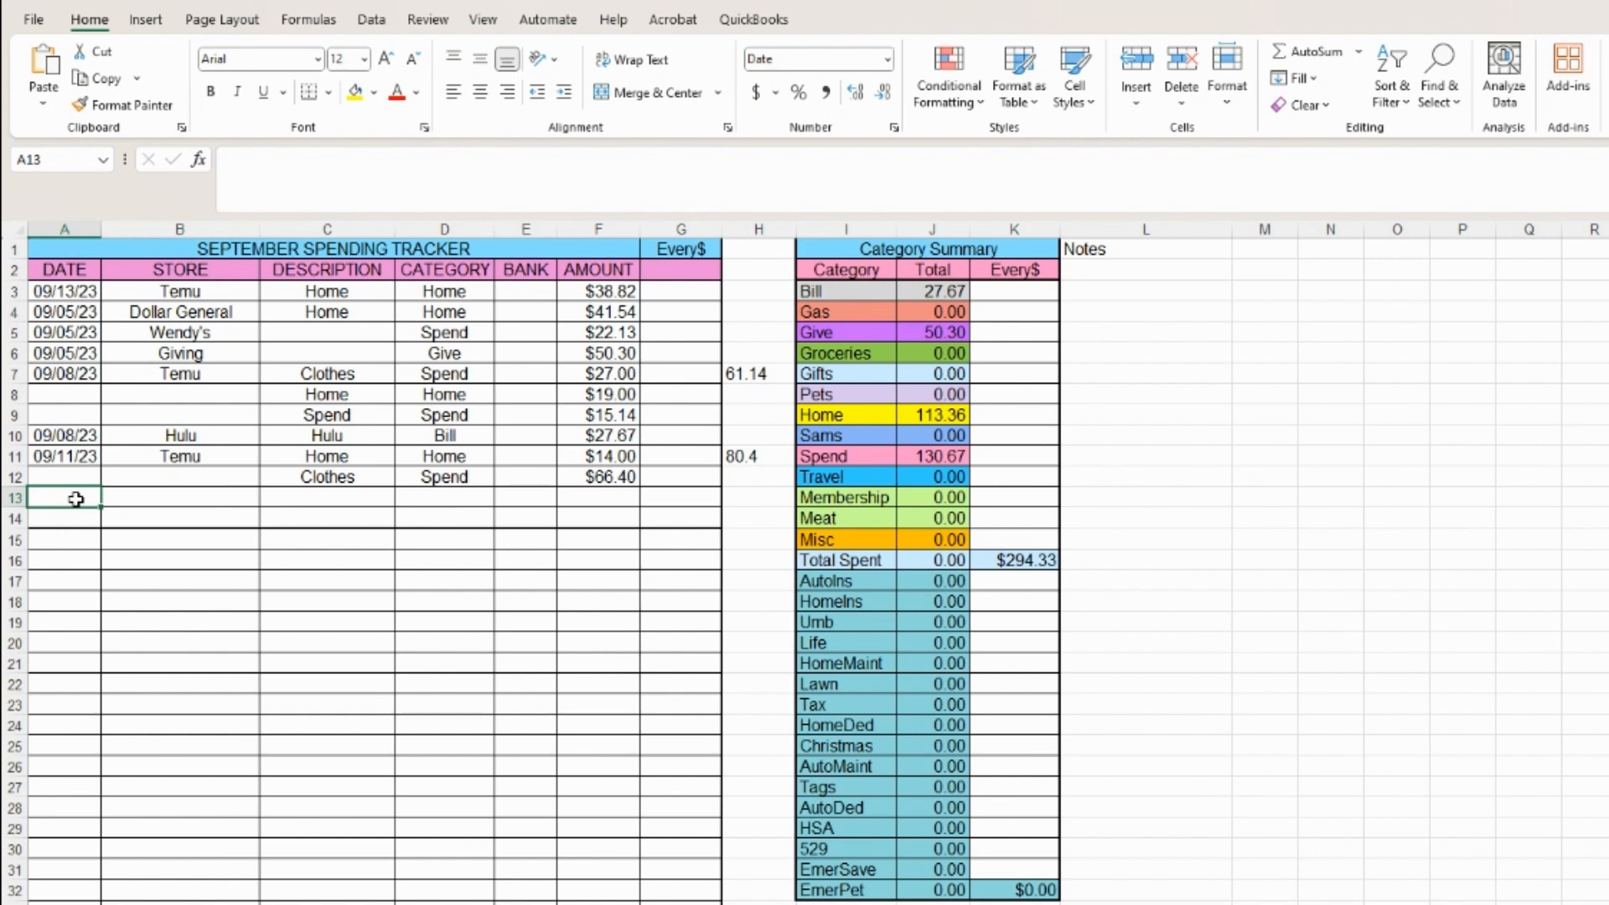
type("09/13/")
key("Tab")
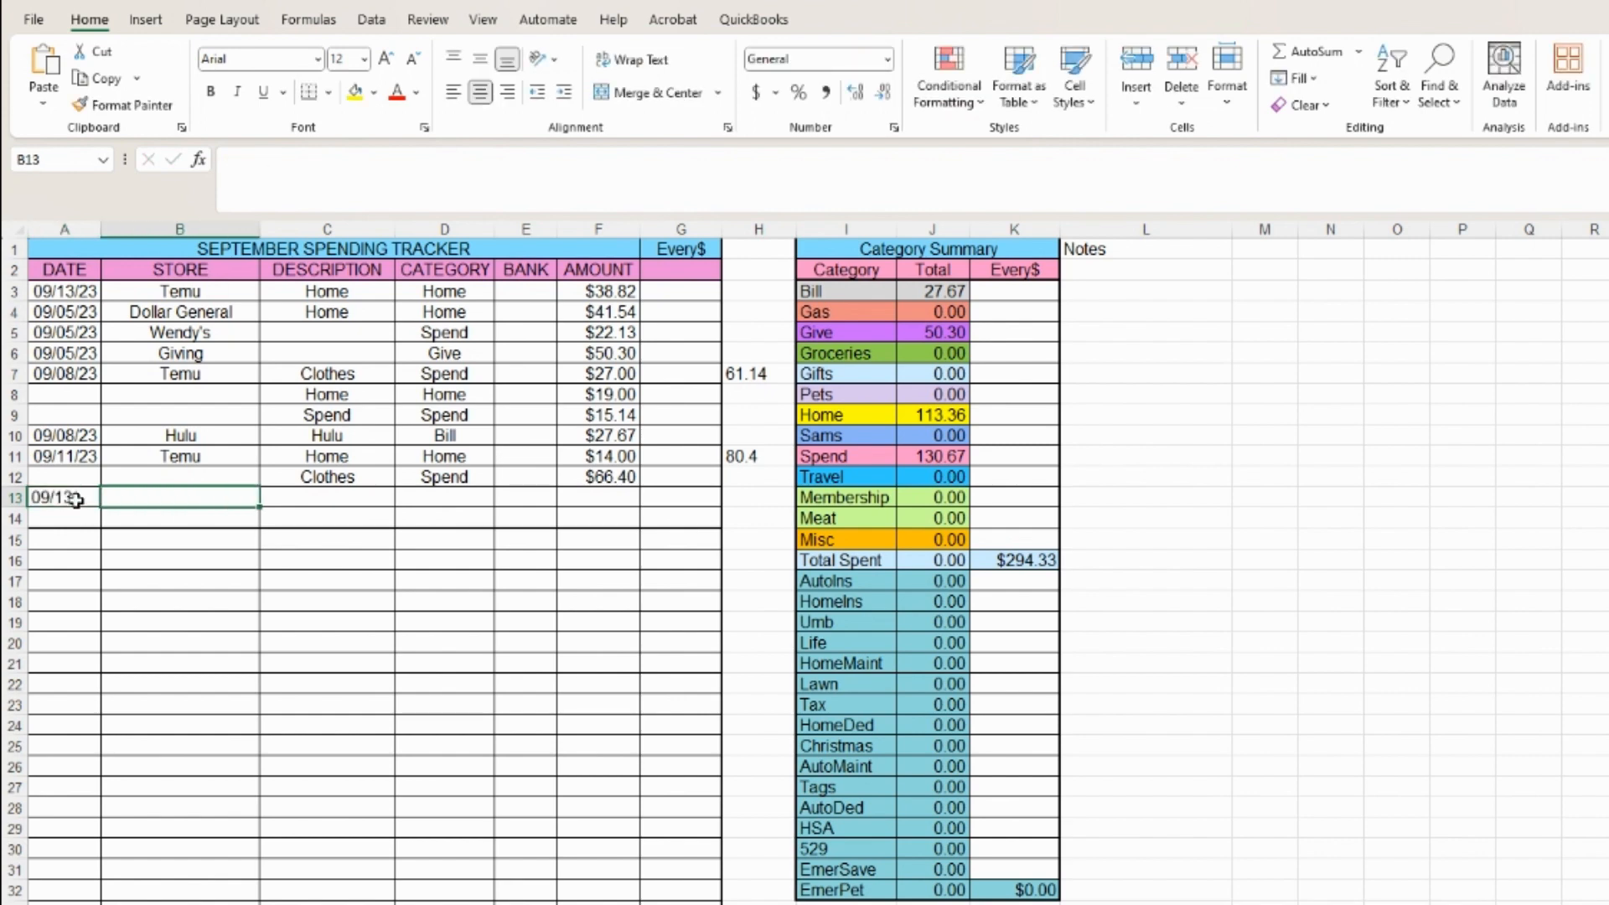
type("Walmart")
key("Tab")
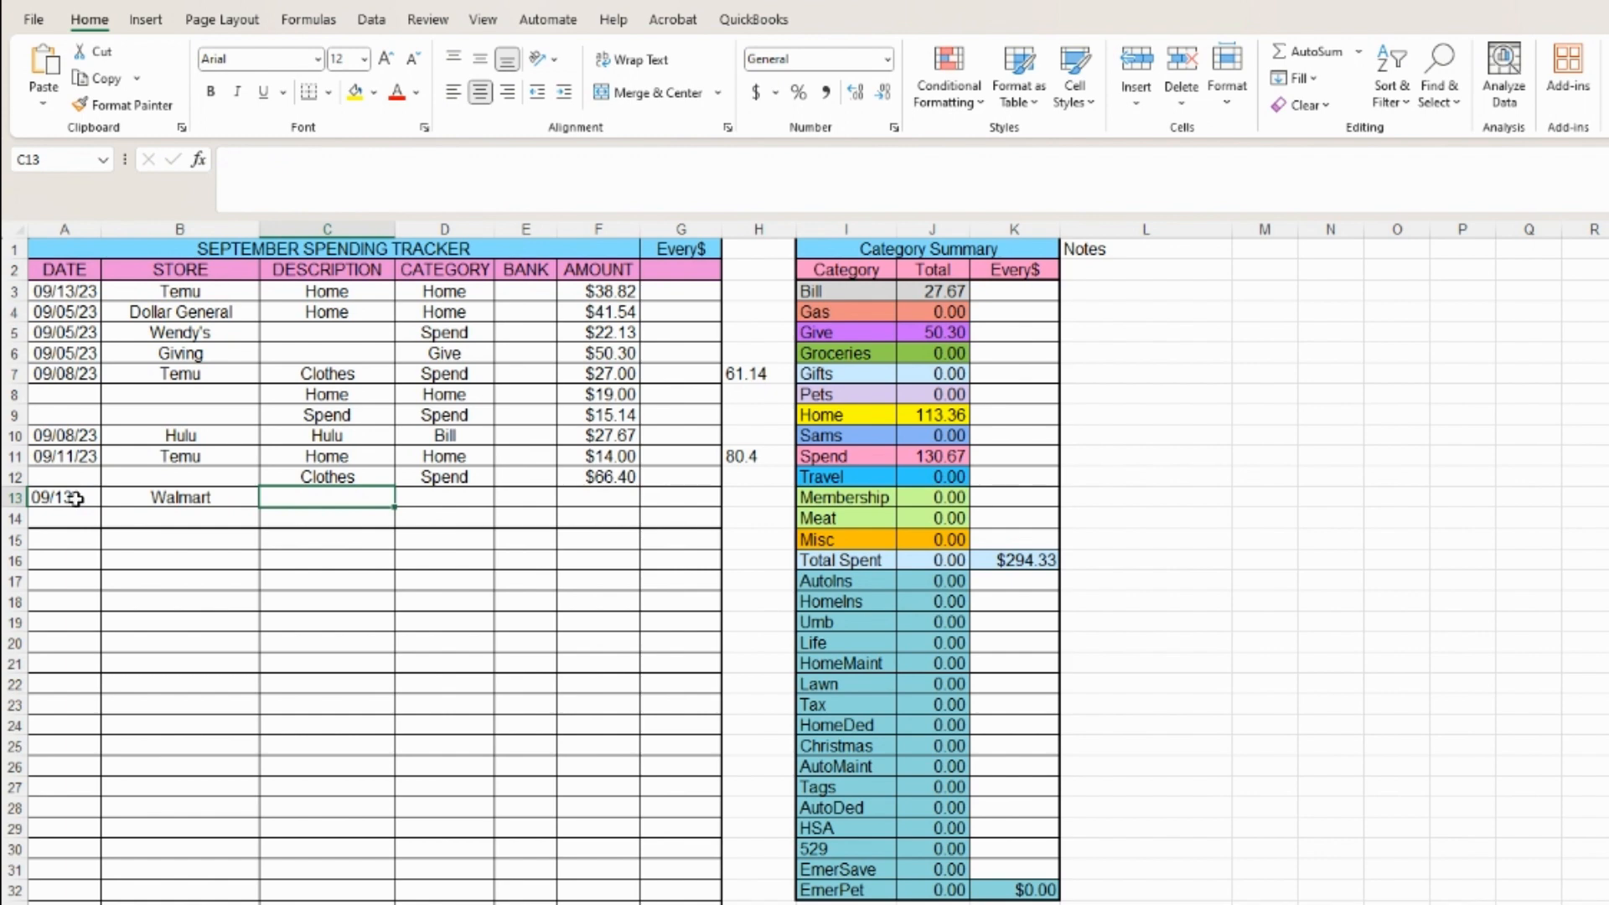
type("groceries")
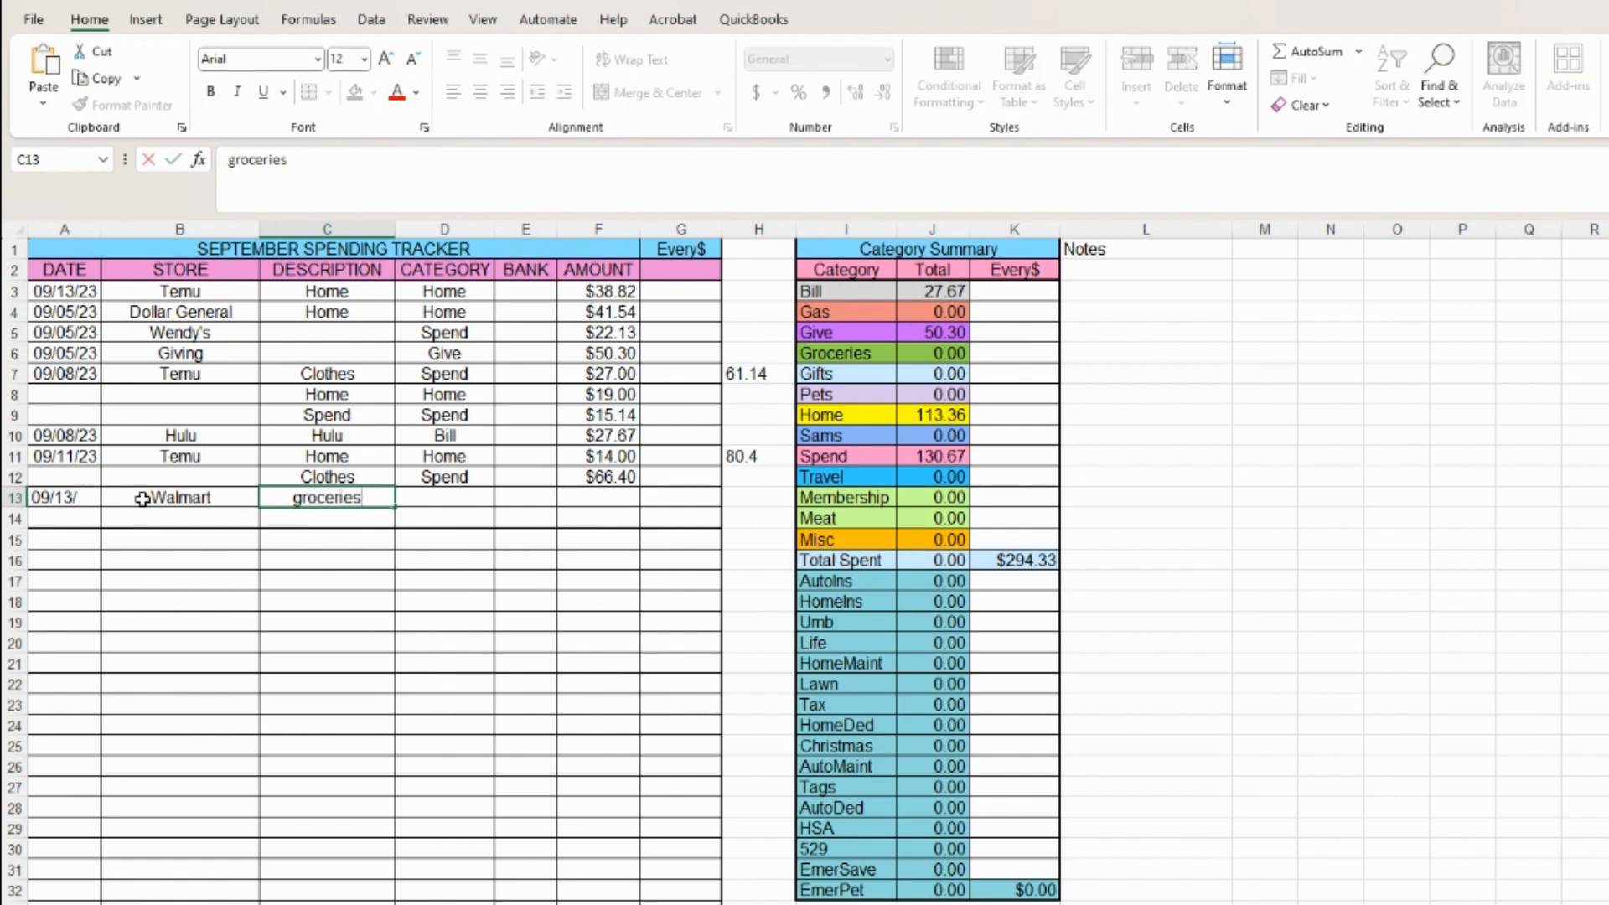
Assign the row 13 Walmart purchase to category Groceries with an amount of 60.39.
left_click(465, 497)
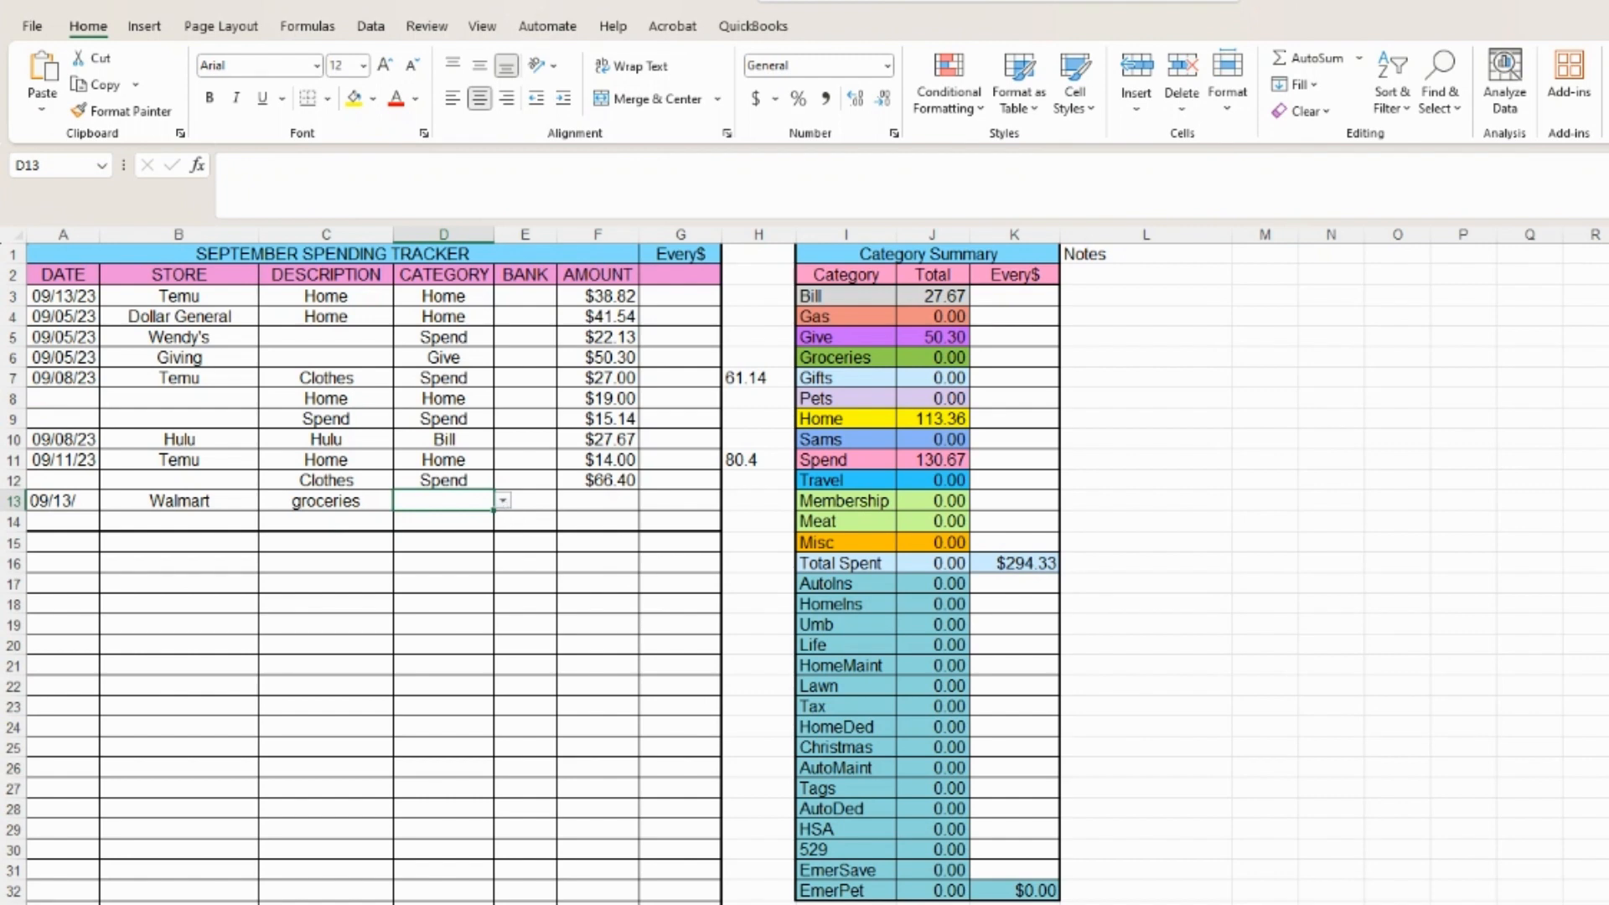
left_click(445, 575)
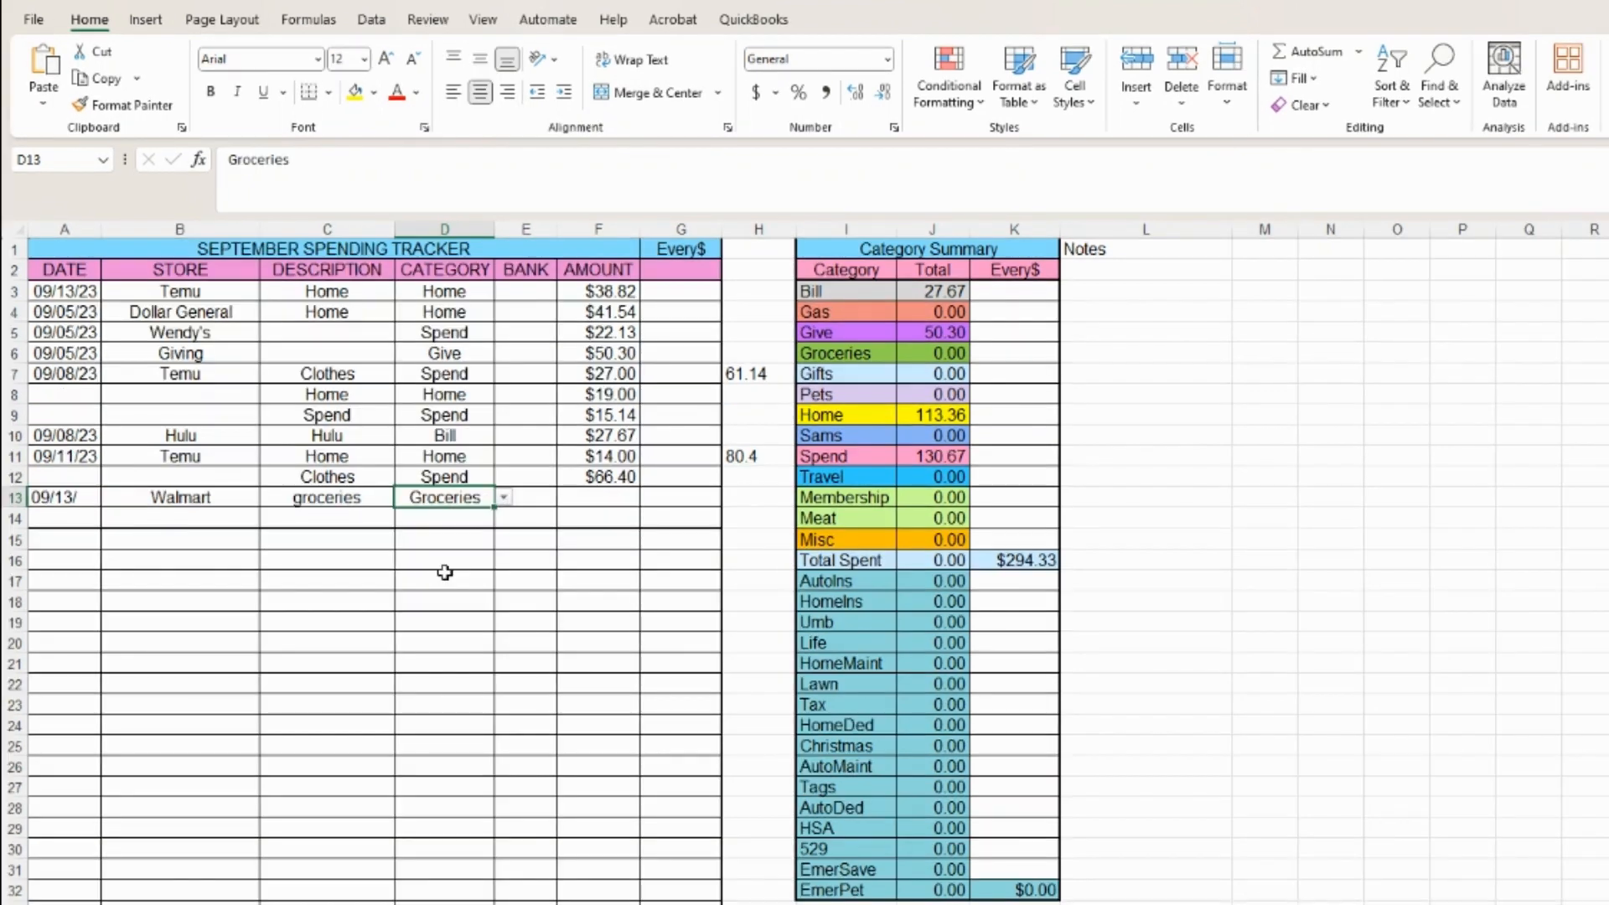
key("Tab")
key("Tab")
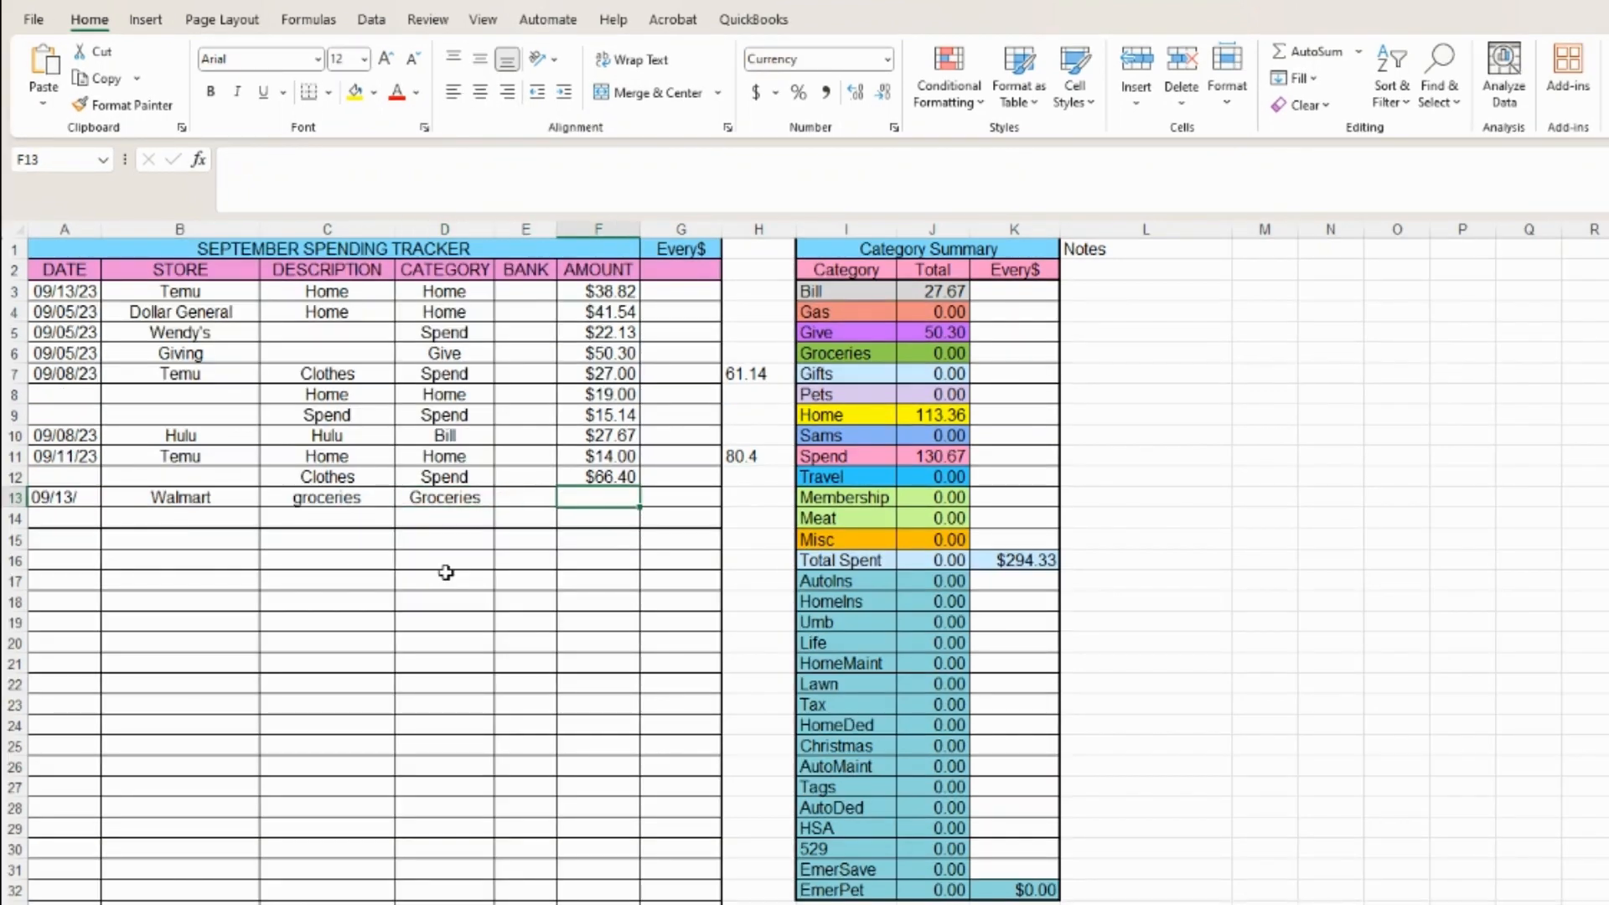
type("60.")
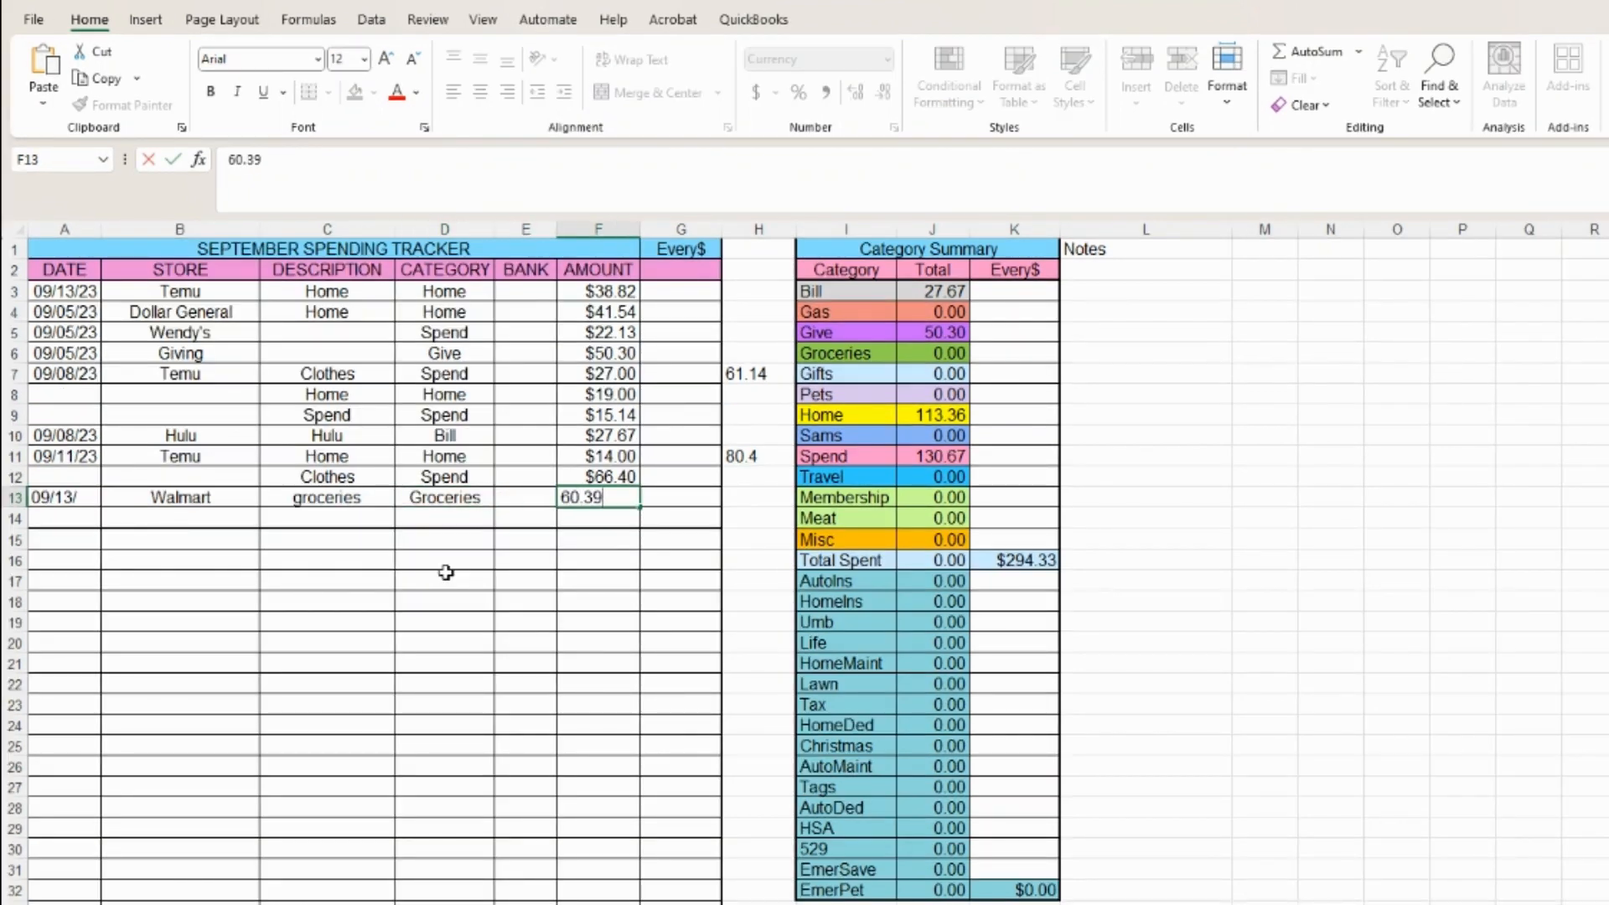
type("39")
key("Tab")
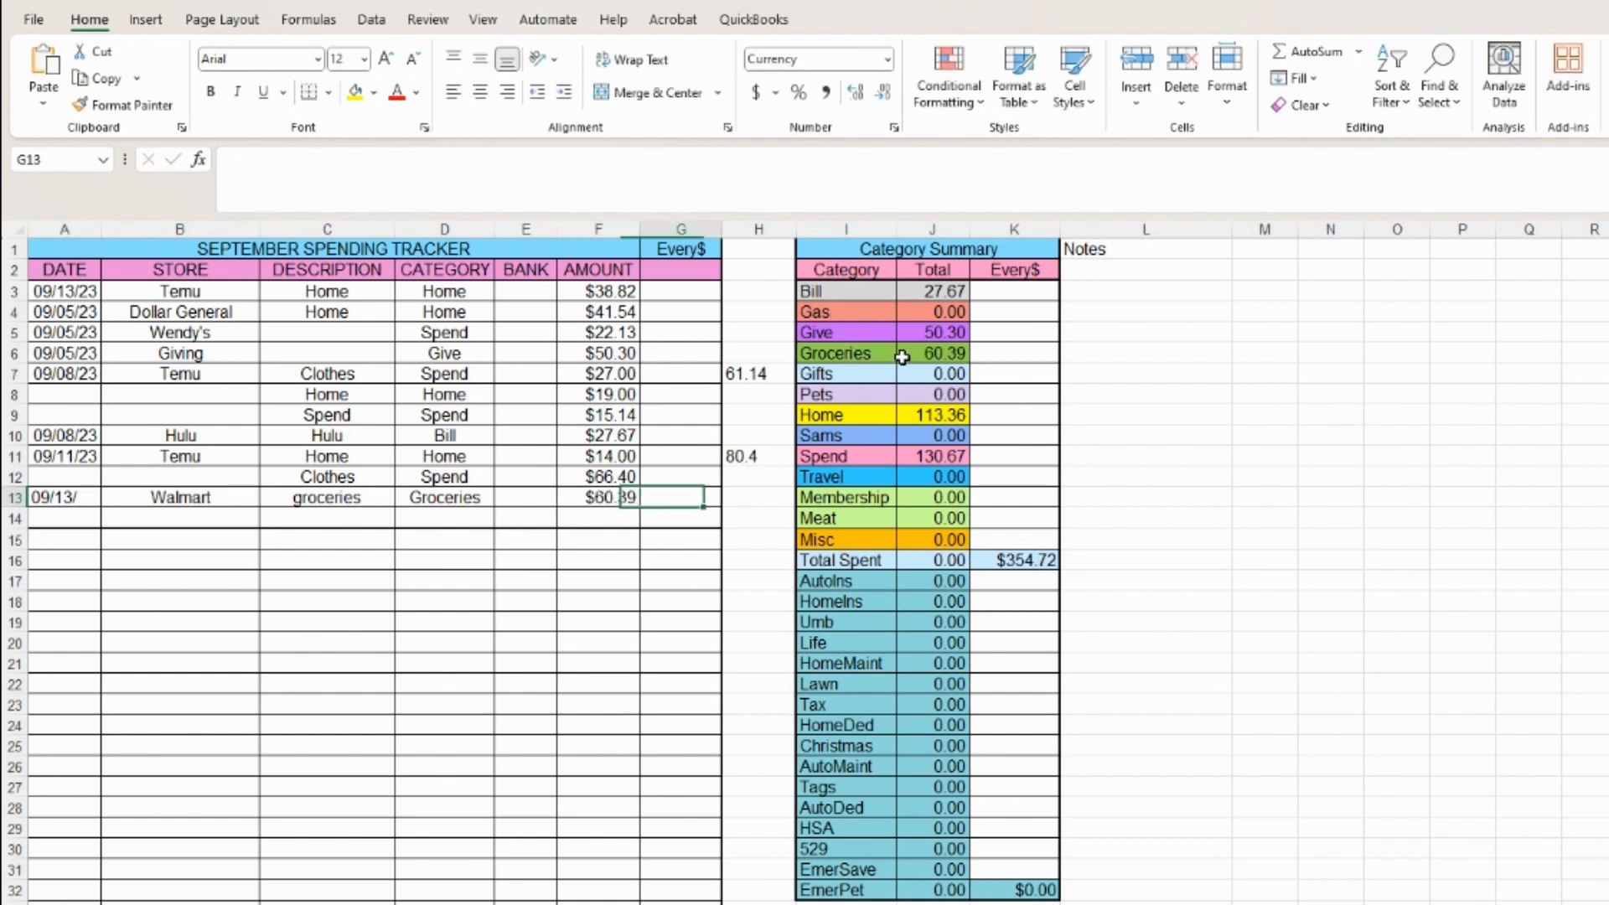
Complete the row 13 Walmart date so it reads 09/13/23.
left_click(83, 504)
left_click(303, 161)
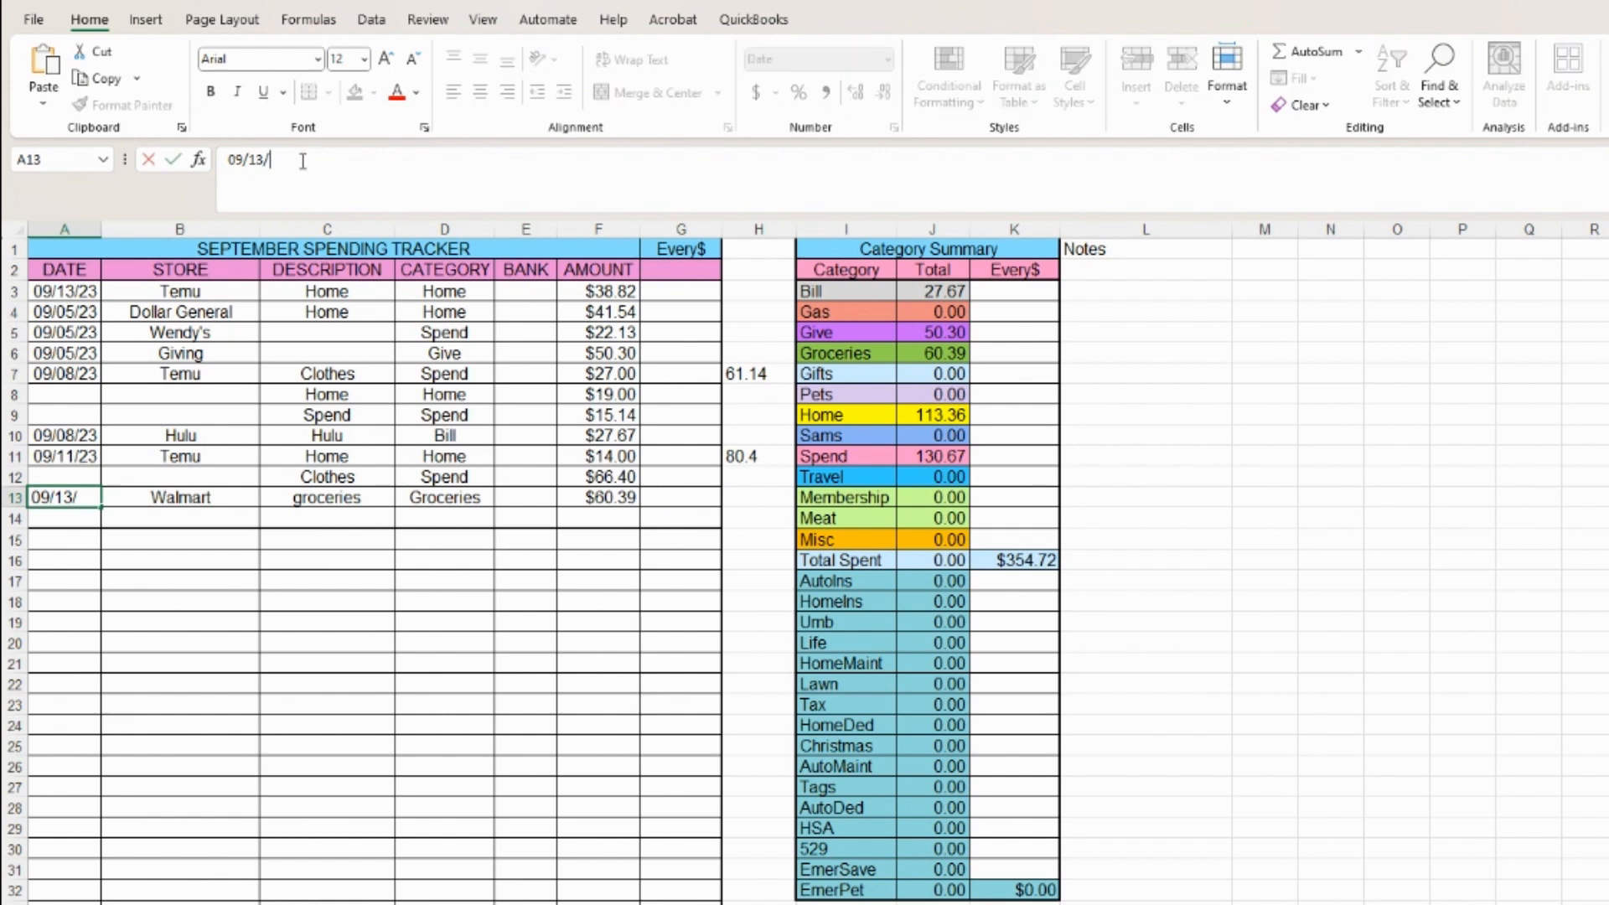
type("23")
key("Return")
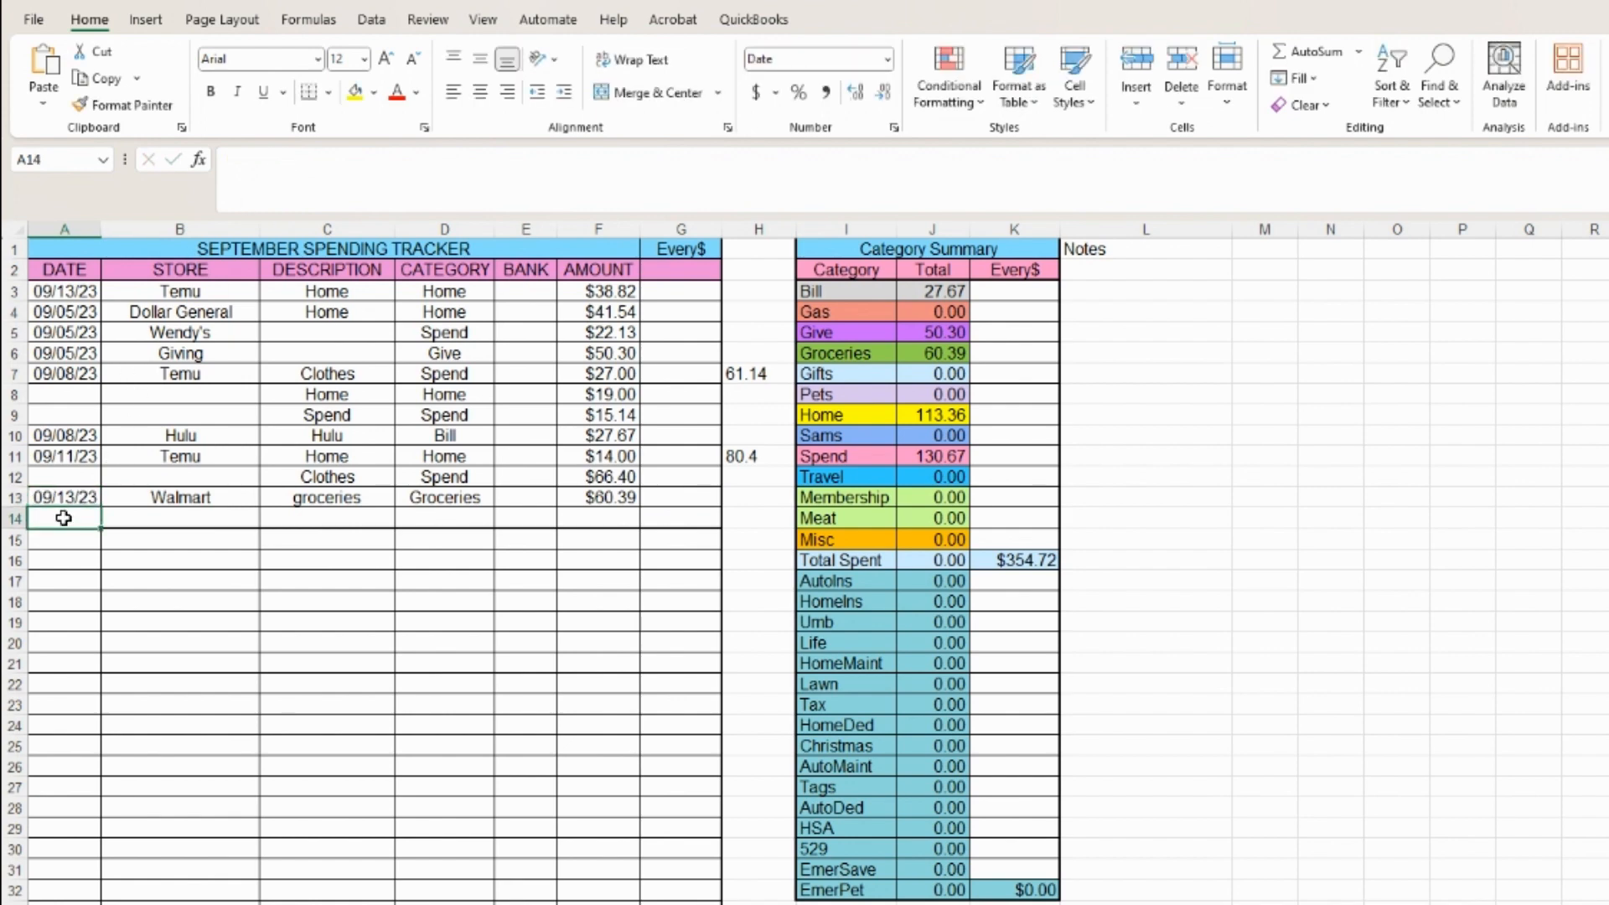
Start a new entry in row 14 with date 09/14/23, store Walmart and description gift.
type("09/14/23")
key("Tab")
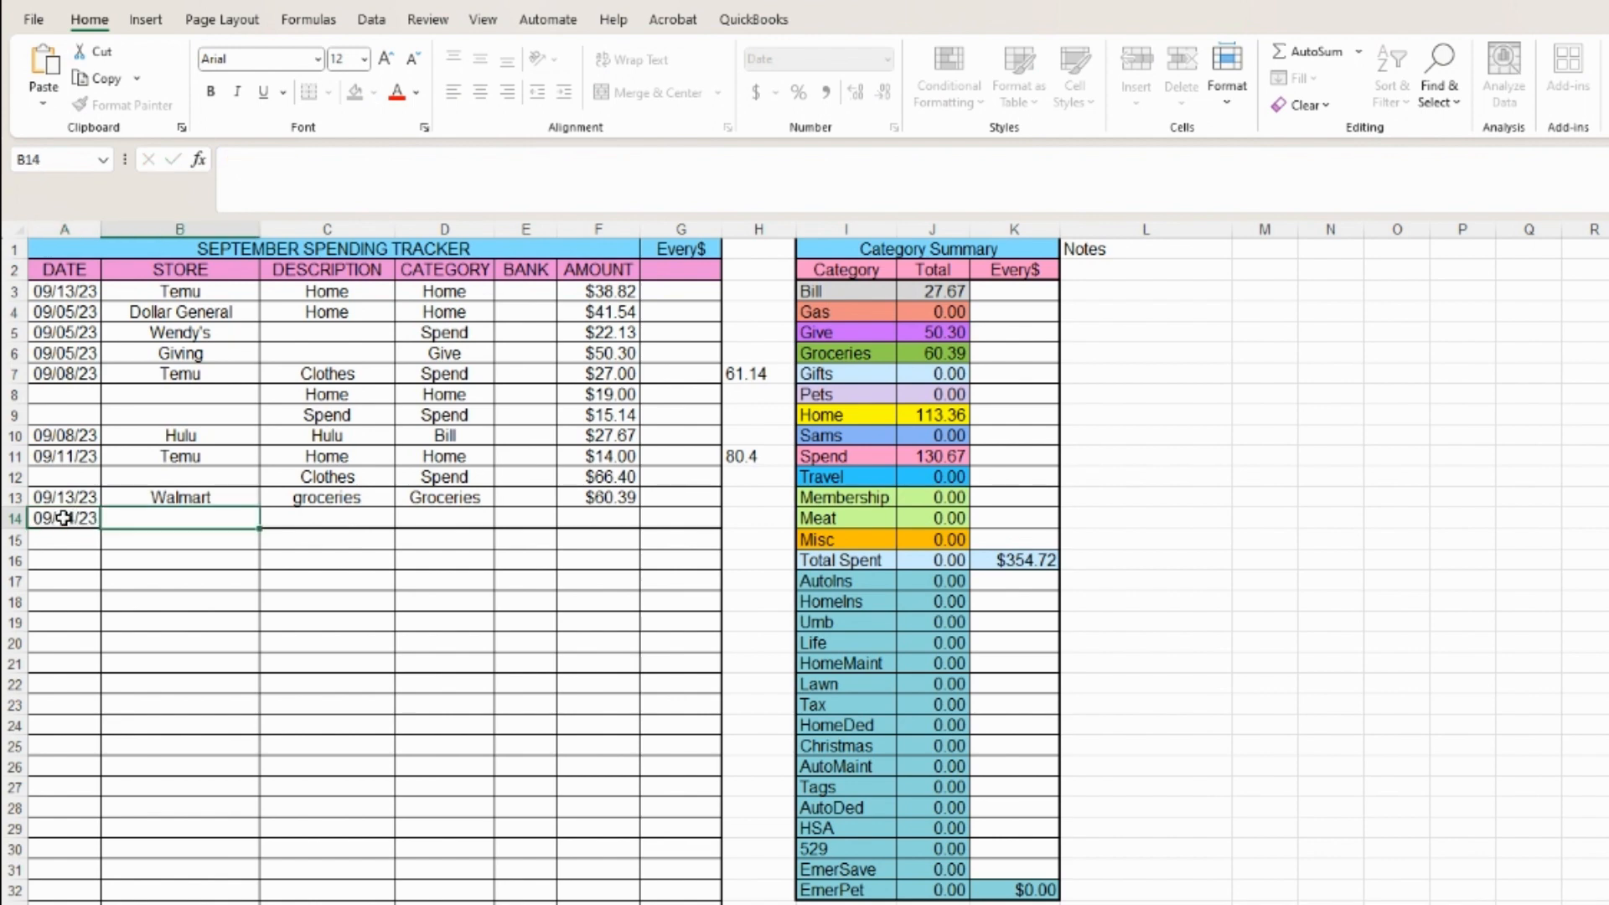
type("Walmart")
key("Tab")
type("gift")
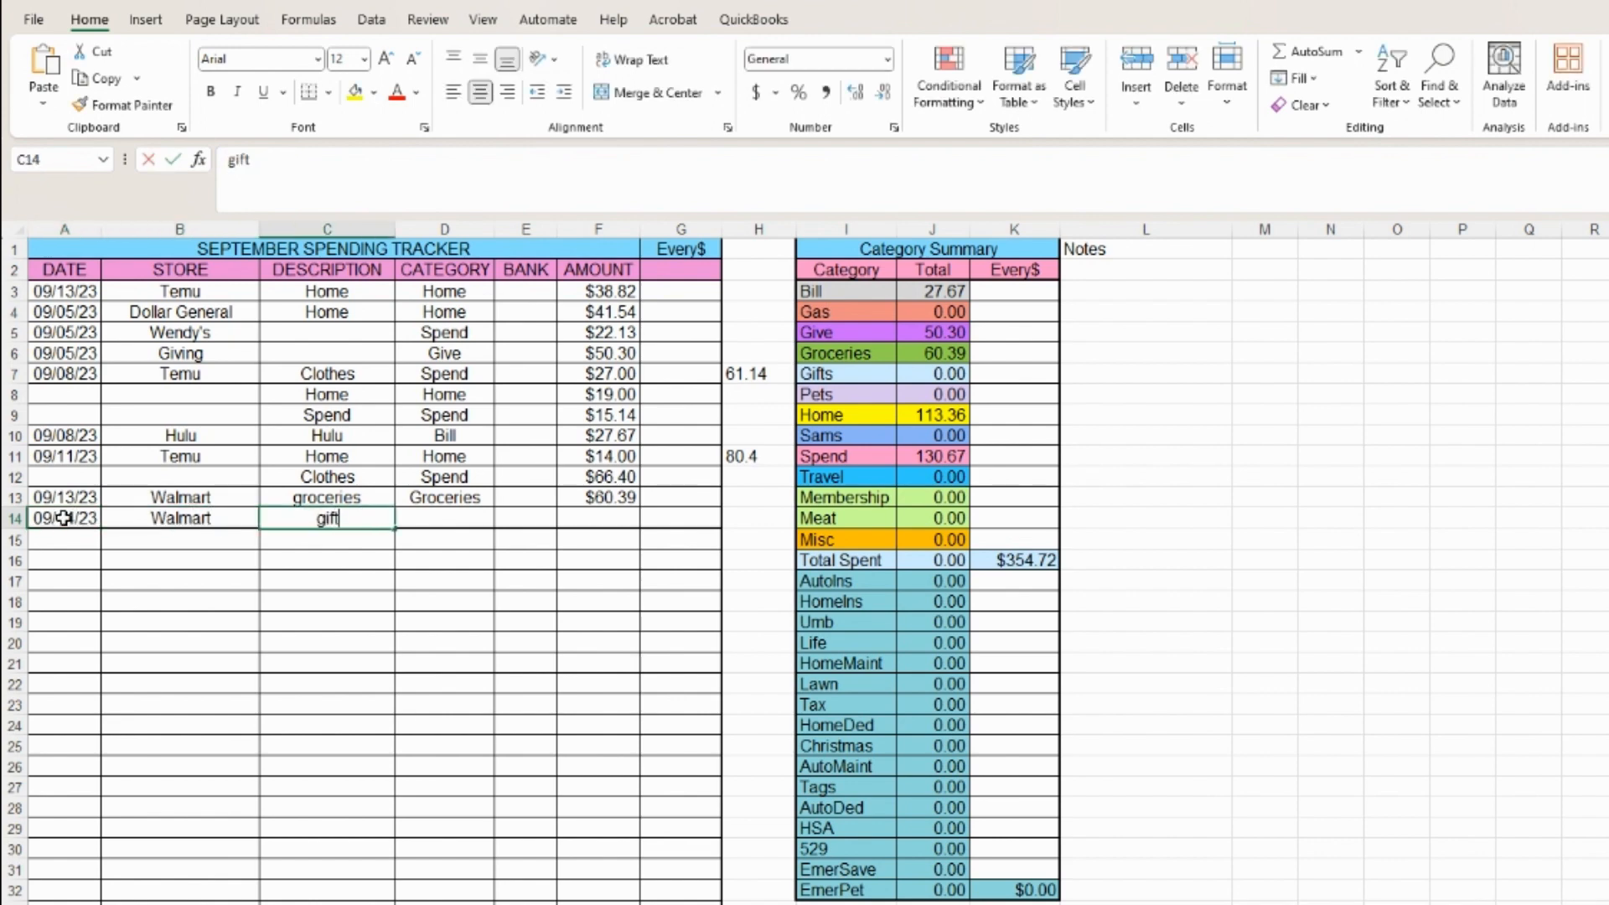
key("Tab")
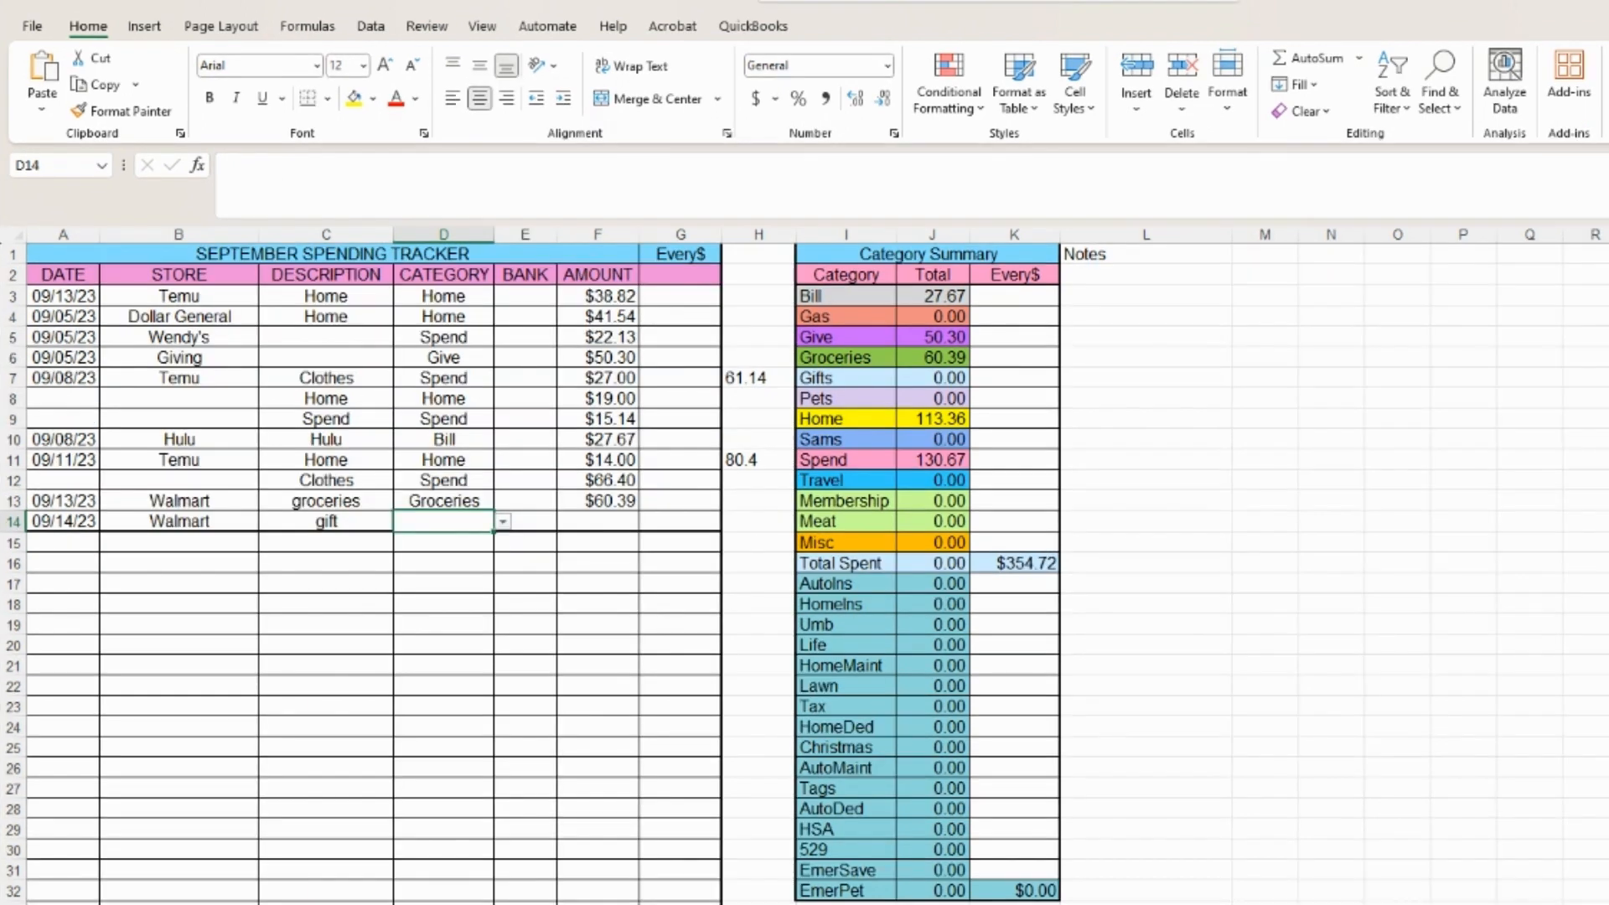
Assign the row 14 Walmart gift purchase to category Gifts with an amount of 14.85.
left_click(503, 521)
left_click(460, 605)
left_click(580, 526)
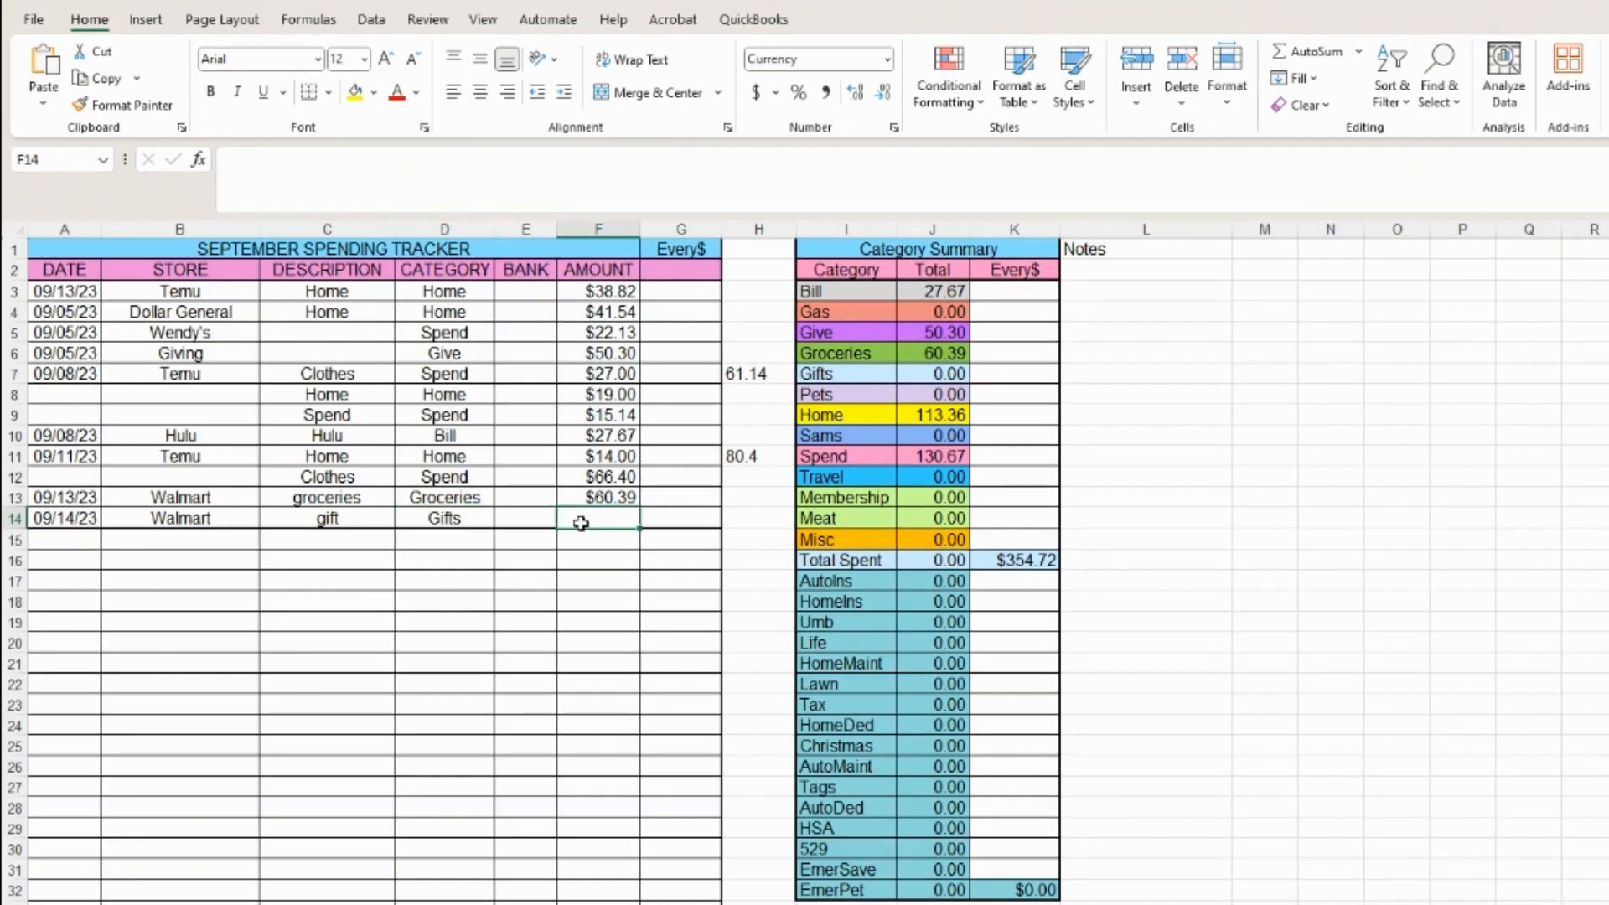
type("14.85")
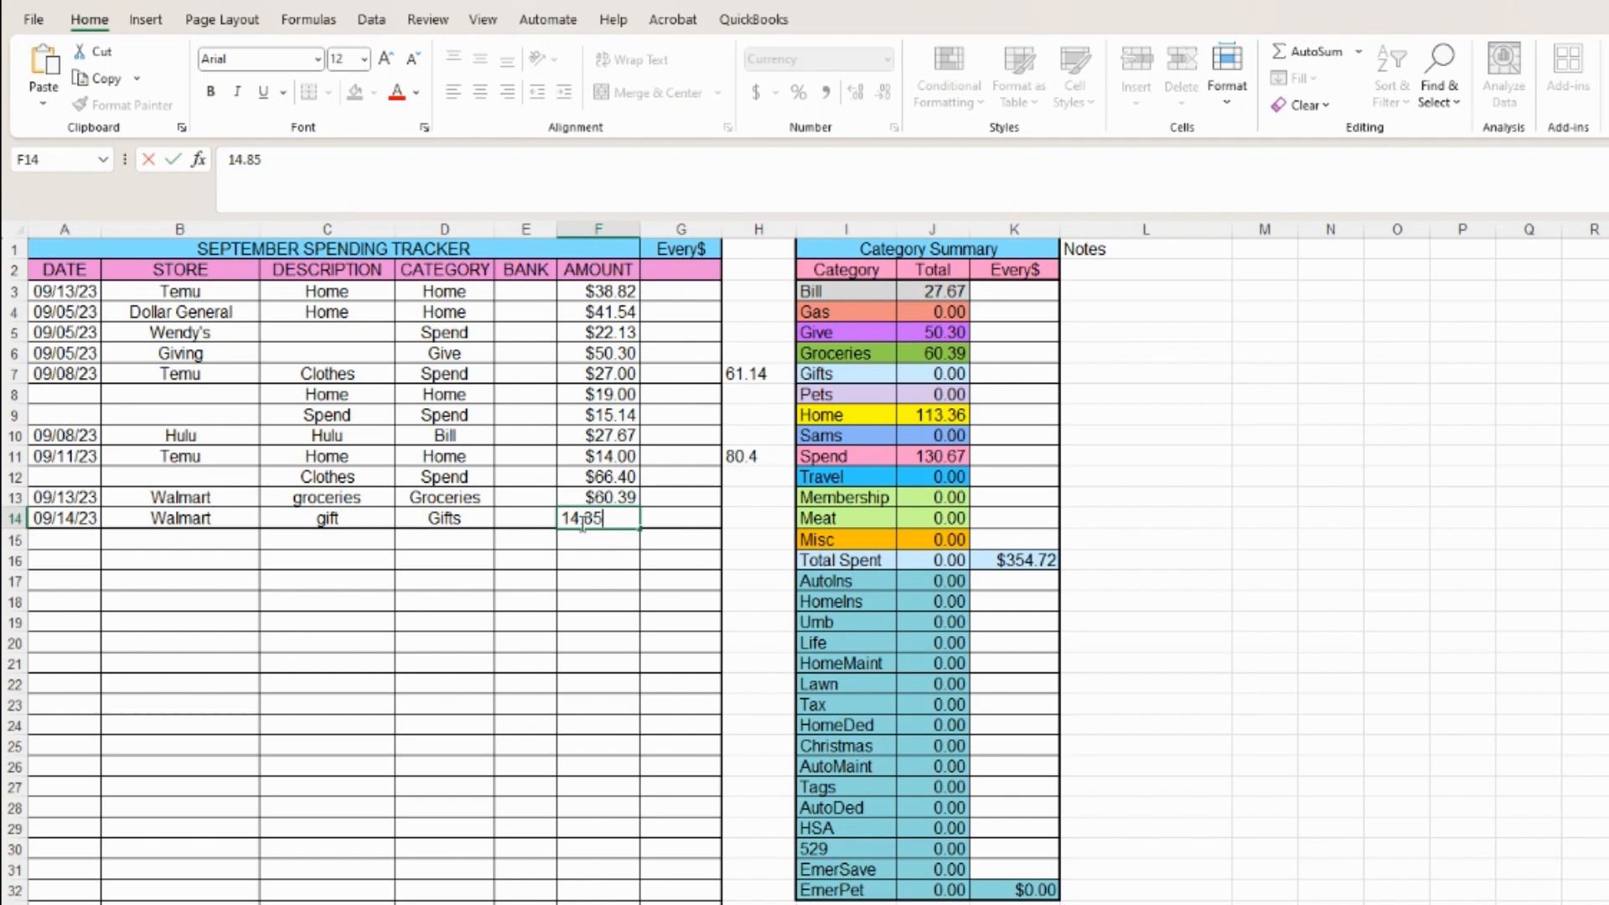
Start a new entry in row 15 with date 09/03/23, store Temu and description home.
left_click(69, 543)
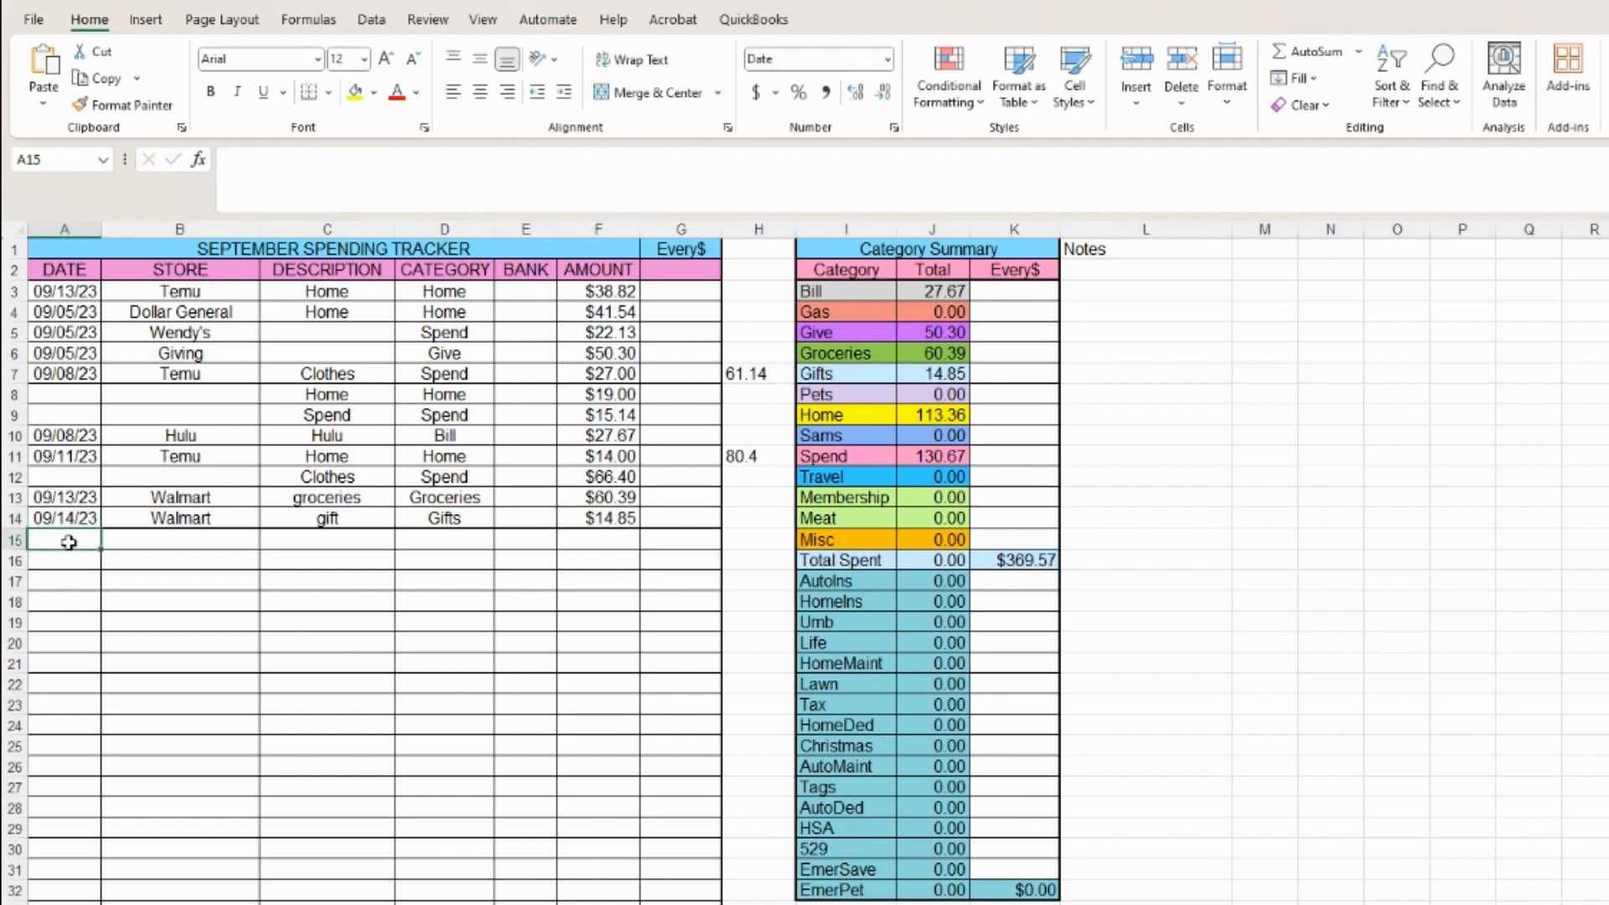
type("09/03/")
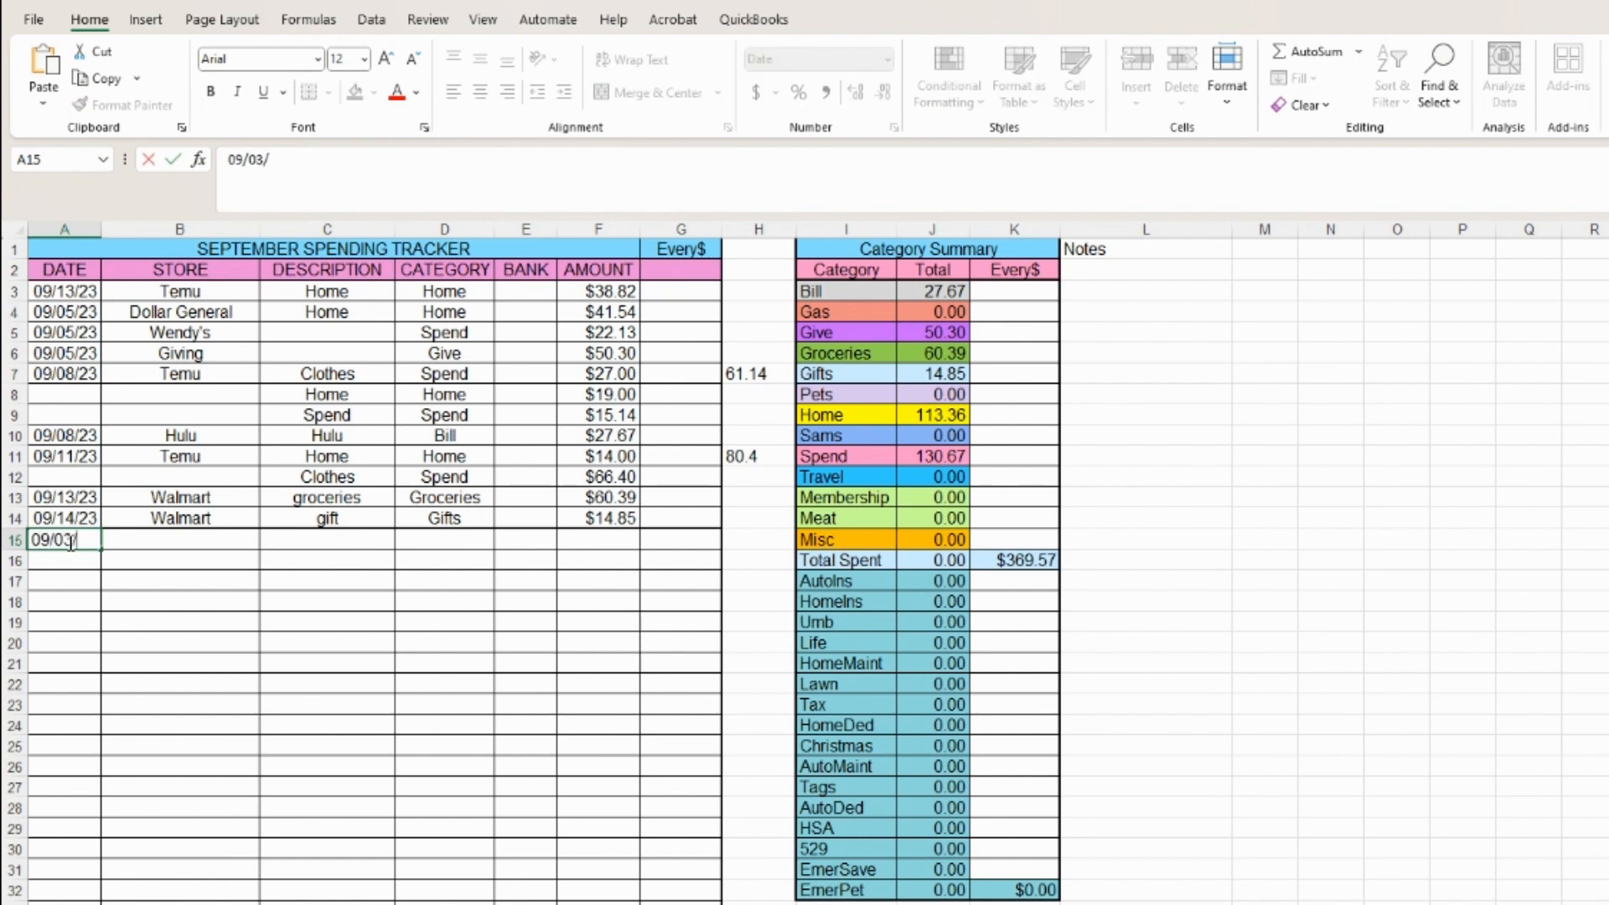
type("23")
key("Tab")
type("Temu")
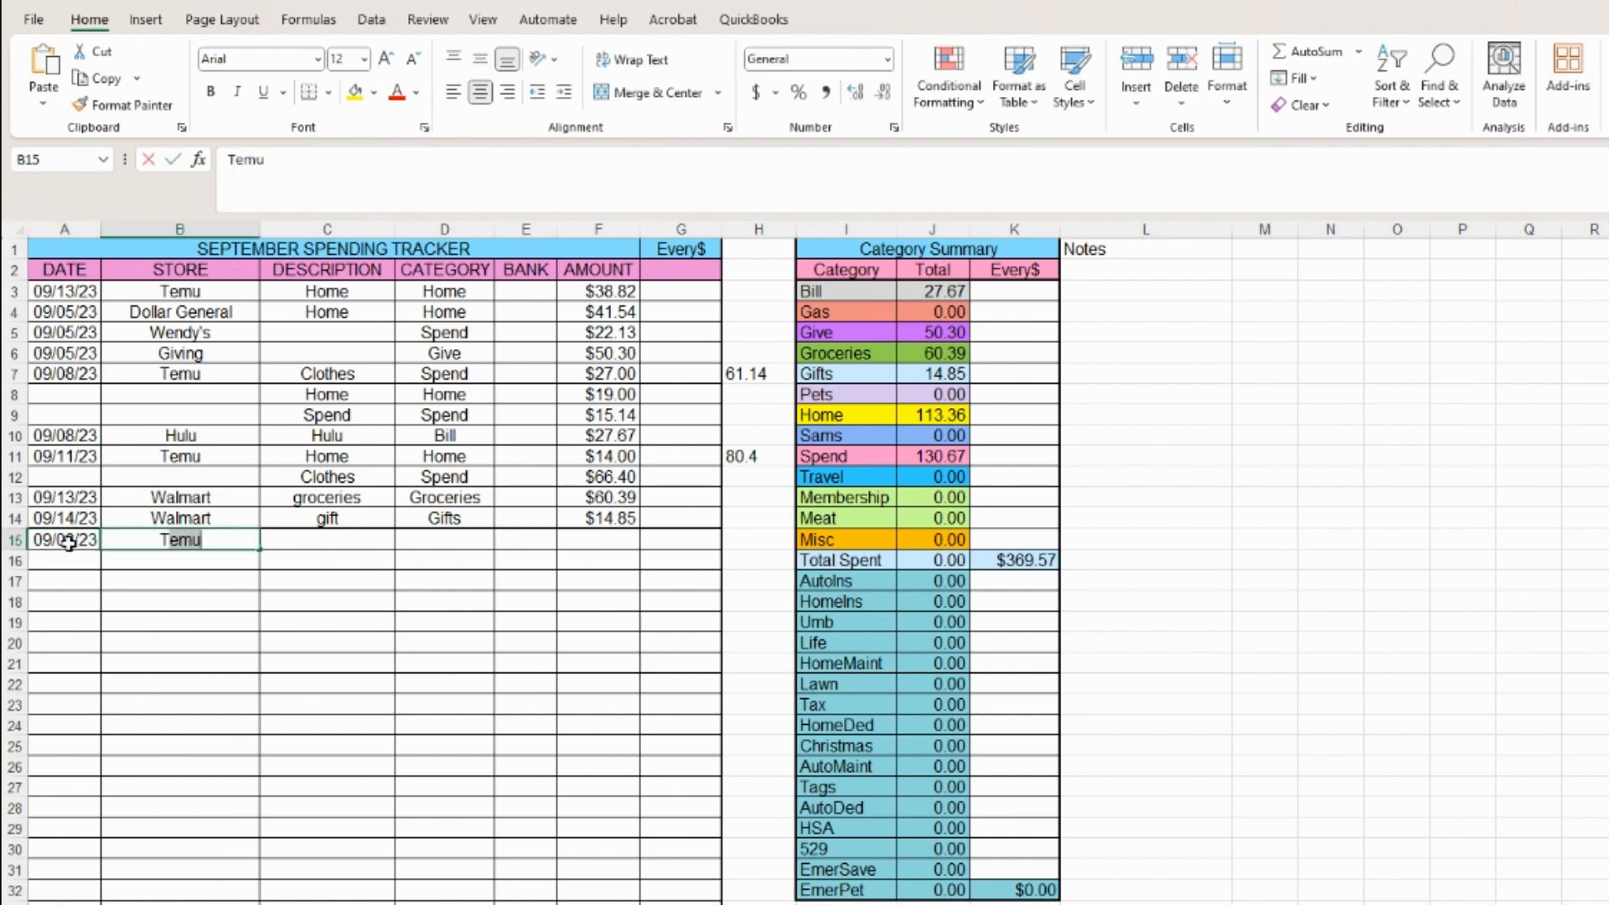
key("Tab")
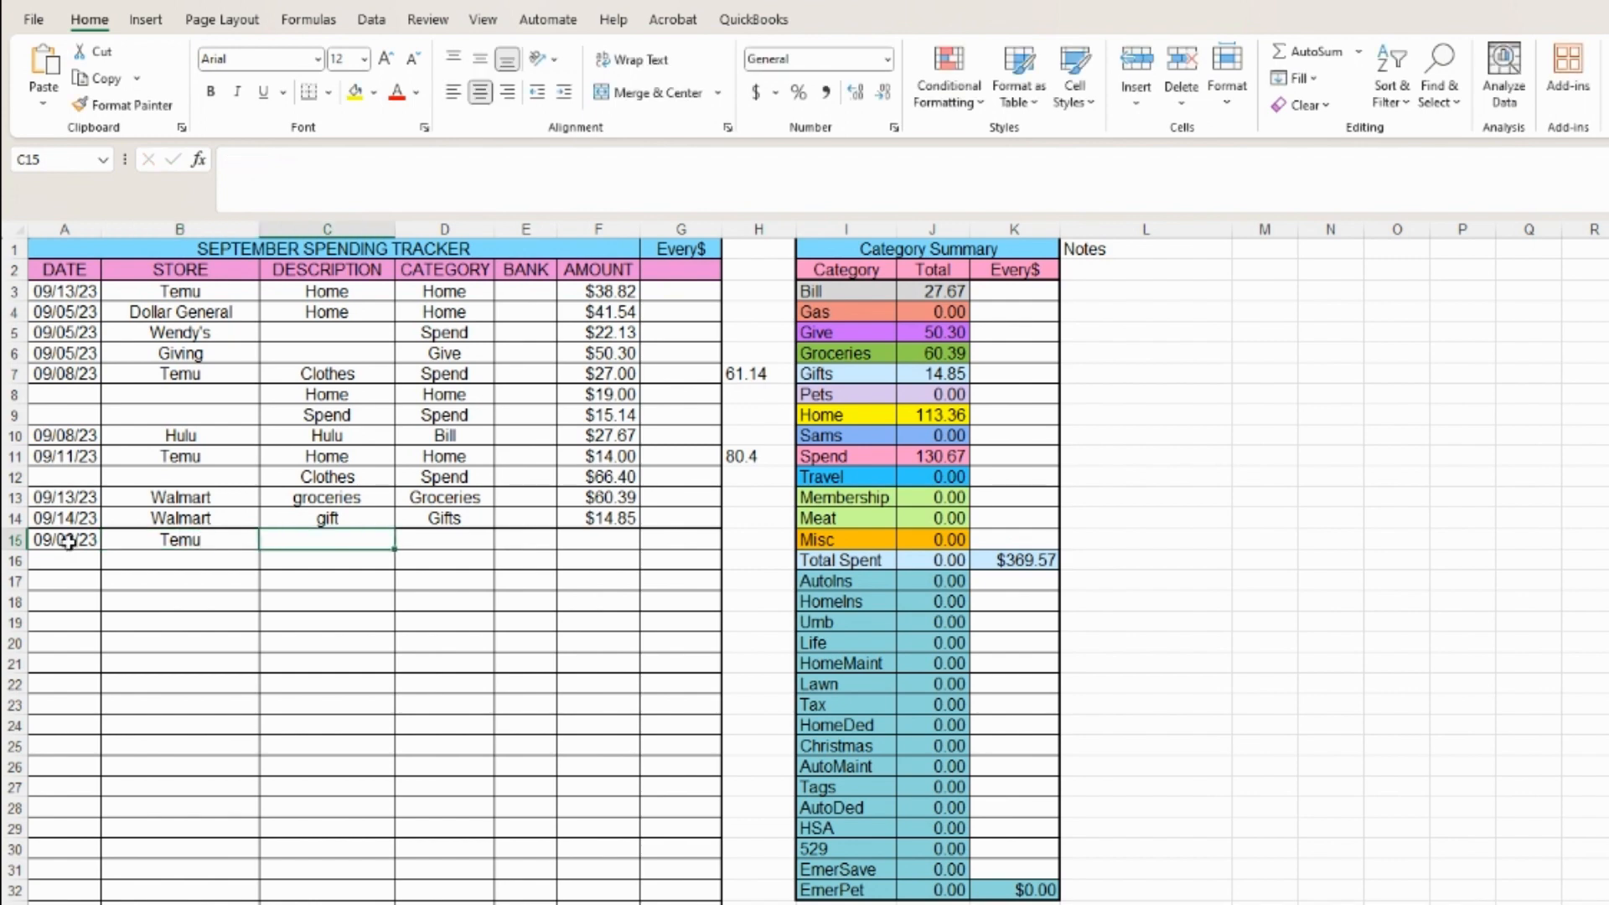
type("home")
key("Tab")
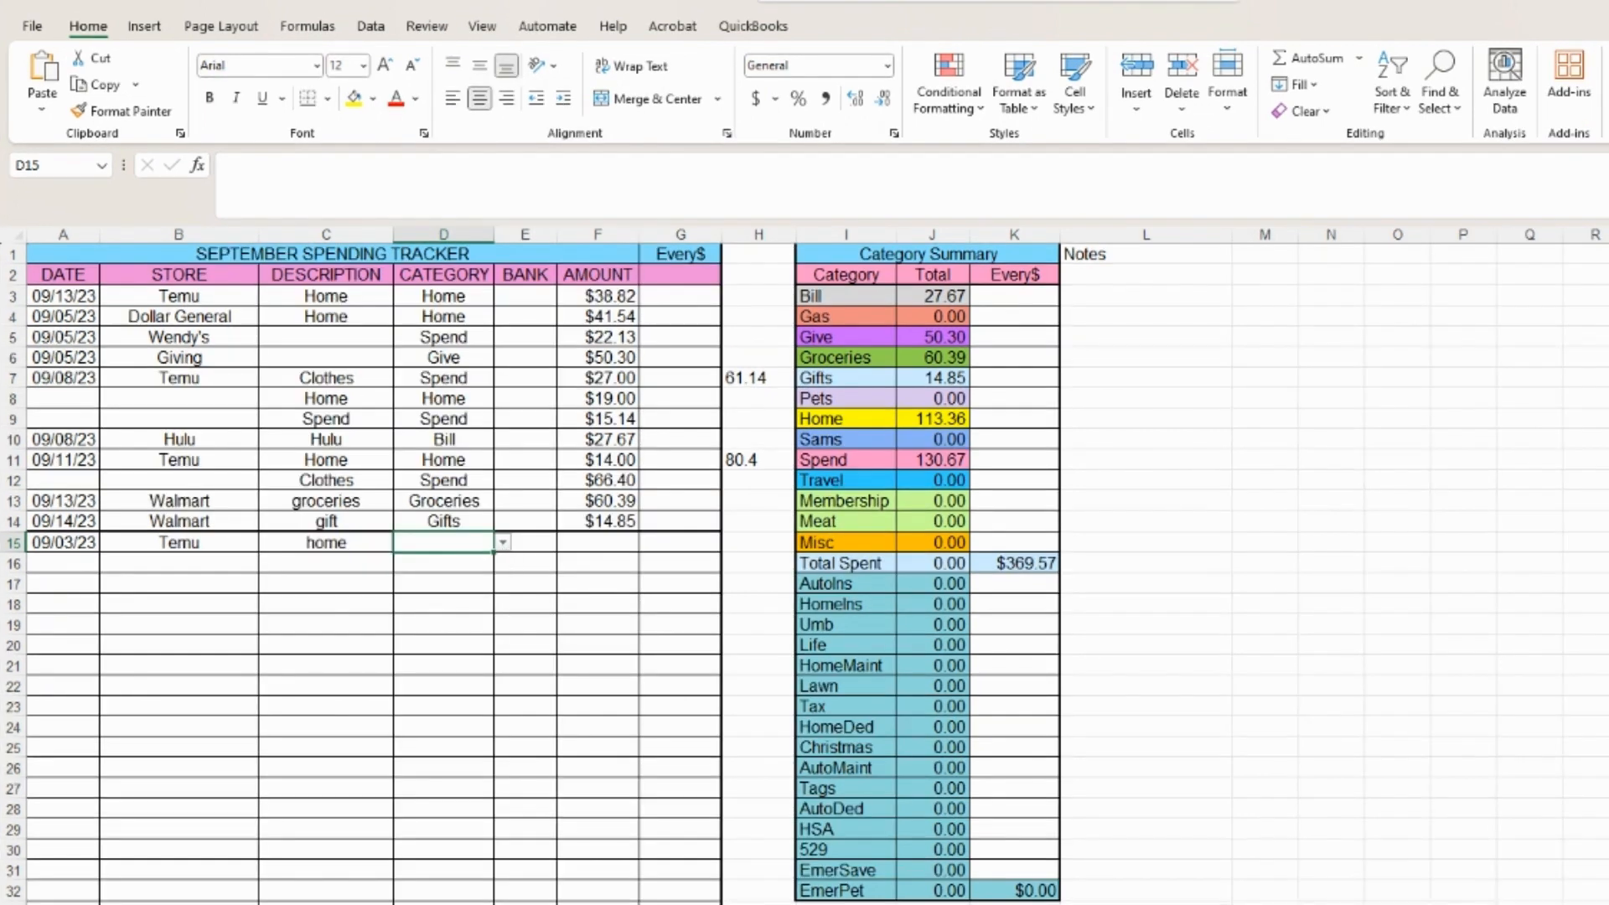
Assign the row 15 Temu purchase to category Home with an amount of 38.82.
left_click(586, 559)
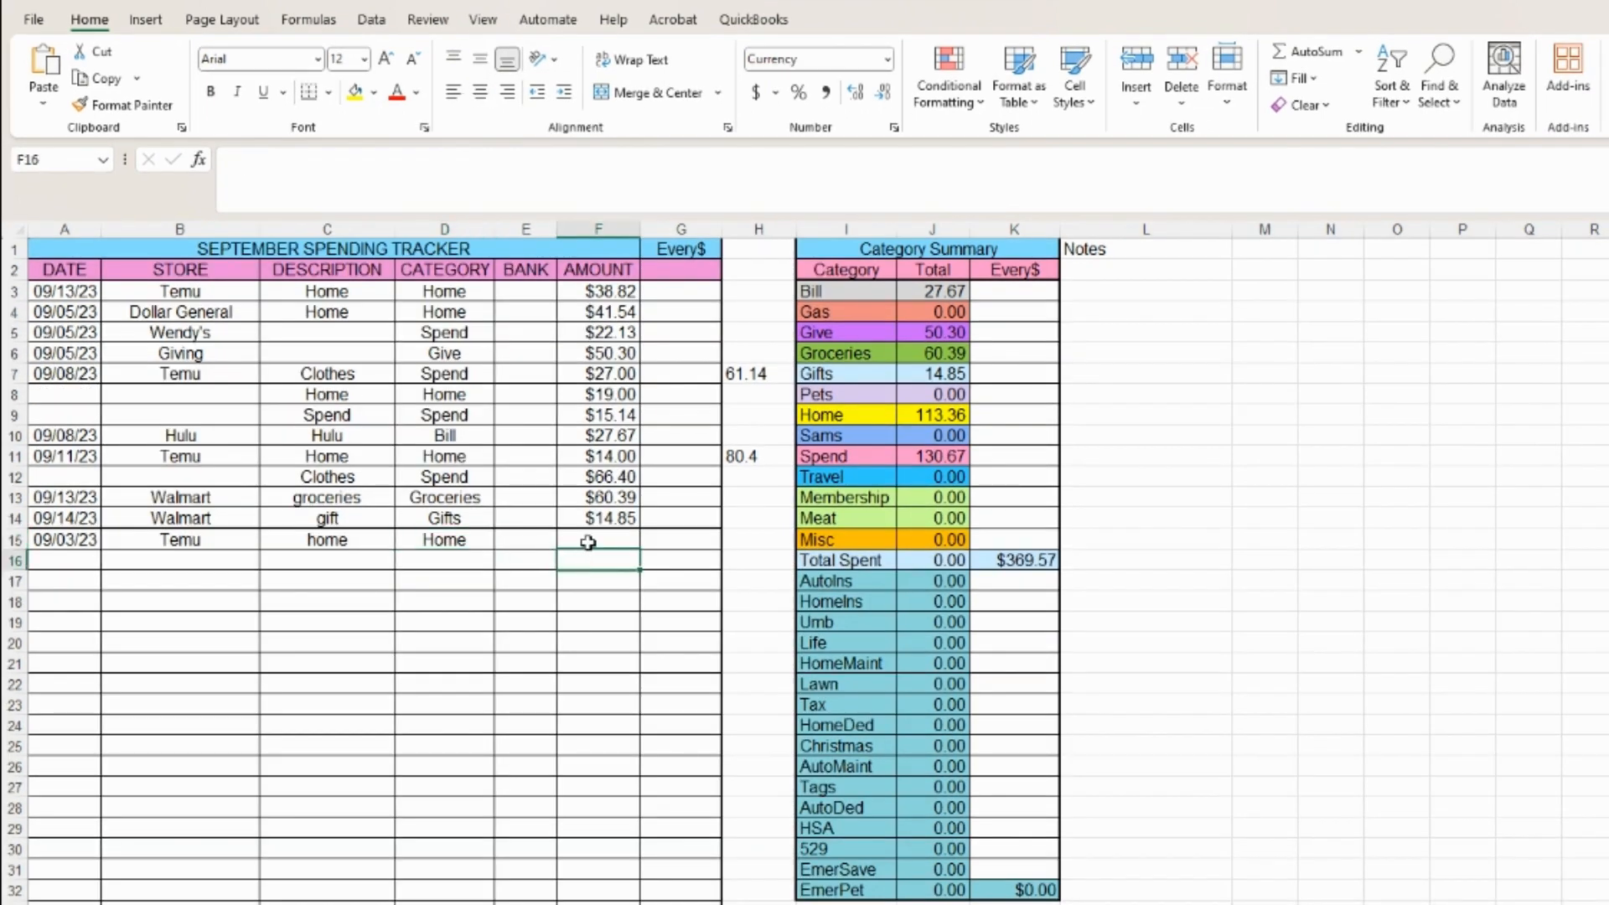
left_click(587, 543)
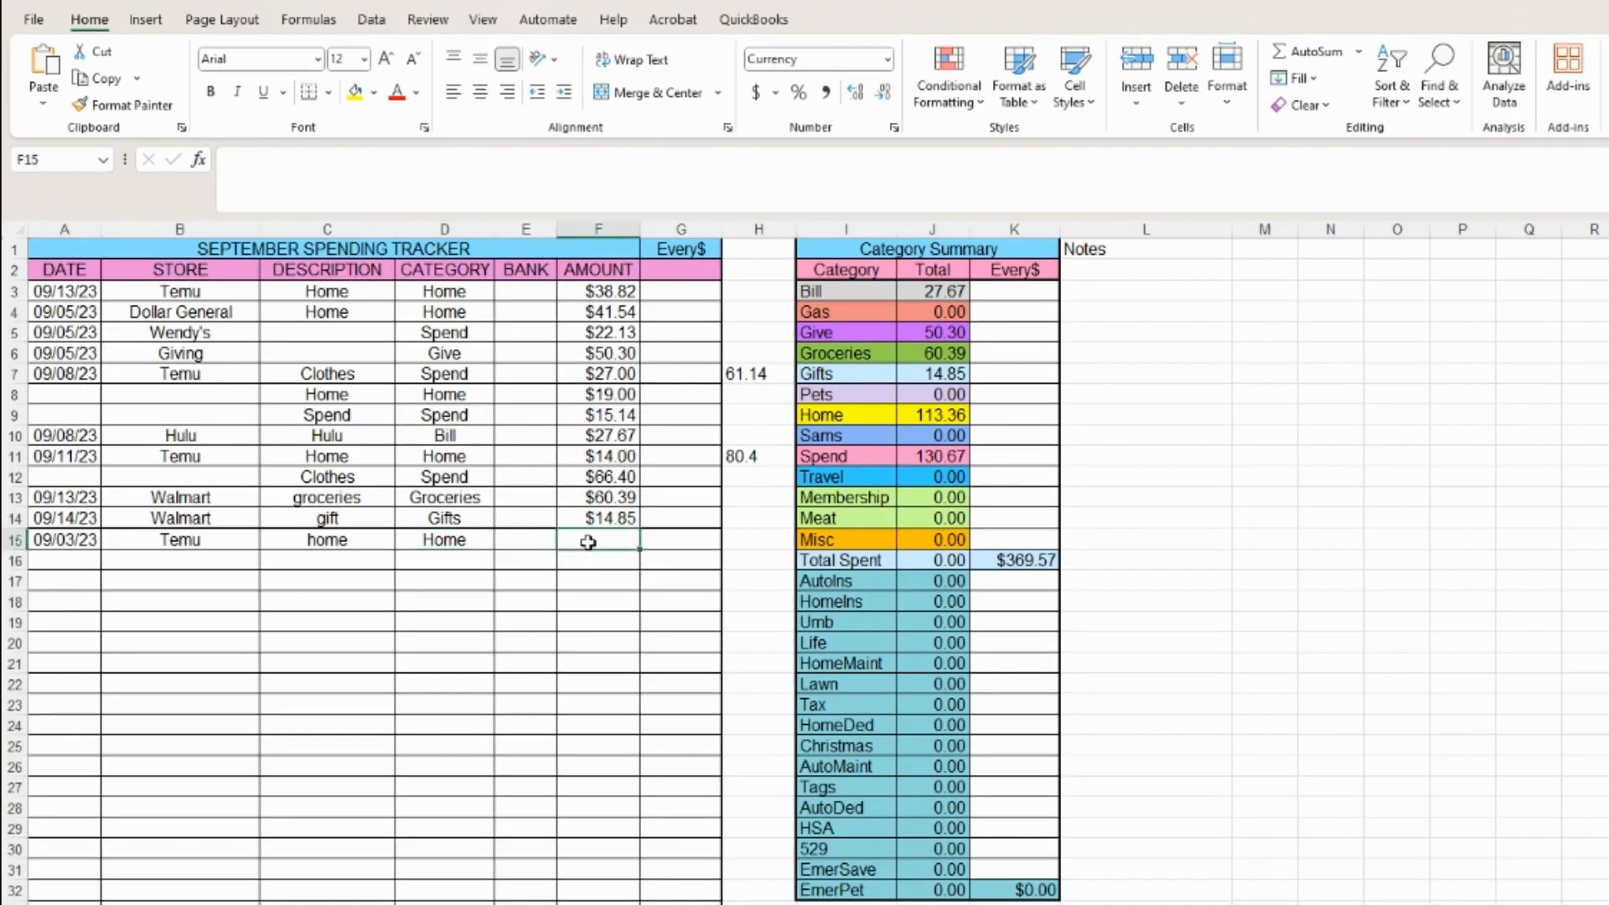
type("3")
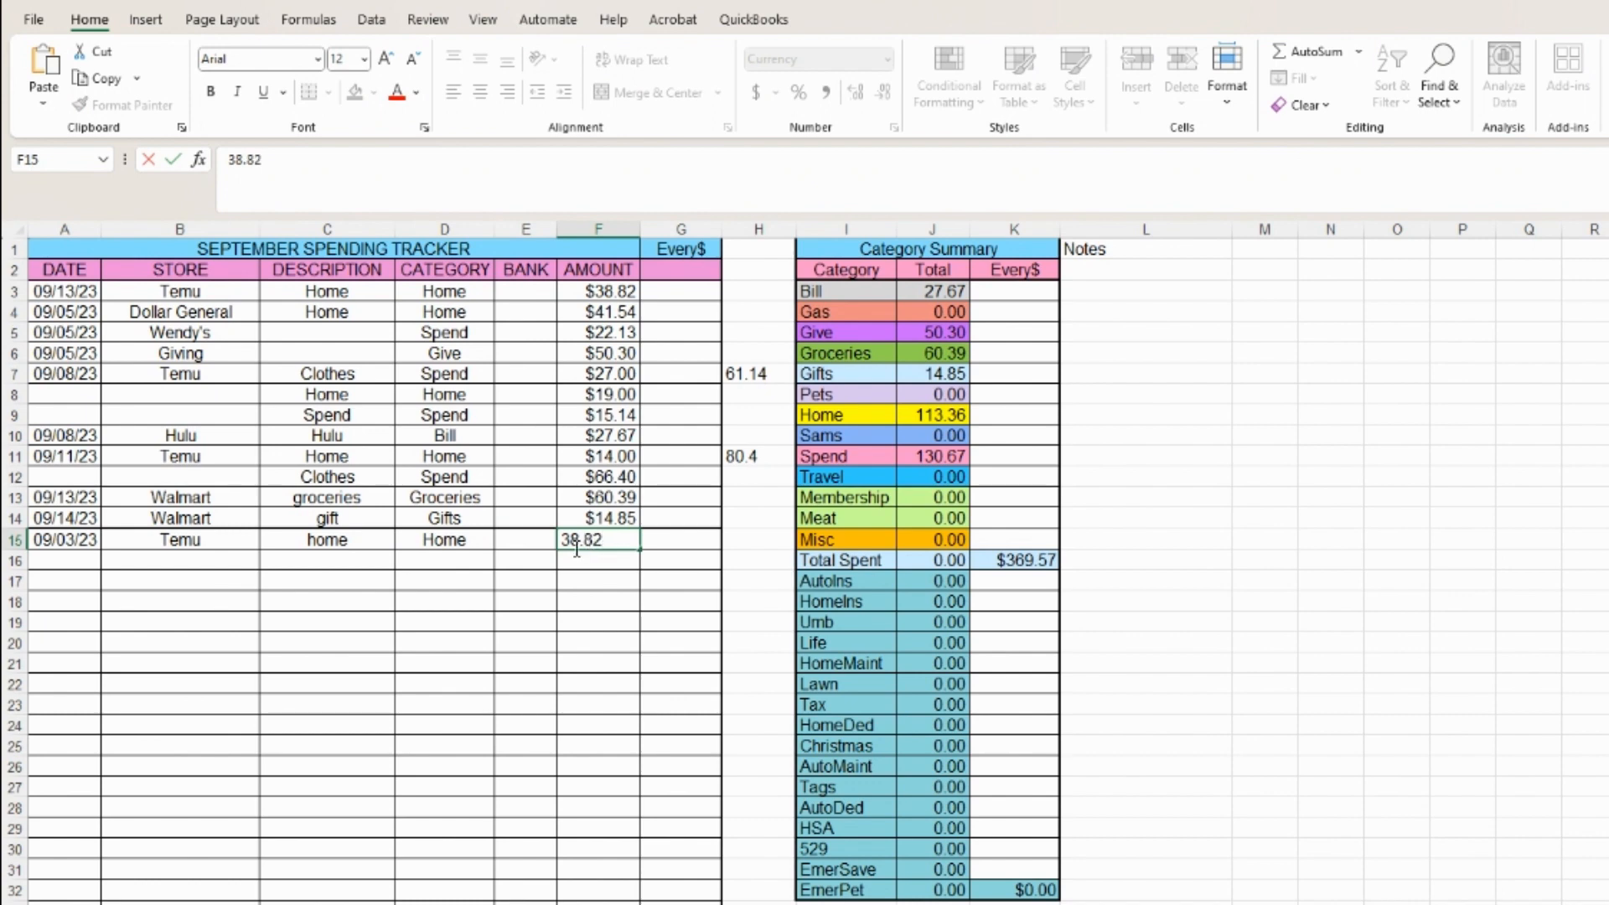
type("8.82")
key("Tab")
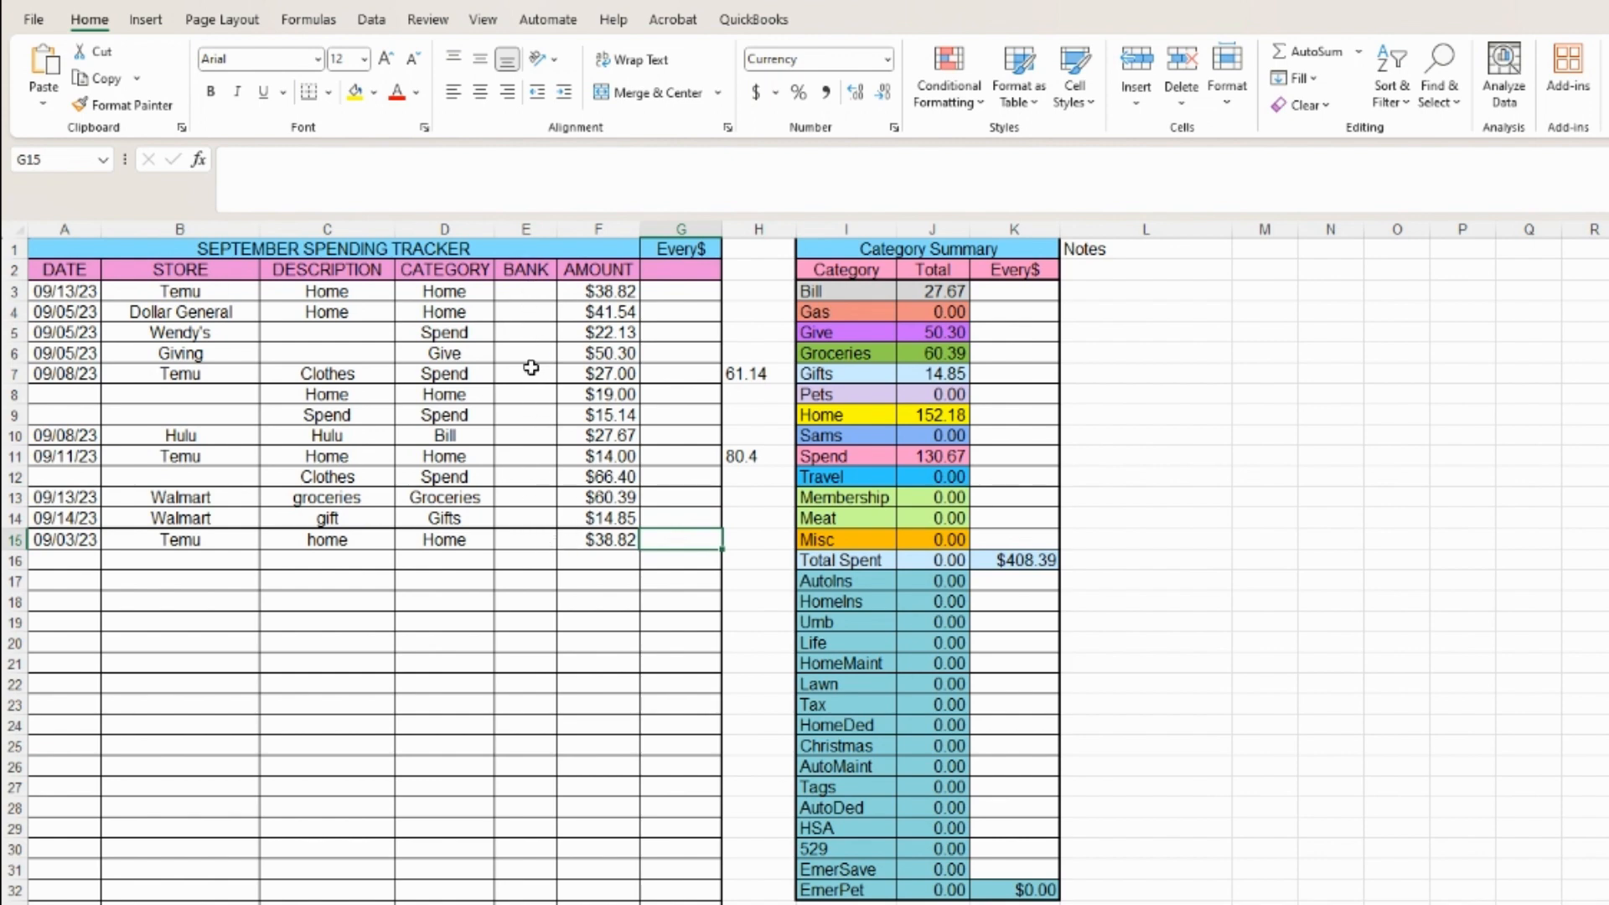
left_click(526, 377)
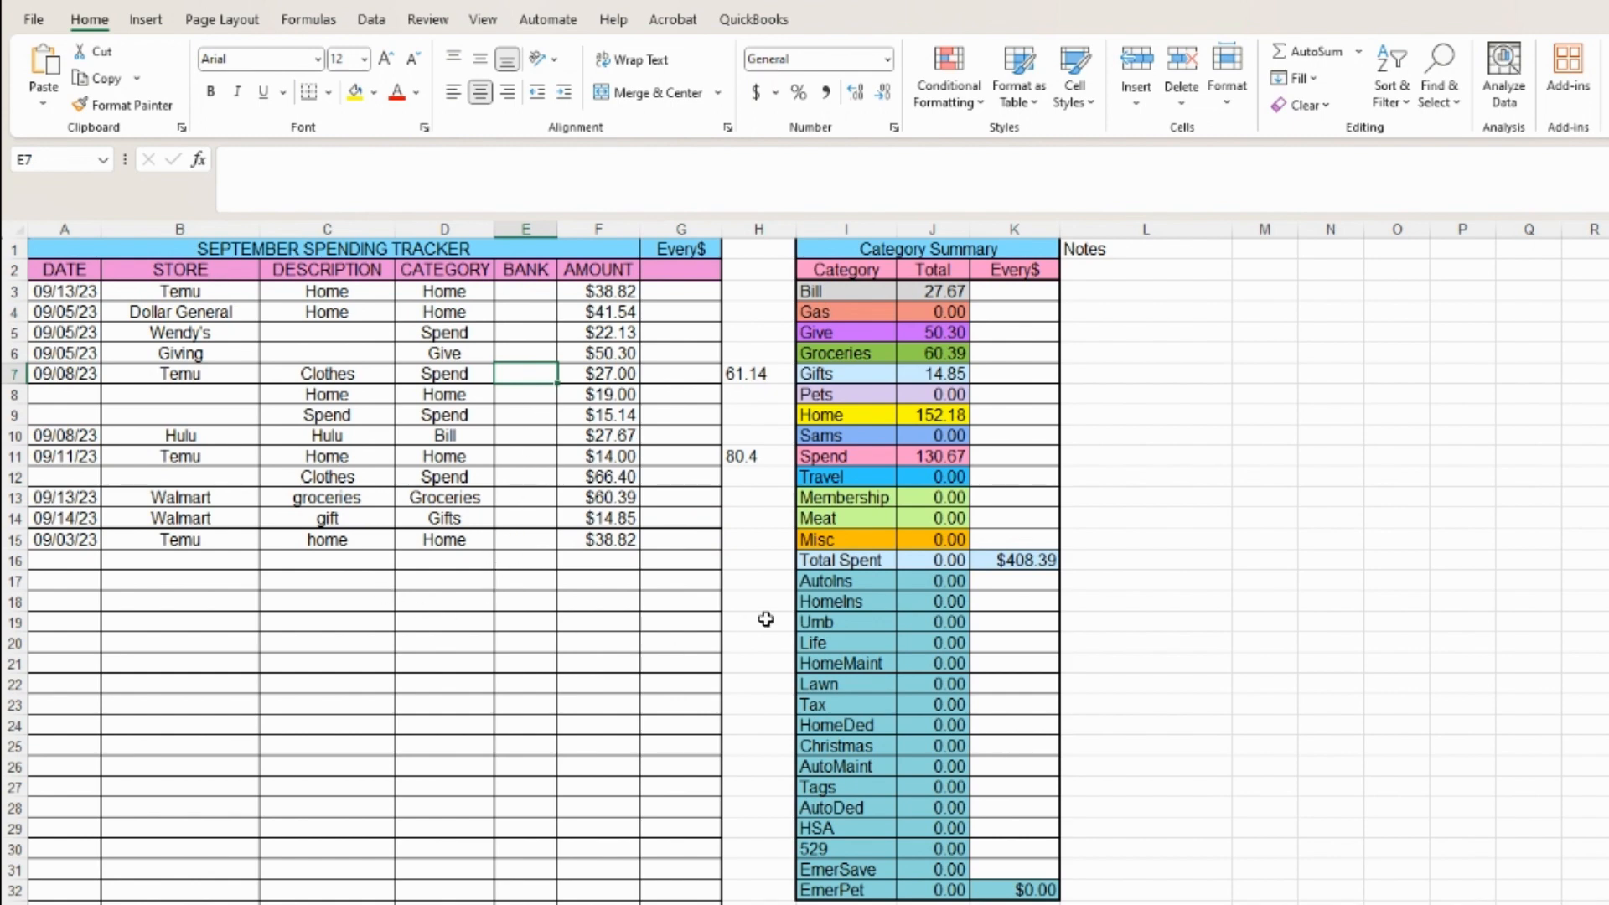
left_click(1029, 562)
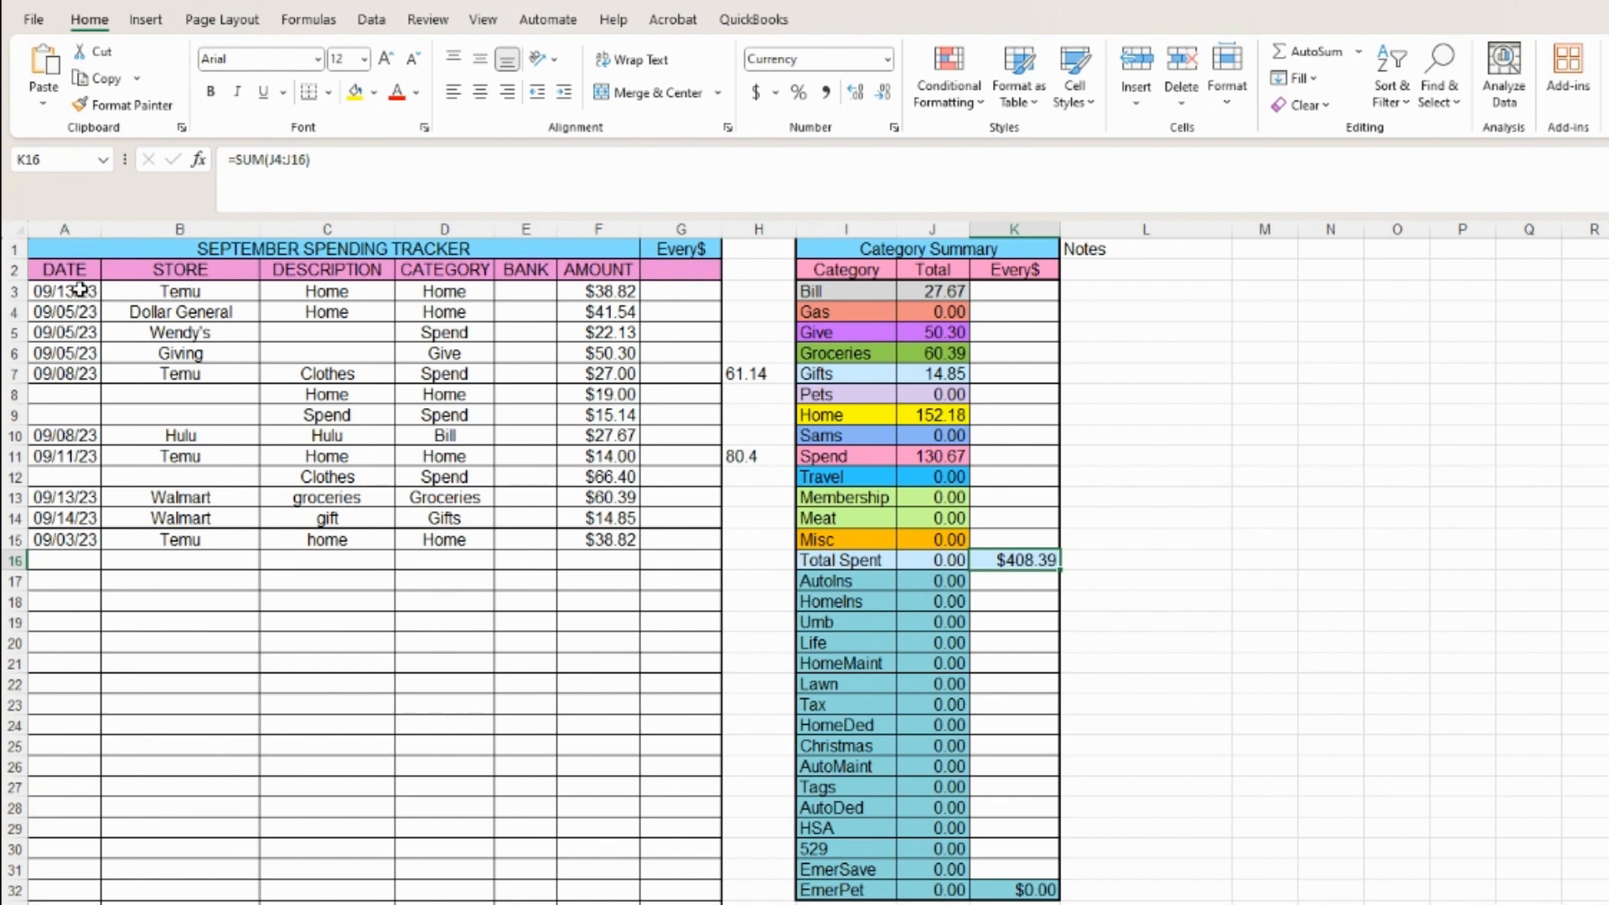
Fill the Home purchases in A3:F4 with yellow and the Wendy's purchase in A5:F5 with the pink of the Spend category.
left_click_drag(81, 290, 622, 314)
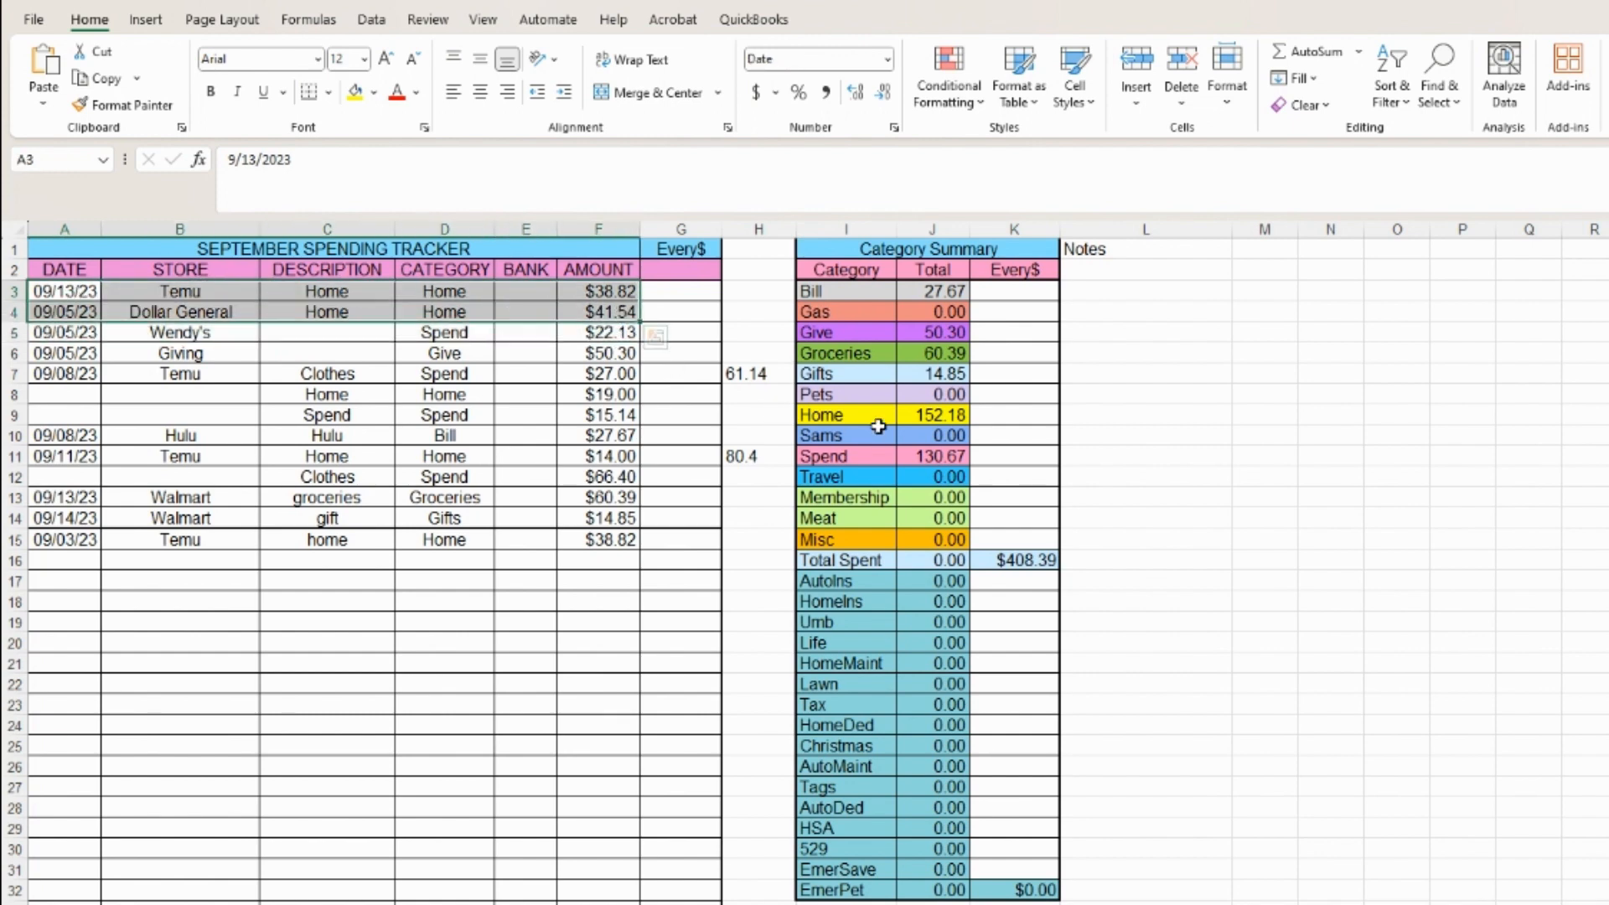
left_click(357, 92)
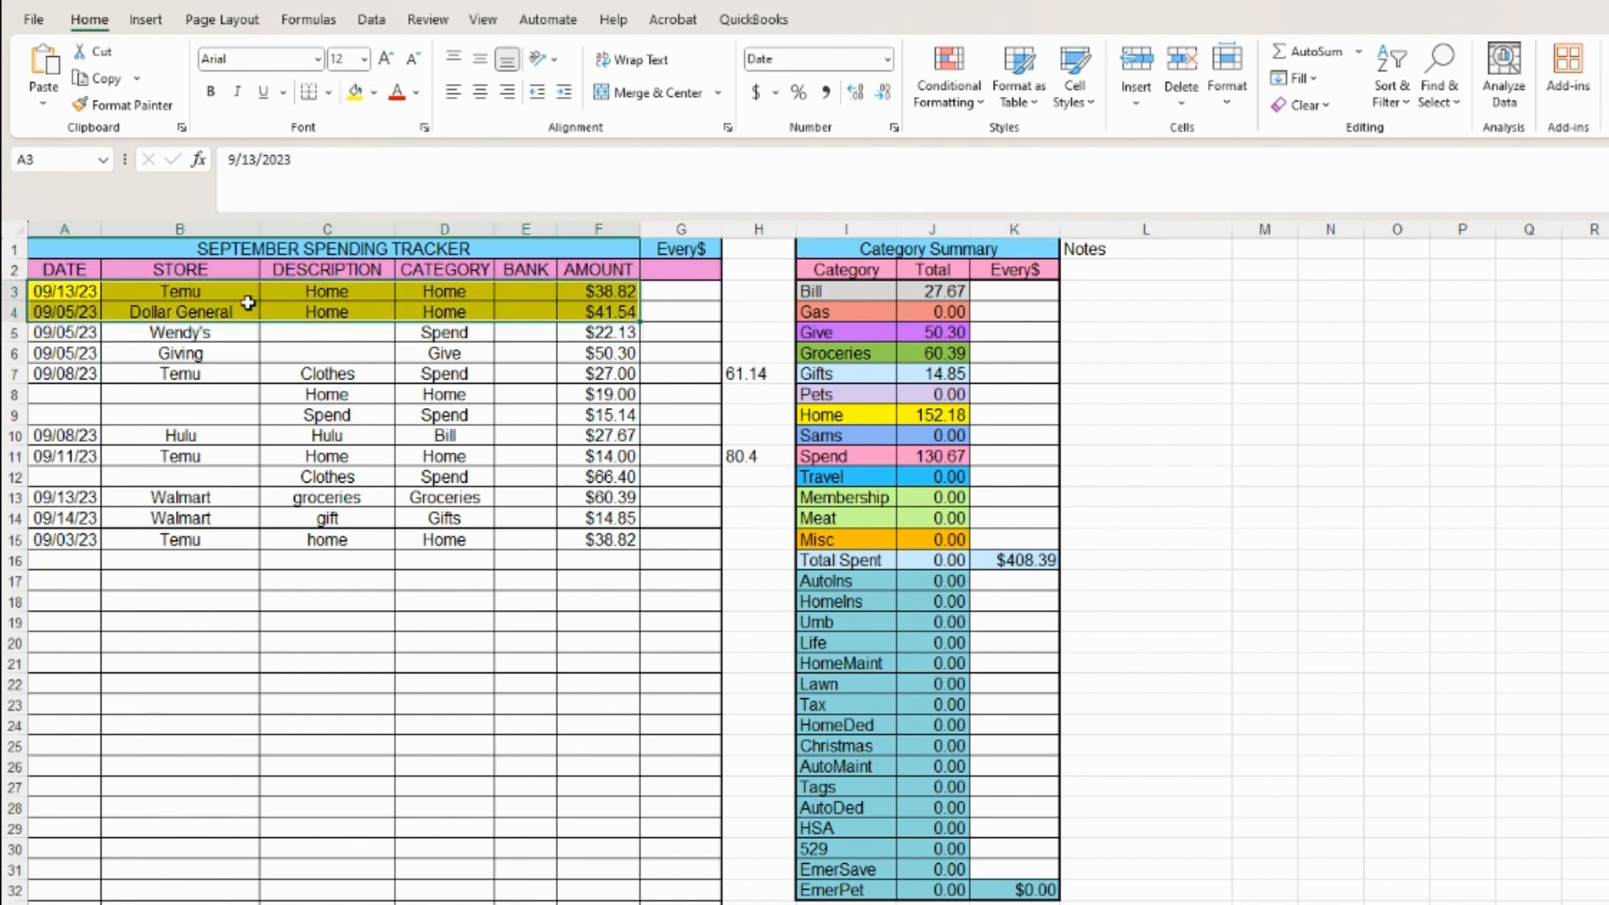
left_click(75, 332)
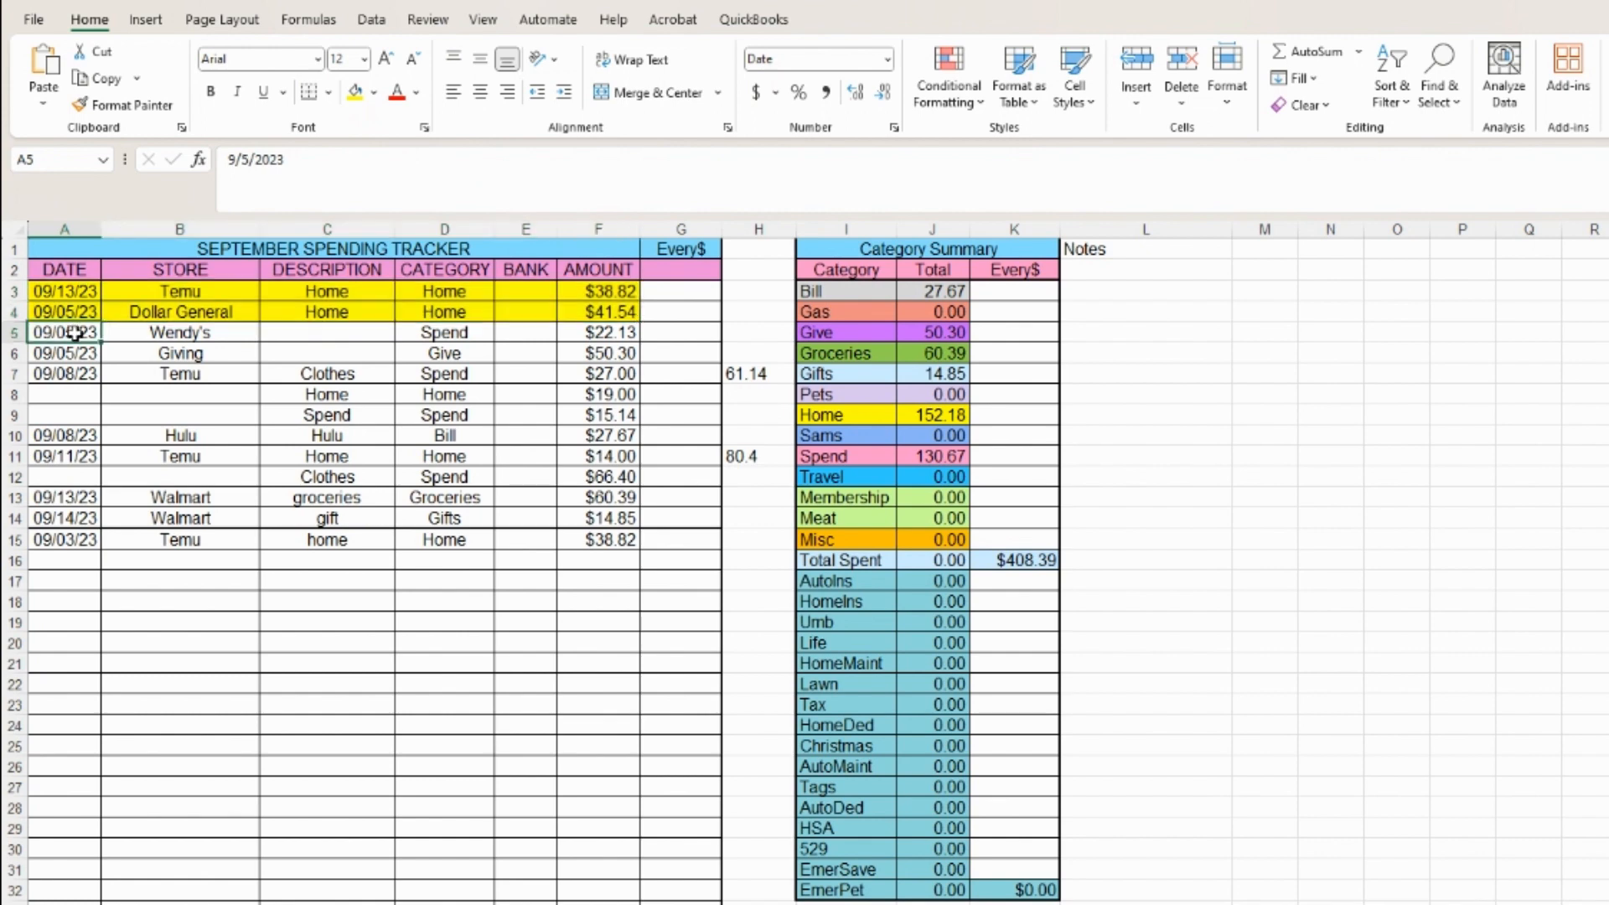
left_click_drag(75, 331, 609, 327)
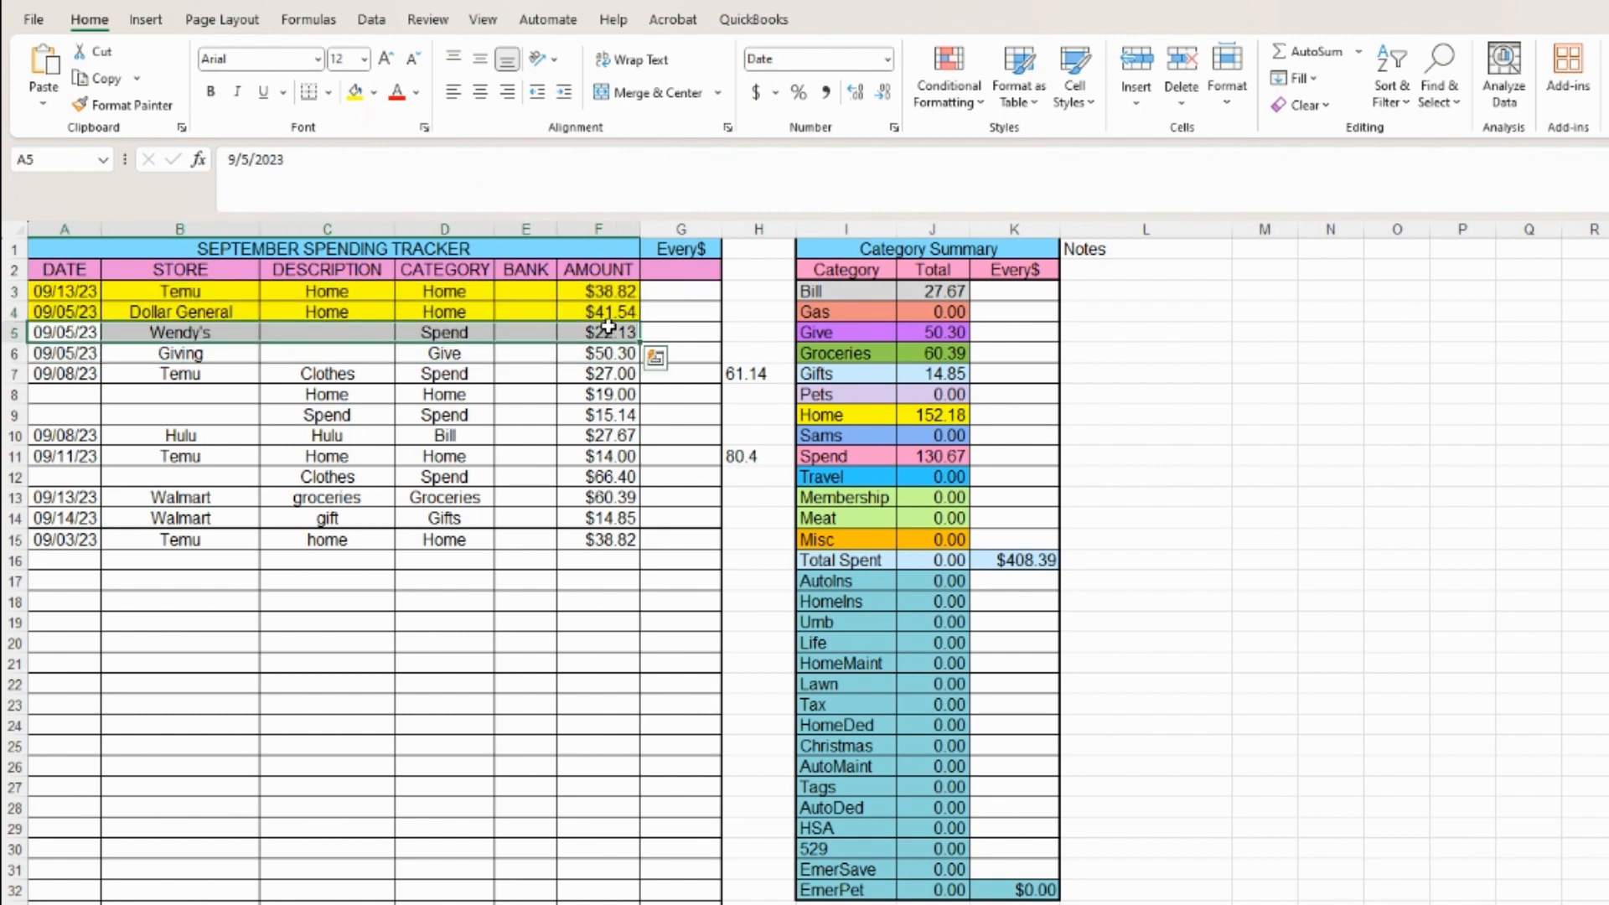
left_click(374, 92)
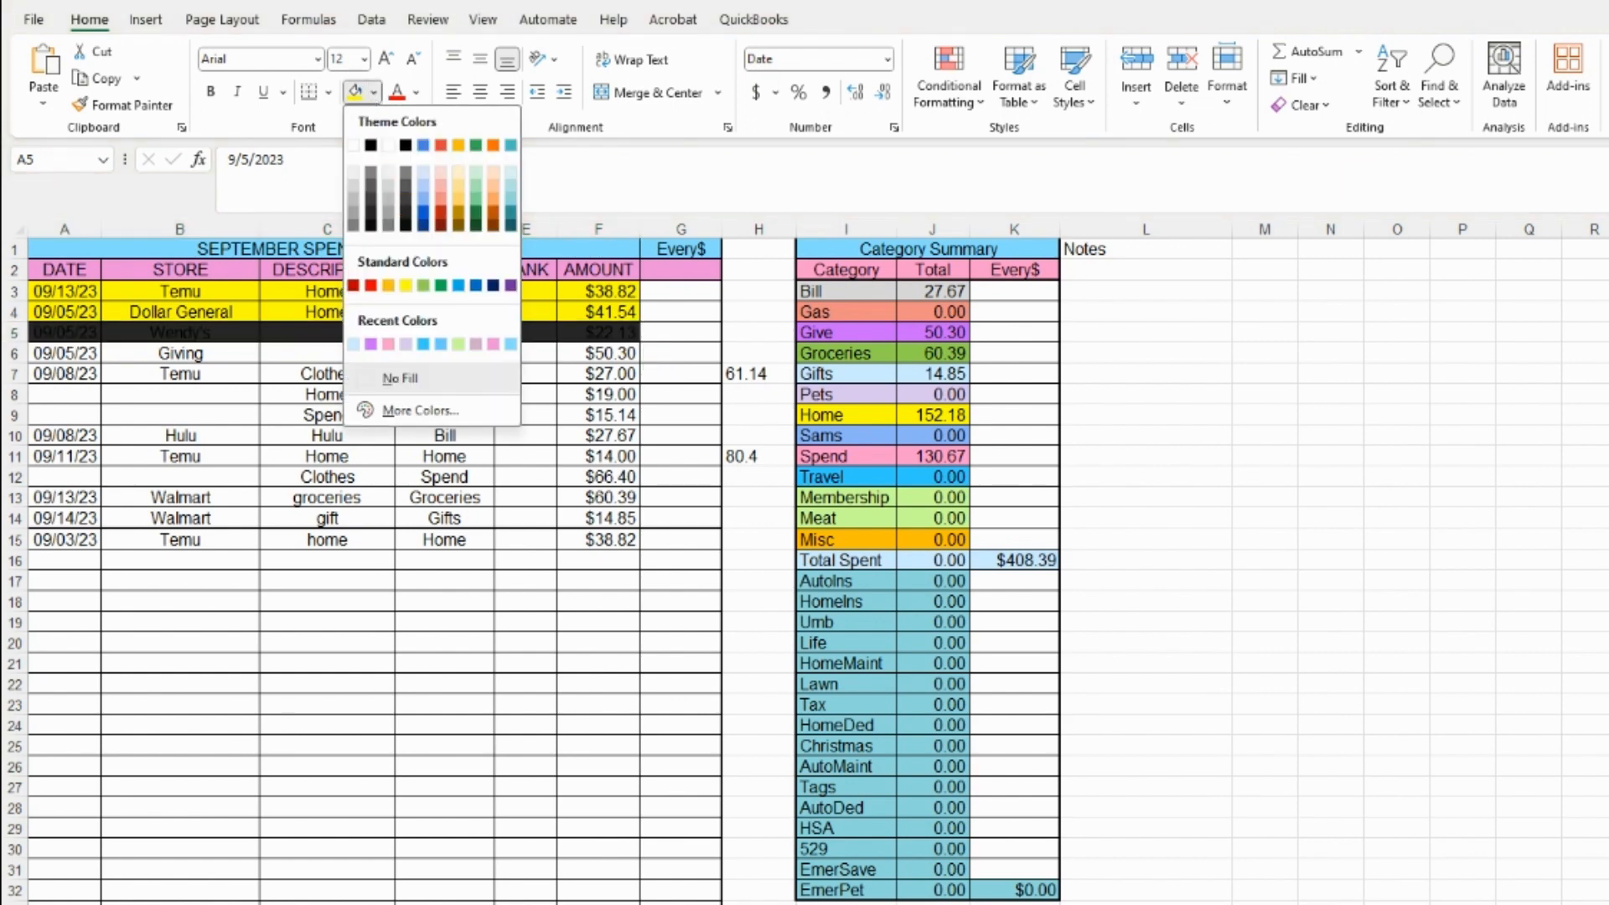
left_click(388, 345)
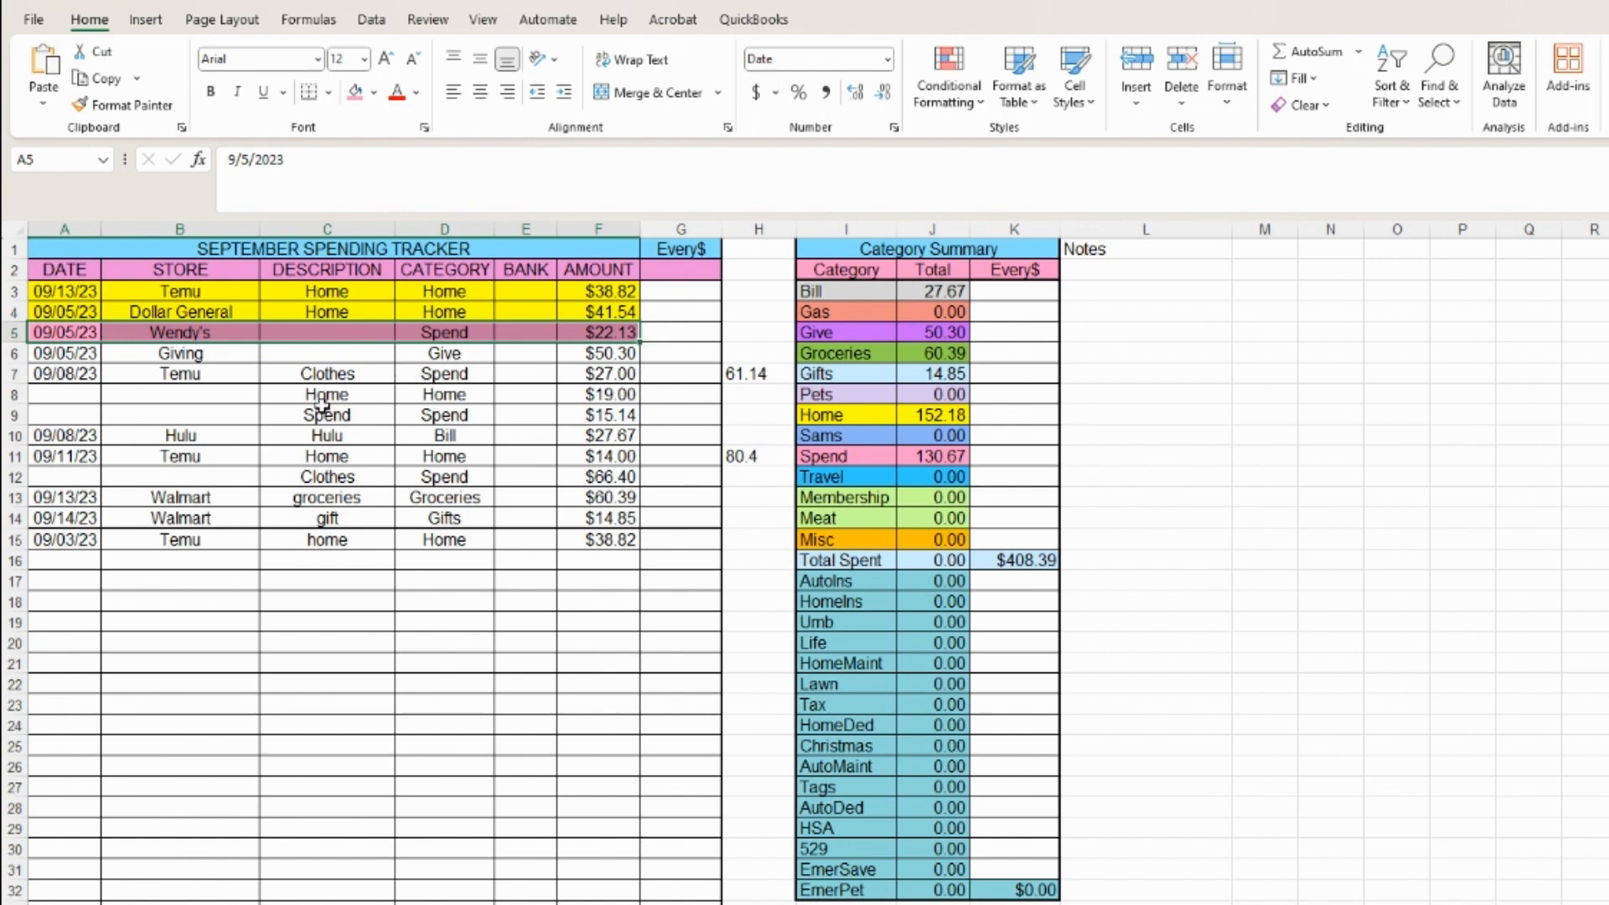
Apply the same pink fill to the remaining Spend purchases in rows 9, 7 and 12, columns A to F.
left_click_drag(75, 416, 597, 419)
left_click(355, 91)
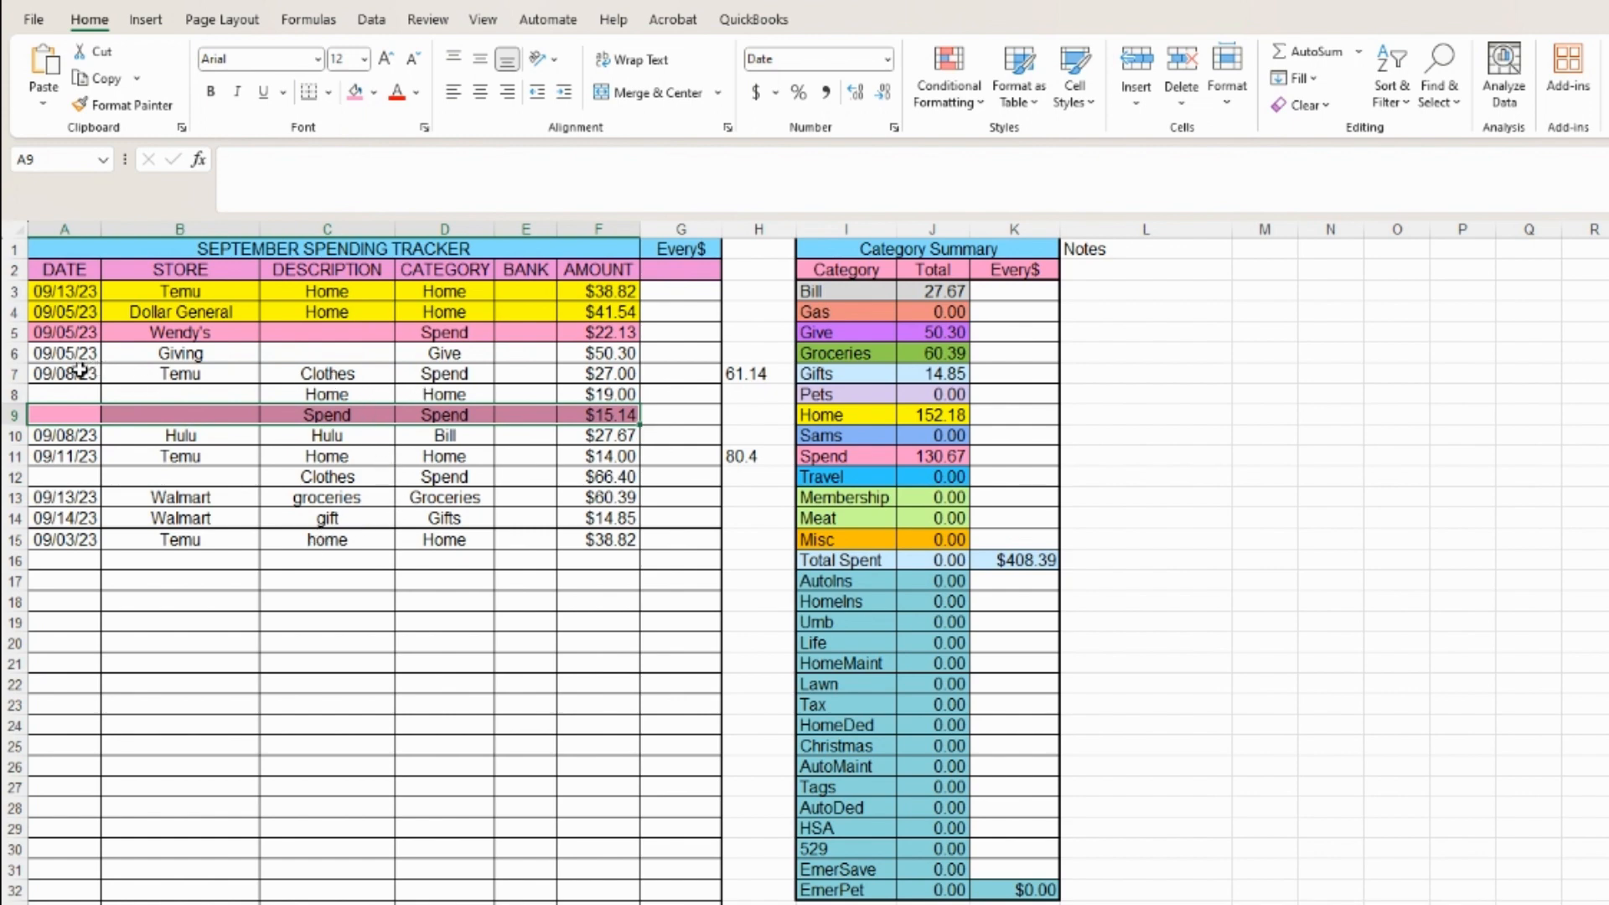
left_click_drag(80, 371, 595, 378)
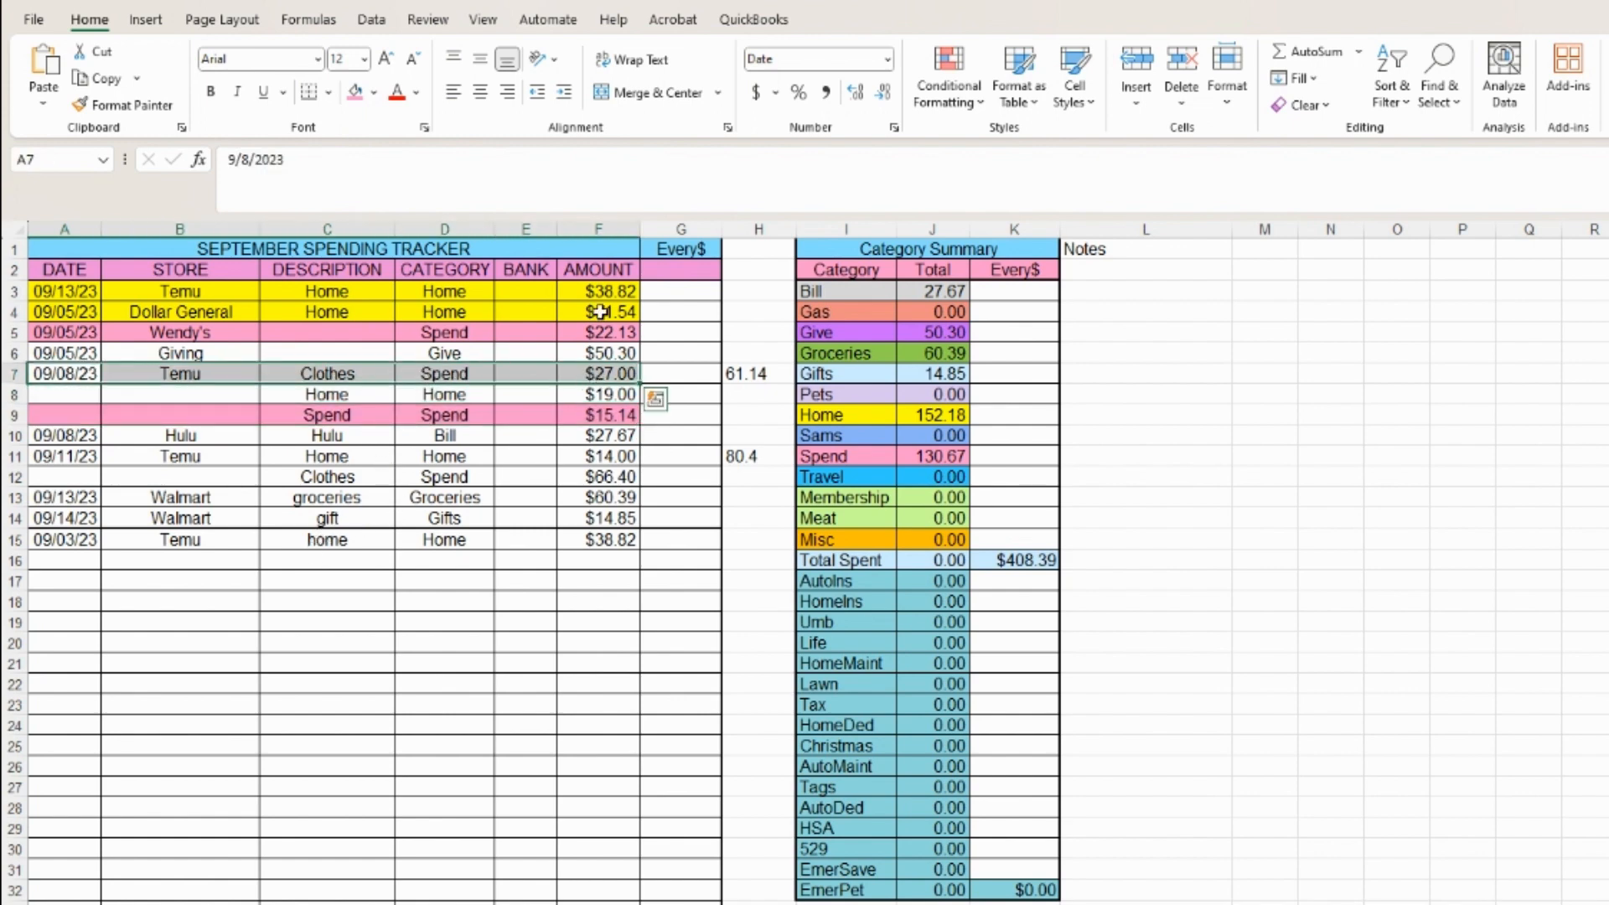
left_click(355, 90)
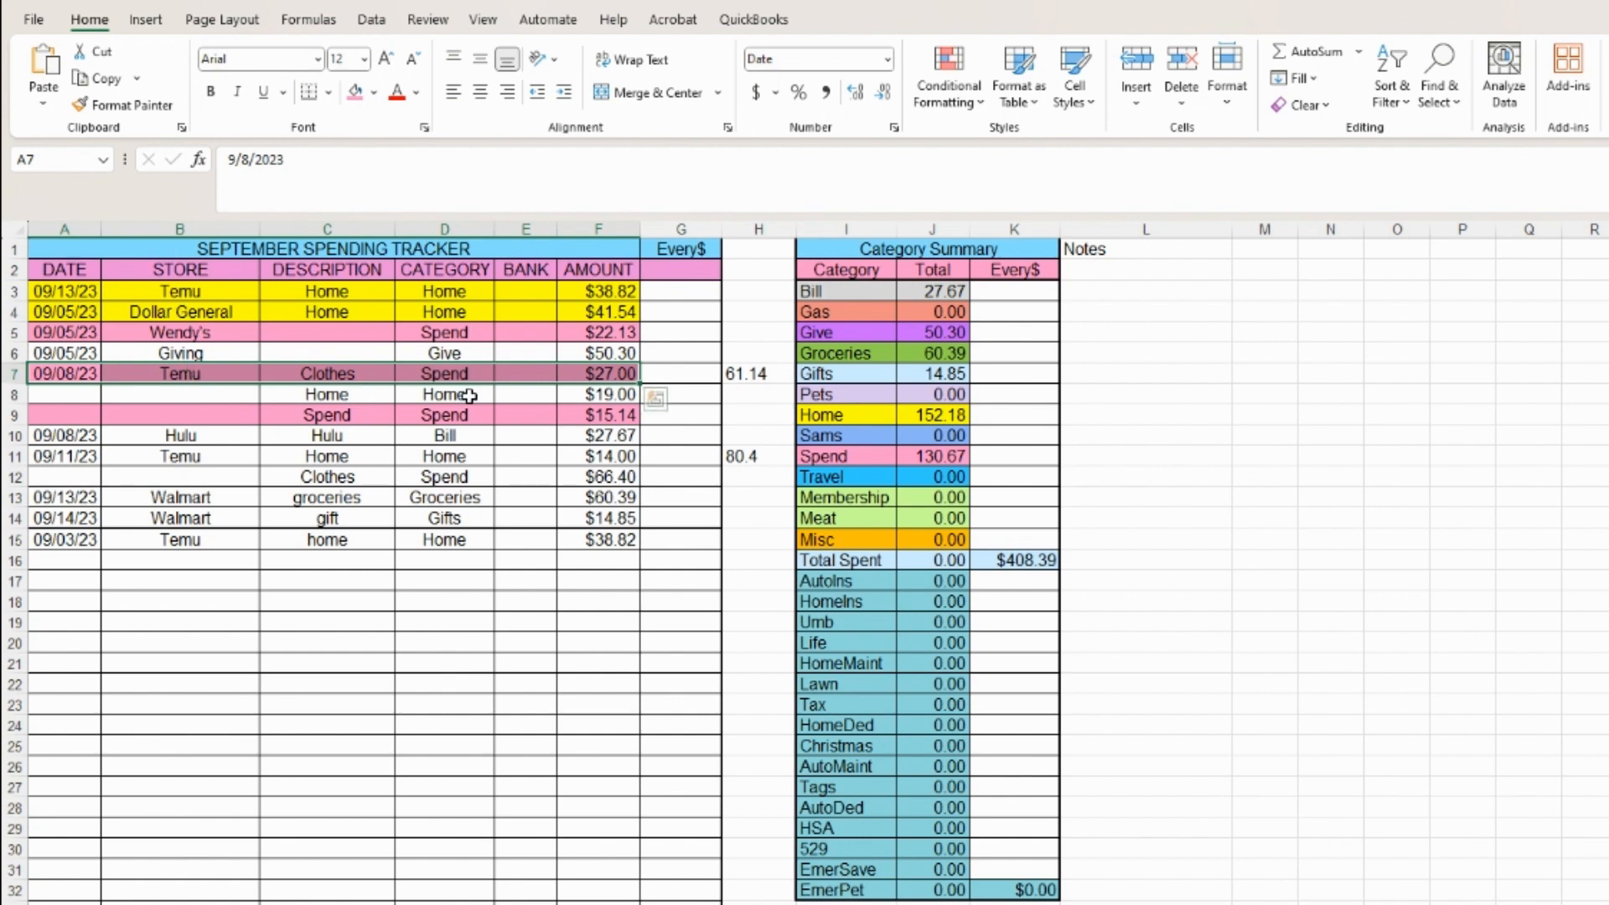
left_click(71, 351)
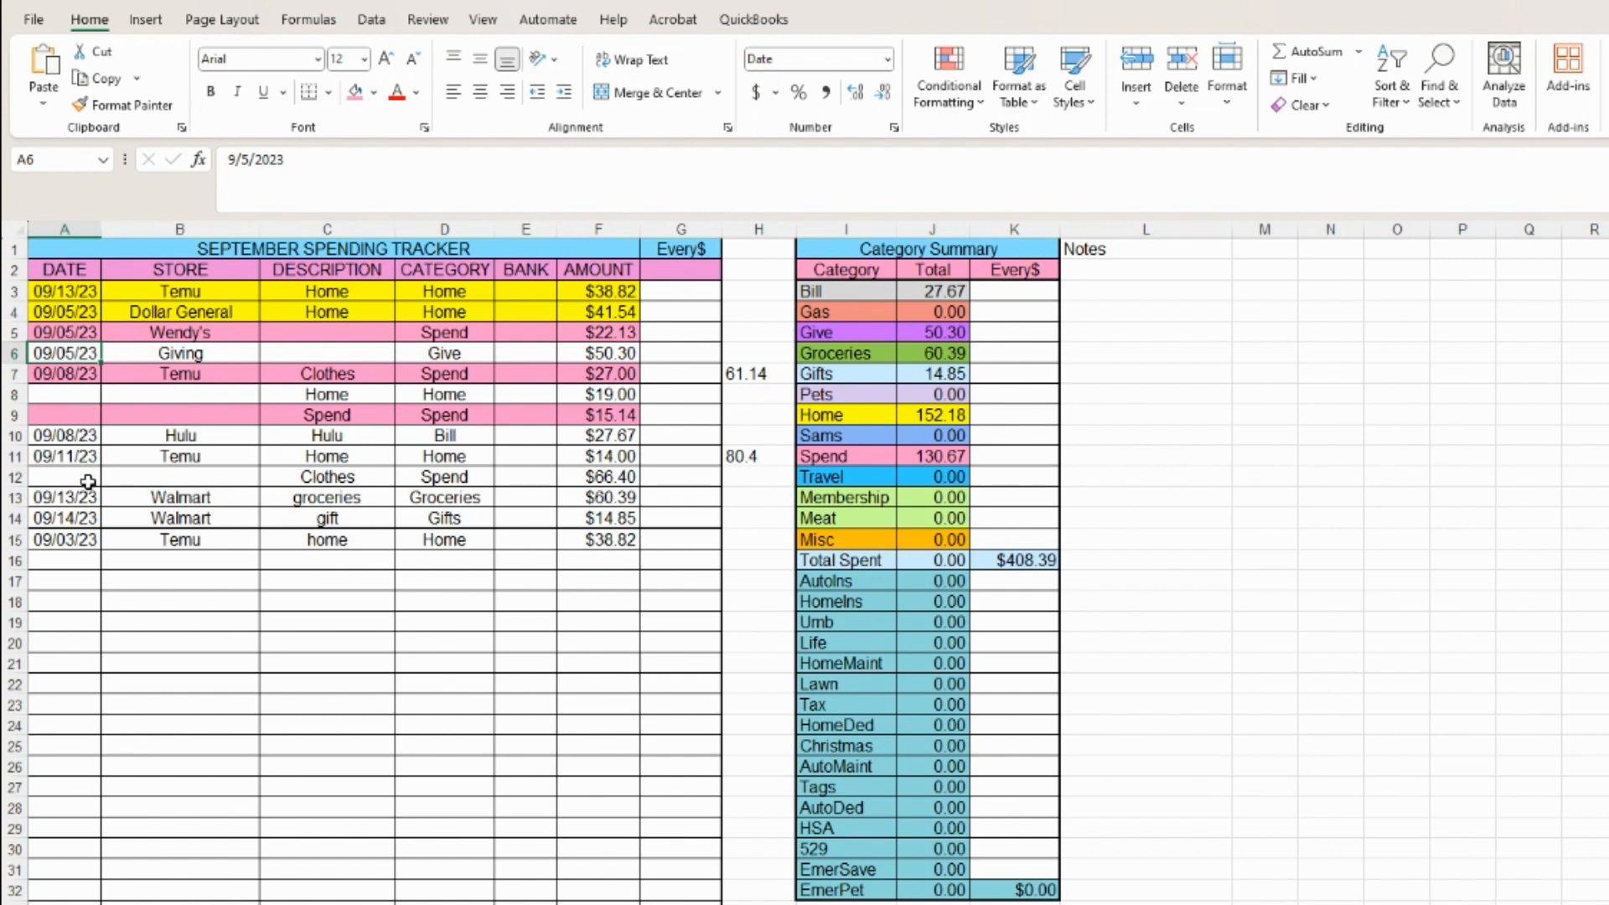
left_click_drag(88, 482, 589, 475)
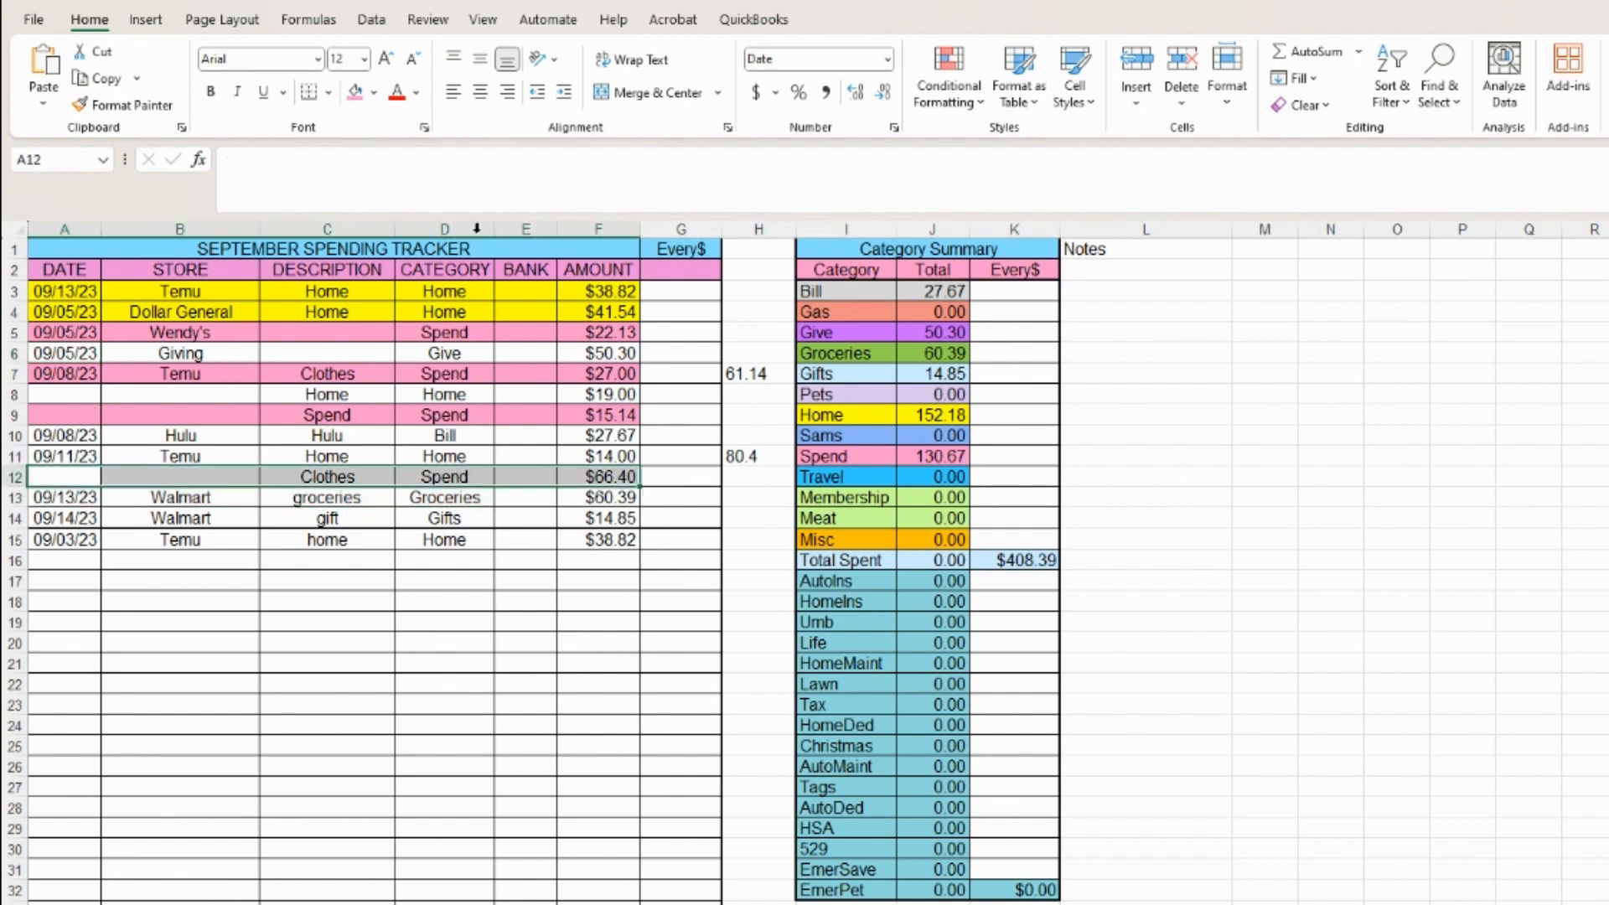
left_click(354, 90)
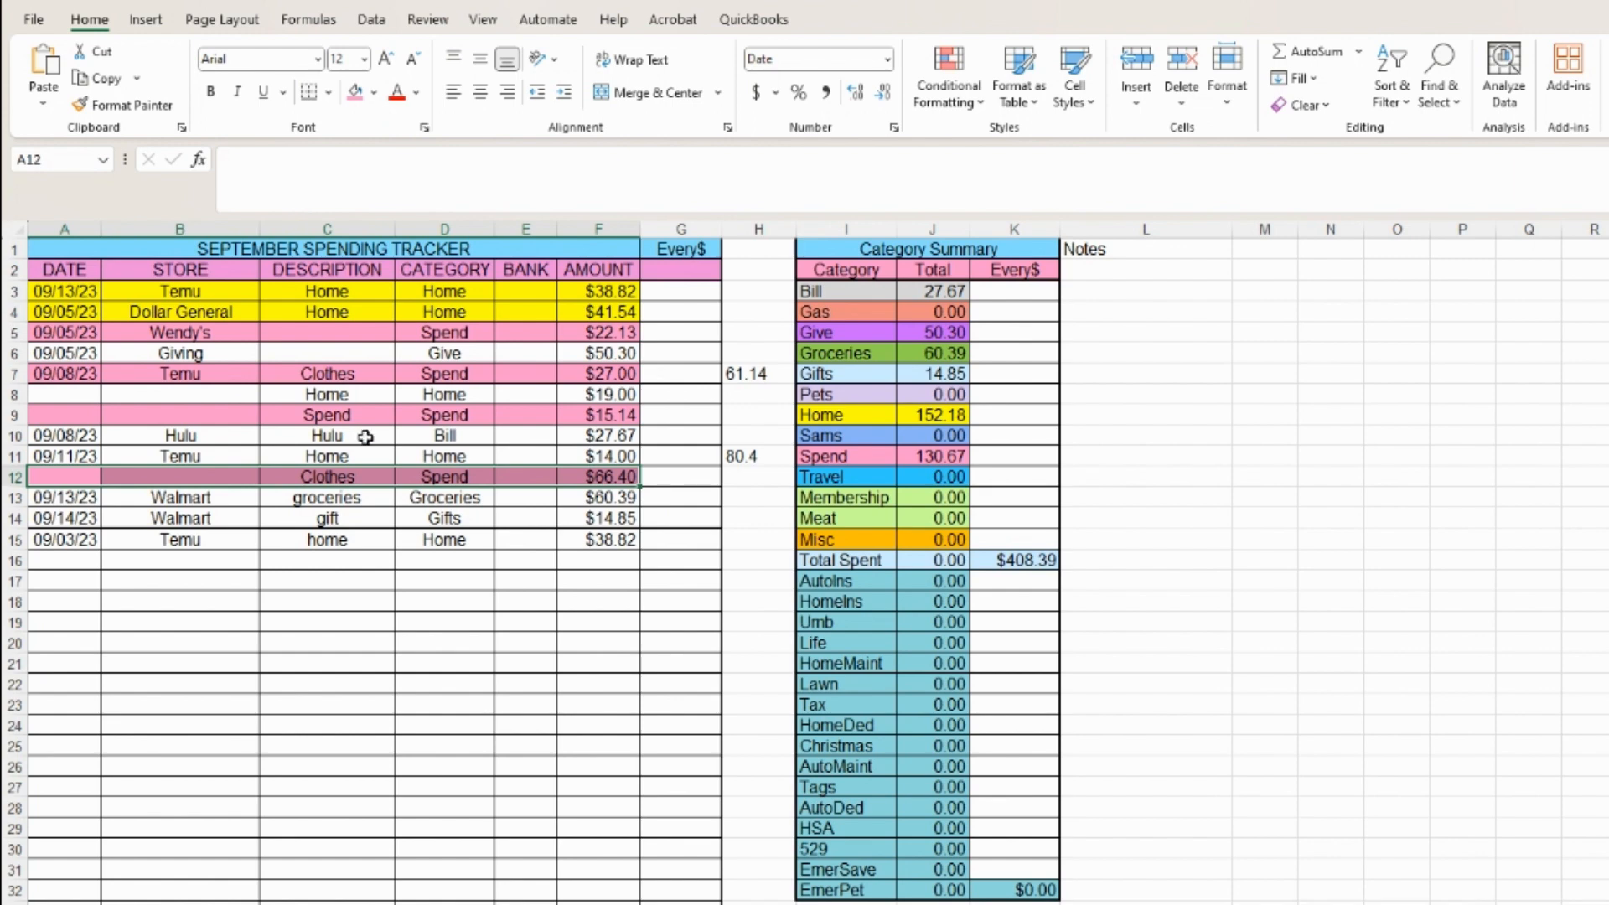
Fill the Giving entry in A6:F6 with the purple of the Give category.
left_click_drag(84, 358, 618, 350)
left_click(373, 92)
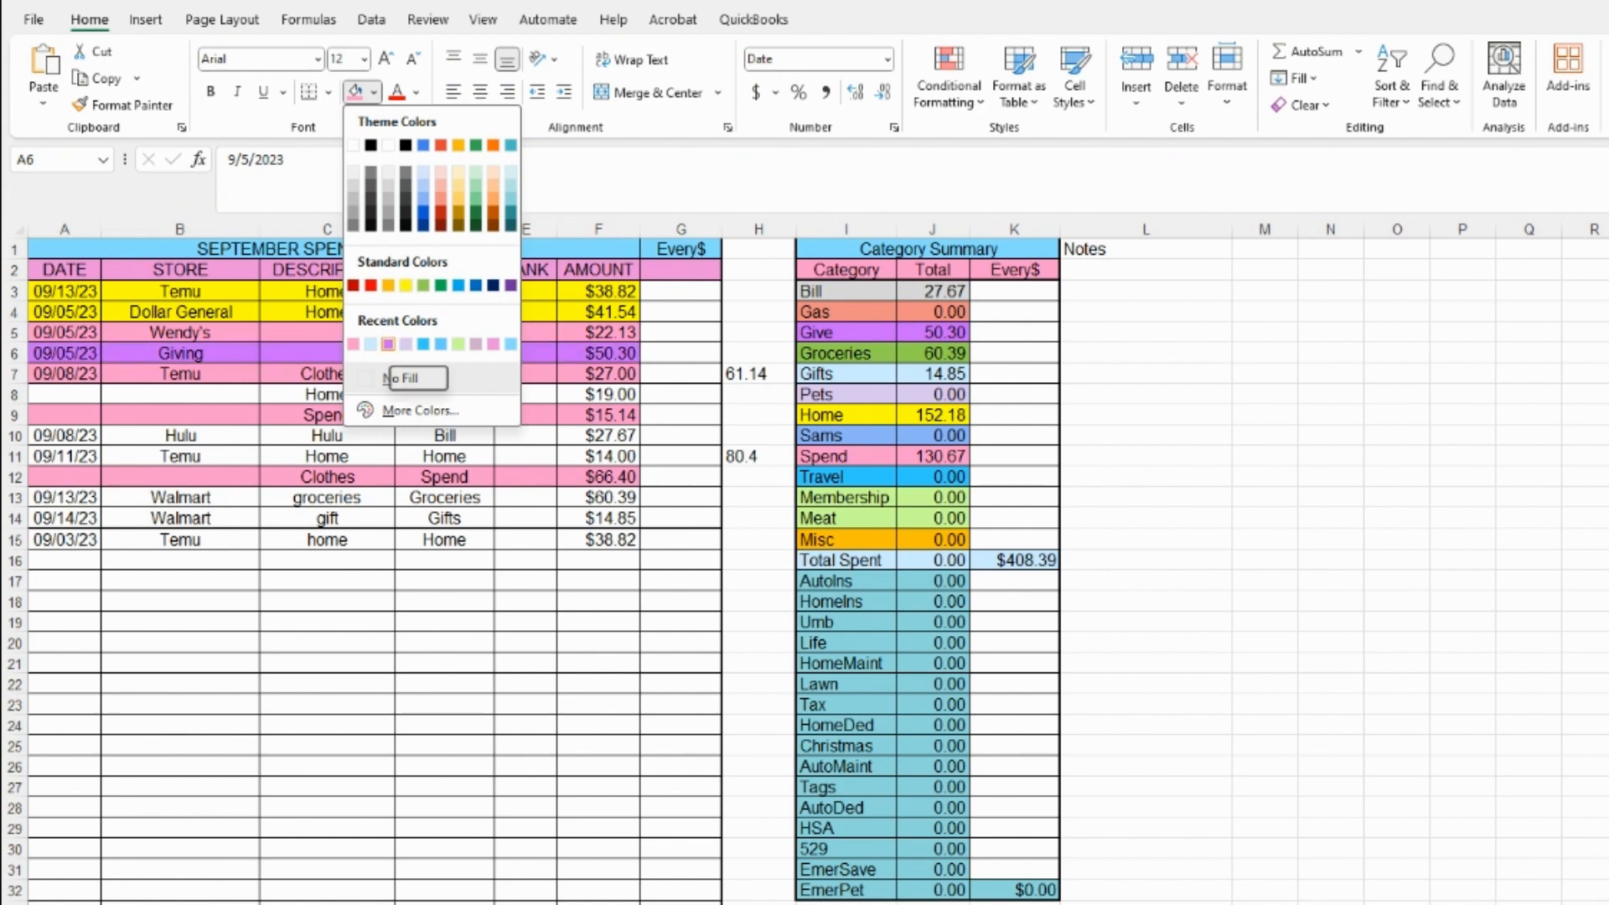
left_click(387, 345)
Fill the remaining Home purchases in rows 8, 11 and 15 with yellow across columns A to F.
left_click_drag(51, 394, 608, 394)
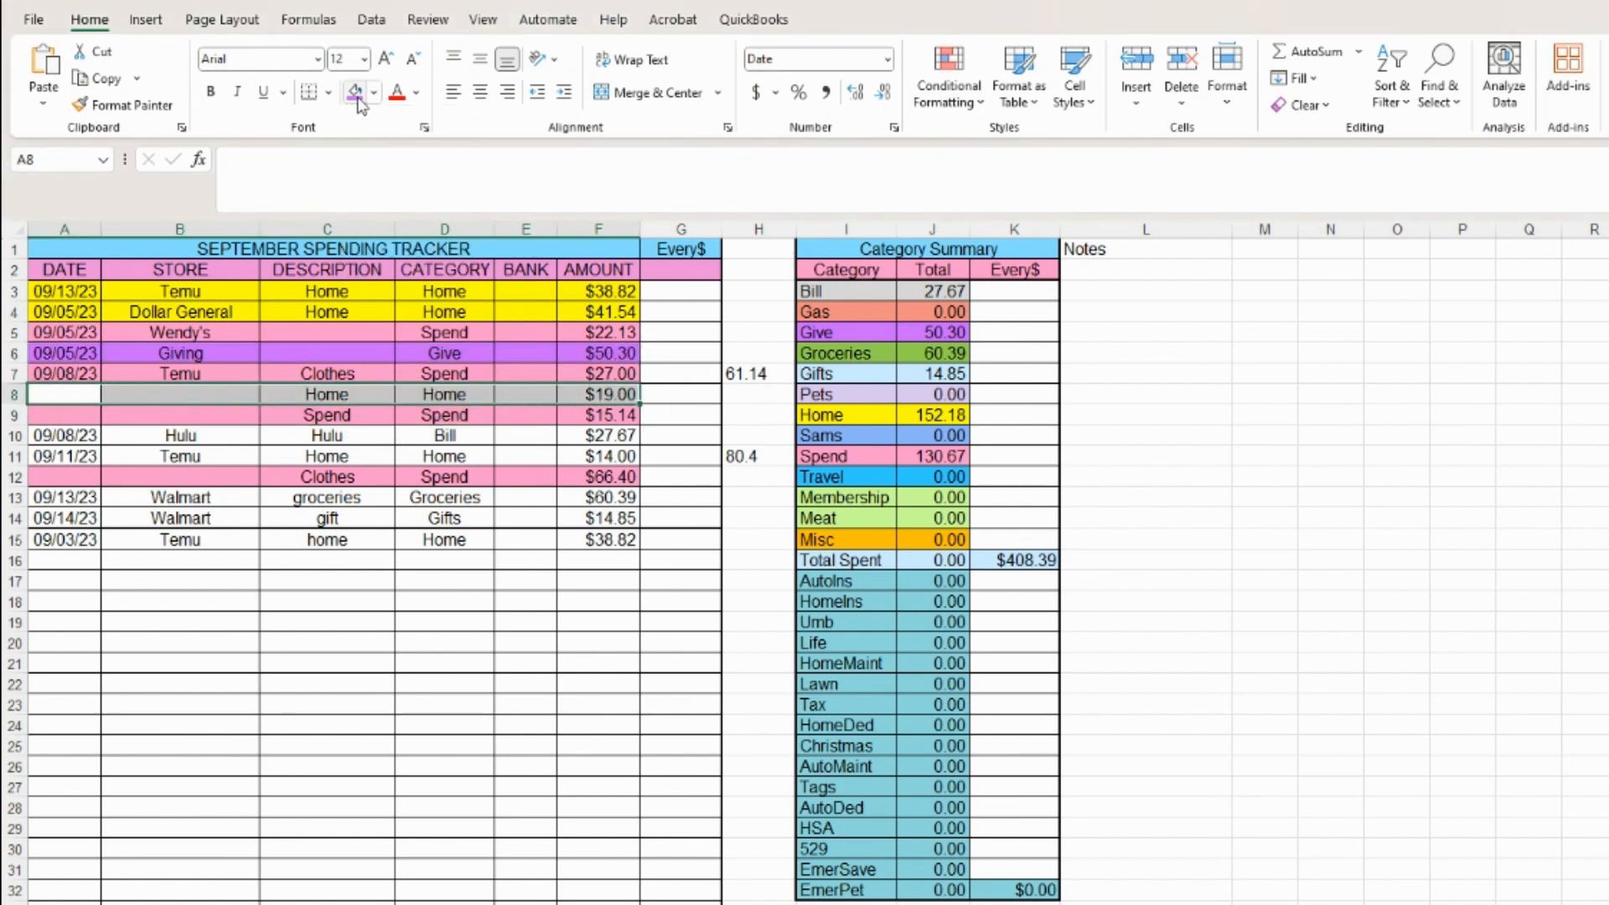
left_click(374, 92)
left_click(405, 286)
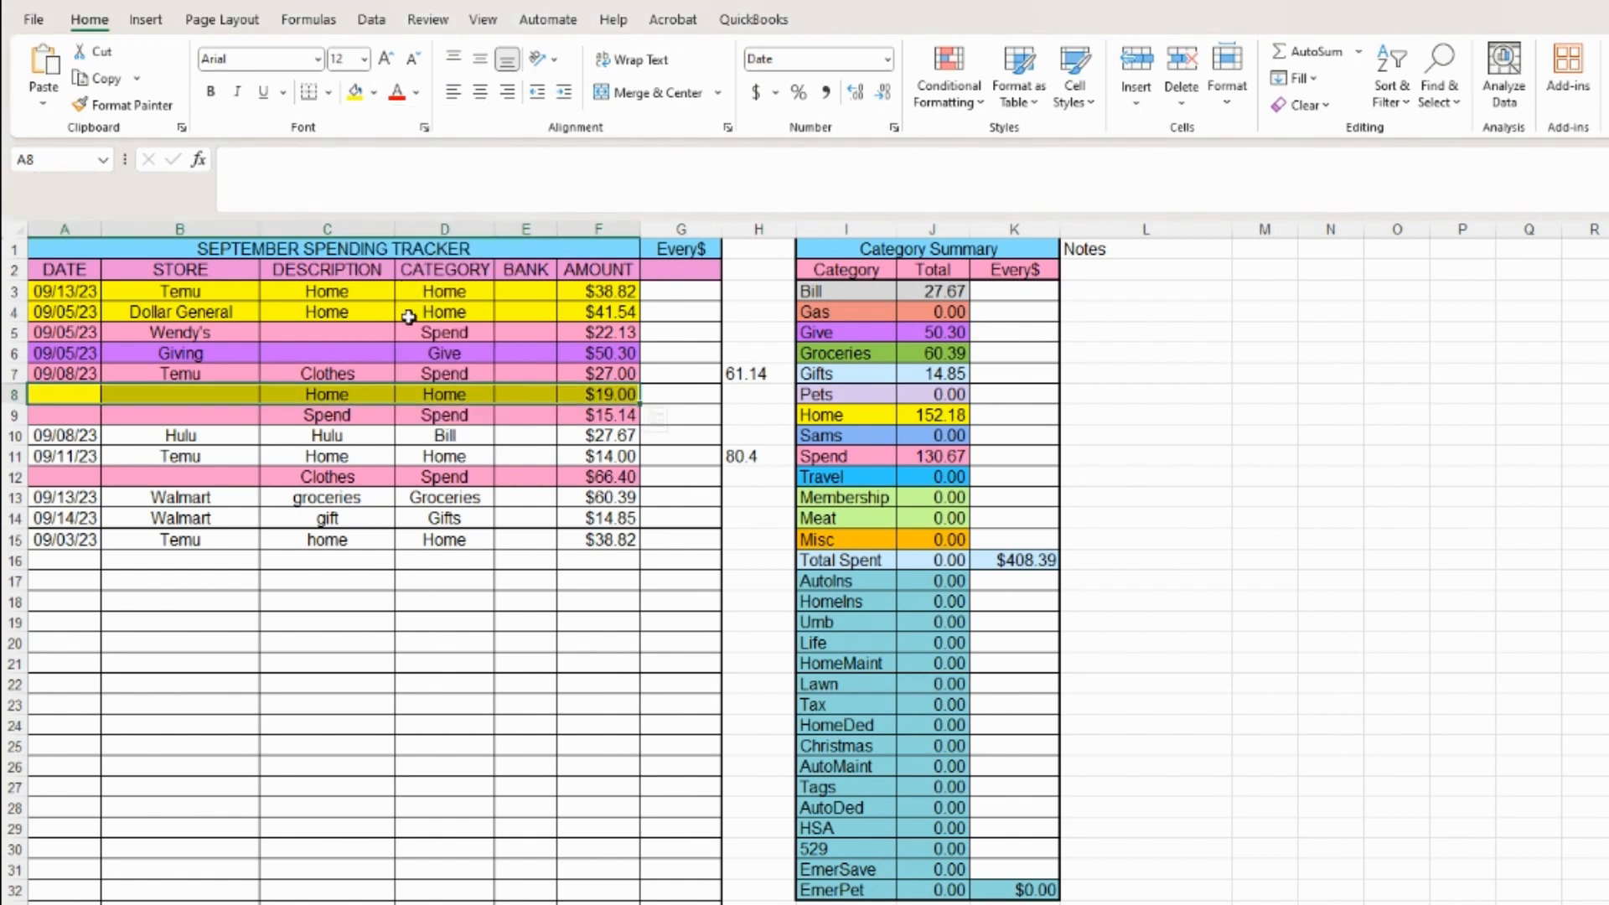
left_click_drag(80, 457, 611, 457)
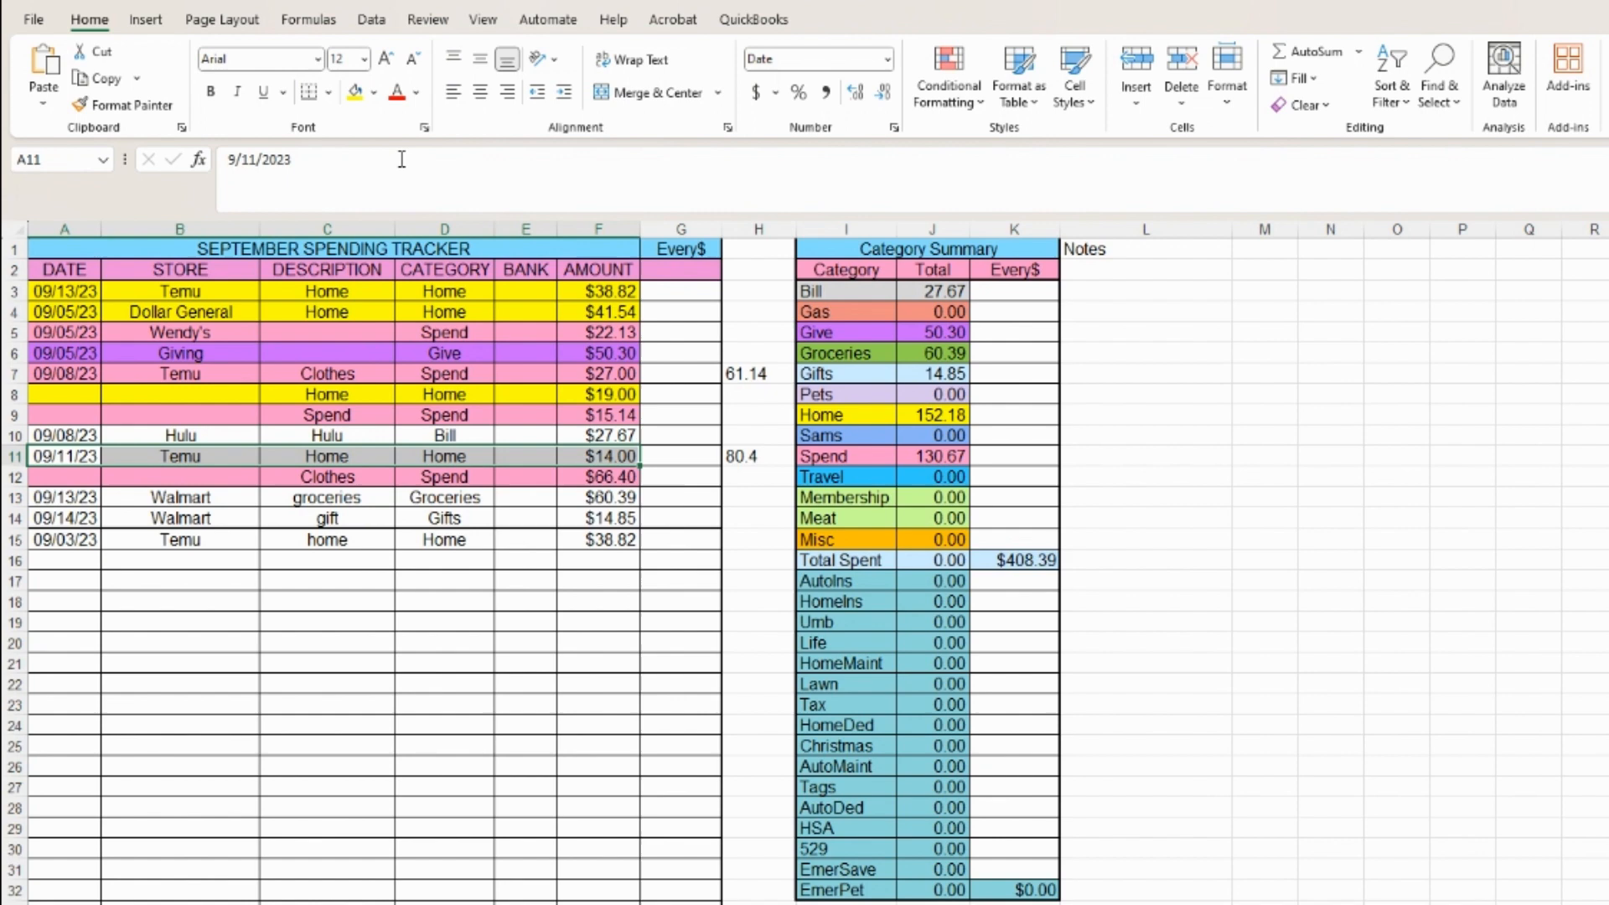
left_click(357, 92)
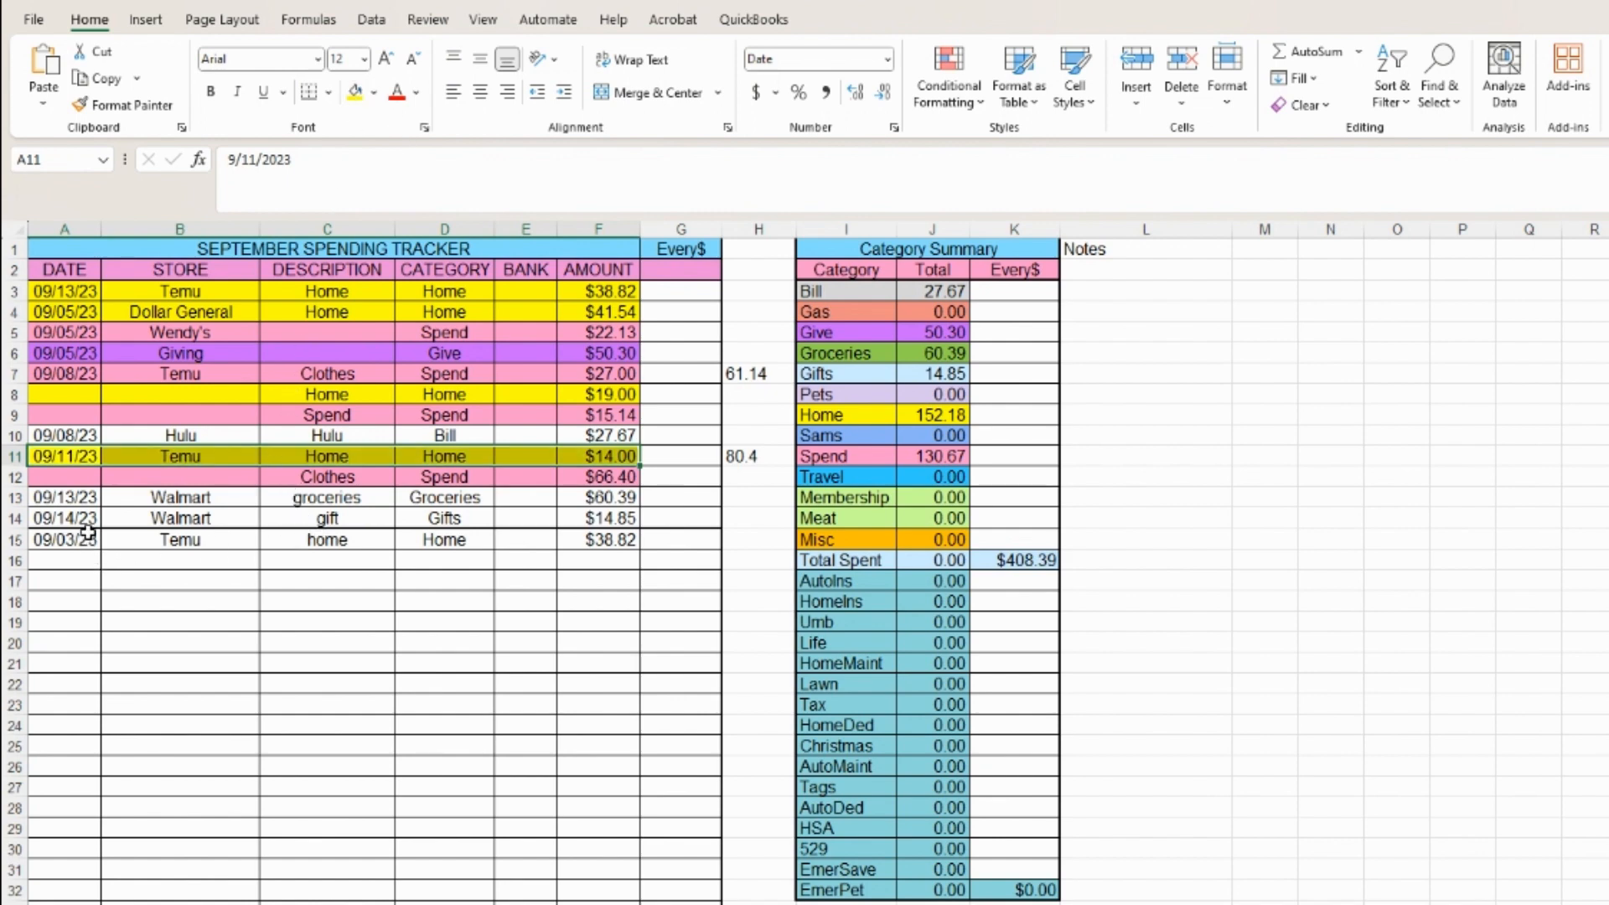
left_click_drag(84, 541, 586, 543)
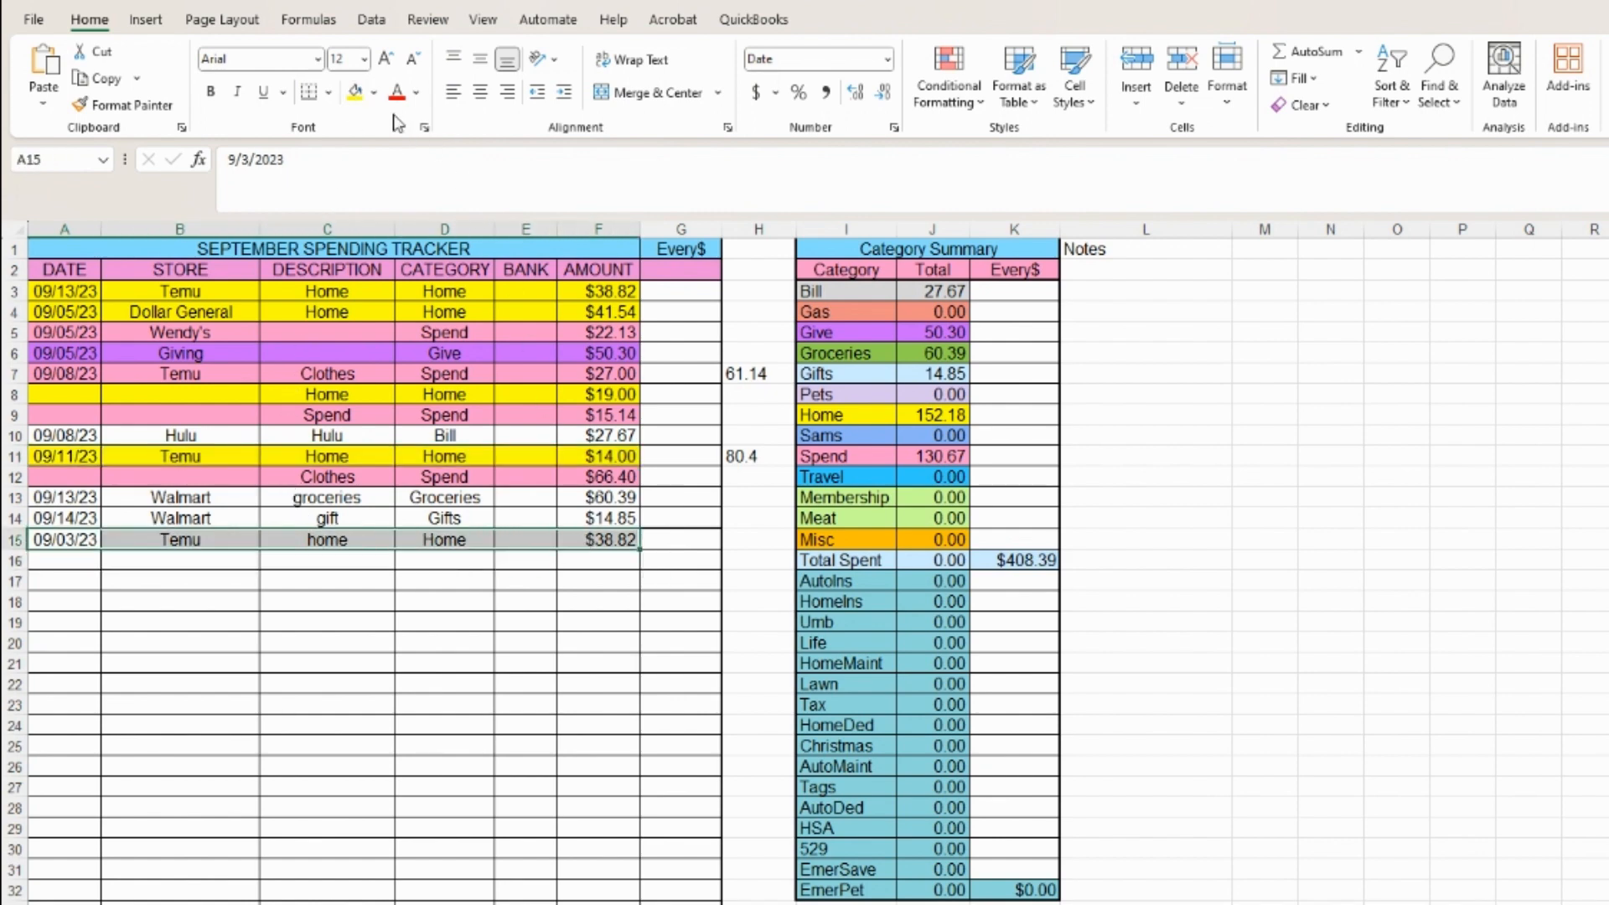
left_click(357, 92)
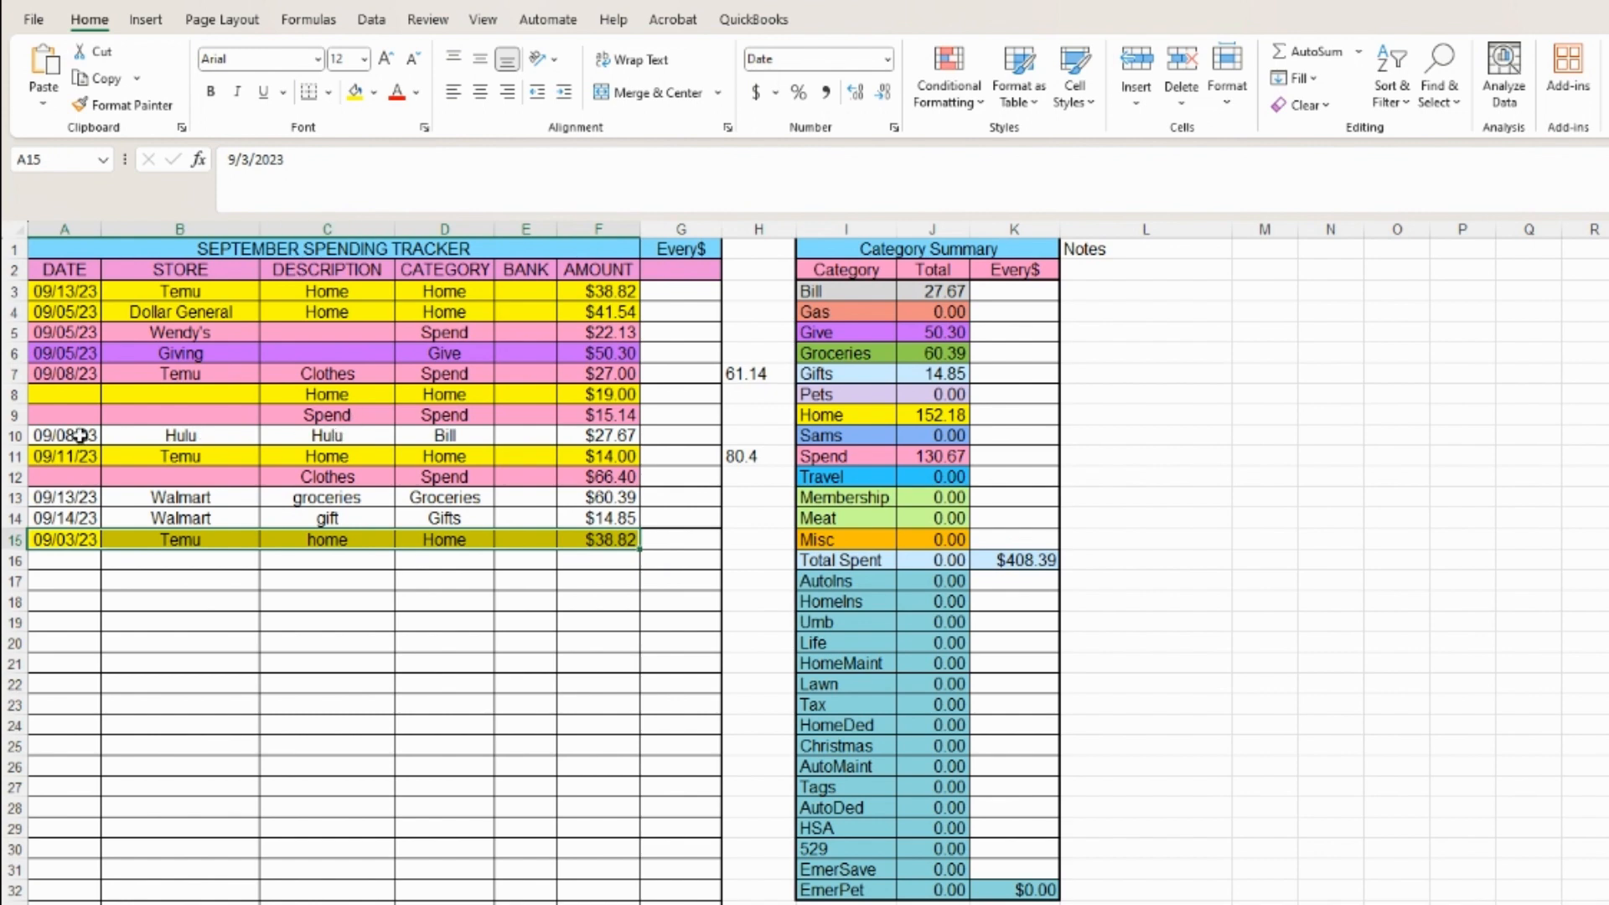
Fill the Hulu bill in A10:F10 with gray and the Walmart groceries entry in A13:F13 with the green of the Groceries category.
left_click_drag(80, 435, 581, 429)
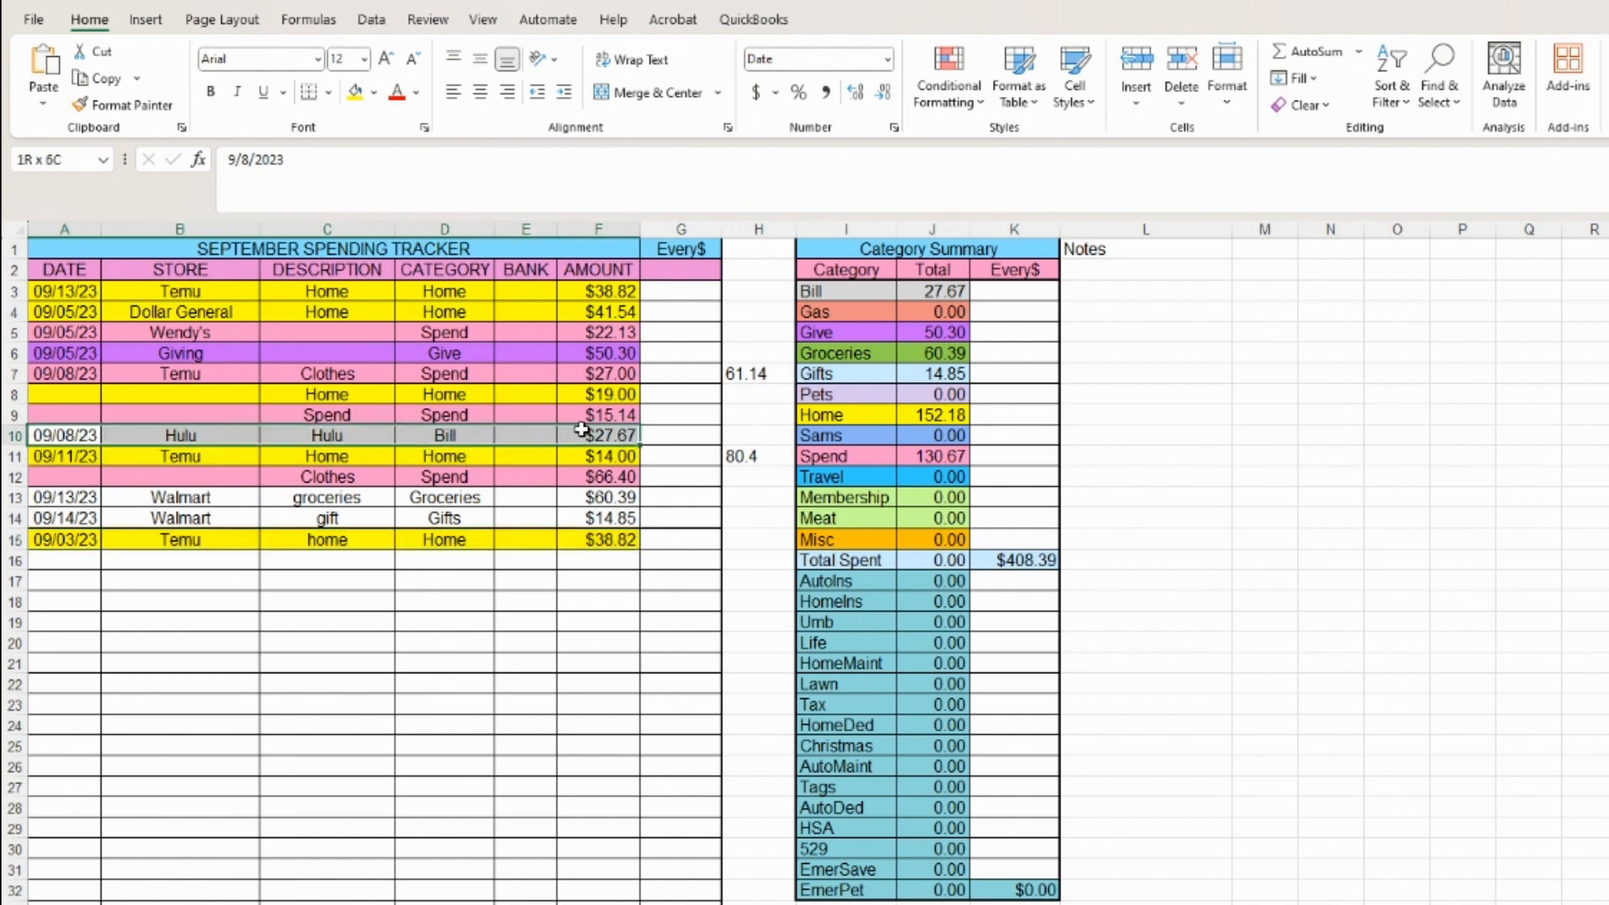
left_click(373, 98)
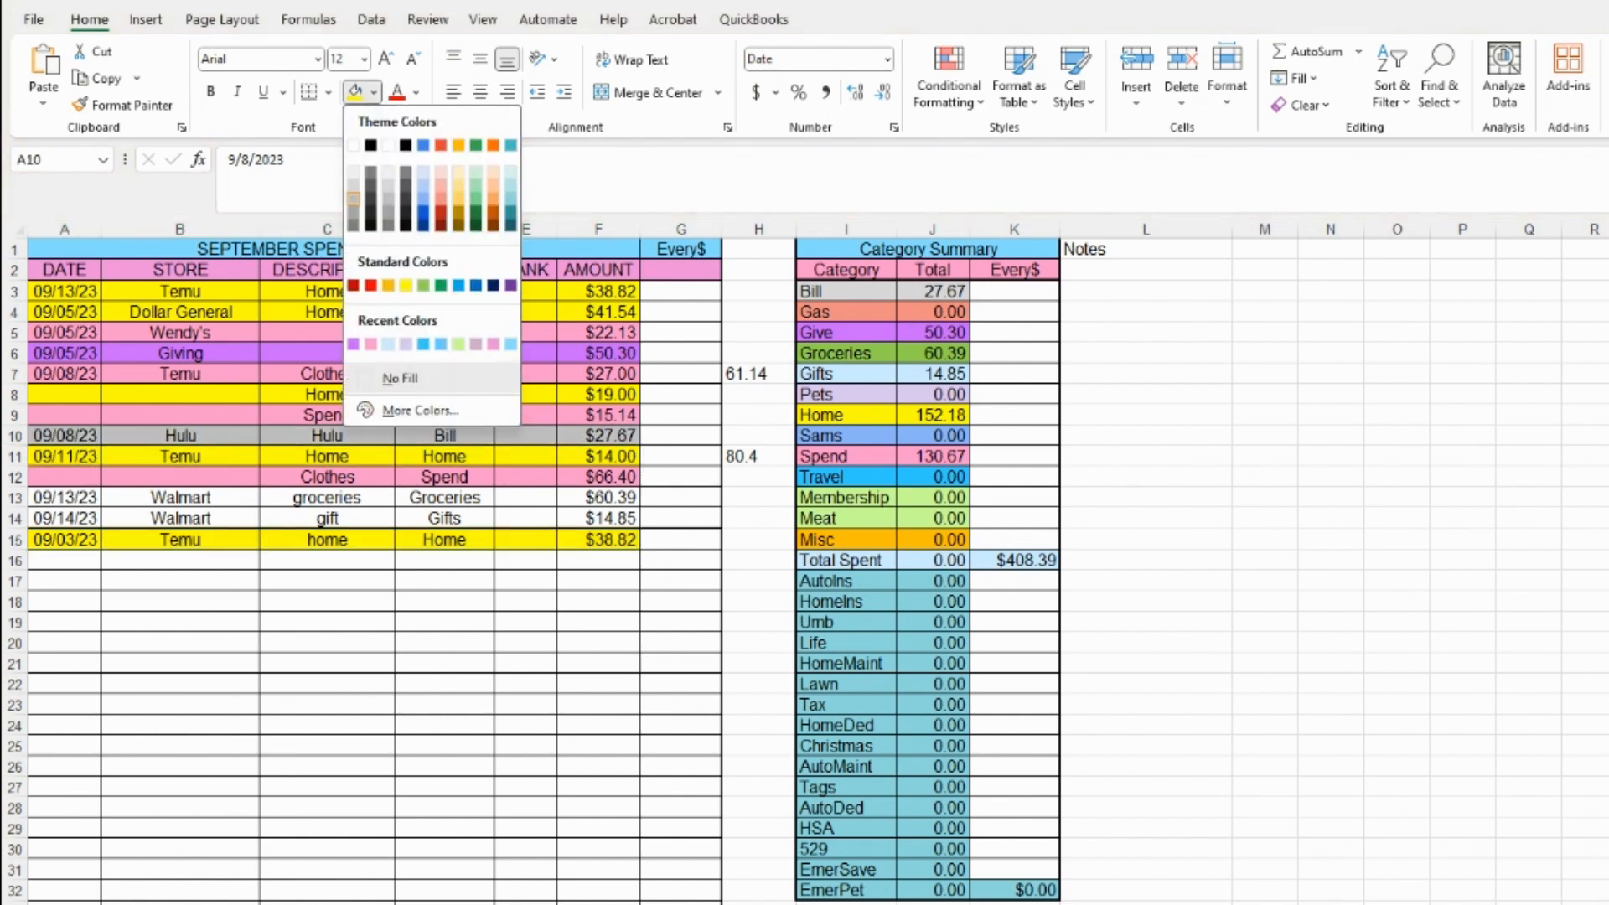
left_click(353, 198)
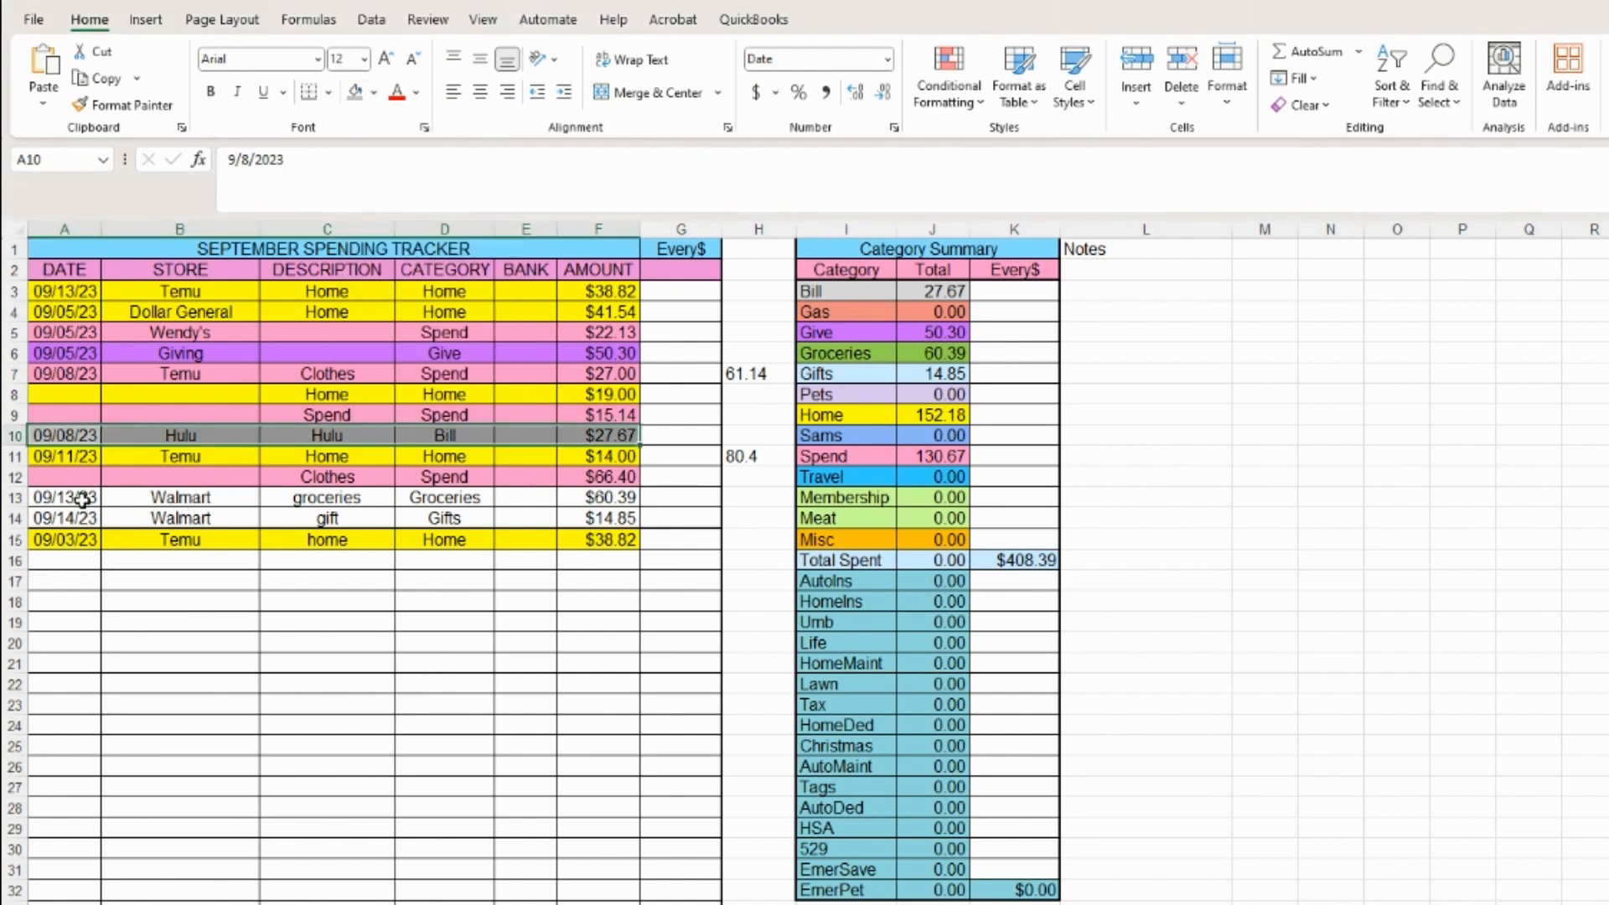
left_click_drag(80, 499, 596, 500)
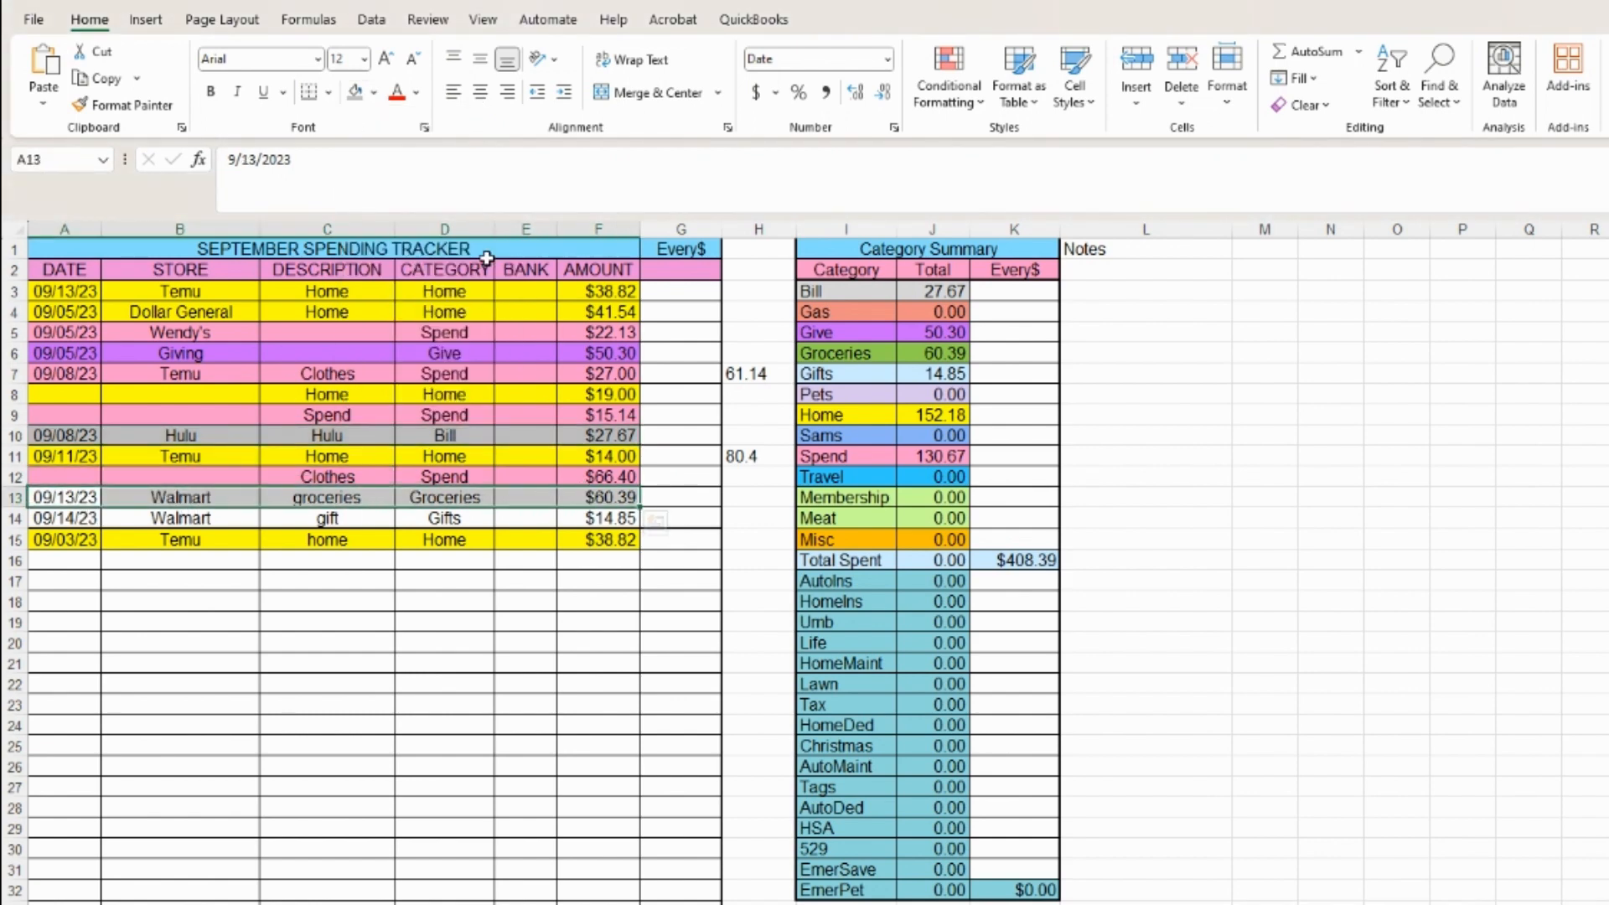
left_click(375, 95)
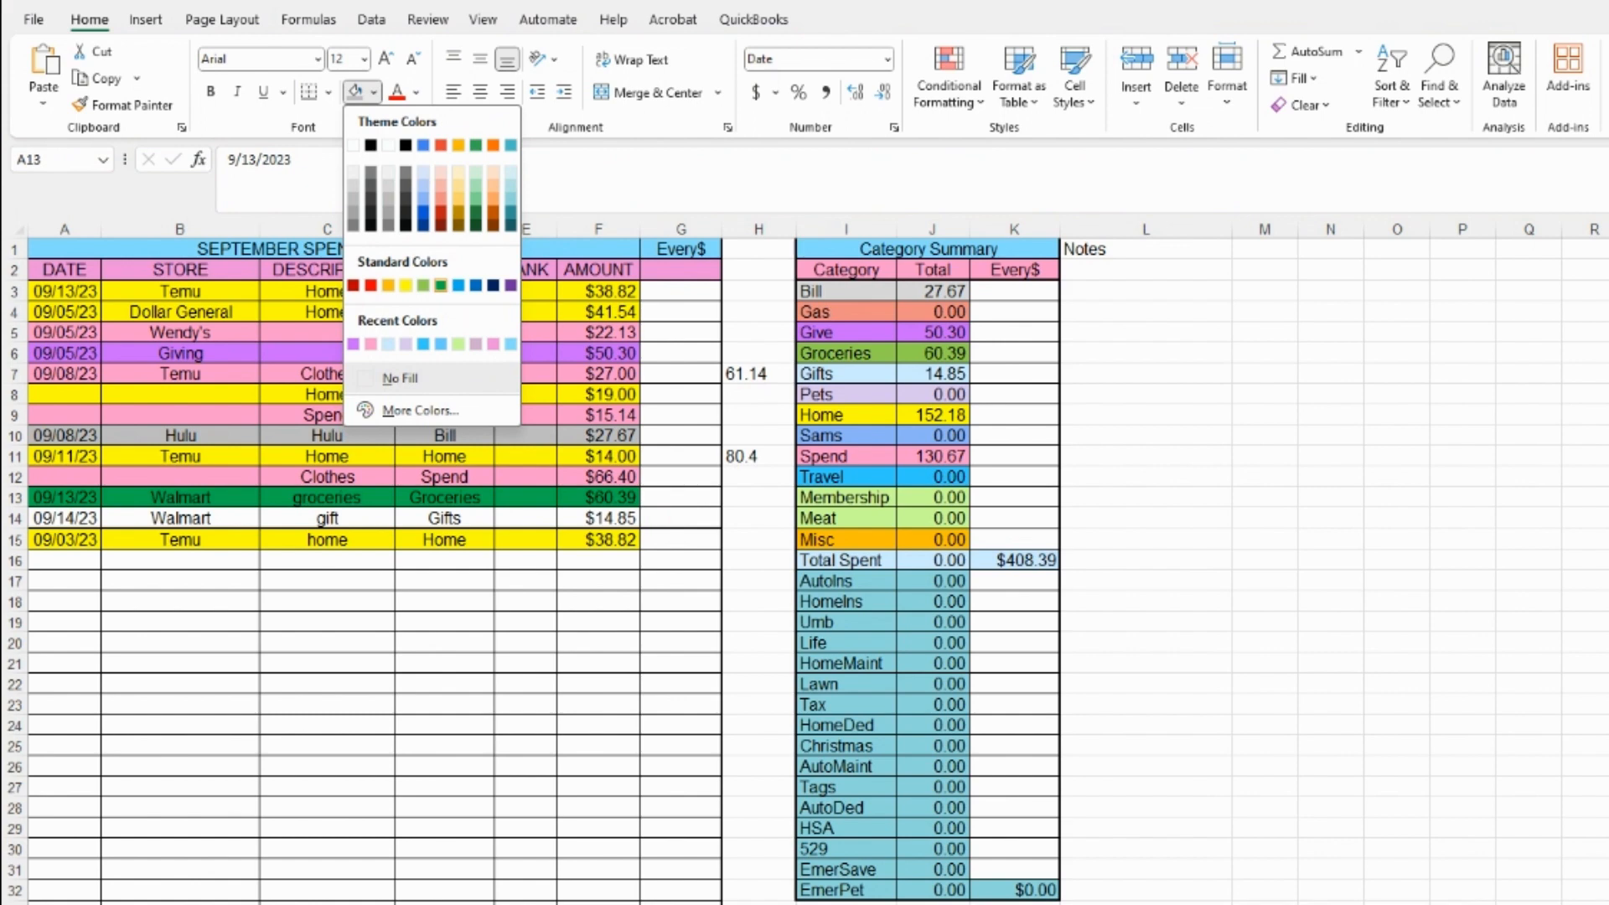
left_click(458, 344)
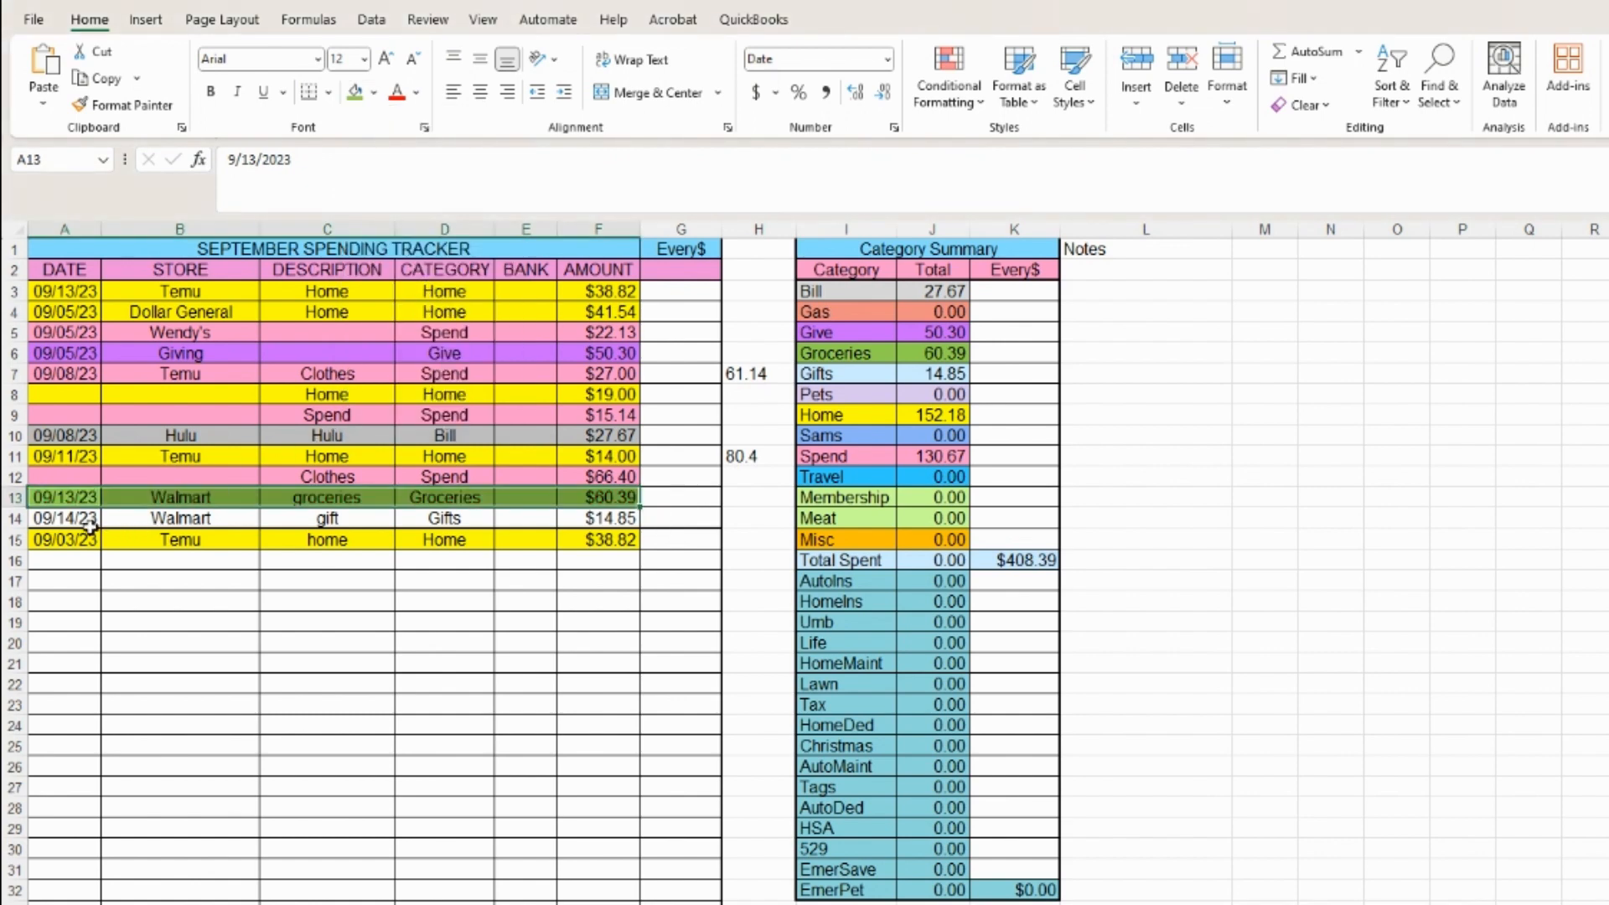
Fill the Walmart gift entry in A14:F14 with the light blue of the Gifts category.
left_click_drag(85, 521, 597, 521)
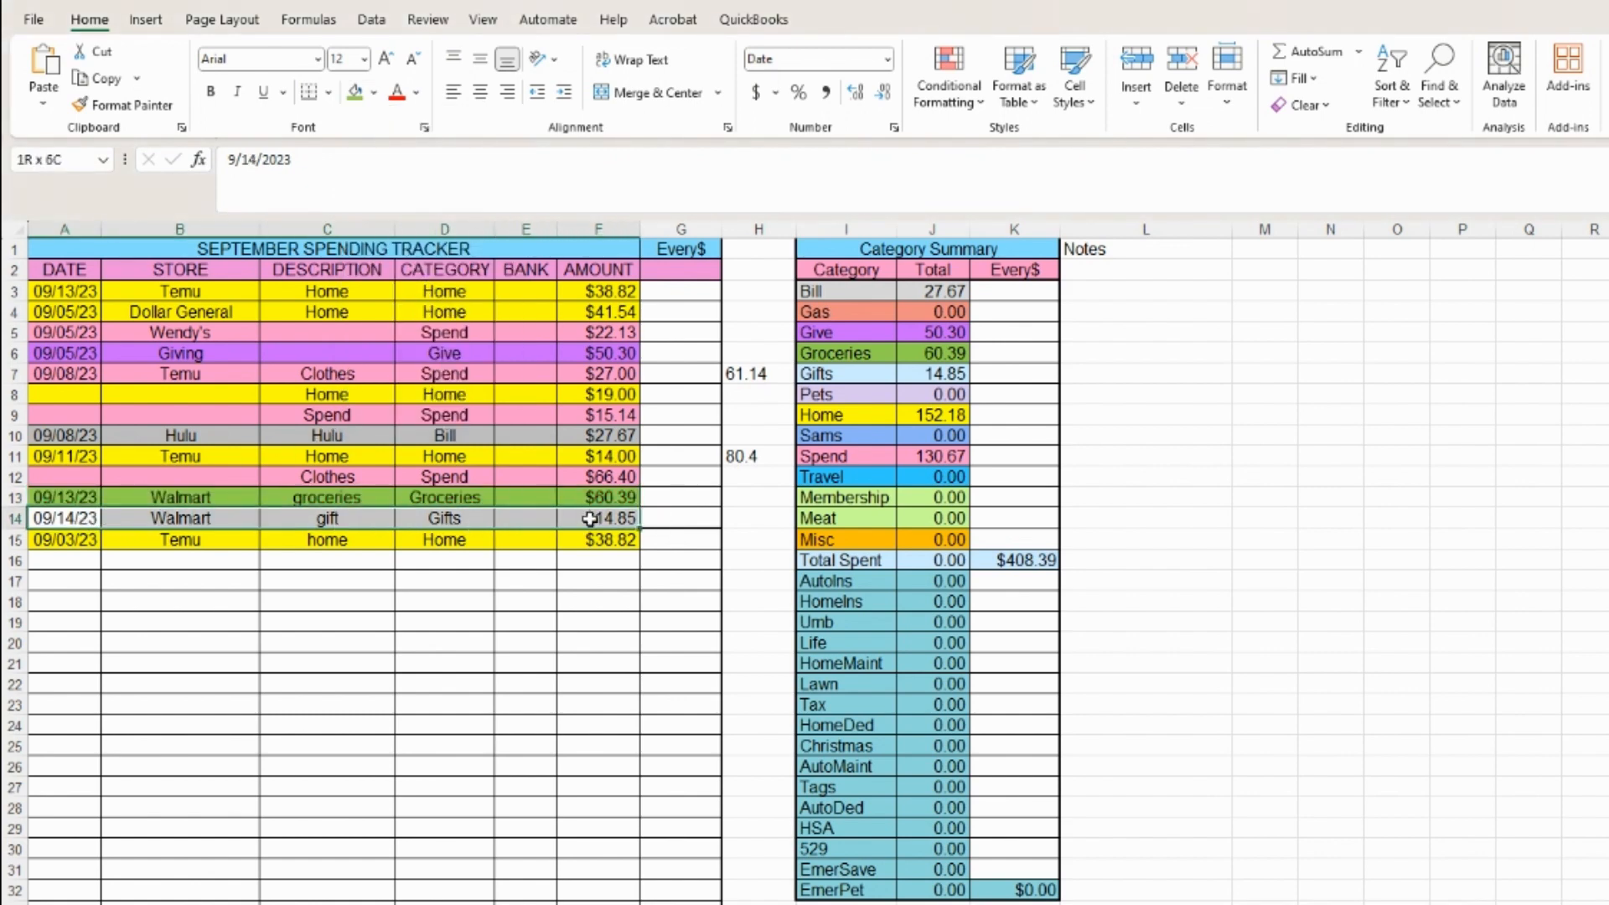
left_click(374, 93)
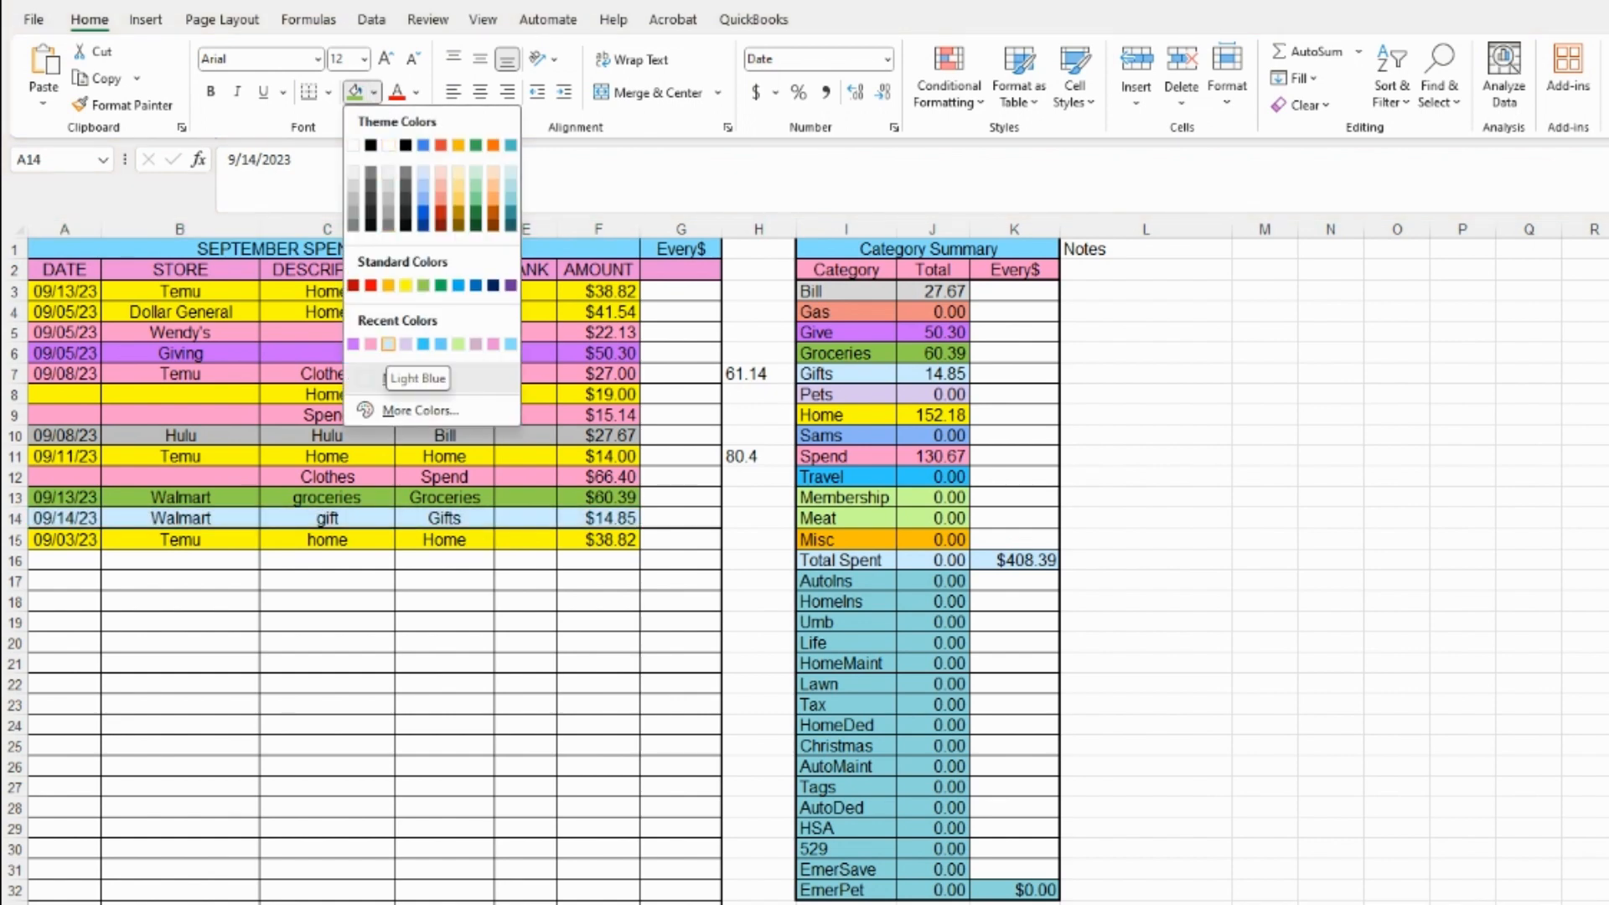
left_click(388, 345)
left_click(280, 596)
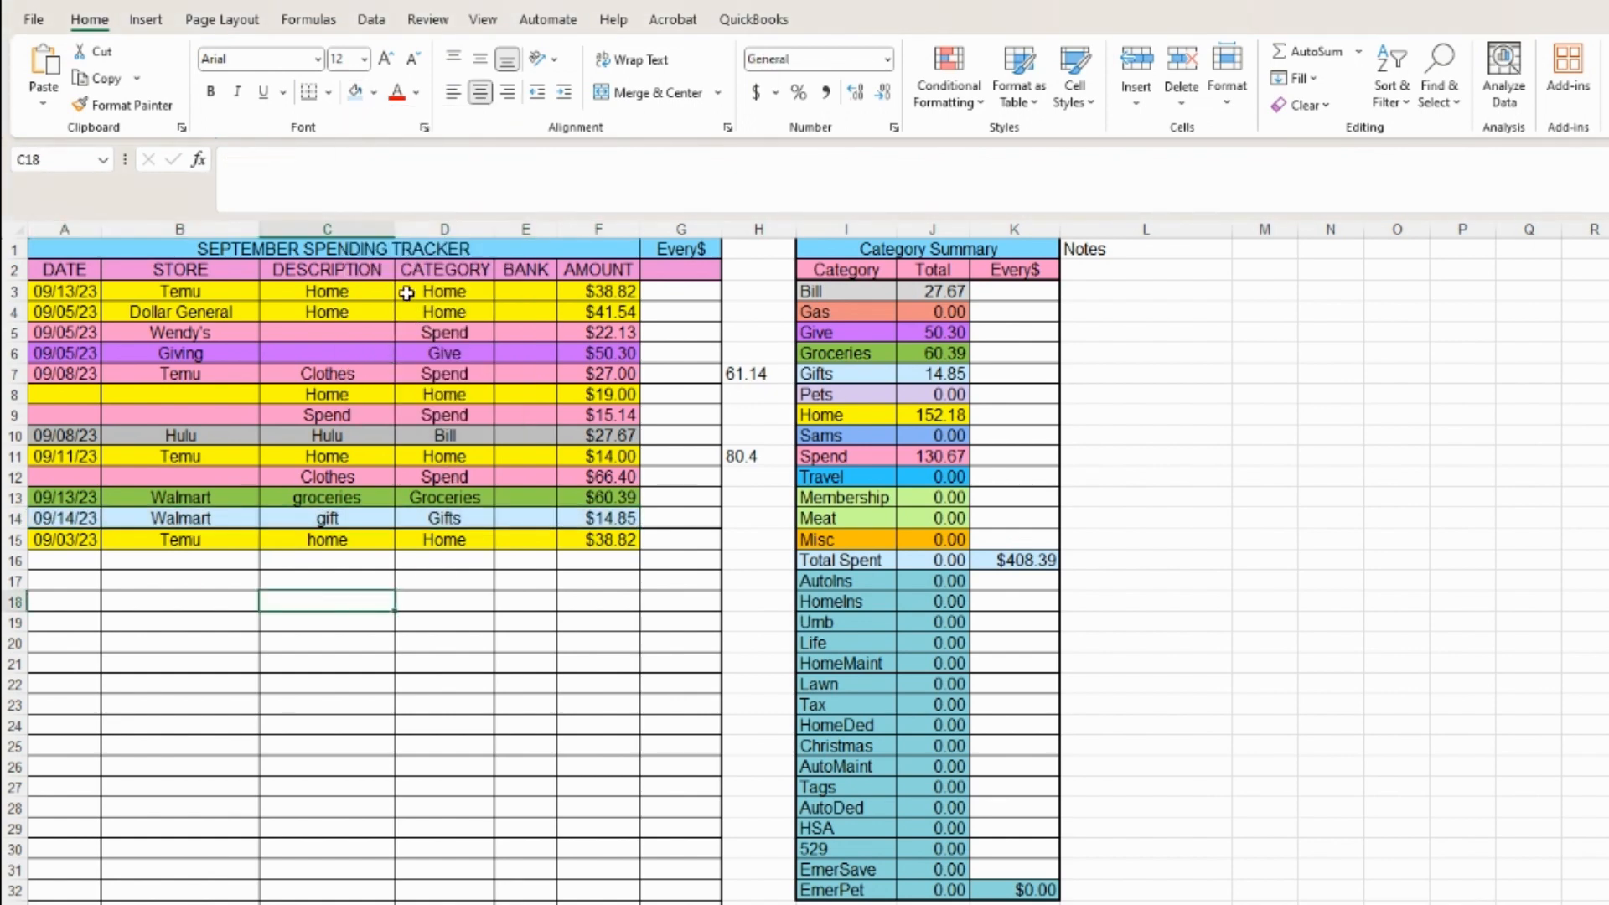